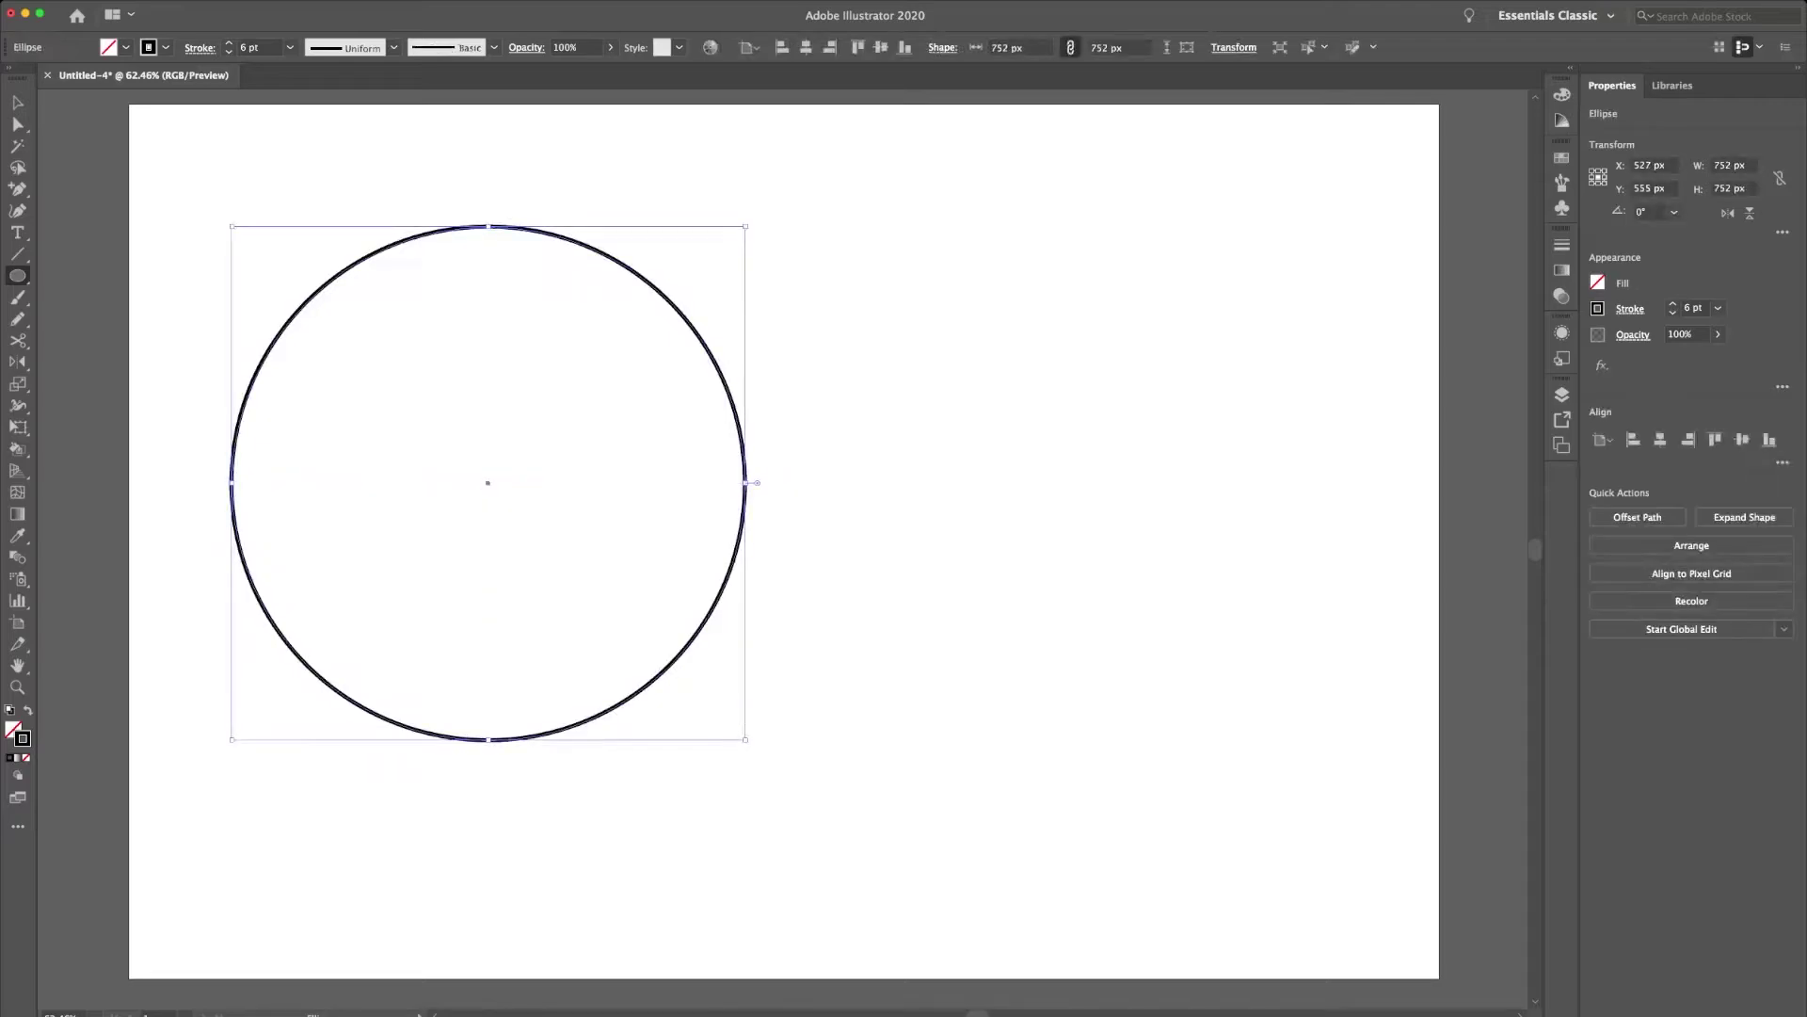
Copy the circle, intersect both into a lens, and rotate it into a tilted football.
{"action": "left_click_drag", "start_coordinate": [758, 482], "coordinate": [993, 467]}
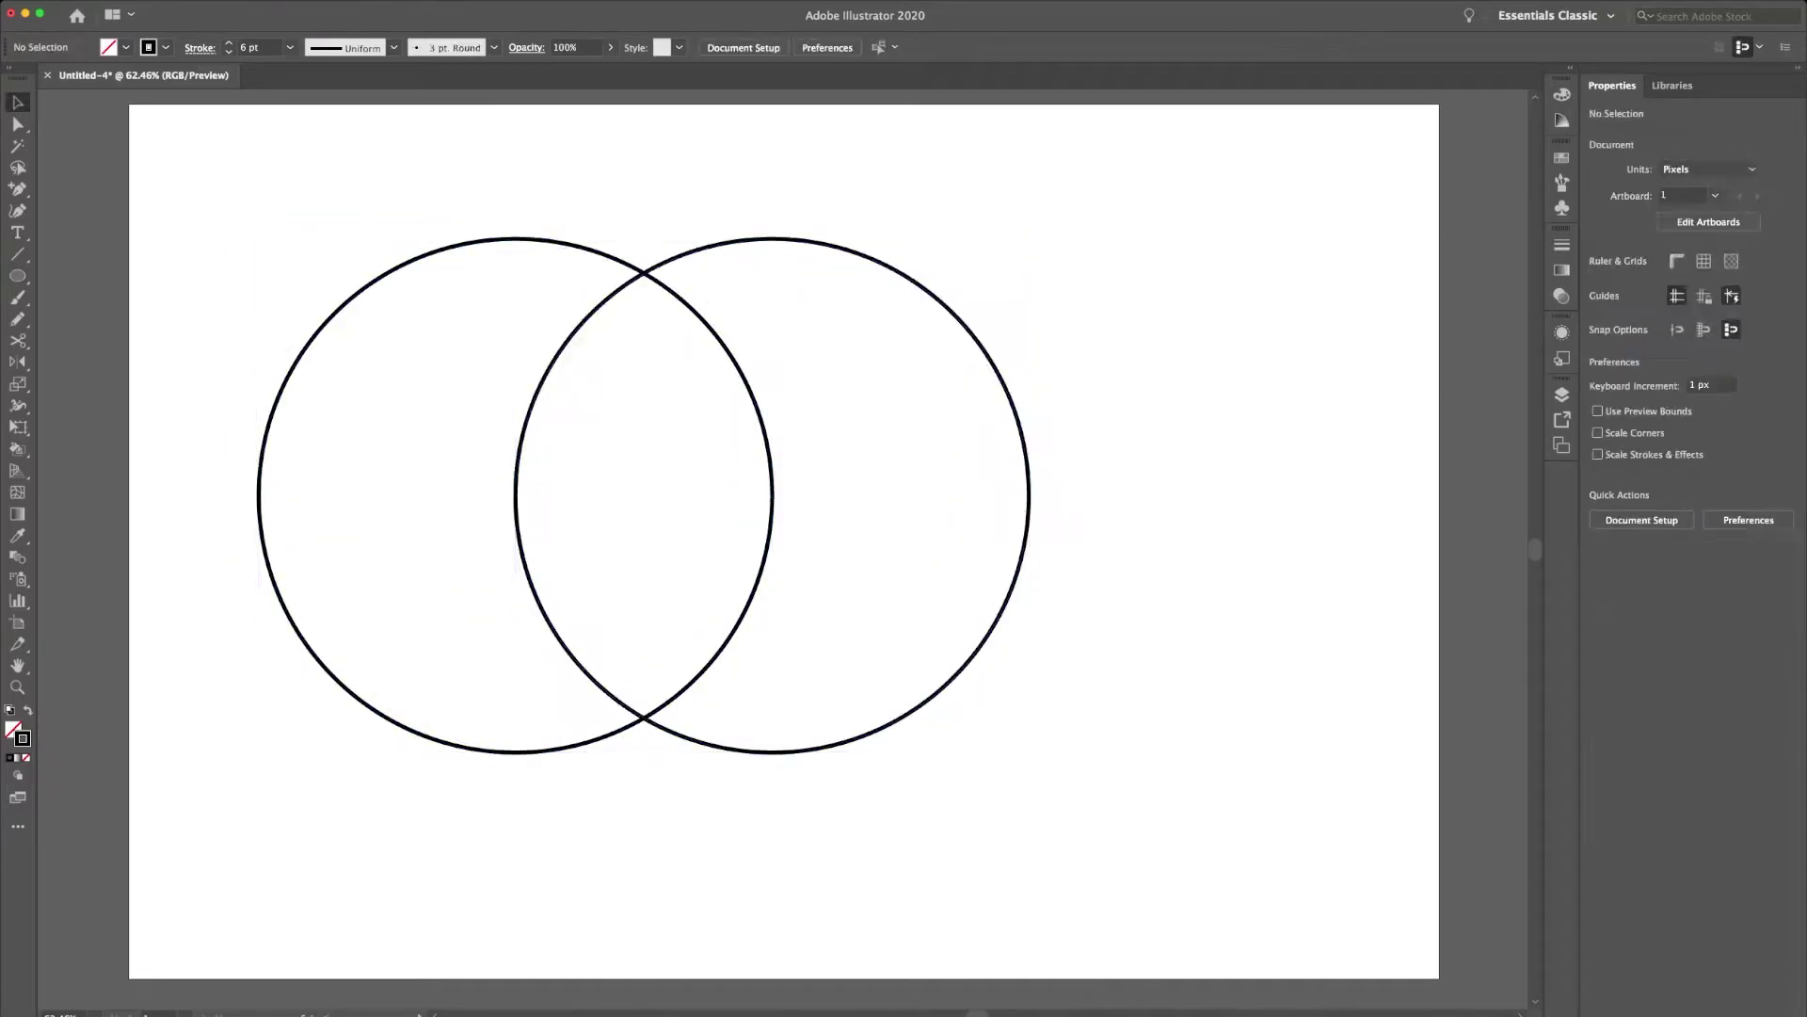
{"action": "left_click", "coordinate": [1654, 443]}
{"action": "mouse_move", "coordinate": [786, 260]}
{"action": "left_mouse_down"}
{"action": "mouse_move", "coordinate": [902, 466]}
{"action": "mouse_move", "coordinate": [895, 428]}
{"action": "left_mouse_up"}
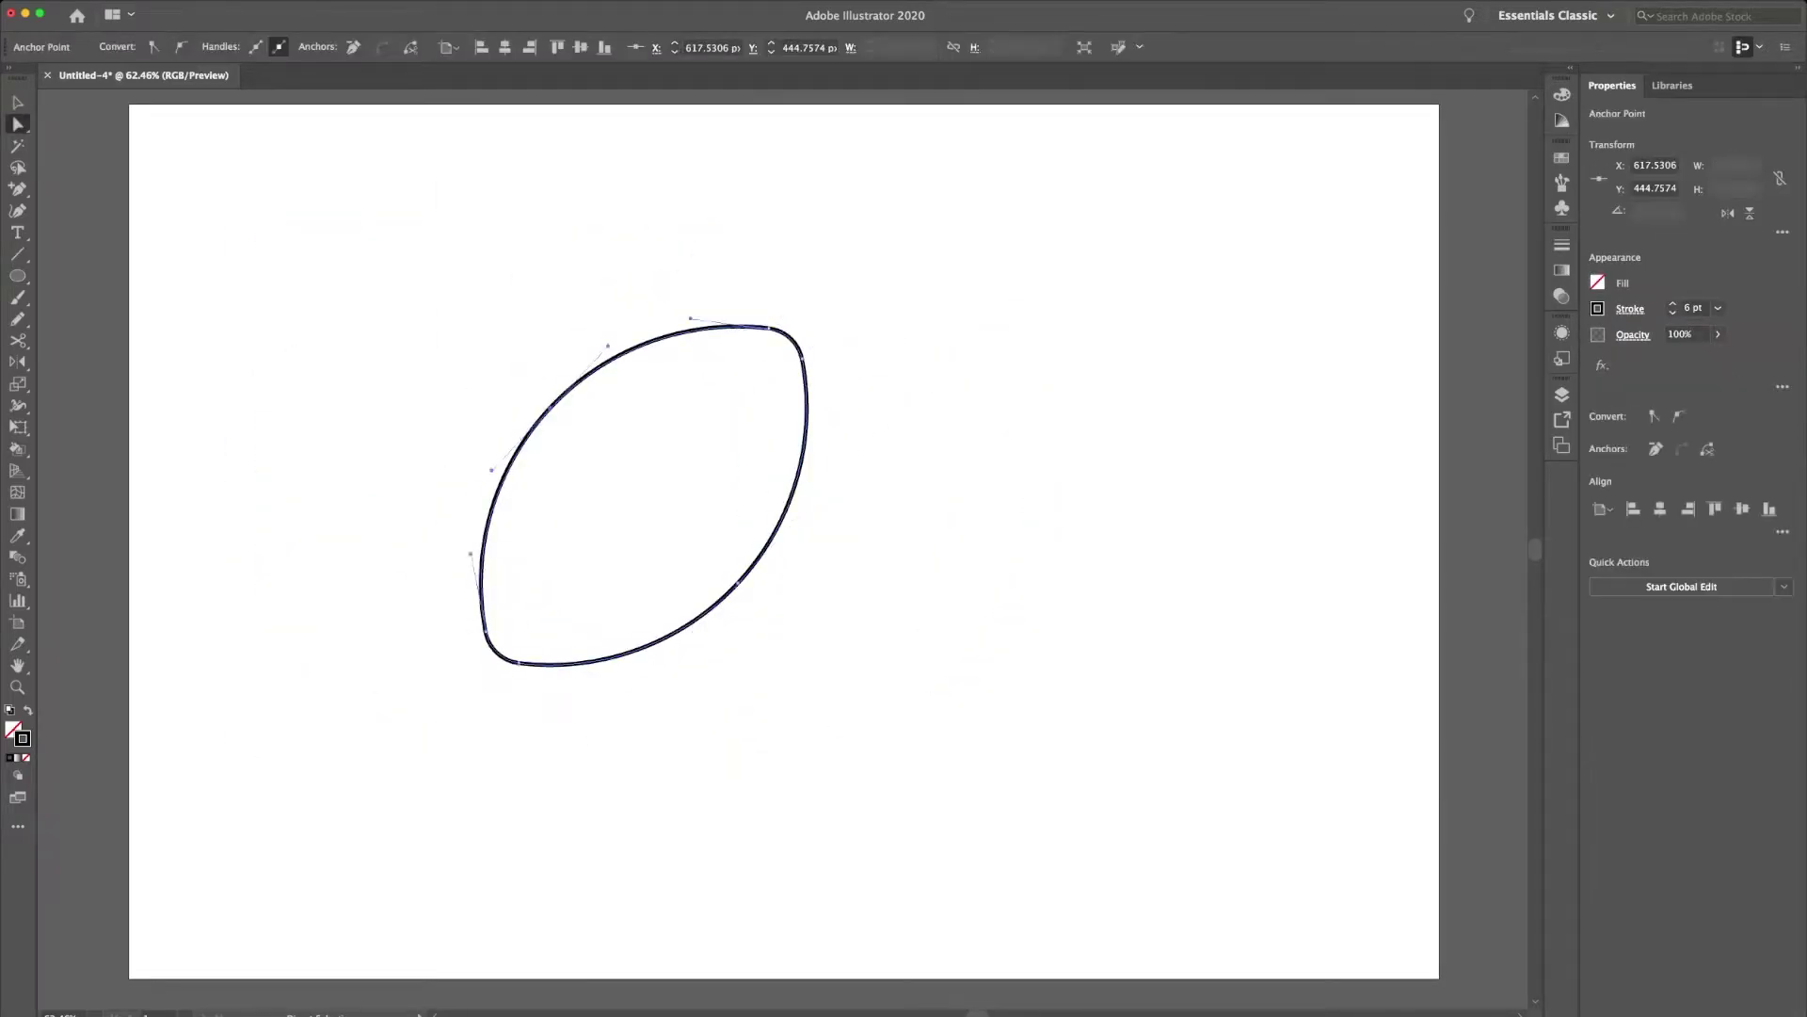
{"action": "double_click", "coordinate": [722, 438]}
{"action": "key", "text": "Escape"}
Draw a tall rectangle below the football and taper its top corners into a trophy stem.
{"action": "key", "text": "m"}
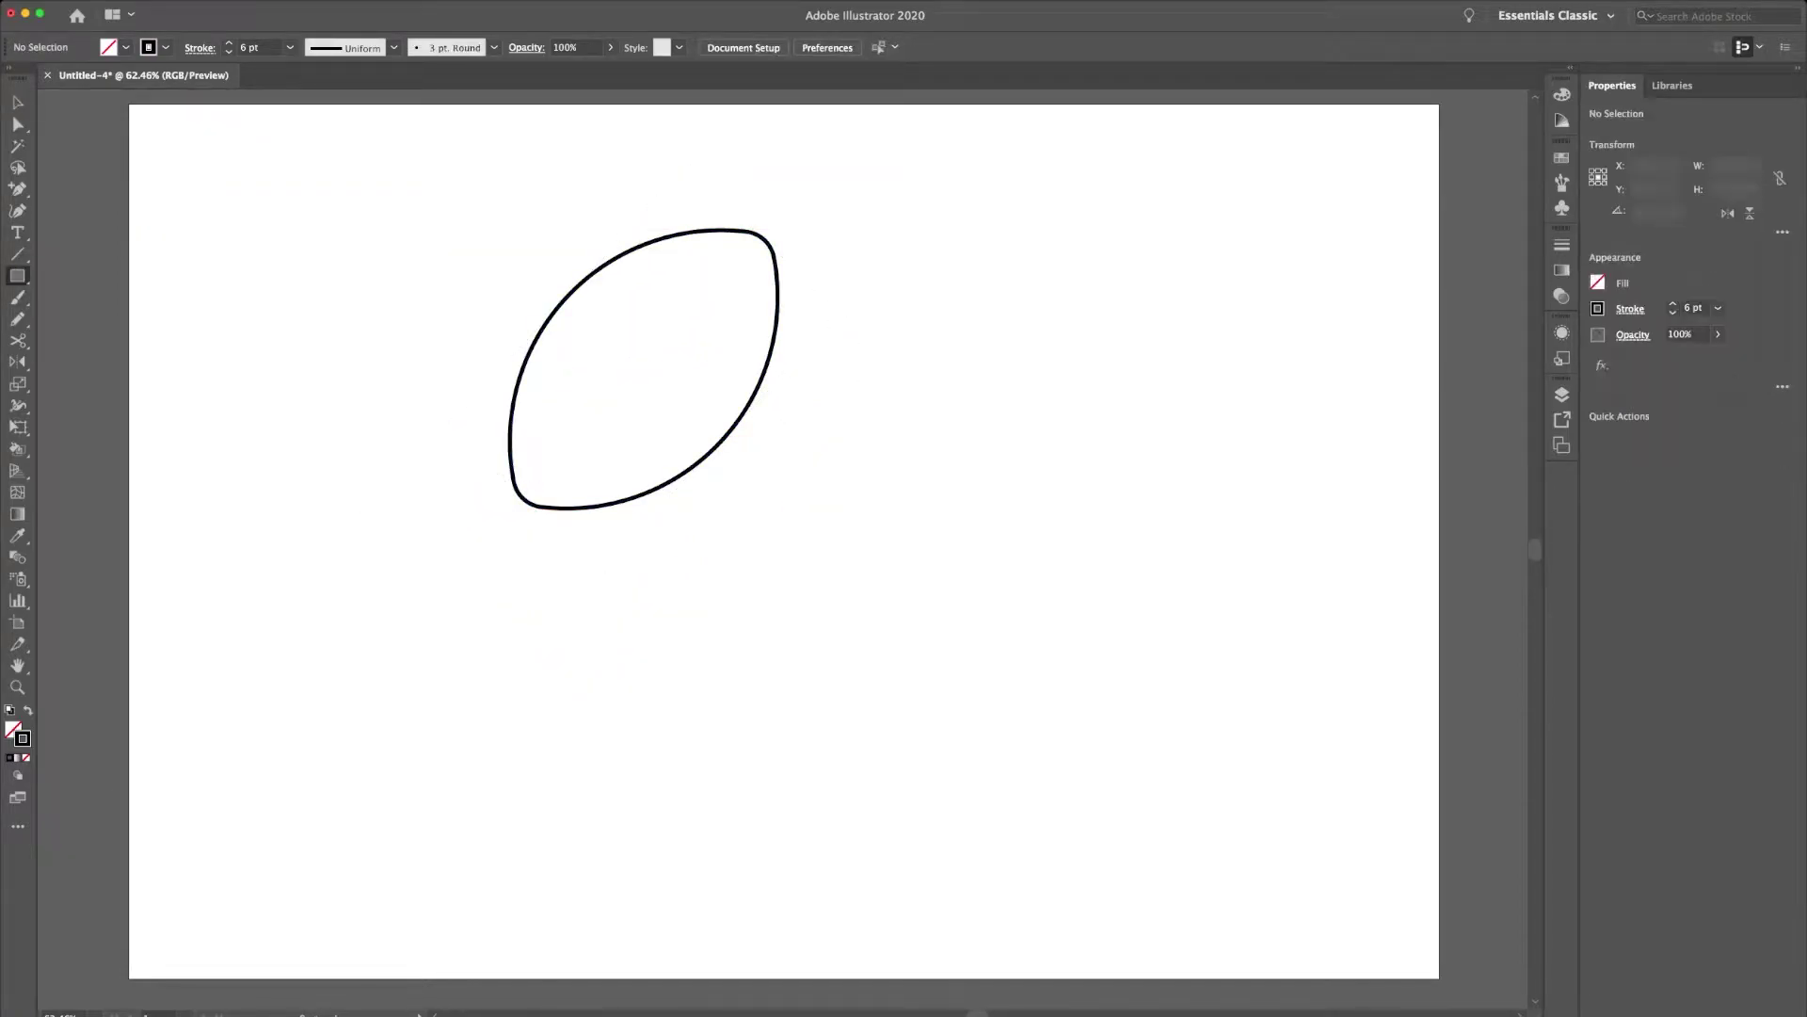
{"action": "left_click_drag", "start_coordinate": [540, 466], "coordinate": [688, 931]}
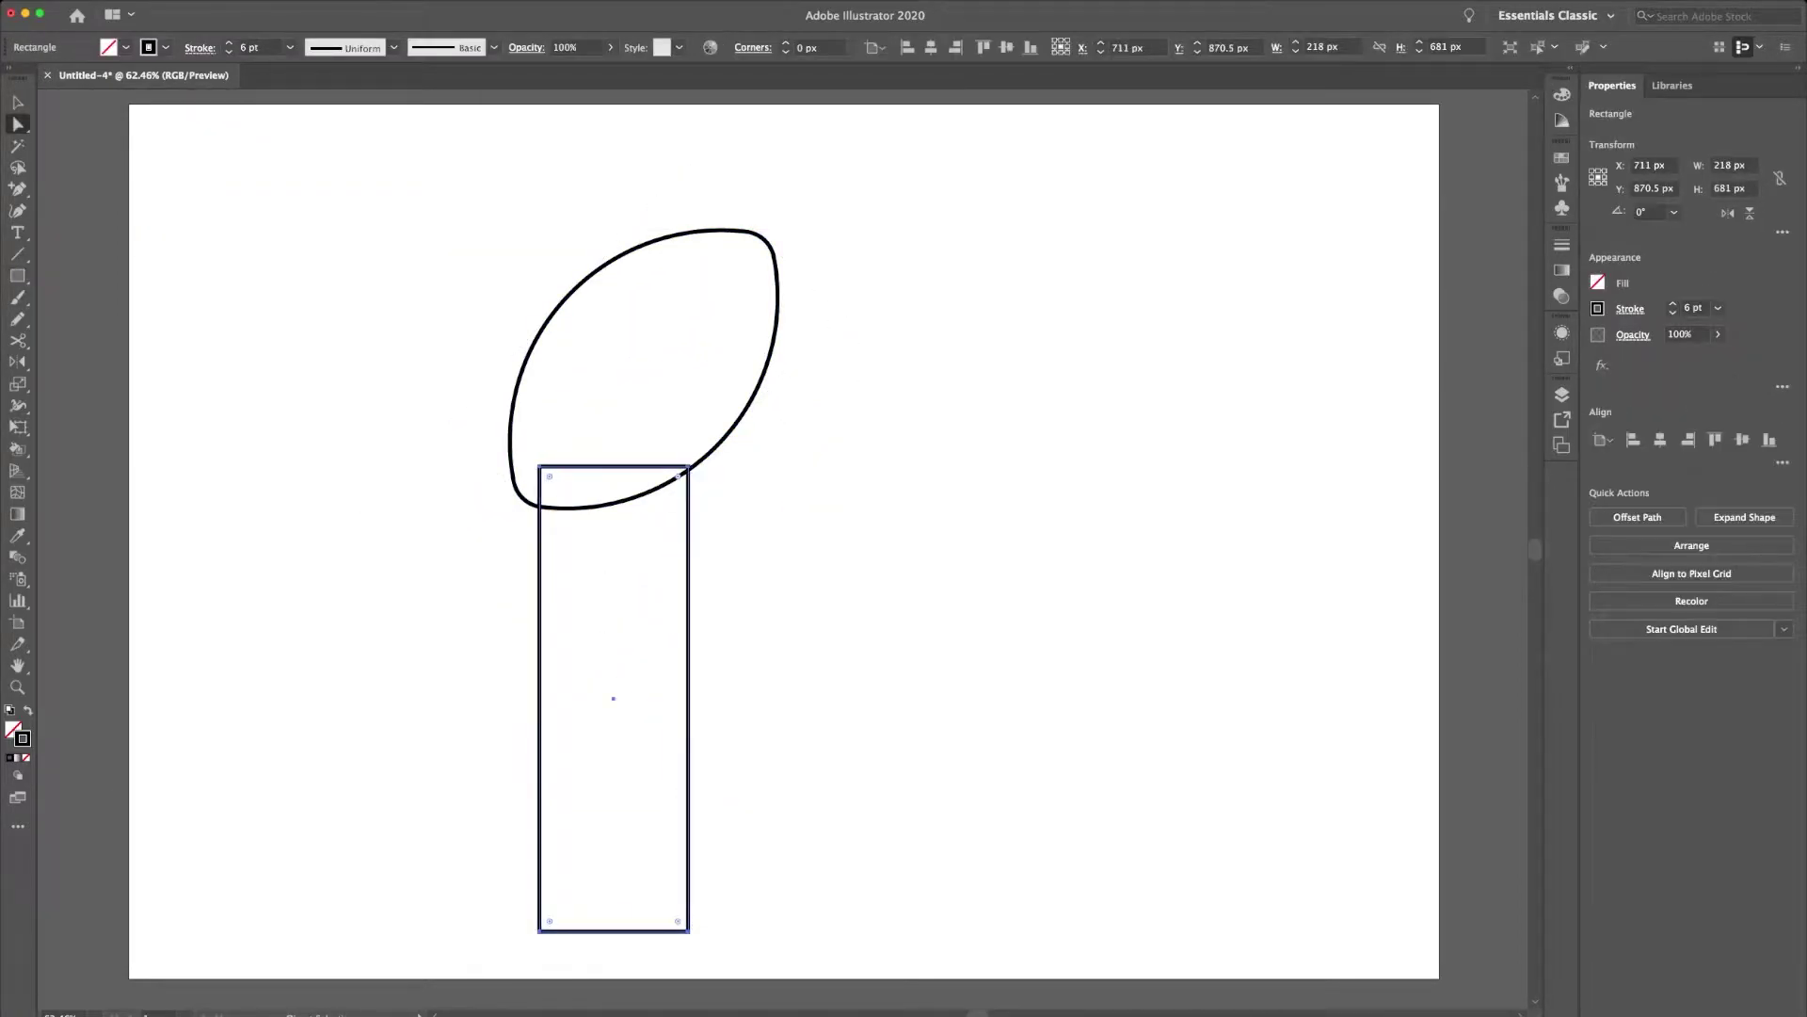
{"action": "left_click", "coordinate": [689, 465]}
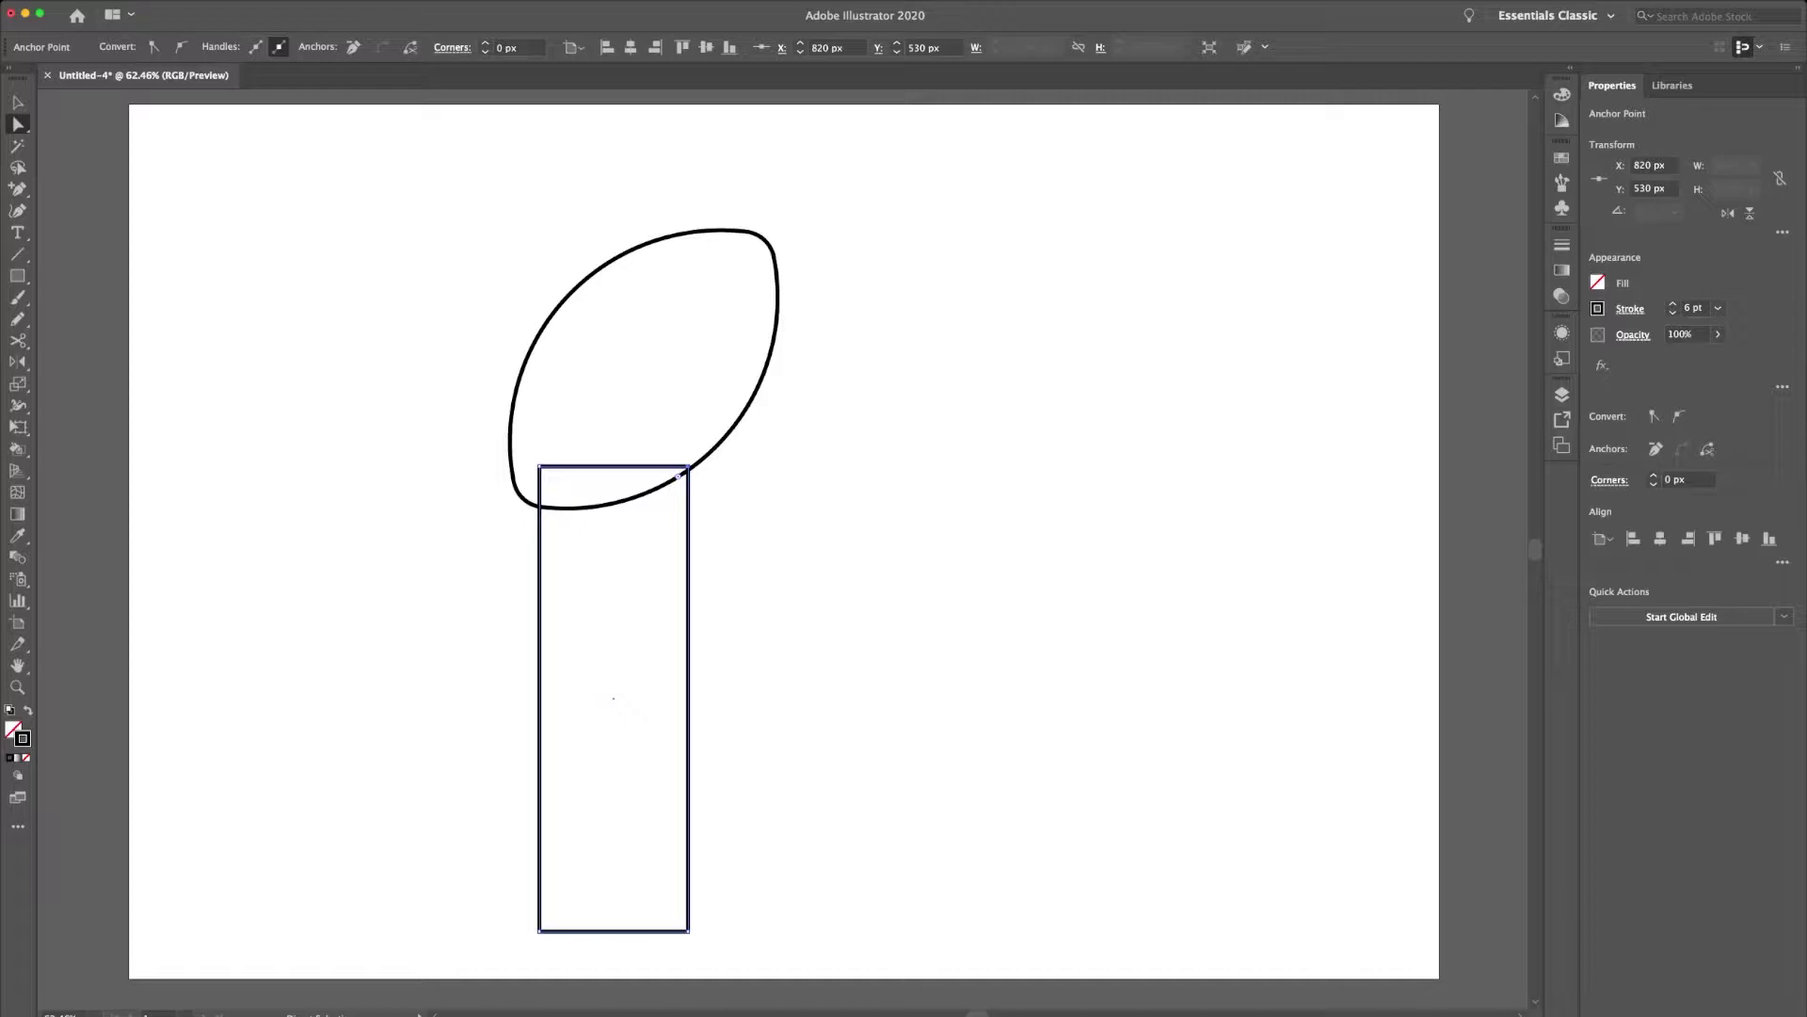
{"action": "left_click_drag", "start_coordinate": [688, 466], "coordinate": [656, 466]}
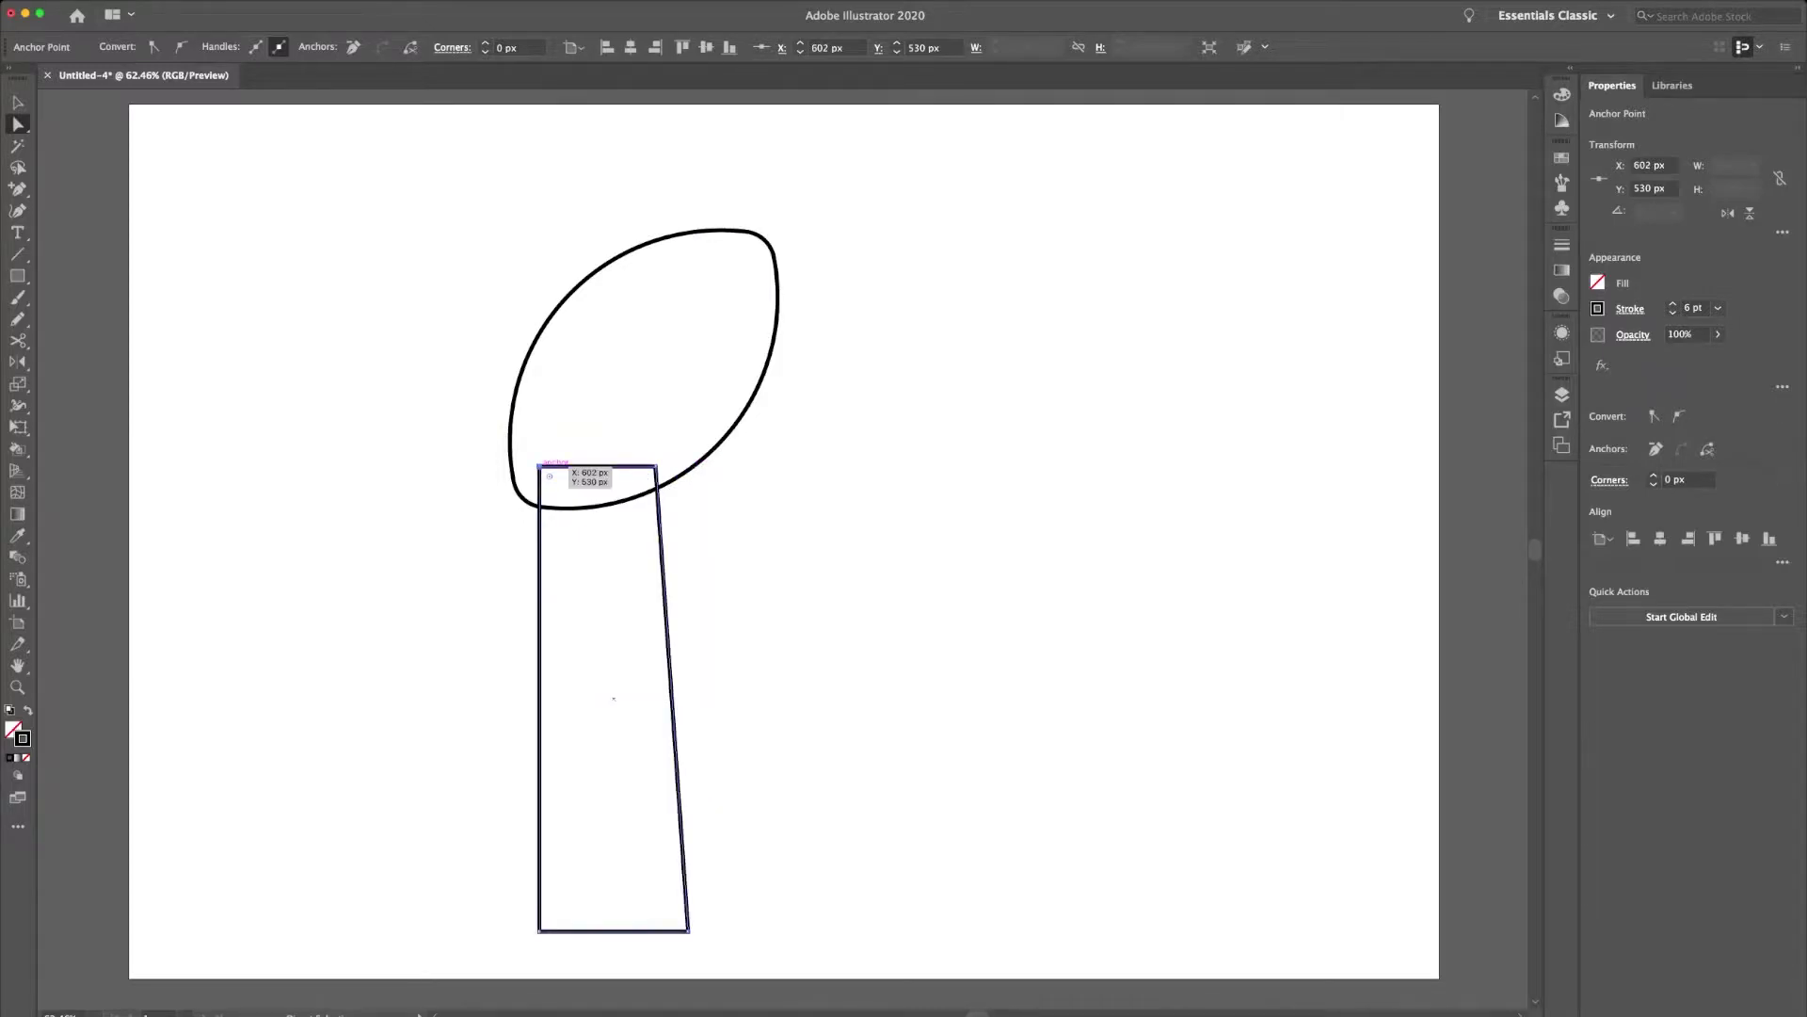
{"action": "left_click_drag", "start_coordinate": [539, 466], "coordinate": [558, 466]}
{"action": "left_click_drag", "start_coordinate": [665, 629], "coordinate": [691, 628]}
Duplicate the stem offset to the right and narrow the copy into a thin side sliver.
{"action": "left_click_drag", "start_coordinate": [683, 466], "coordinate": [671, 466]}
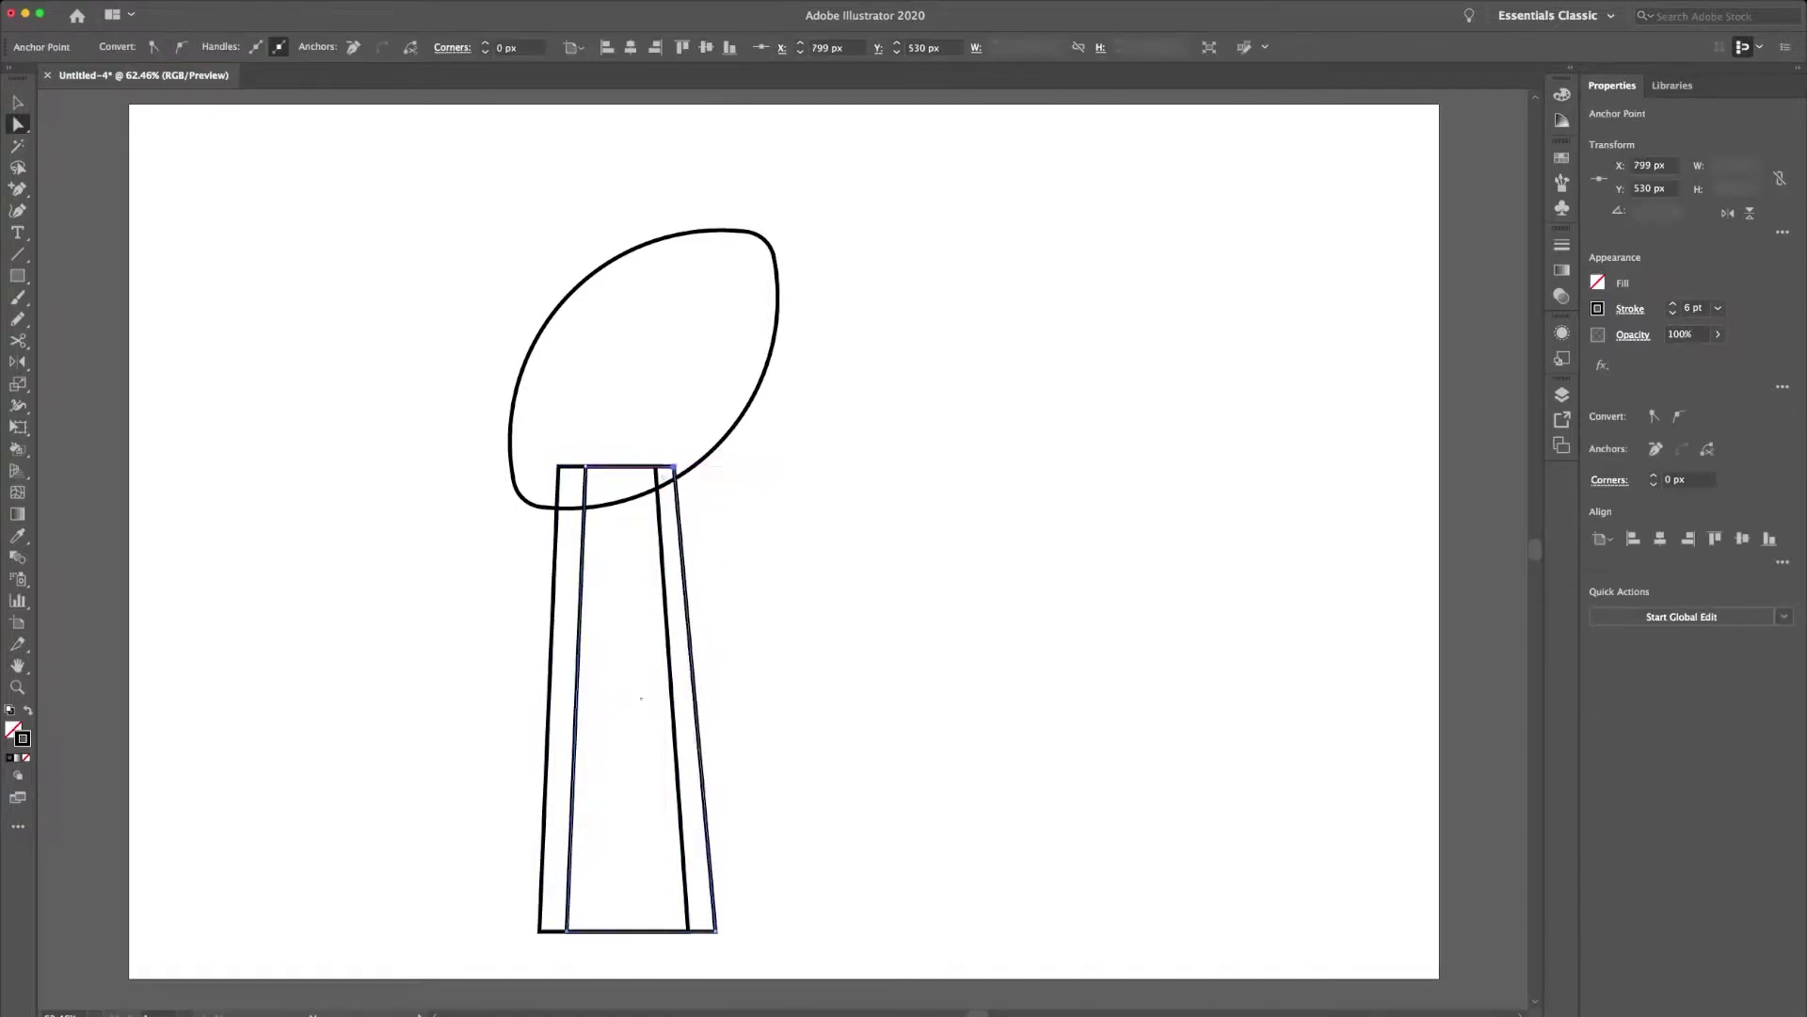
{"action": "left_click", "coordinate": [716, 930]}
{"action": "left_click_drag", "start_coordinate": [716, 930], "coordinate": [727, 931]}
{"action": "key", "text": "ctrl+a"}
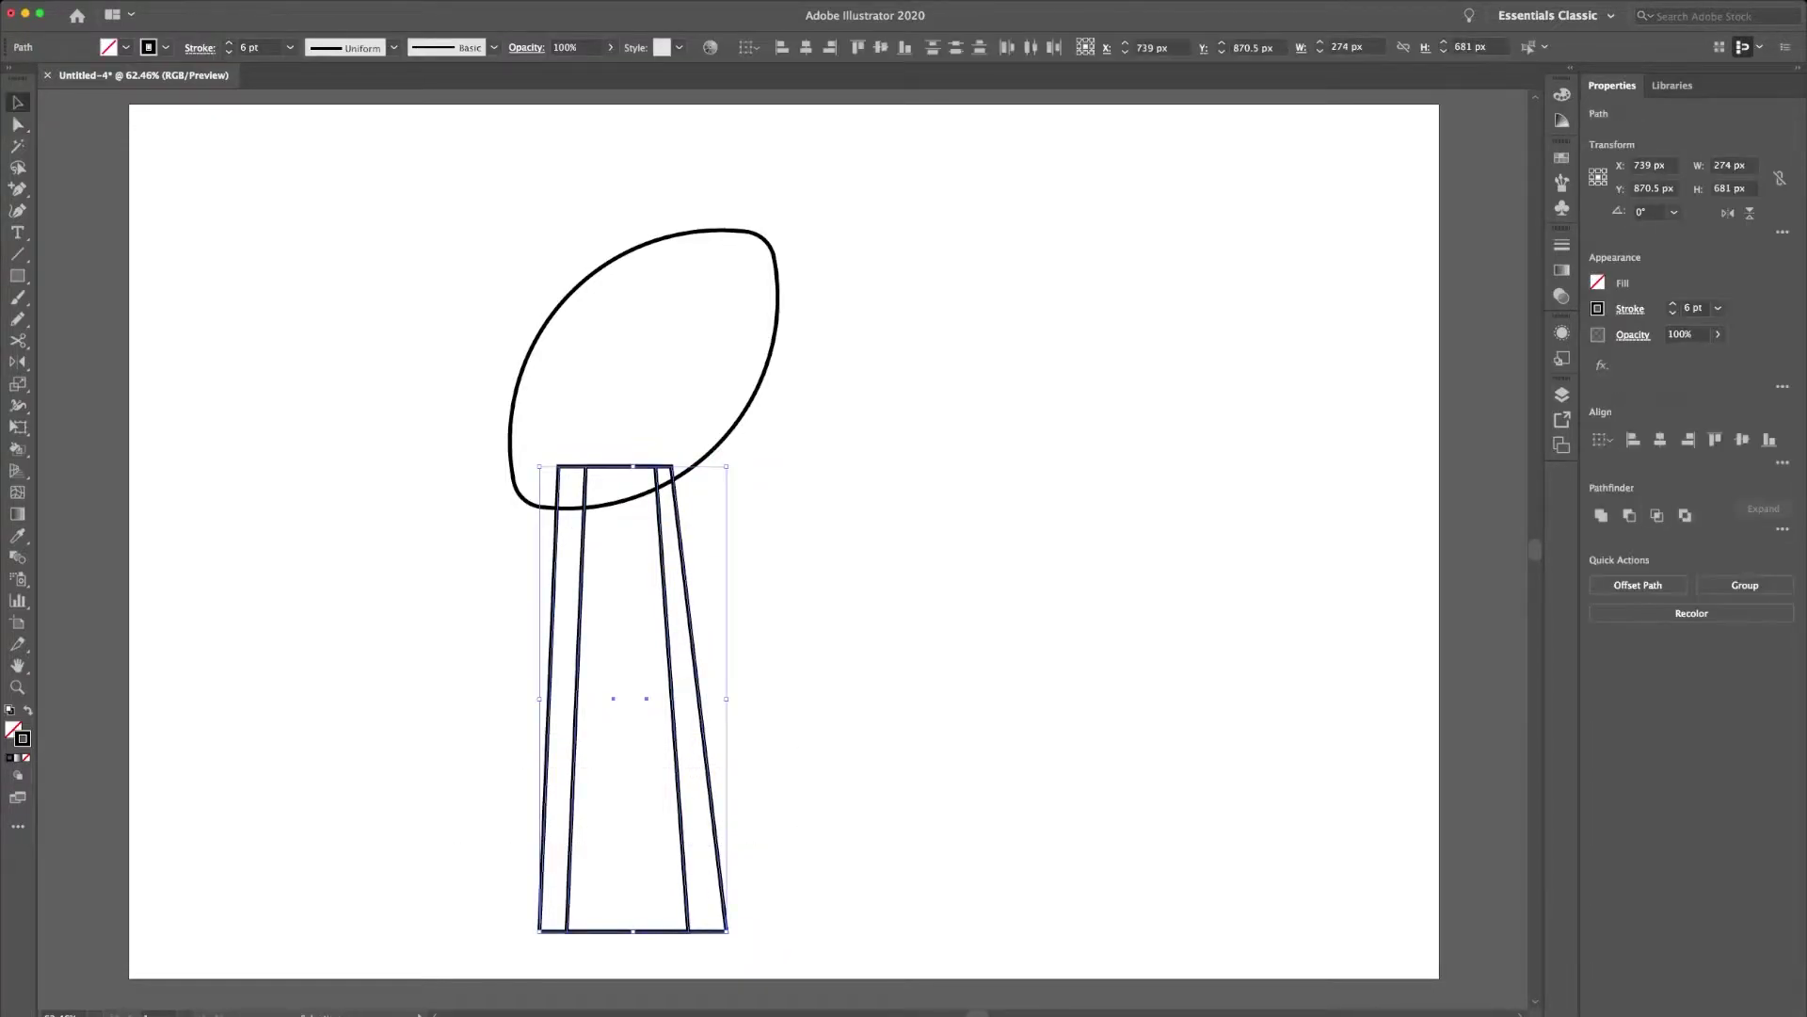
Merge the stem pieces and make an enlarged, slightly rotated copy of the football.
{"action": "key", "text": "shift+m"}
{"action": "left_click", "coordinate": [645, 367]}
{"action": "key", "text": "v"}
{"action": "left_click", "coordinate": [513, 395]}
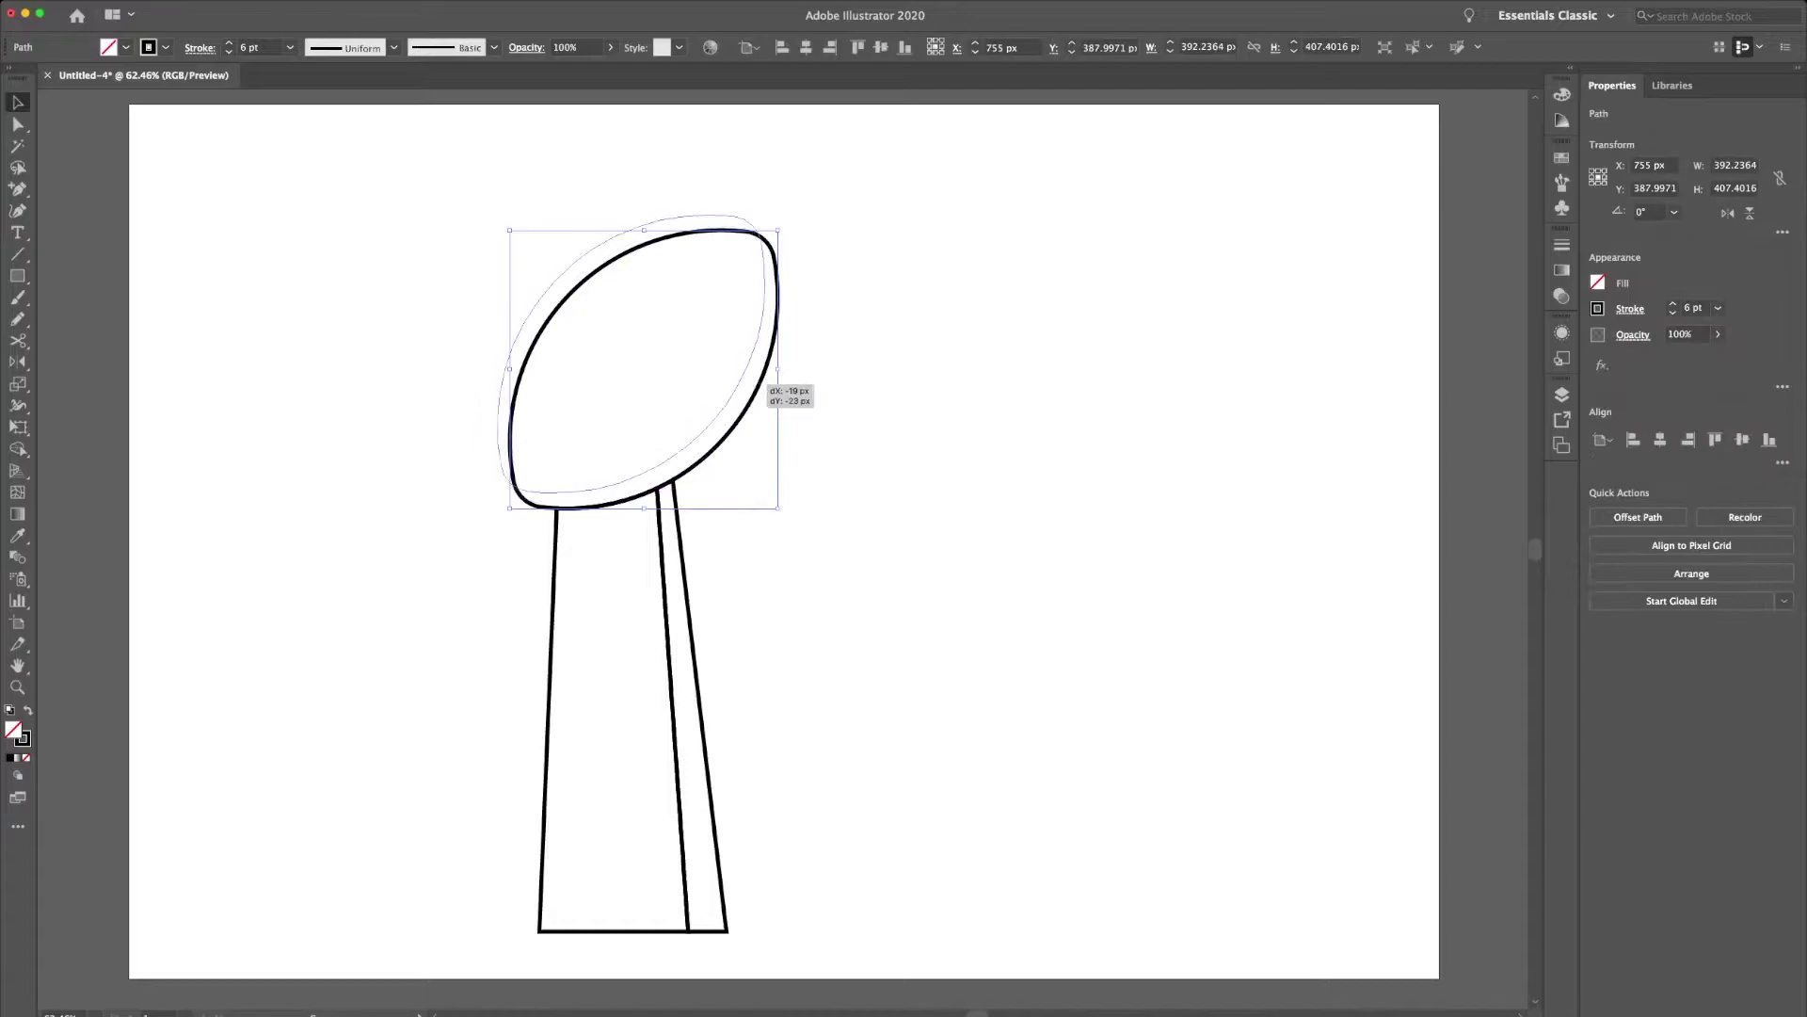
{"action": "left_click_drag", "start_coordinate": [787, 226], "coordinate": [781, 212]}
{"action": "left_click_drag", "start_coordinate": [494, 396], "coordinate": [456, 362]}
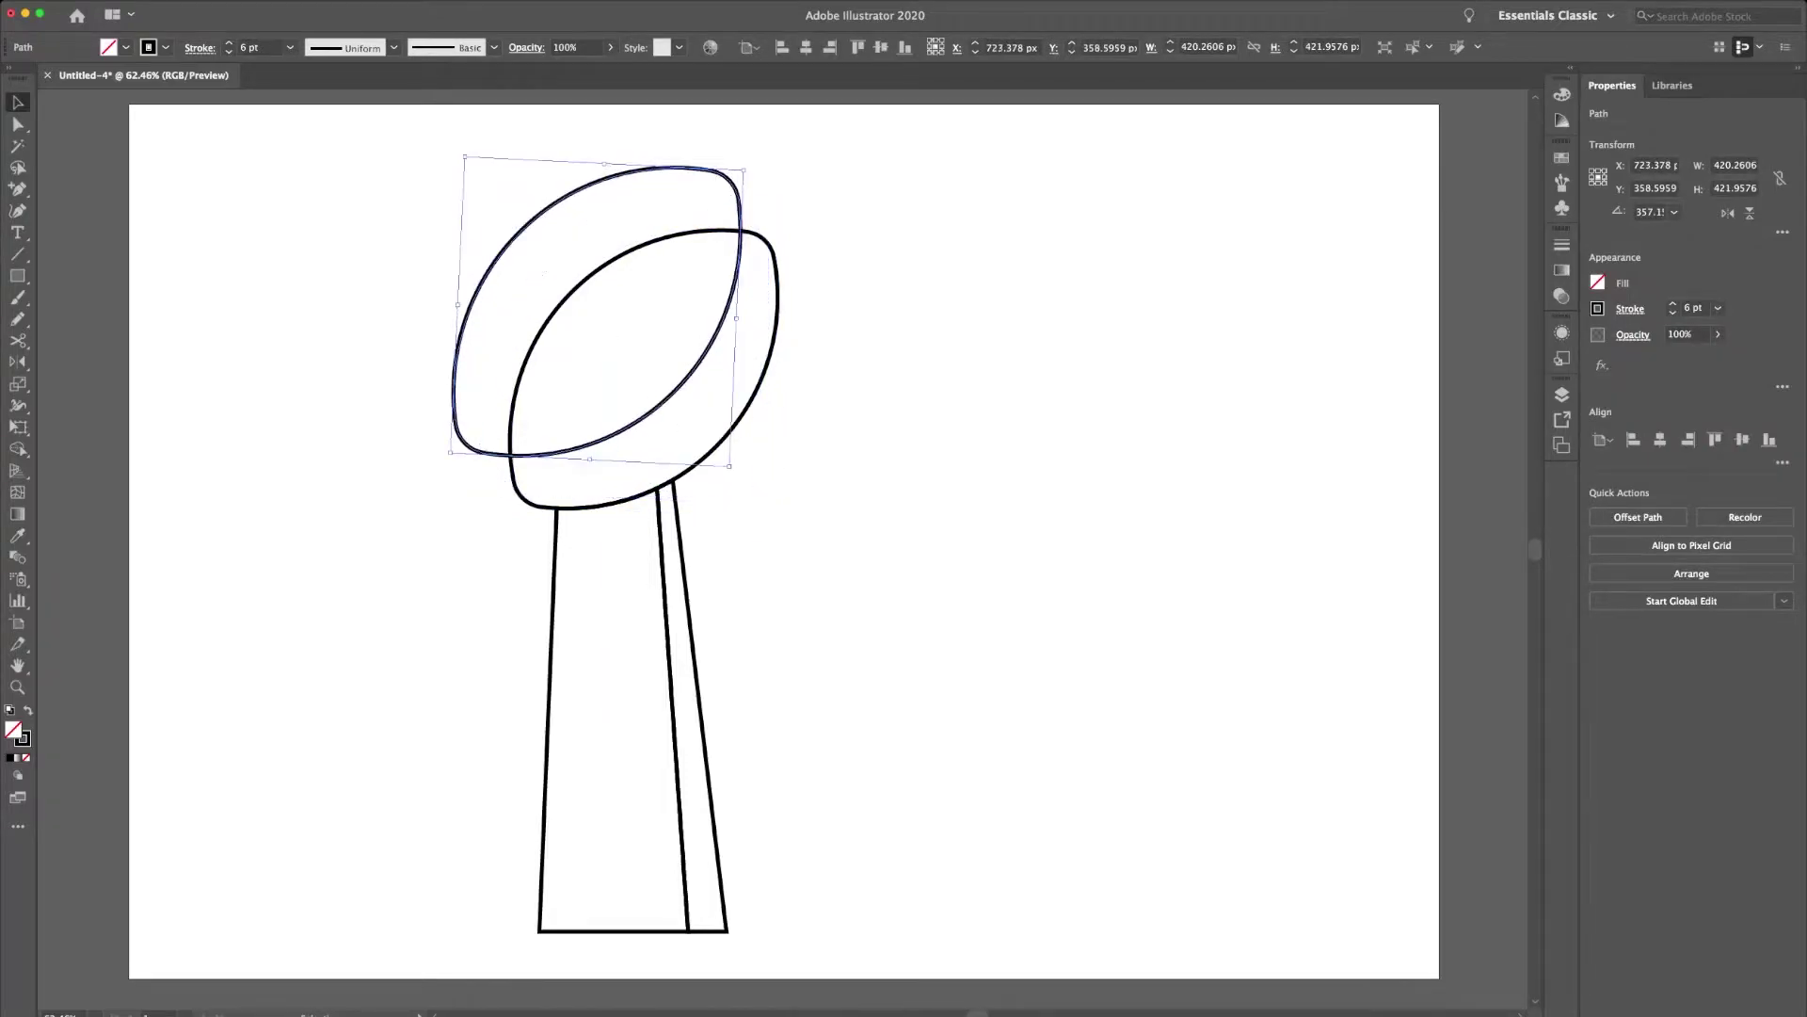
{"action": "left_click_drag", "start_coordinate": [589, 459], "coordinate": [591, 500]}
{"action": "mouse_move", "coordinate": [608, 165]}
{"action": "left_mouse_down"}
{"action": "mouse_move", "coordinate": [614, 99]}
{"action": "mouse_move", "coordinate": [579, 513]}
{"action": "left_mouse_up"}
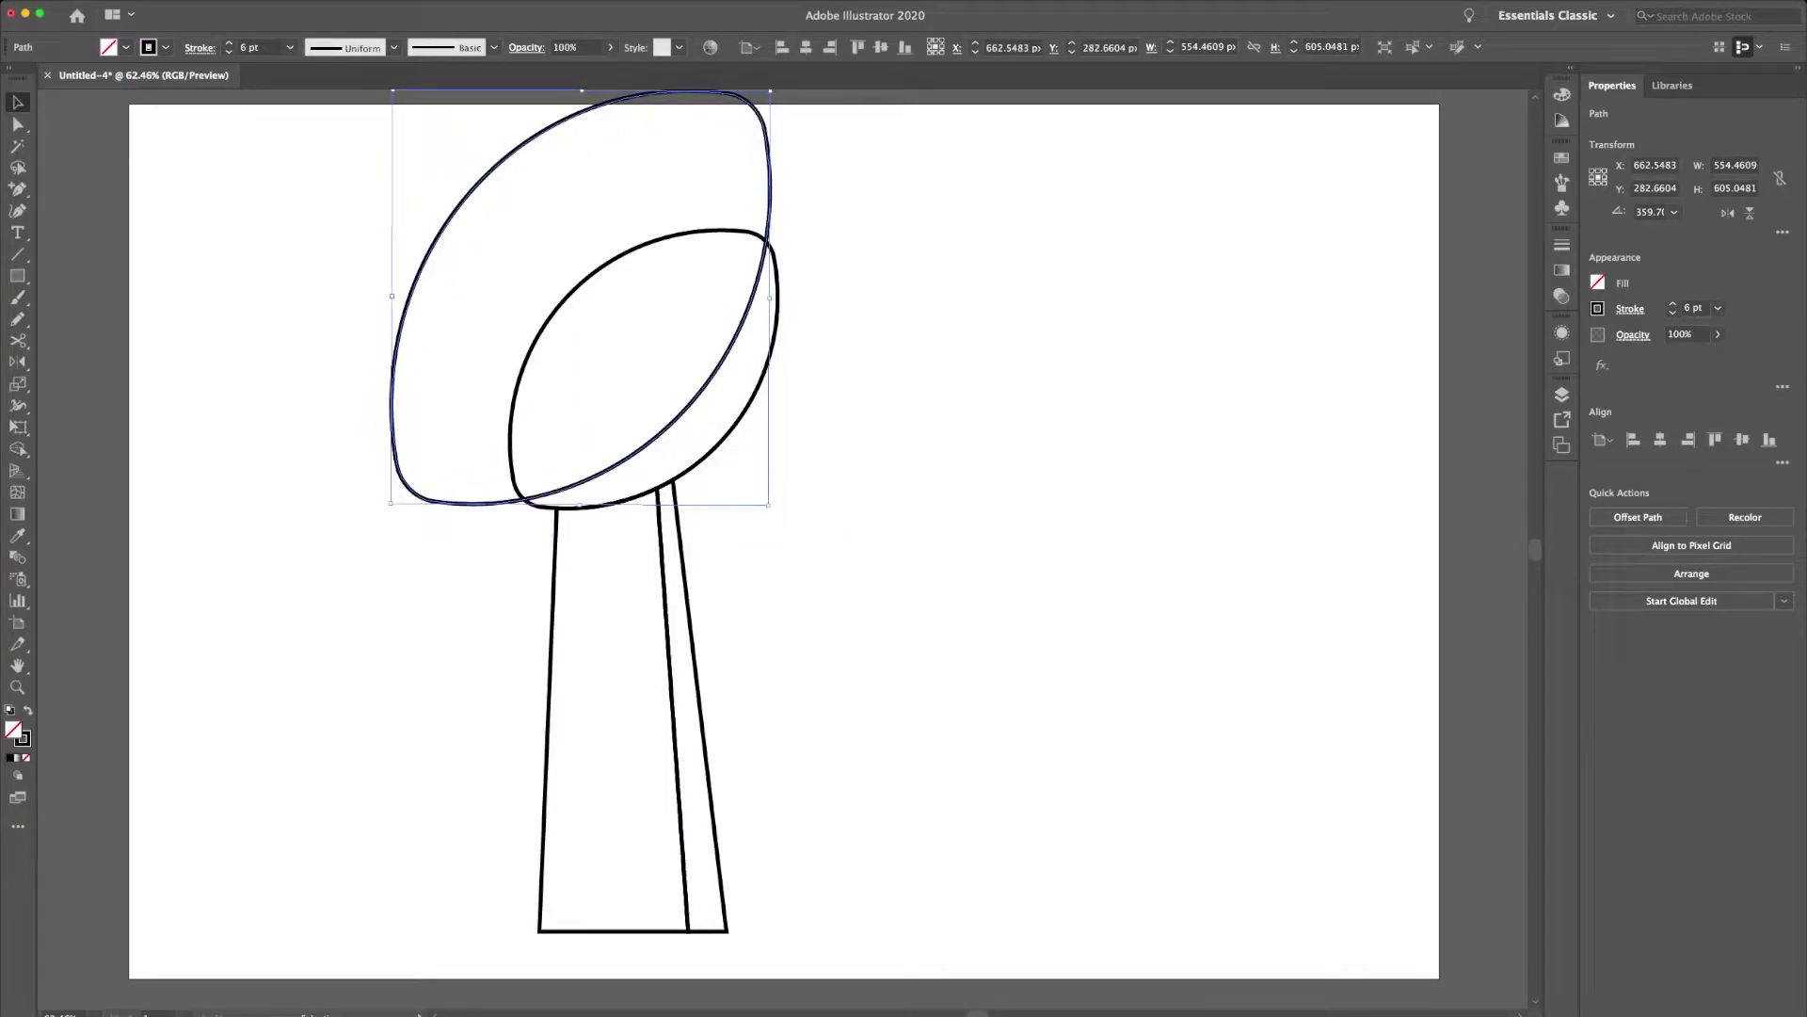
Shape Builder the two football shapes into a curved side panel and delete the top sliver.
{"action": "left_click_drag", "start_coordinate": [579, 506], "coordinate": [710, 599]}
{"action": "key", "text": "shift+m"}
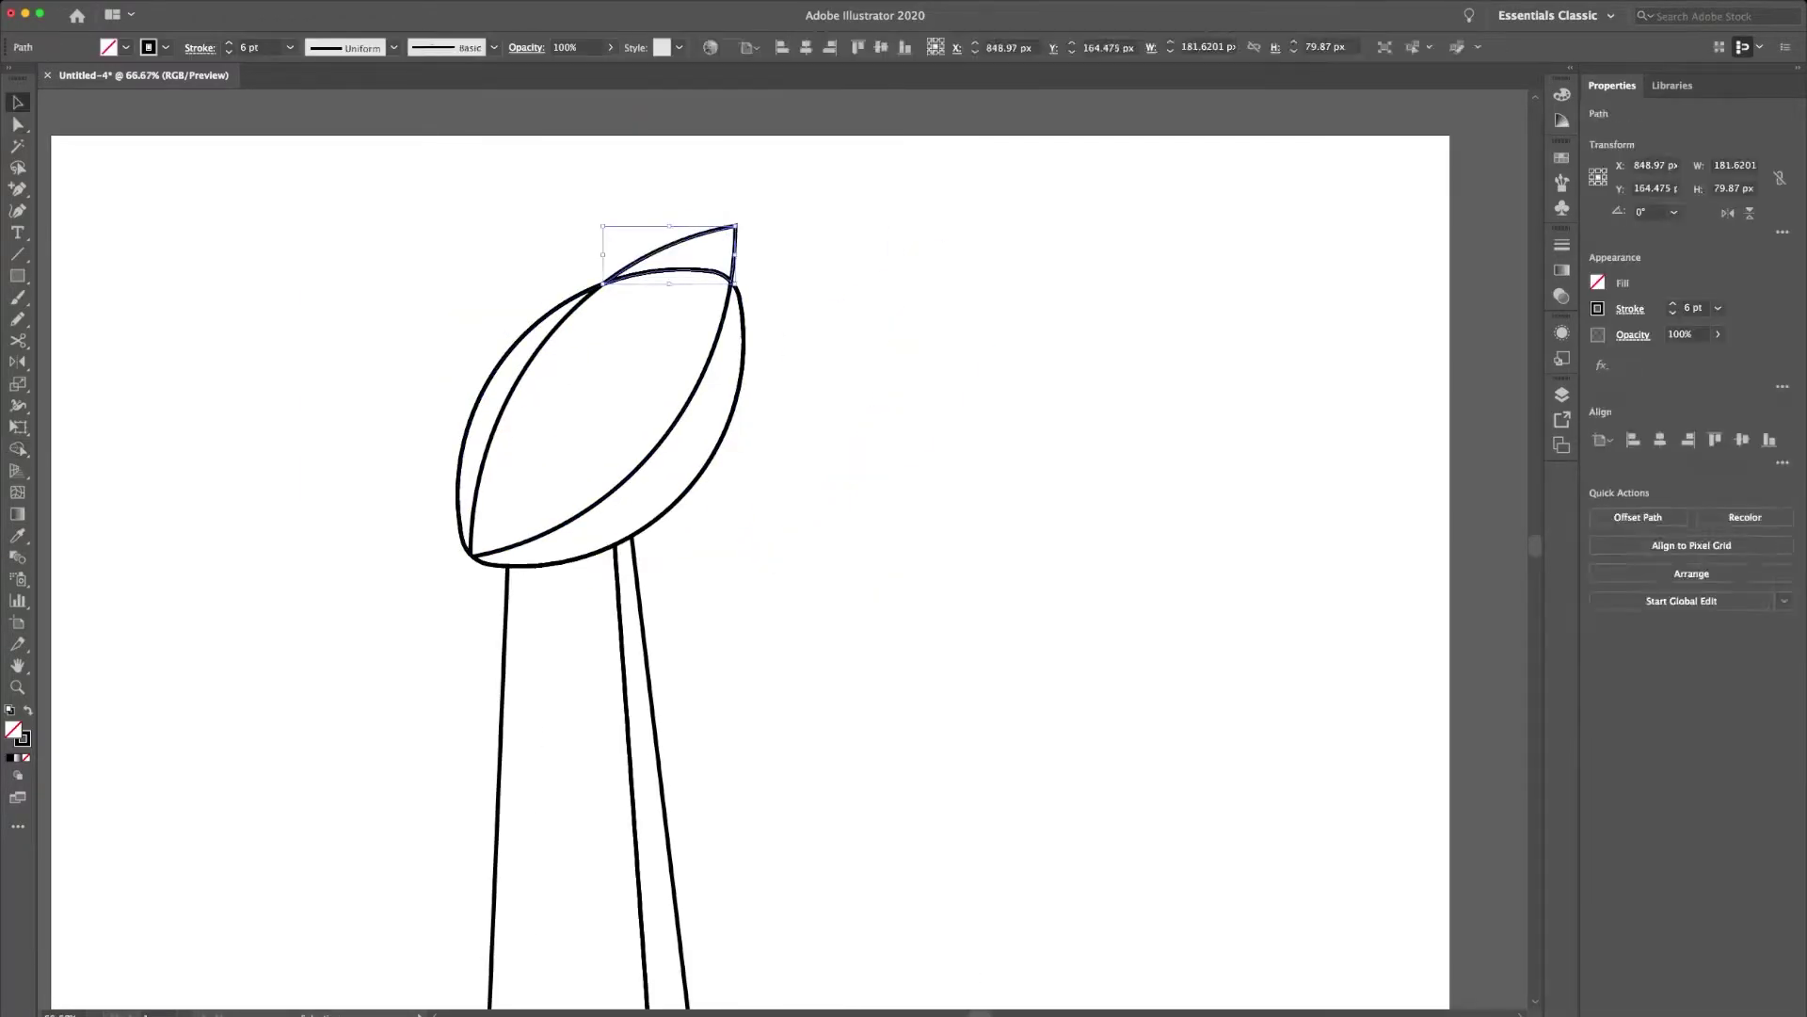
{"action": "key", "text": "Delete"}
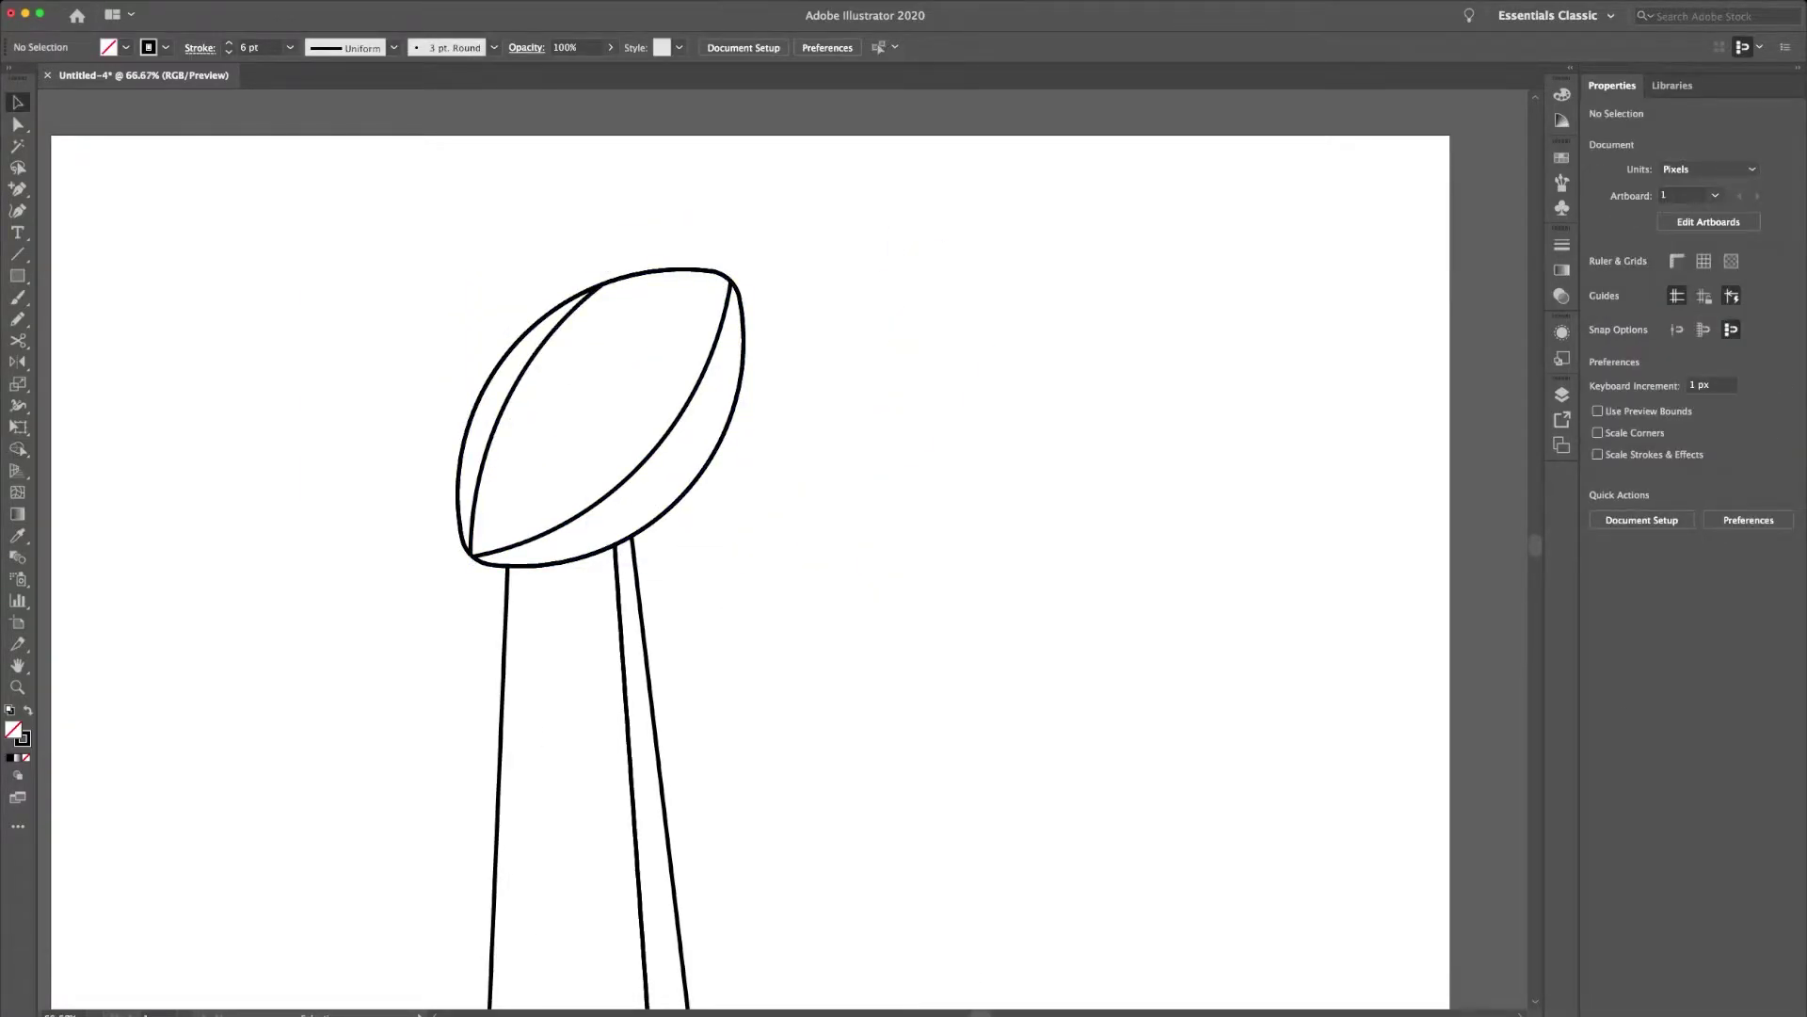
{"action": "key", "text": "super+minus"}
Nudge the football left and widen the stand's base at its bottom-left corner.
{"action": "left_click", "coordinate": [668, 450]}
{"action": "left_click_drag", "start_coordinate": [668, 450], "coordinate": [629, 450]}
{"action": "key", "text": "super+shift+a"}
{"action": "left_click", "coordinate": [564, 753]}
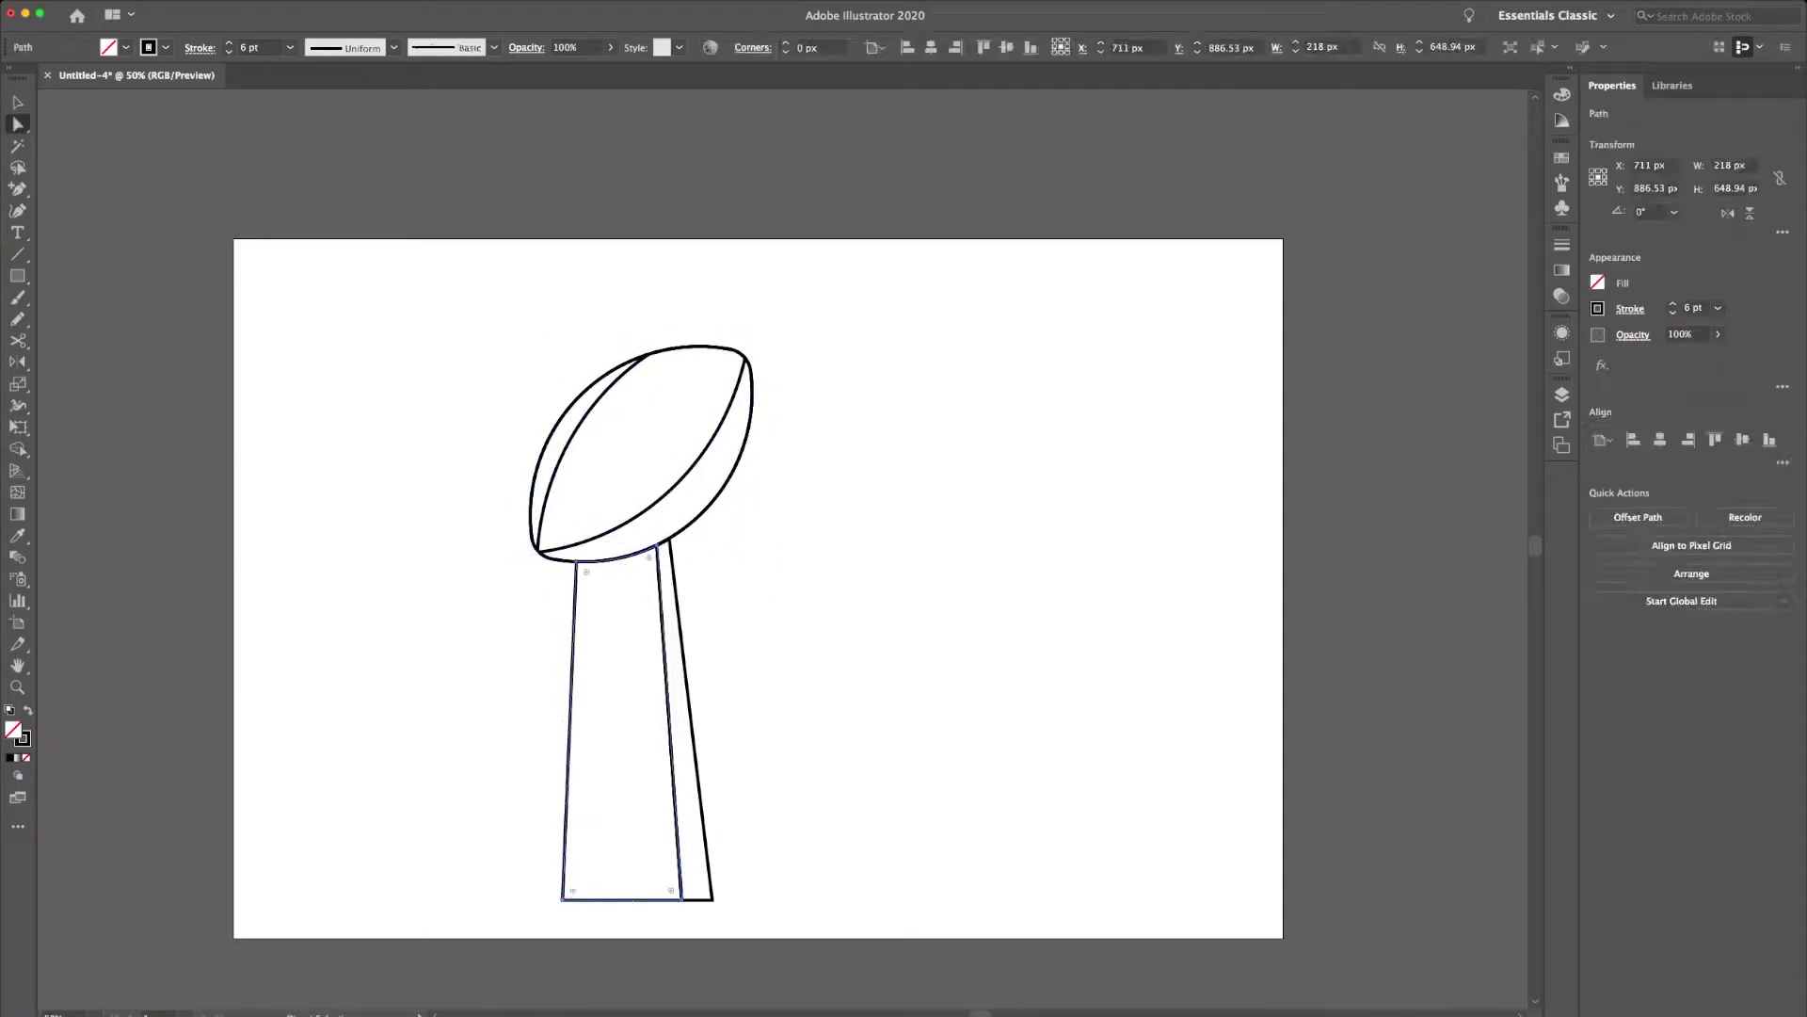
{"action": "left_click_drag", "start_coordinate": [562, 899], "coordinate": [535, 899]}
Scale the whole trophy down and reposition it.
{"action": "left_click", "coordinate": [750, 353], "text": "shift"}
{"action": "mouse_move", "coordinate": [753, 348]}
{"action": "left_mouse_down"}
{"action": "mouse_move", "coordinate": [738, 392]}
{"action": "mouse_move", "coordinate": [766, 351]}
{"action": "left_mouse_up"}
{"action": "key", "text": "super+shift+a"}
Draw a short lace stitch on the football seam and duplicate it upward into a row.
{"action": "key", "text": "p"}
{"action": "scroll", "coordinate": [758, 402], "scroll_direction": "up", "scroll_amount": 3}
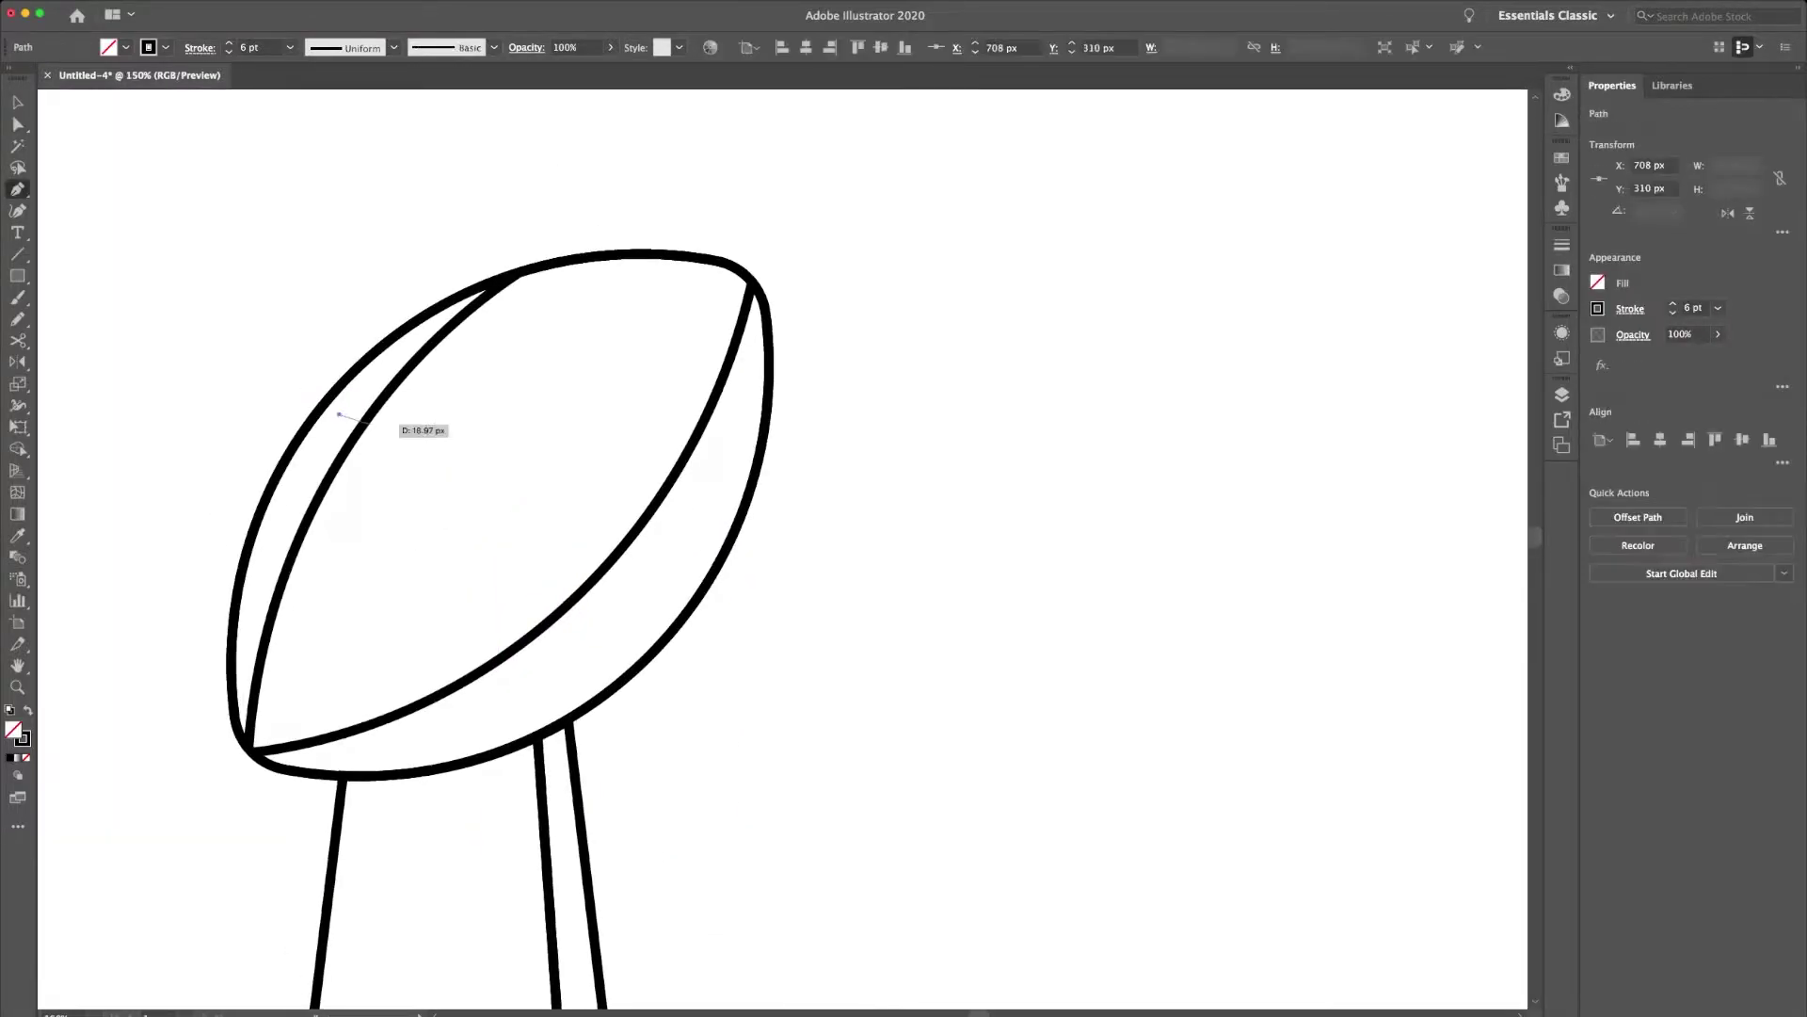
{"action": "left_click", "coordinate": [339, 414]}
{"action": "left_click", "coordinate": [387, 432]}
{"action": "key", "text": "super+d"}
{"action": "left_click_drag", "start_coordinate": [388, 414], "coordinate": [420, 346]}
{"action": "key", "text": "super+shift+a"}
{"action": "key", "text": "super+shift+a"}
{"action": "left_click", "coordinate": [375, 379]}
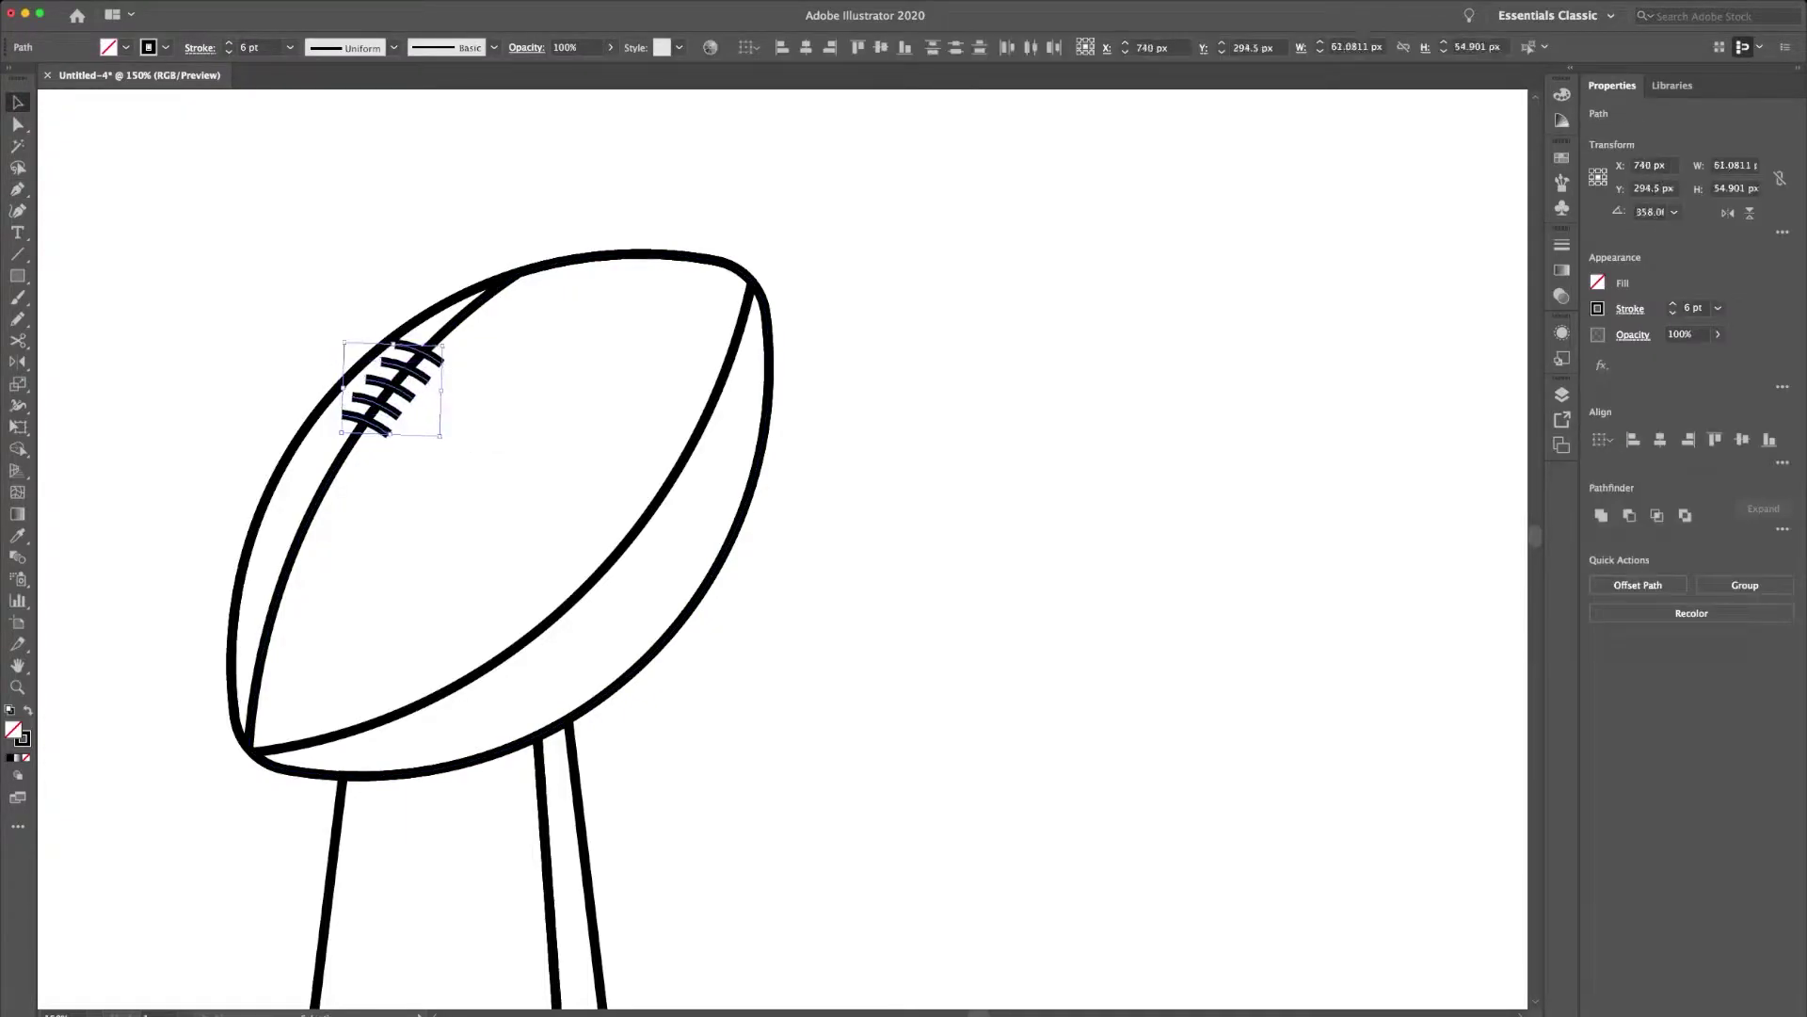
{"action": "key", "text": "super+shift+a"}
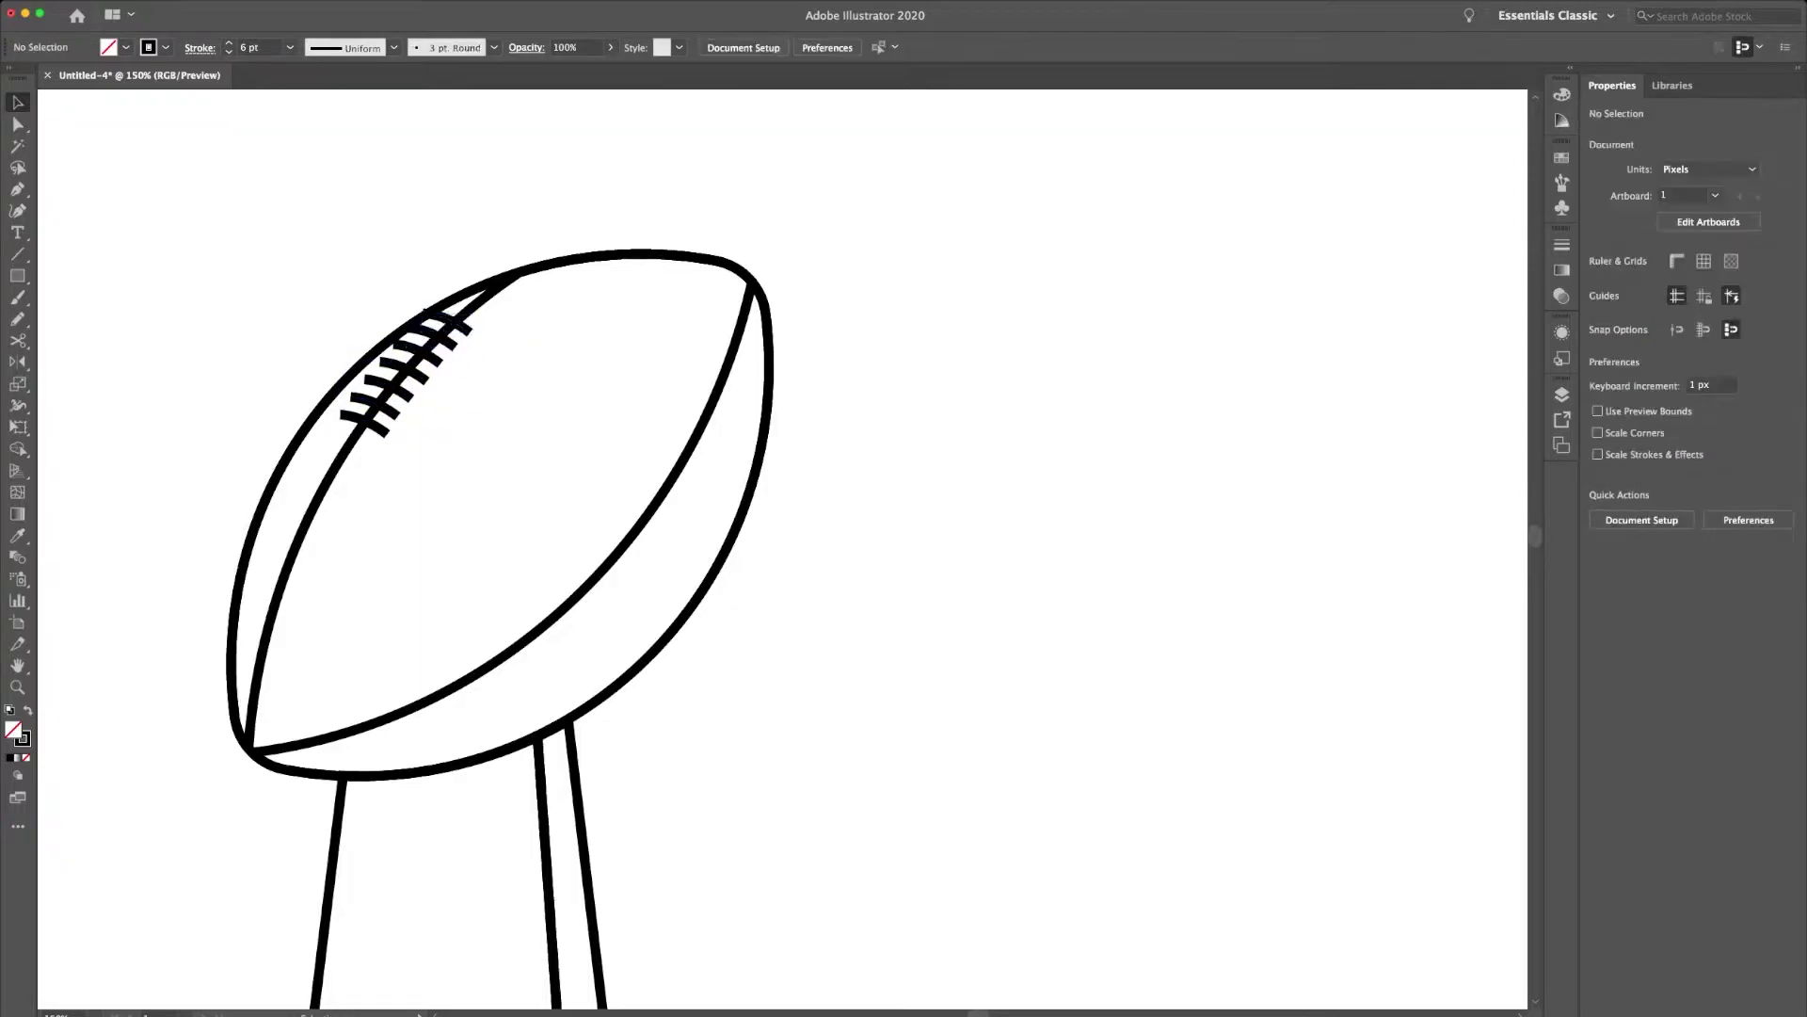
Select the lace stitches and fine-tune the top stitch's end point.
{"action": "left_click", "coordinate": [414, 358]}
{"action": "left_click", "coordinate": [363, 414], "text": "shift"}
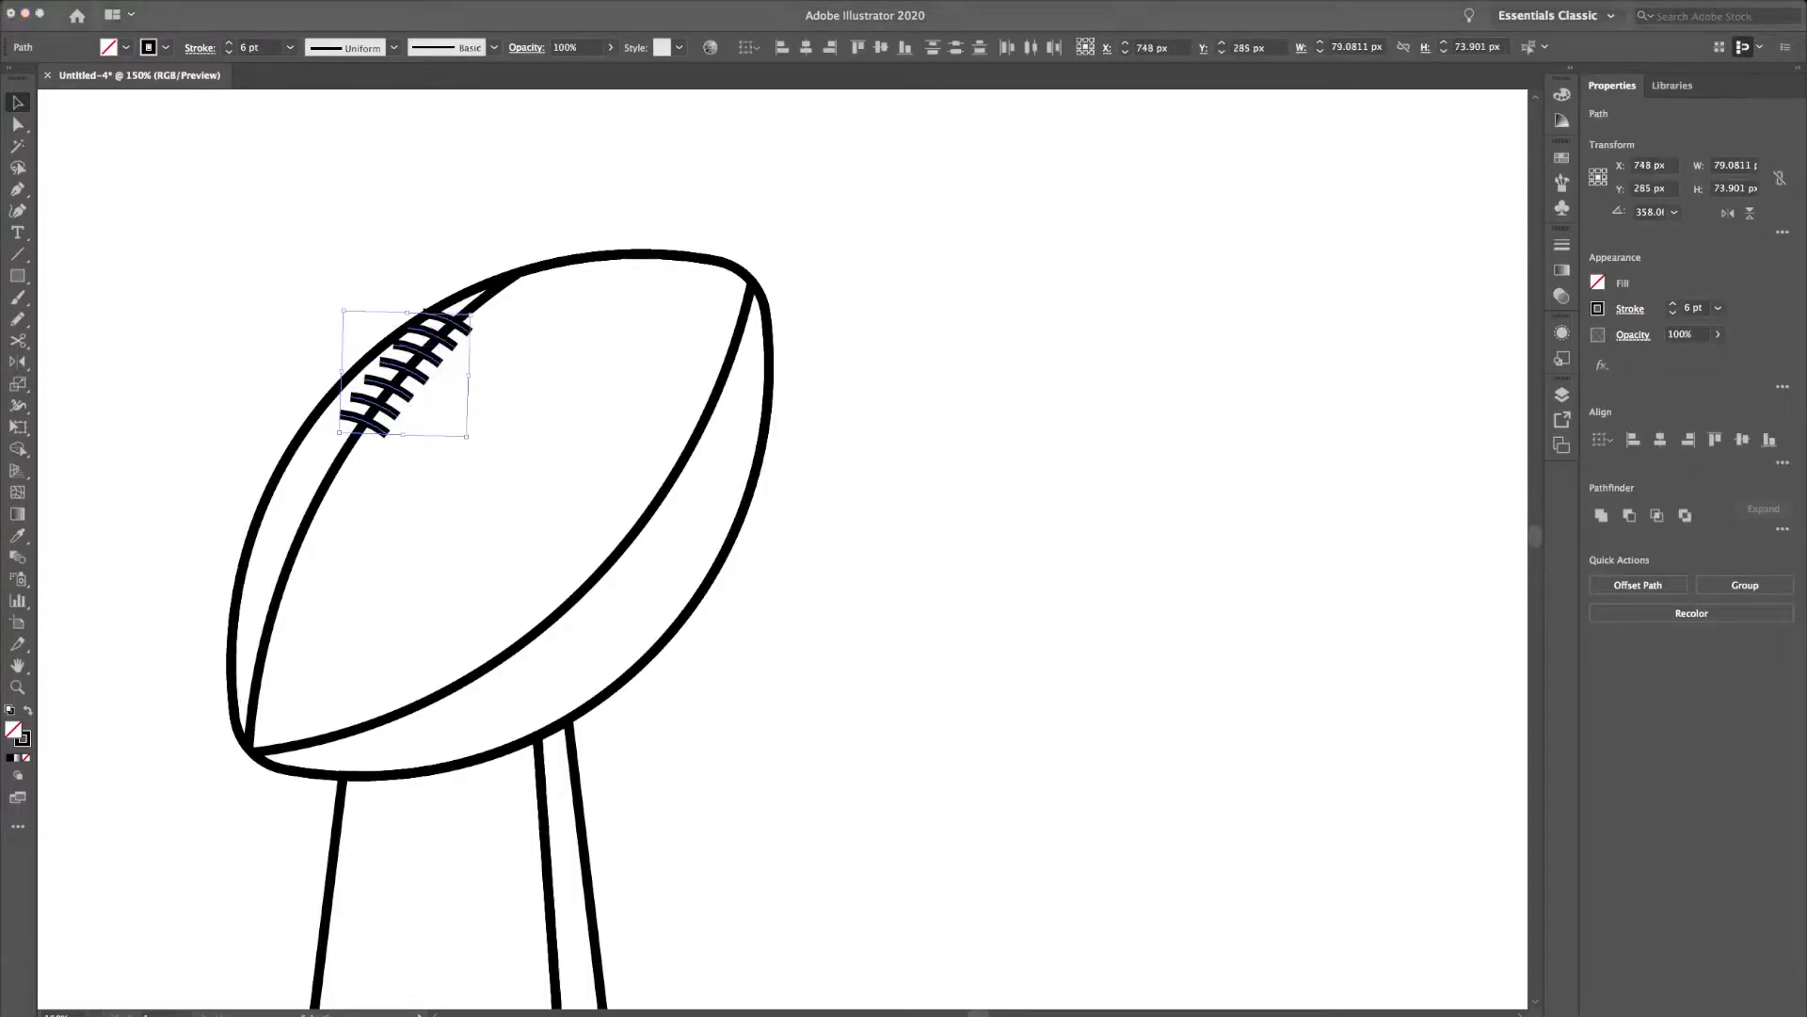
{"action": "key", "text": "super+shift+a"}
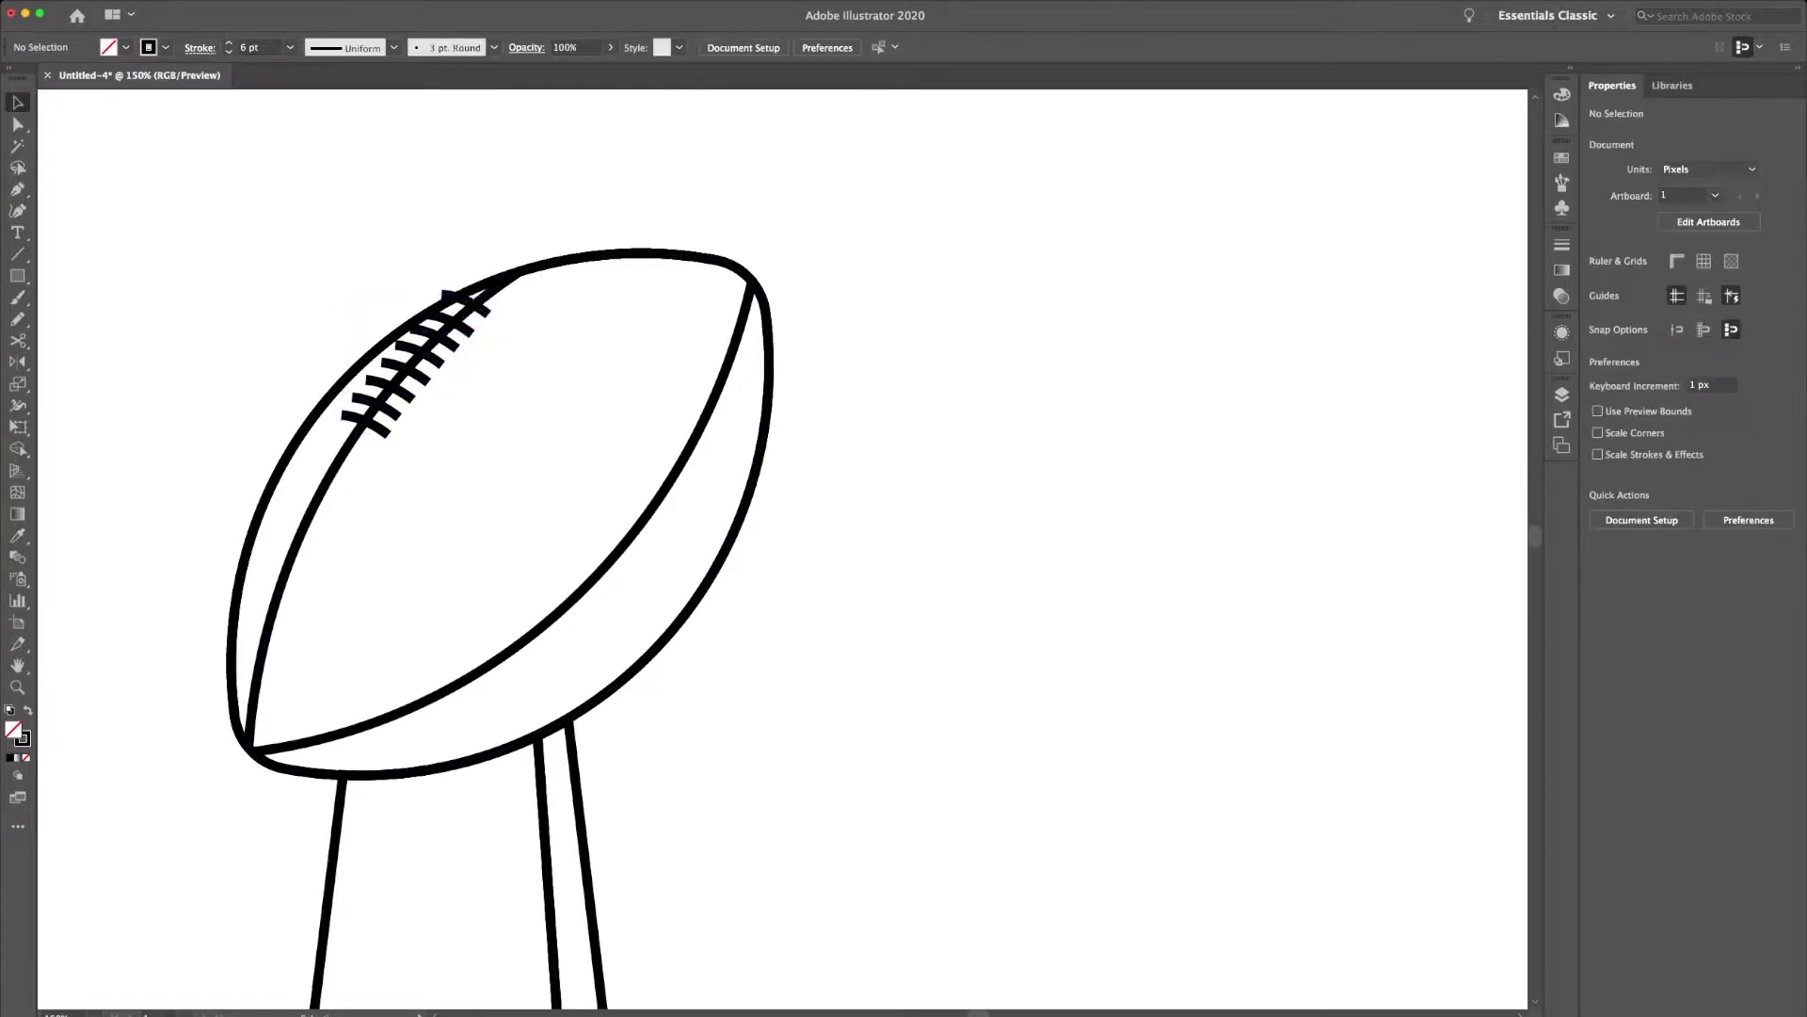
{"action": "left_click", "coordinate": [465, 304]}
{"action": "key", "text": "super+a"}
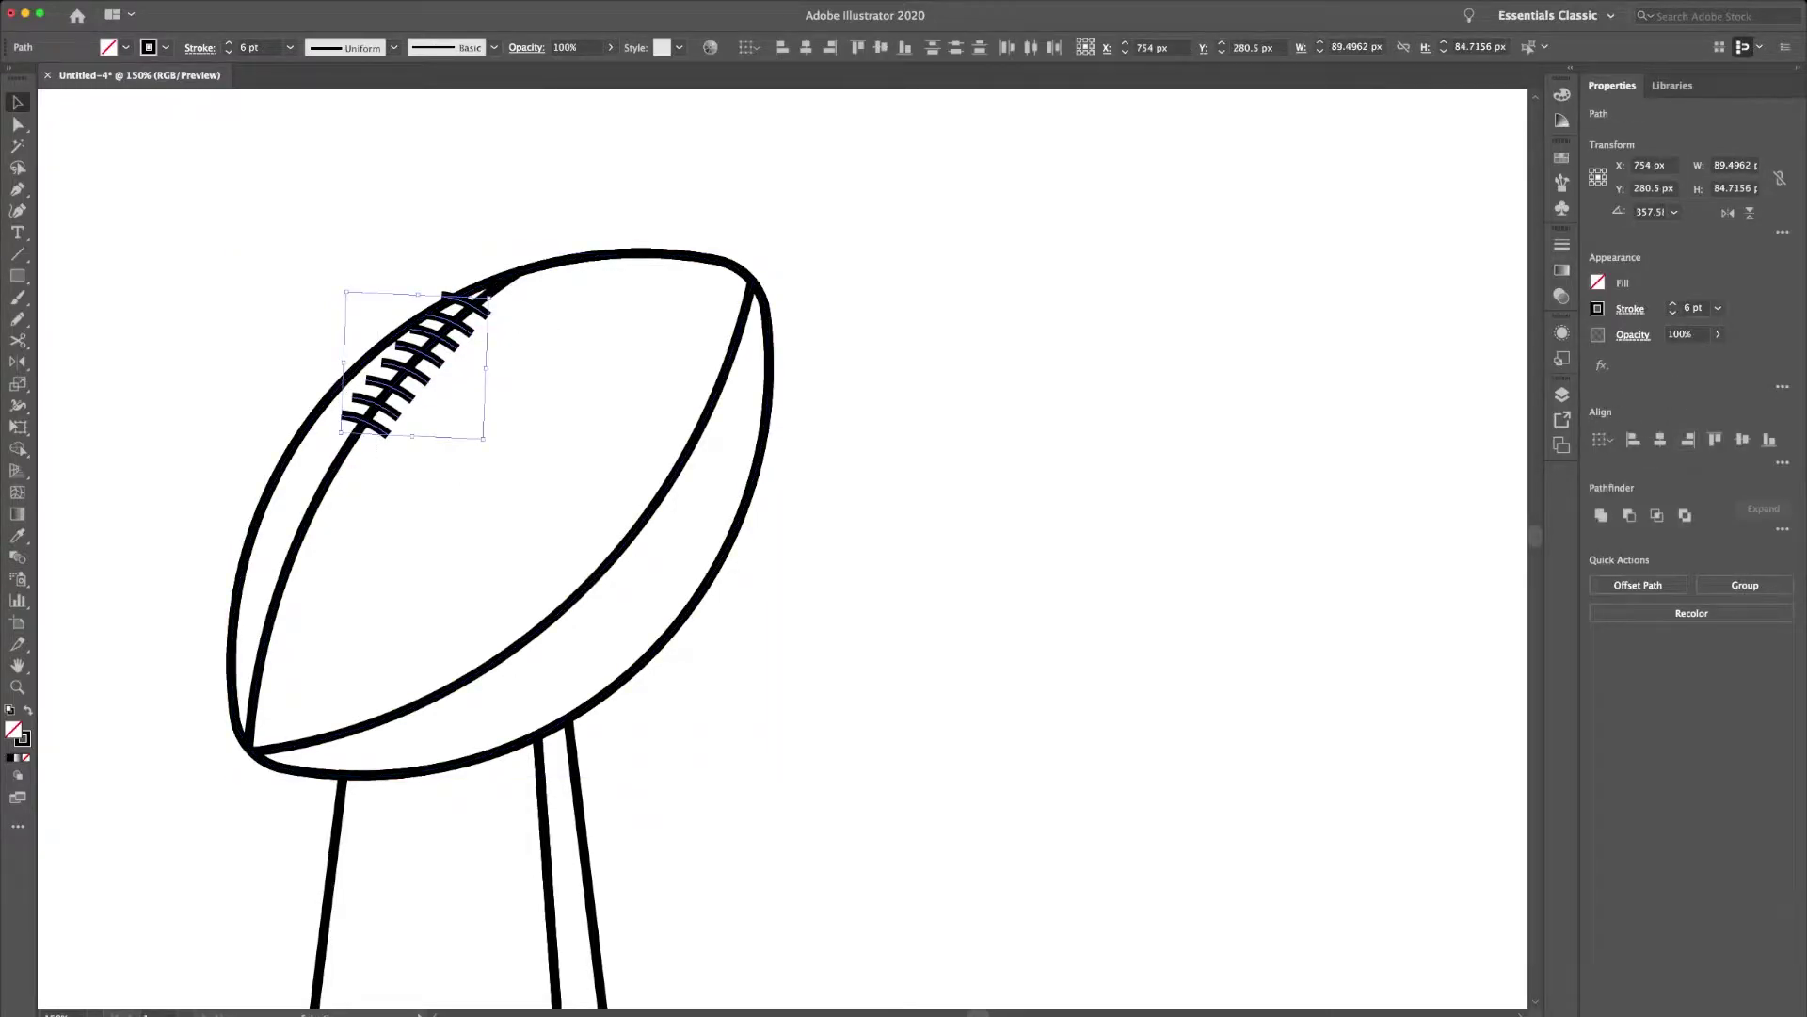
{"action": "key", "text": "super+shift+a"}
{"action": "key", "text": "p"}
{"action": "left_click", "coordinate": [490, 314]}
{"action": "key", "text": "a"}
{"action": "key", "text": "super+shift+a"}
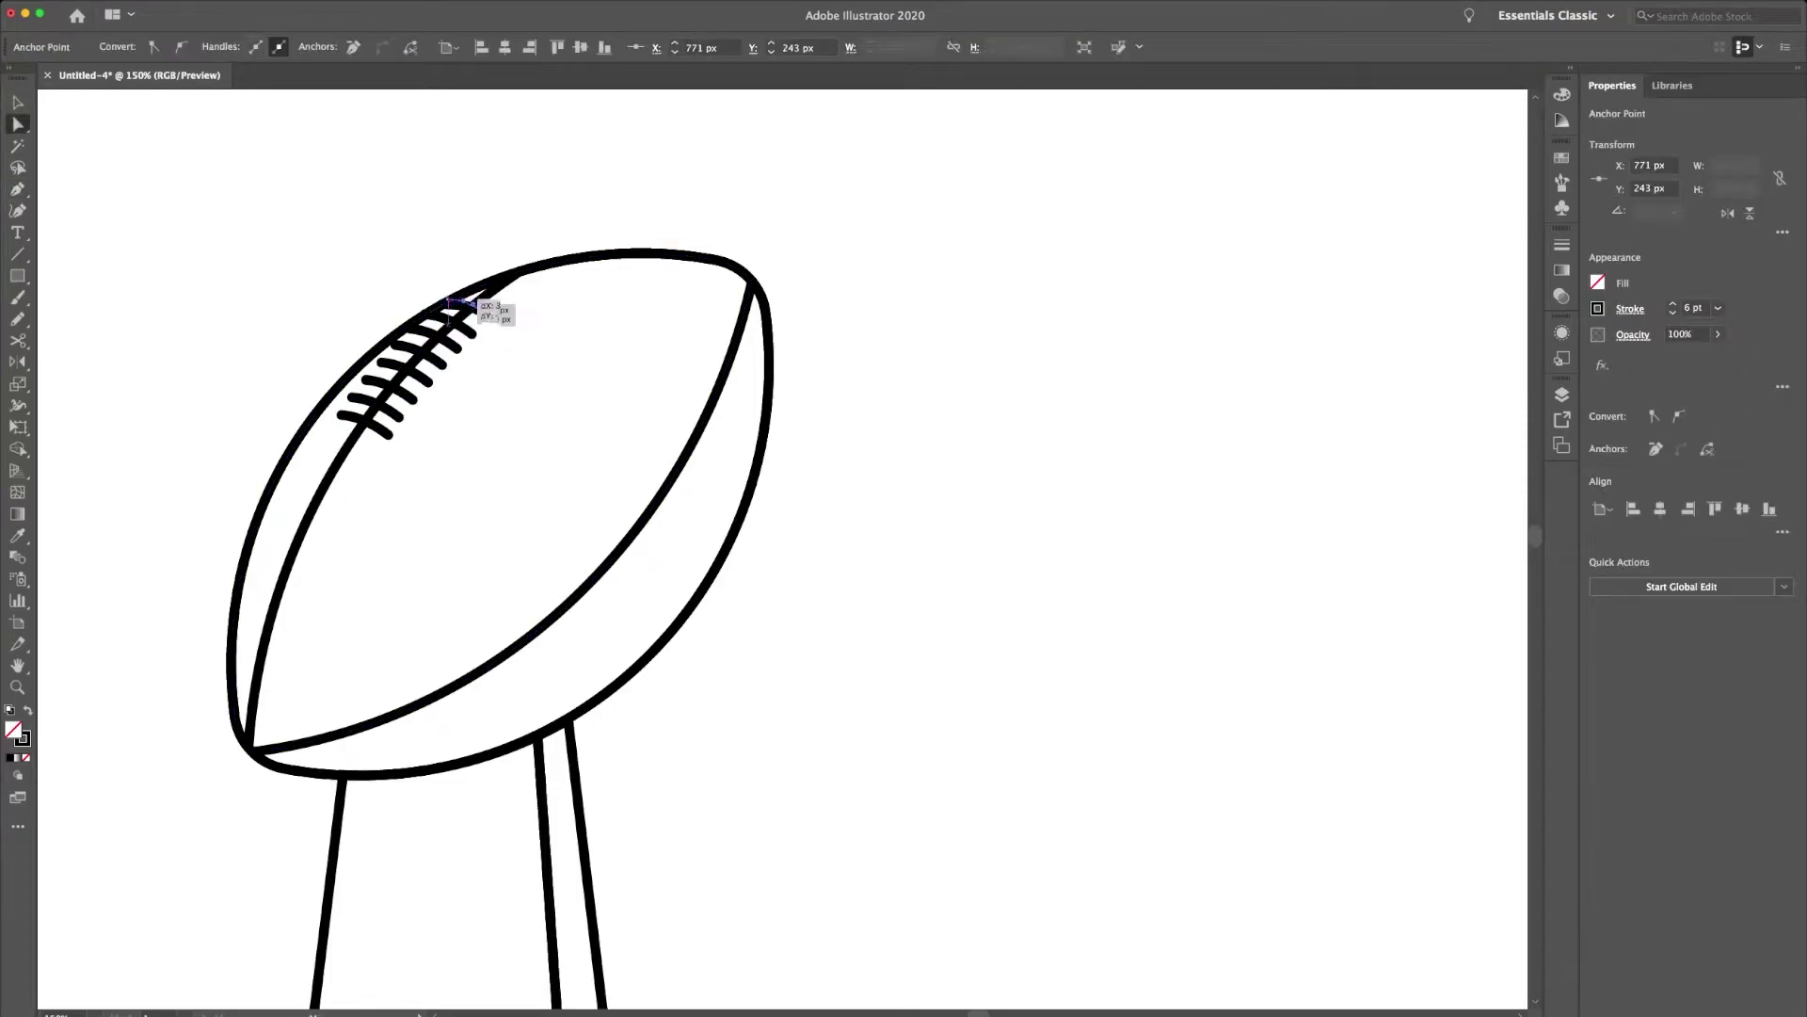
{"action": "key", "text": "super+minus"}
{"action": "key", "text": "super+minus"}
{"action": "key", "text": "super+minus"}
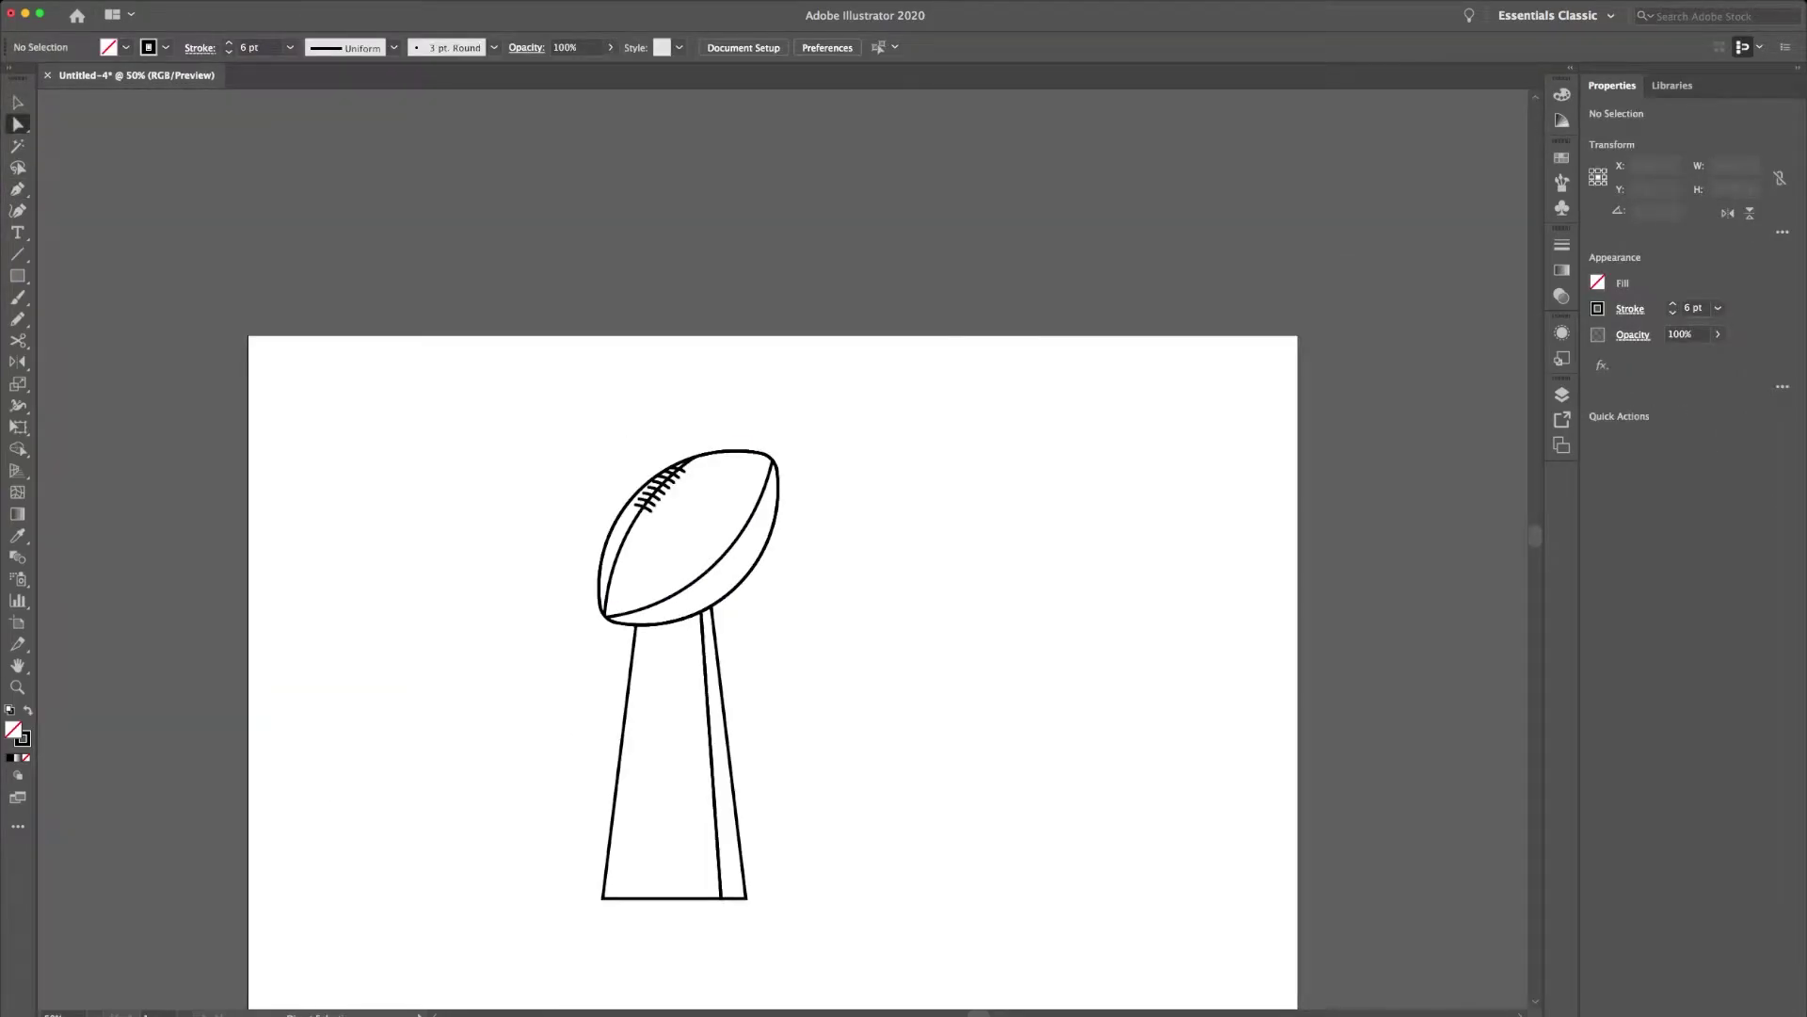
Type 'LVI' left of the trophy and set it in Montserrat.
{"action": "scroll", "coordinate": [772, 659], "scroll_direction": "down", "scroll_amount": 5}
{"action": "key", "text": "v"}
{"action": "left_click_drag", "start_coordinate": [440, 222], "coordinate": [730, 740]}
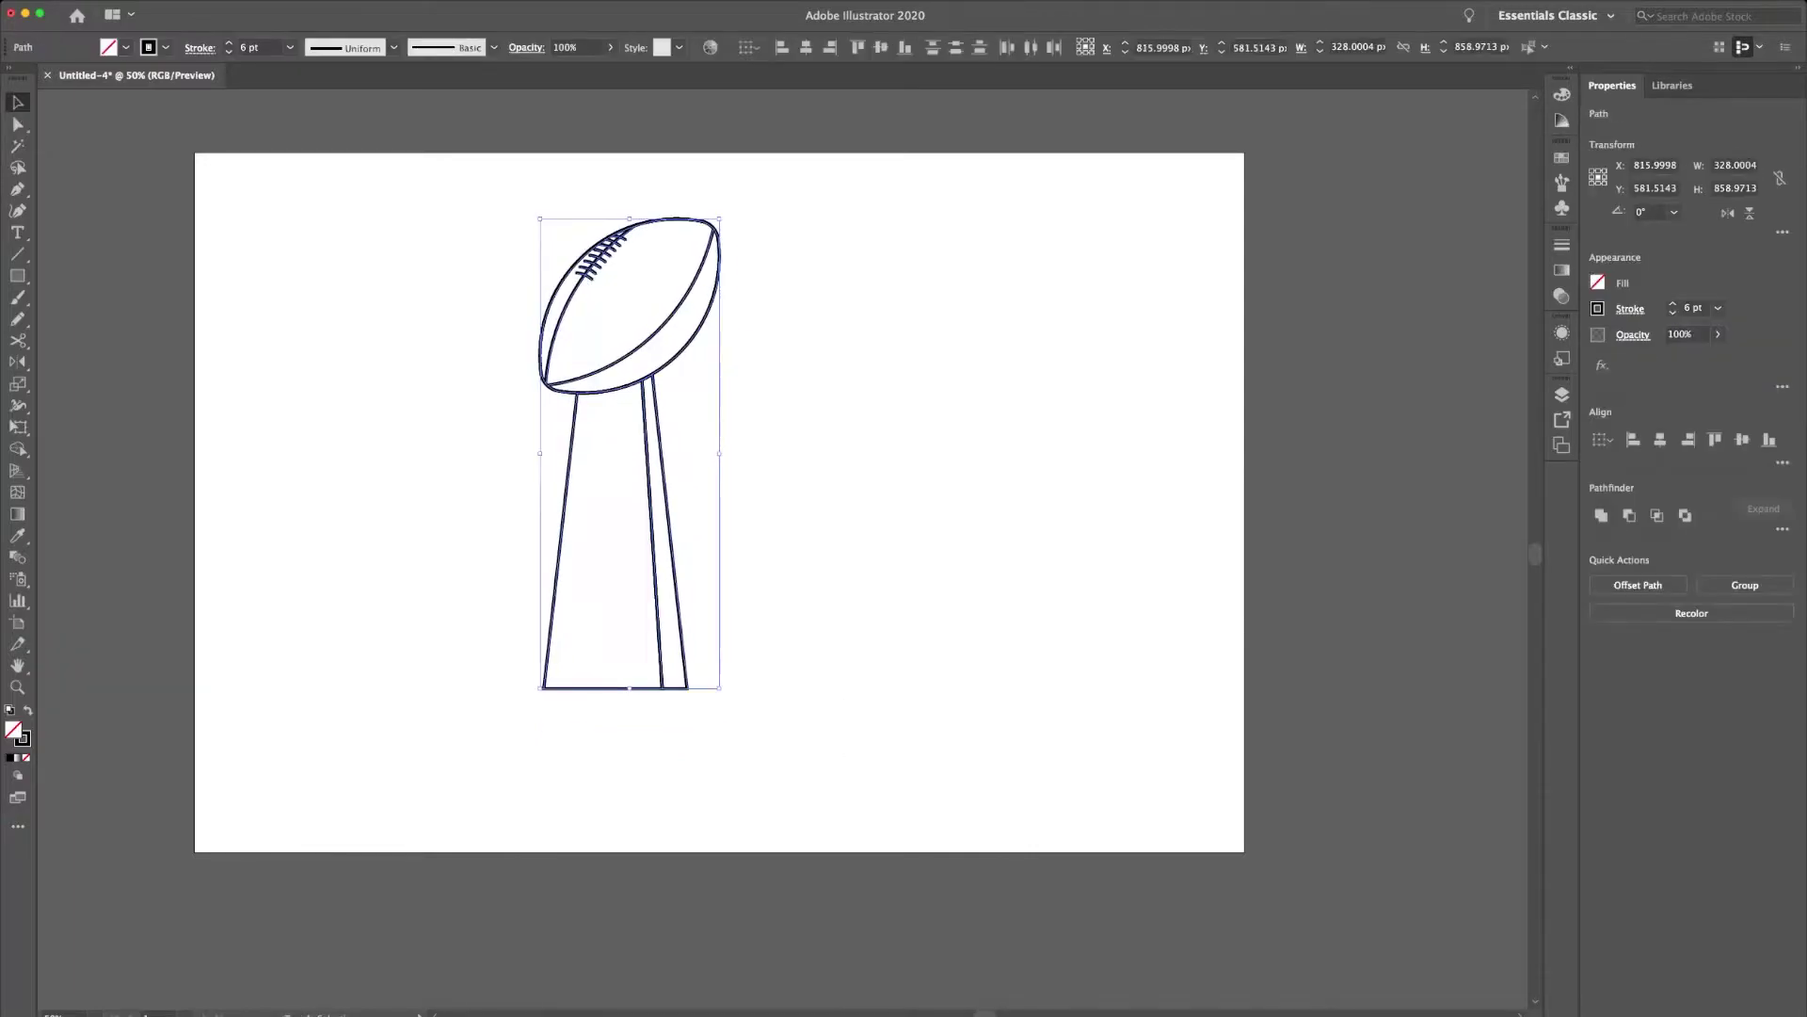
{"action": "key", "text": "shift+super+a"}
{"action": "key", "text": "t"}
{"action": "left_click", "coordinate": [263, 375]}
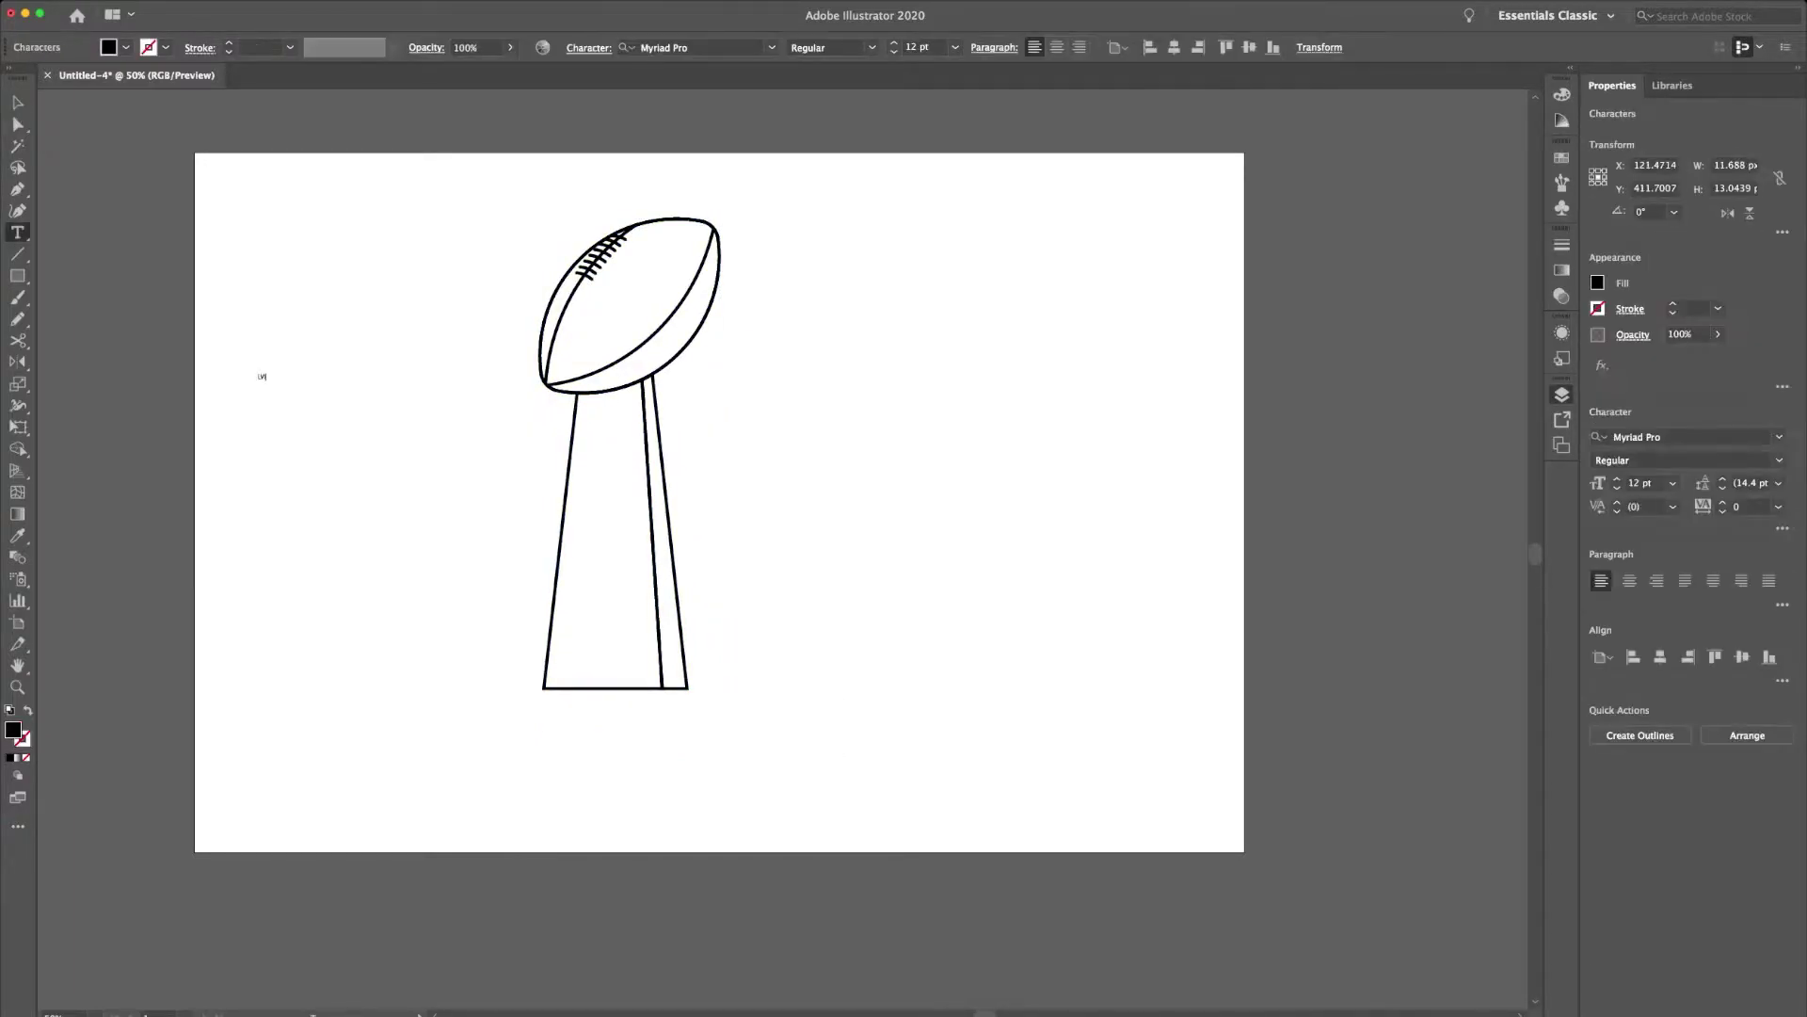
{"action": "type", "text": "LVI"}
{"action": "key", "text": "super+a"}
{"action": "type", "text": "Montserrat"}
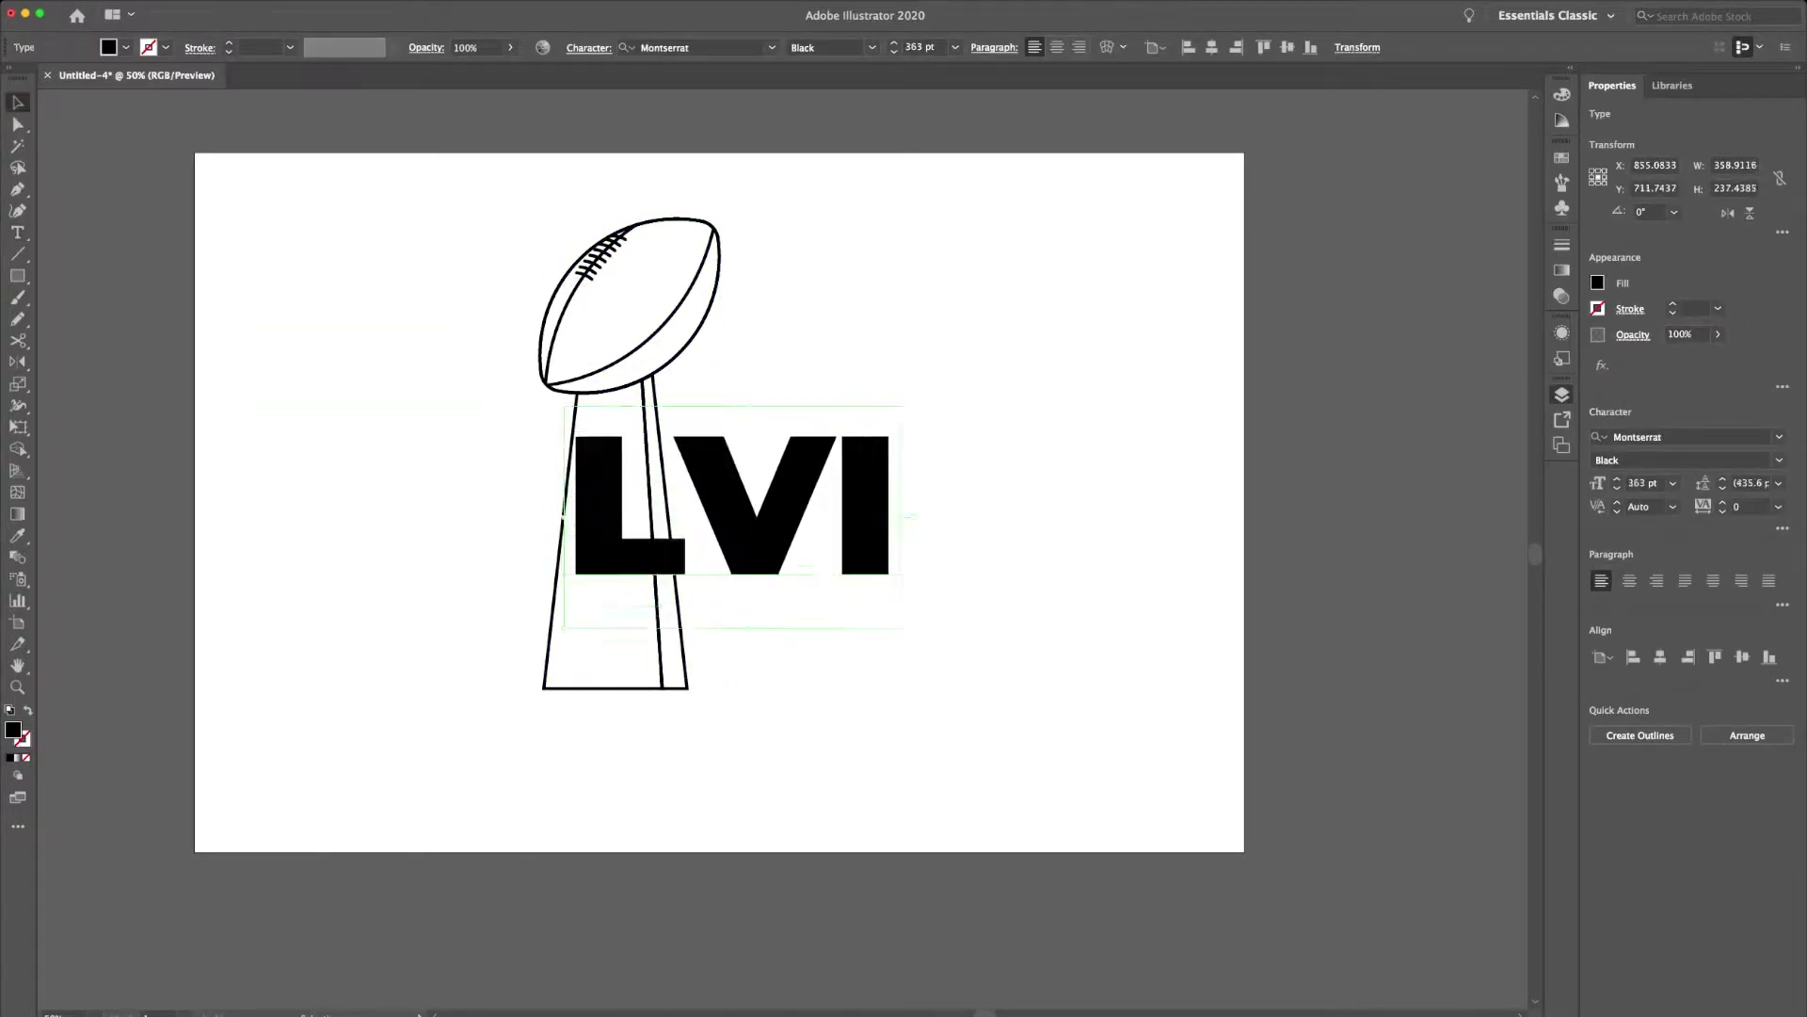
Move LVI over the trophy, adjust the V–I kerning, and swap its fill to a black stroke.
{"action": "mouse_move", "coordinate": [895, 405]}
{"action": "left_mouse_down"}
{"action": "mouse_move", "coordinate": [671, 516]}
{"action": "mouse_move", "coordinate": [735, 515]}
{"action": "mouse_move", "coordinate": [725, 565]}
{"action": "left_mouse_up"}
{"action": "double_click", "coordinate": [920, 565]}
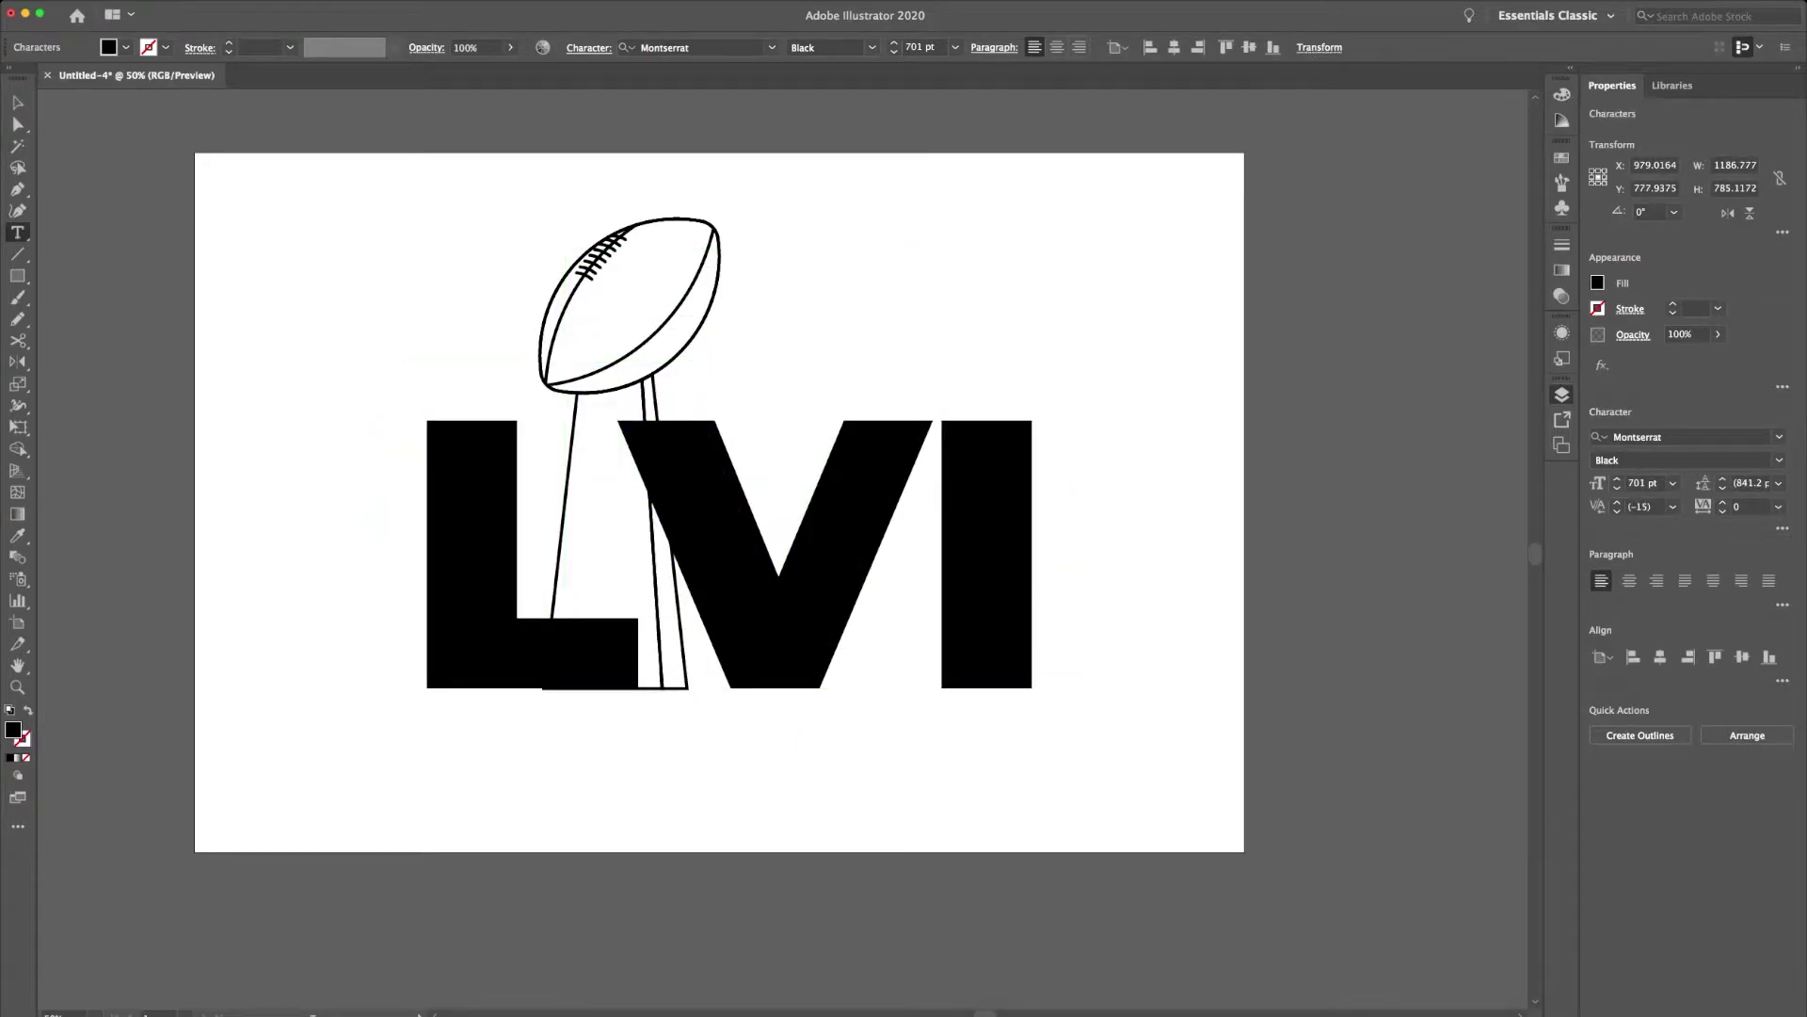
{"action": "key", "text": "alt+Left"}
{"action": "key", "text": "ctrl+a"}
{"action": "key", "text": "shift+x"}
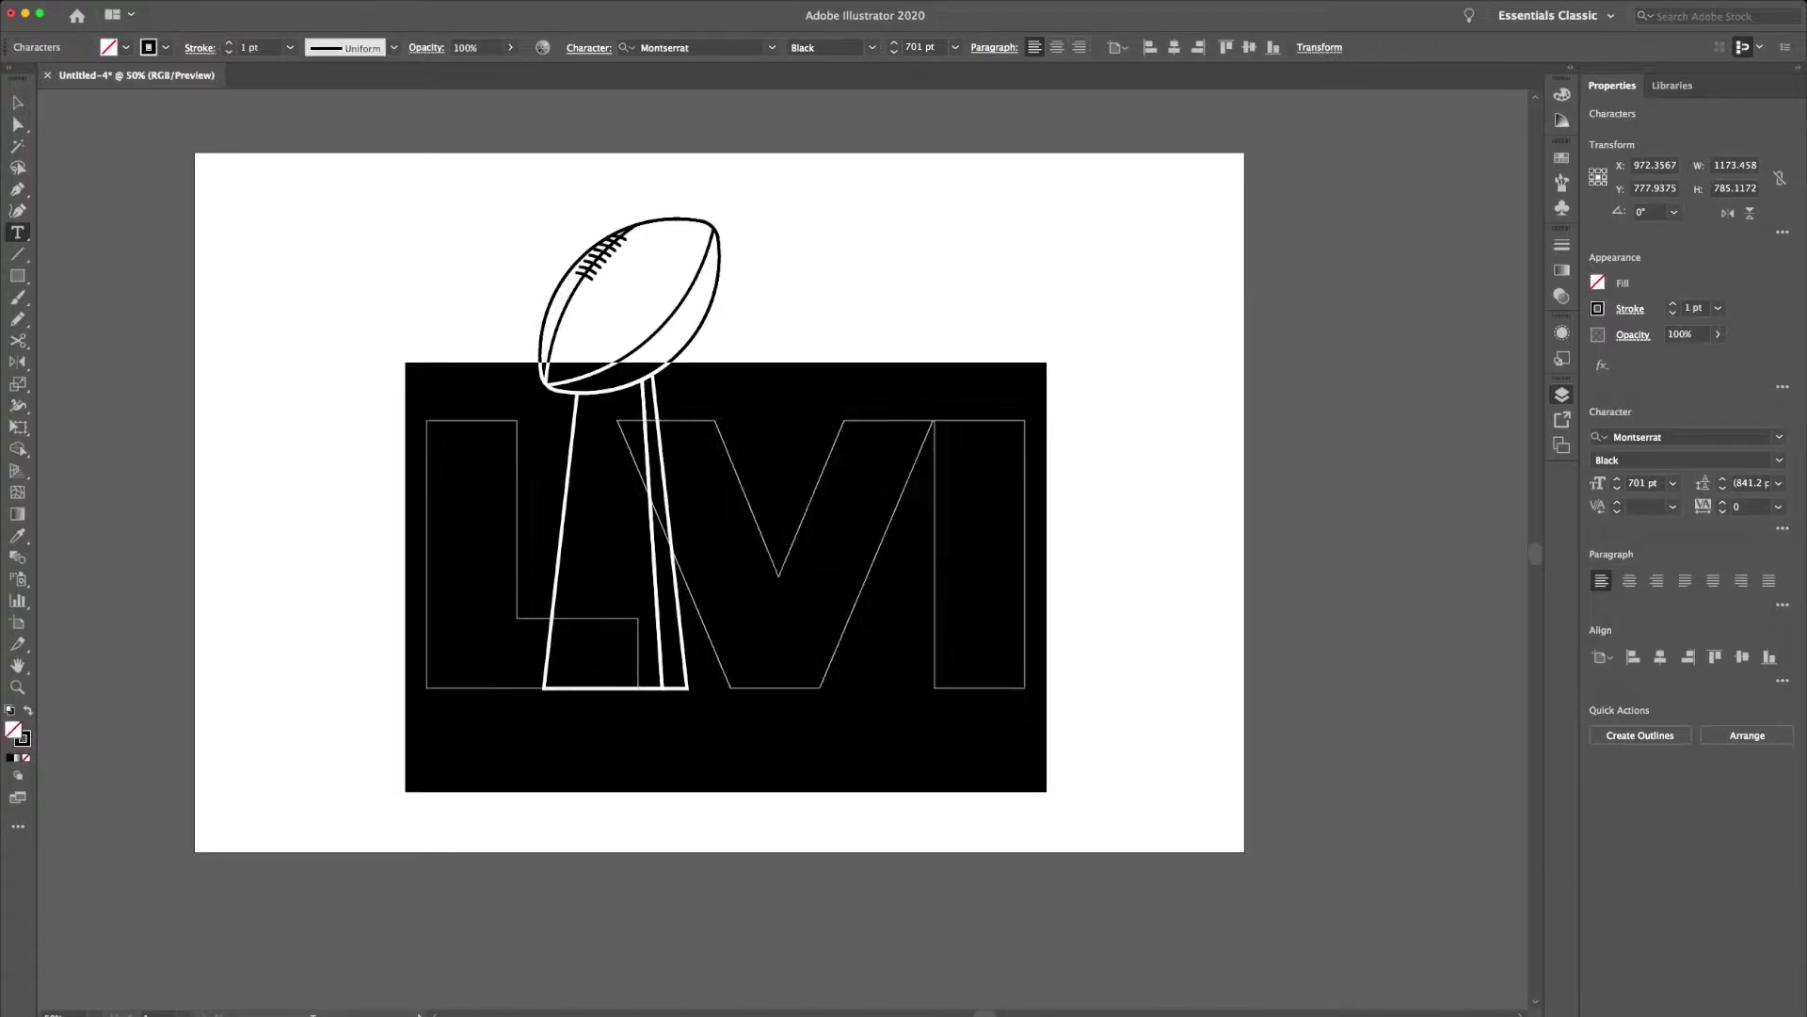
{"action": "key", "text": "alt+Right"}
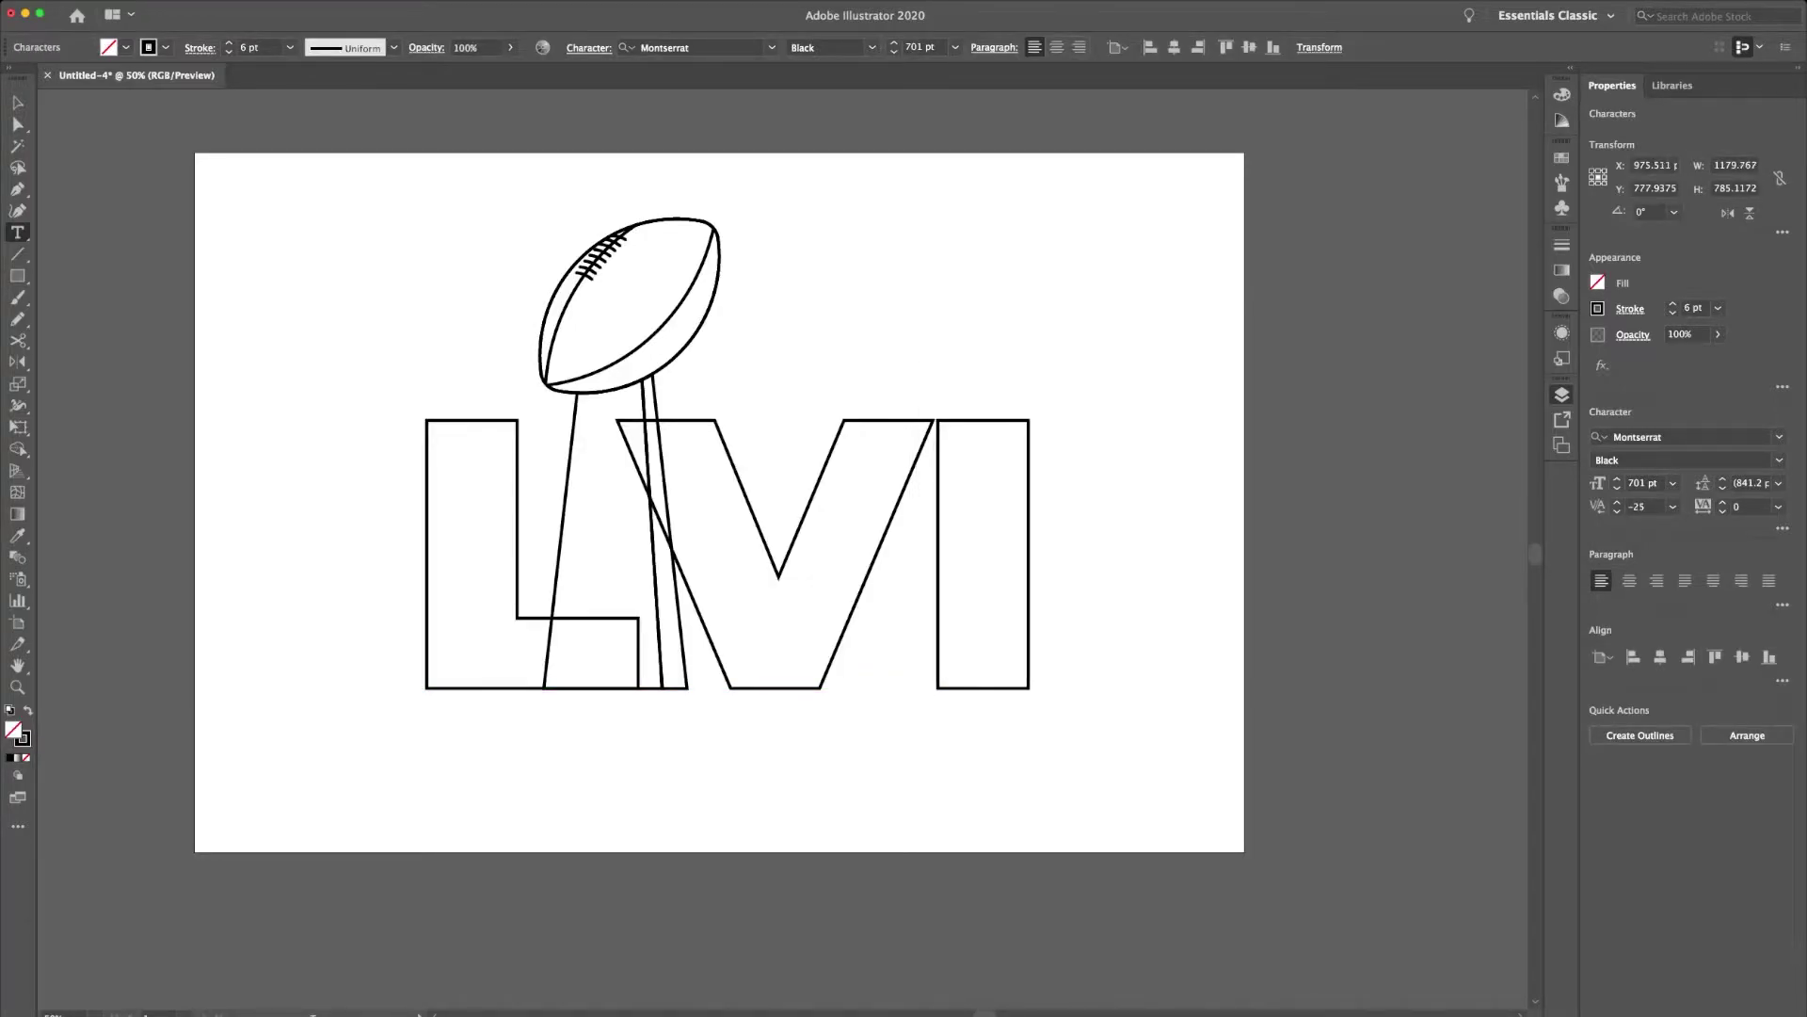
{"action": "key", "text": "Escape"}
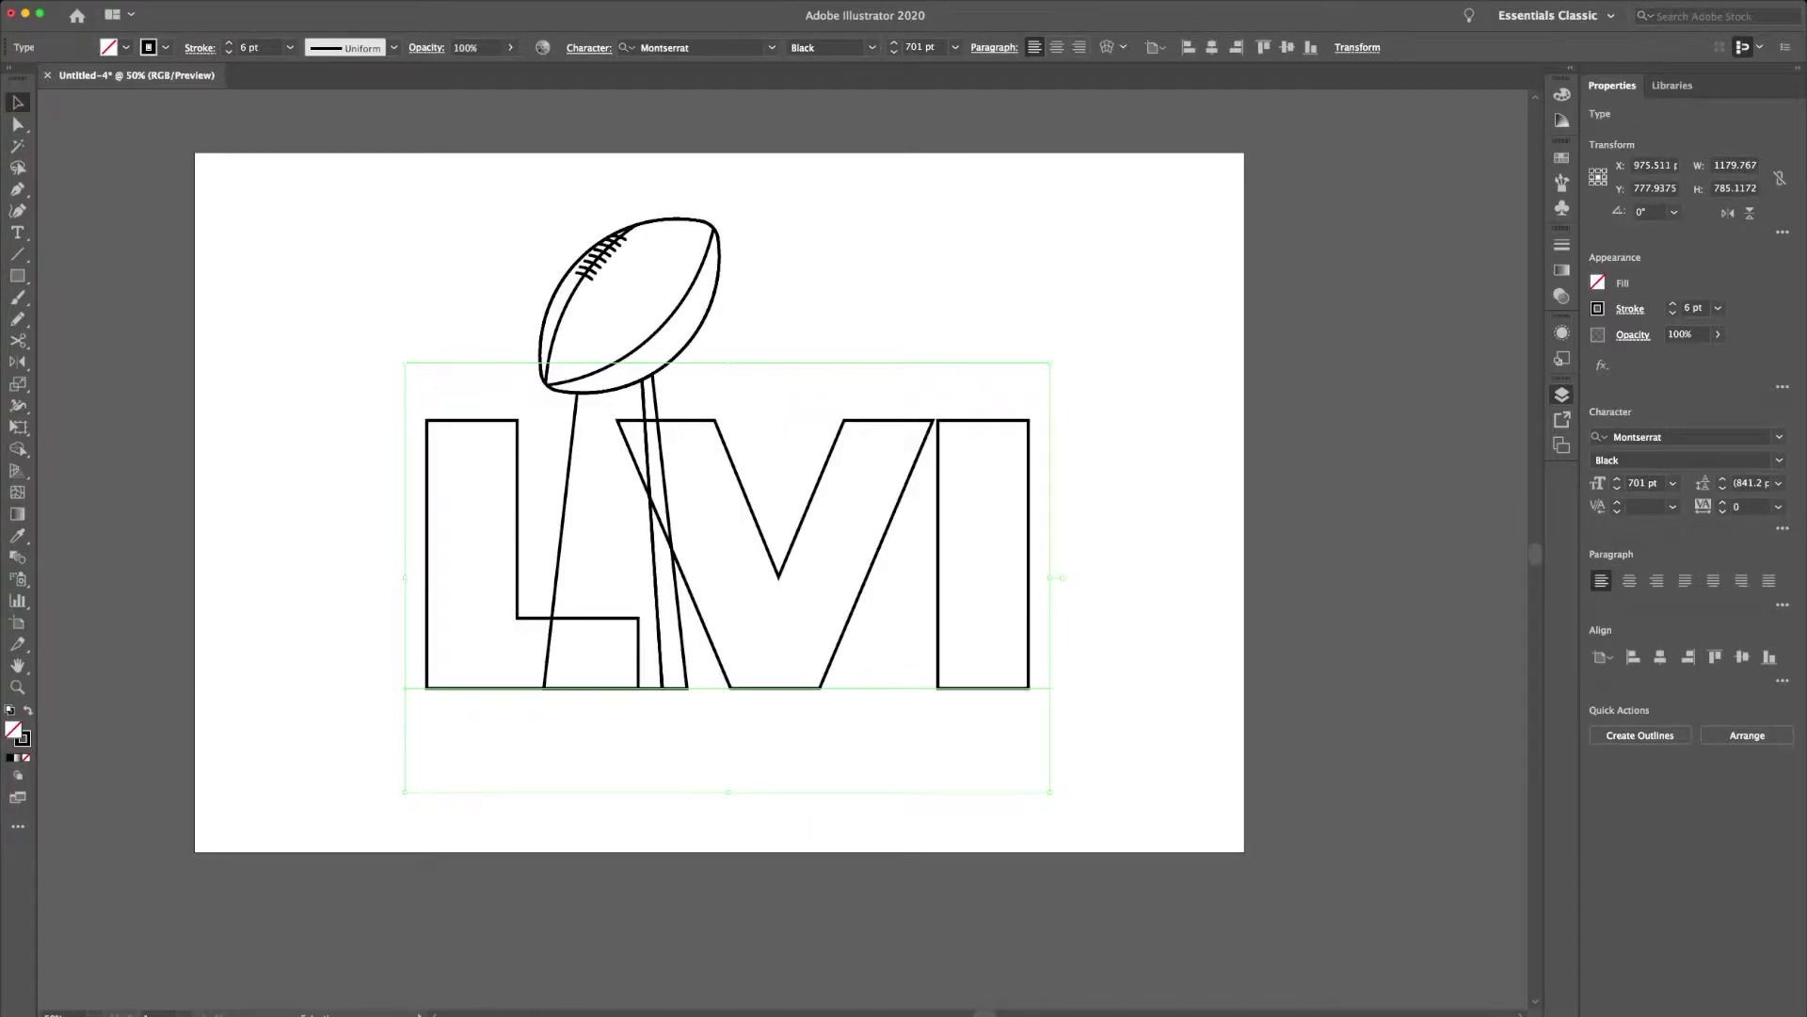
Try widening the L, undo it, then convert the LVI text to outlines.
{"action": "key", "text": "Return"}
{"action": "key", "text": "ctrl+shift+x"}
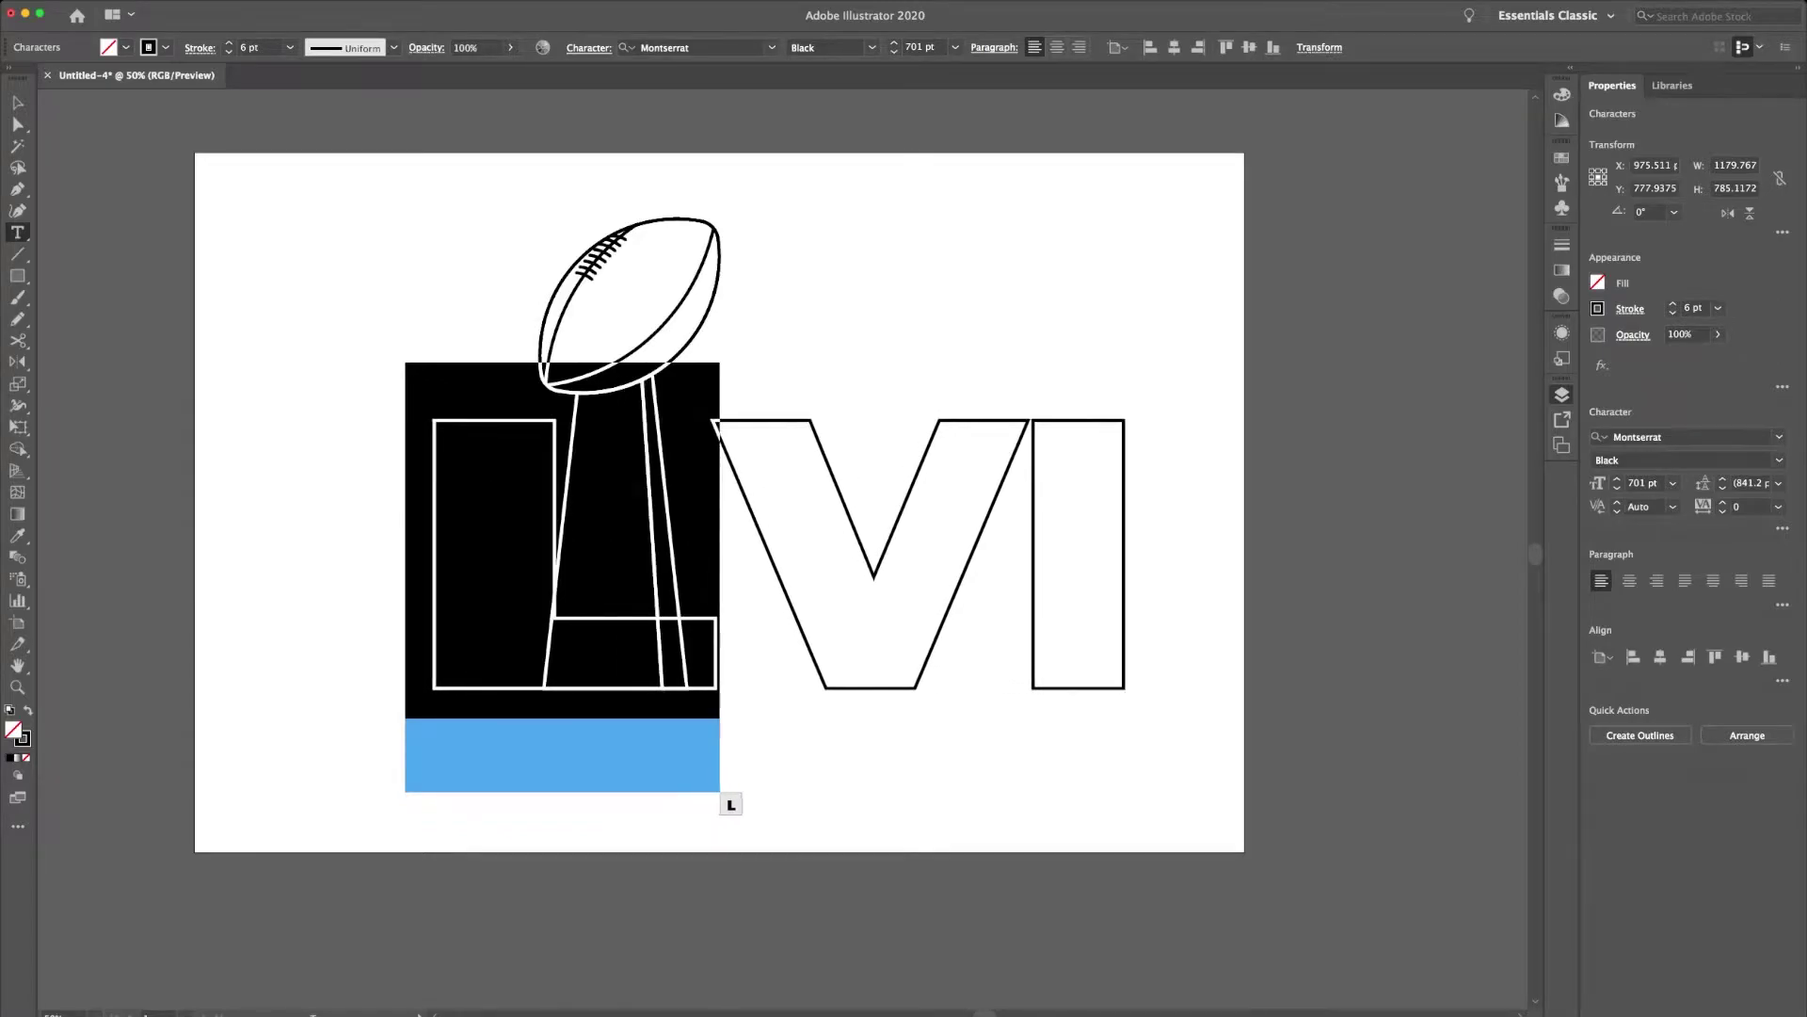
{"action": "key", "text": "ctrl+z"}
{"action": "key", "text": "ctrl+a"}
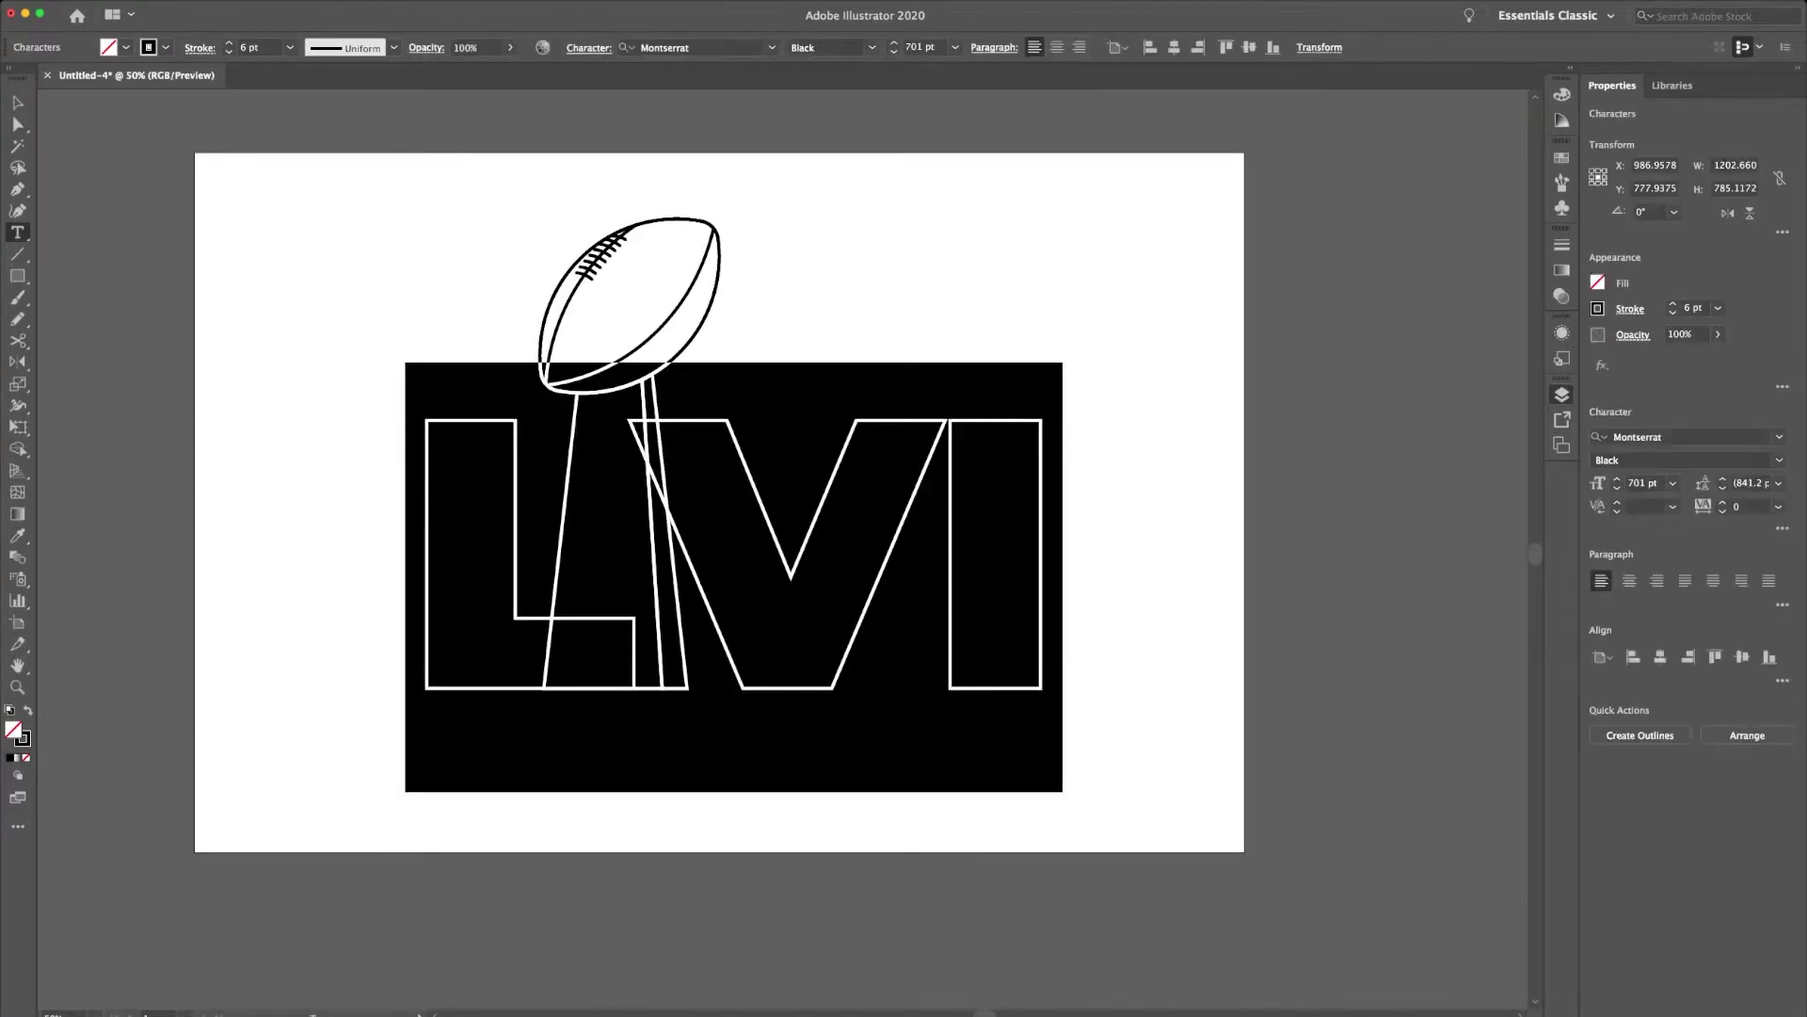
{"action": "key", "text": "Escape"}
{"action": "key", "text": "ctrl+shift+a"}
{"action": "key", "text": "a"}
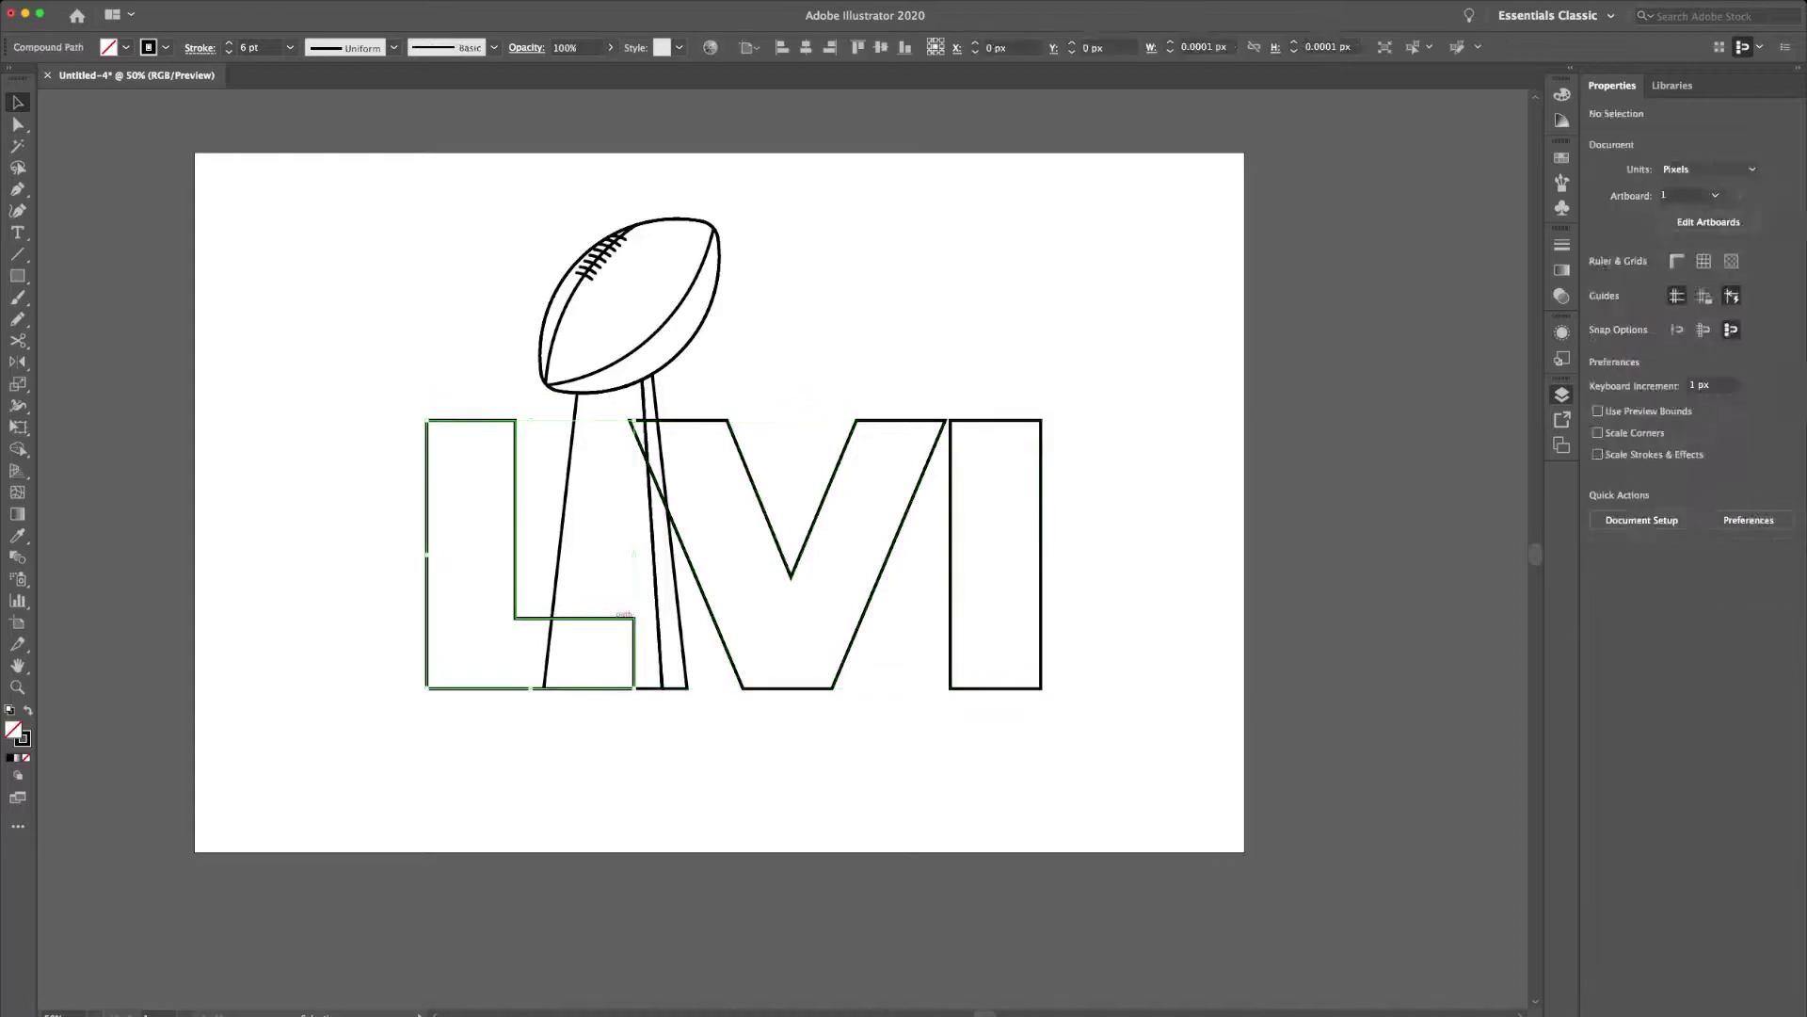
{"action": "left_click", "coordinate": [634, 618]}
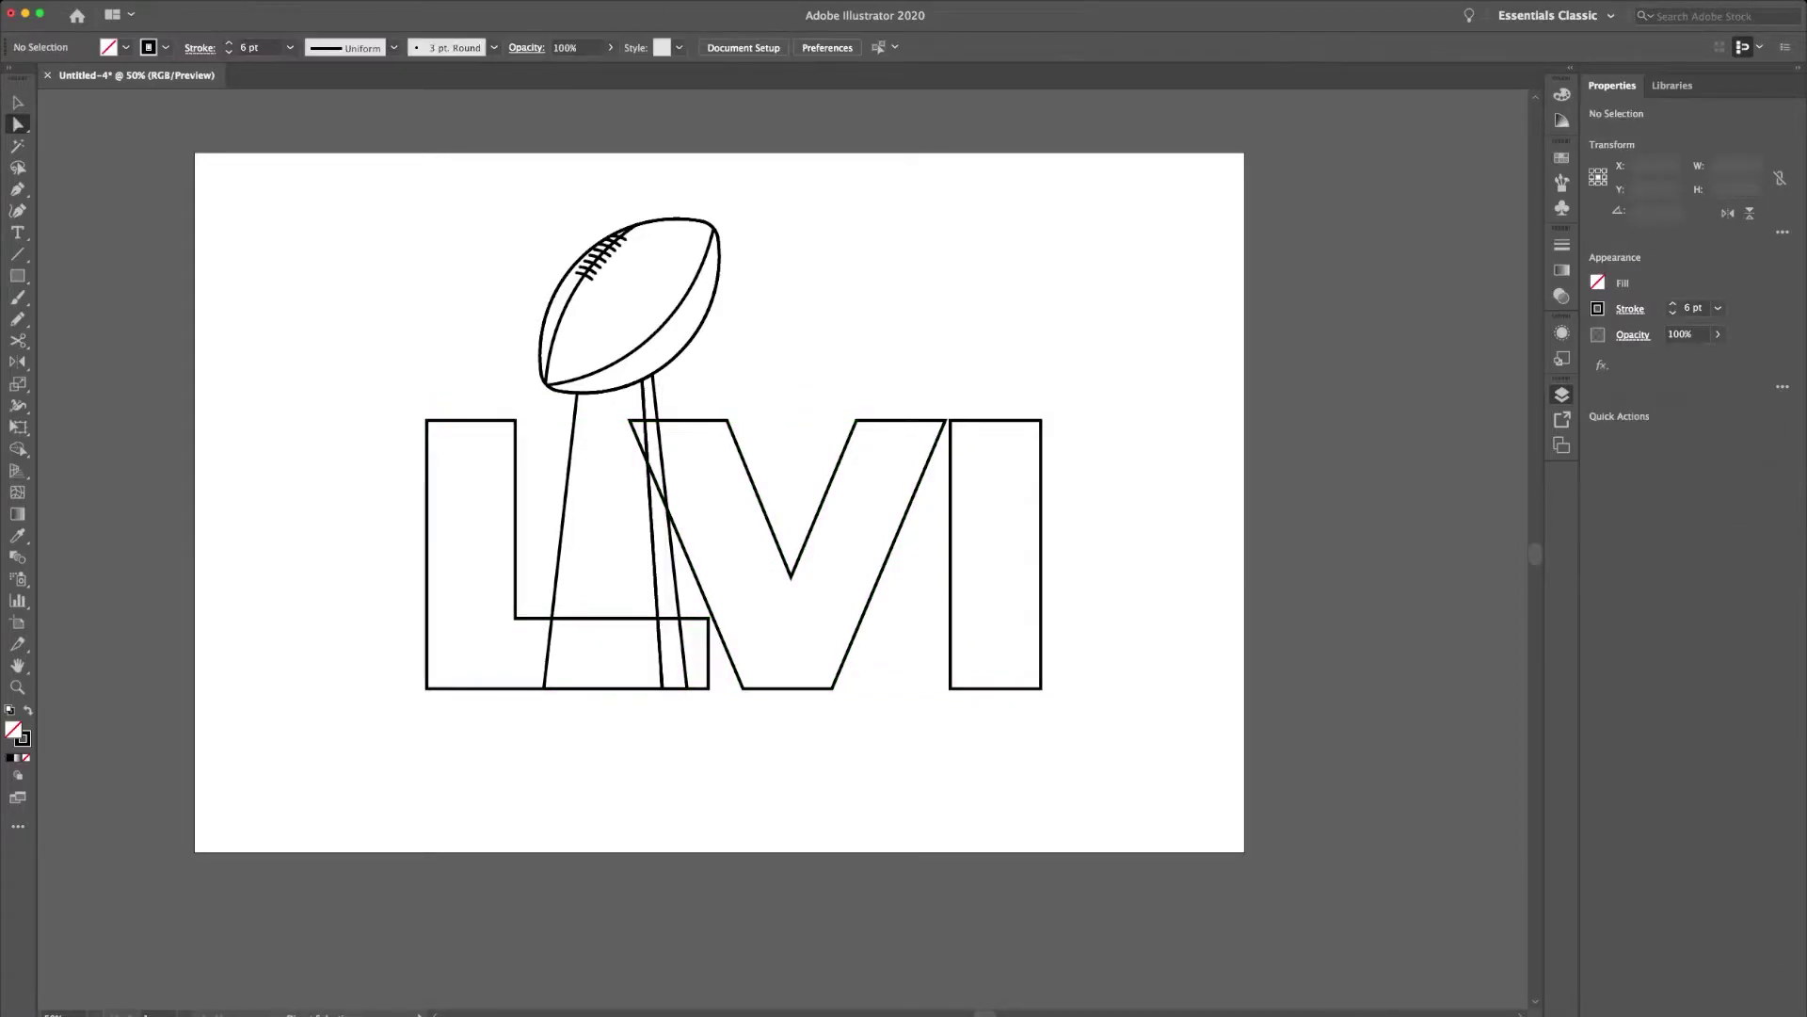
Shift the L's edge slightly right and select the V and I shapes.
{"action": "left_click_drag", "start_coordinate": [426, 556], "coordinate": [437, 555]}
{"action": "key", "text": "ctrl+shift+a"}
{"action": "left_click_drag", "start_coordinate": [980, 358], "coordinate": [791, 570]}
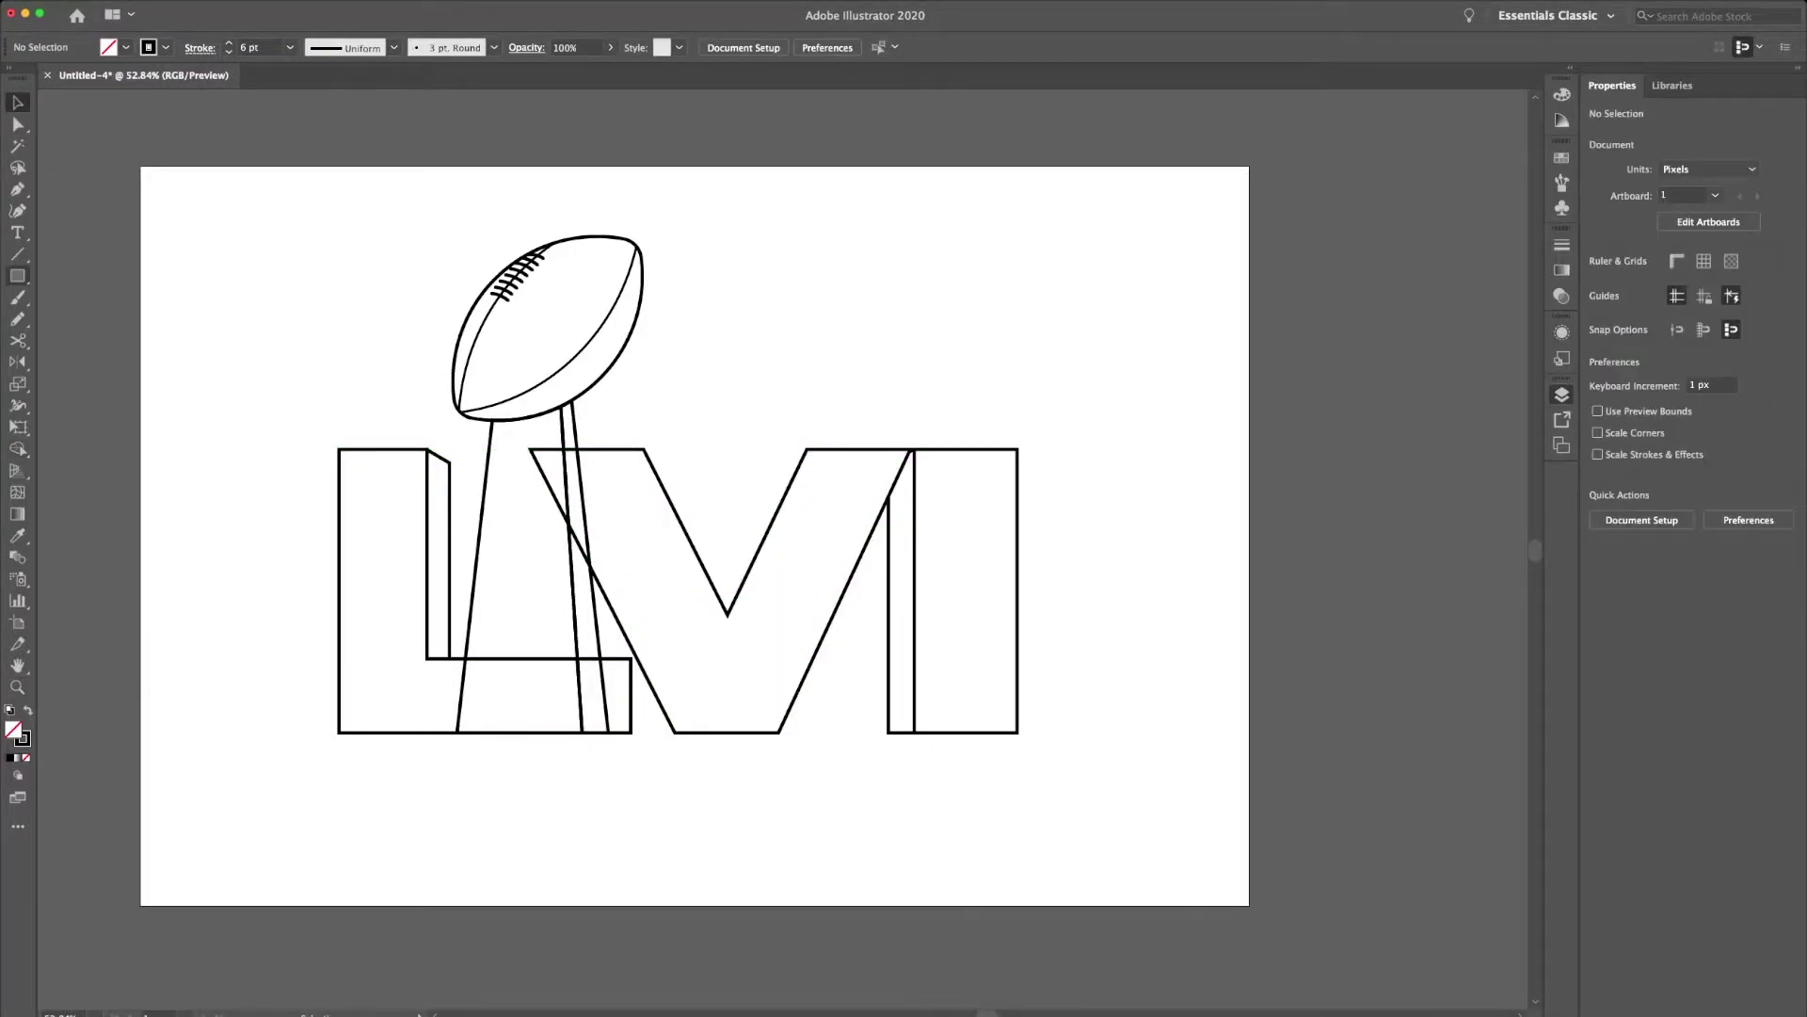
Draw a wide base rectangle beneath the LVI letters.
{"action": "mouse_move", "coordinate": [288, 735]}
{"action": "left_mouse_down"}
{"action": "mouse_move", "coordinate": [1063, 795]}
{"action": "mouse_move", "coordinate": [1063, 811]}
{"action": "left_mouse_up"}
{"action": "key", "text": "v"}
{"action": "key", "text": "ctrl+shift+a"}
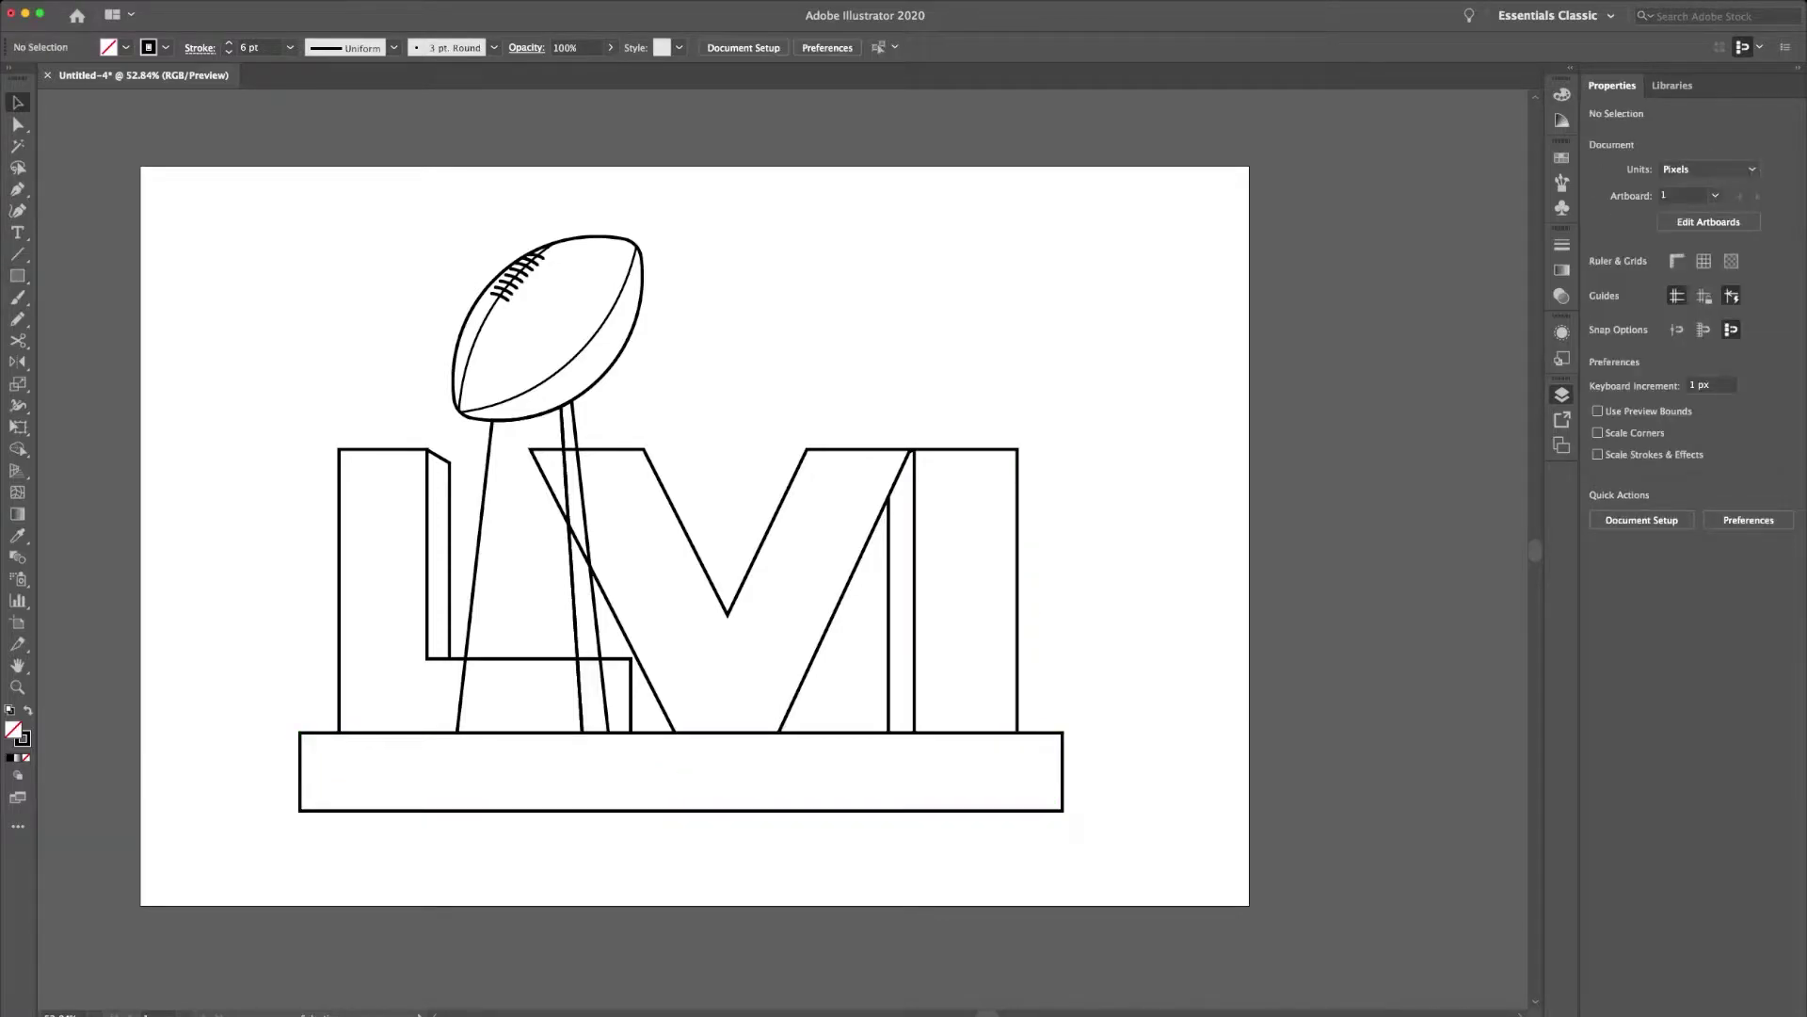
Draw a small quadrilateral panel between the L and V with the Pen tool.
{"action": "key", "text": "p"}
{"action": "left_click", "coordinate": [631, 659]}
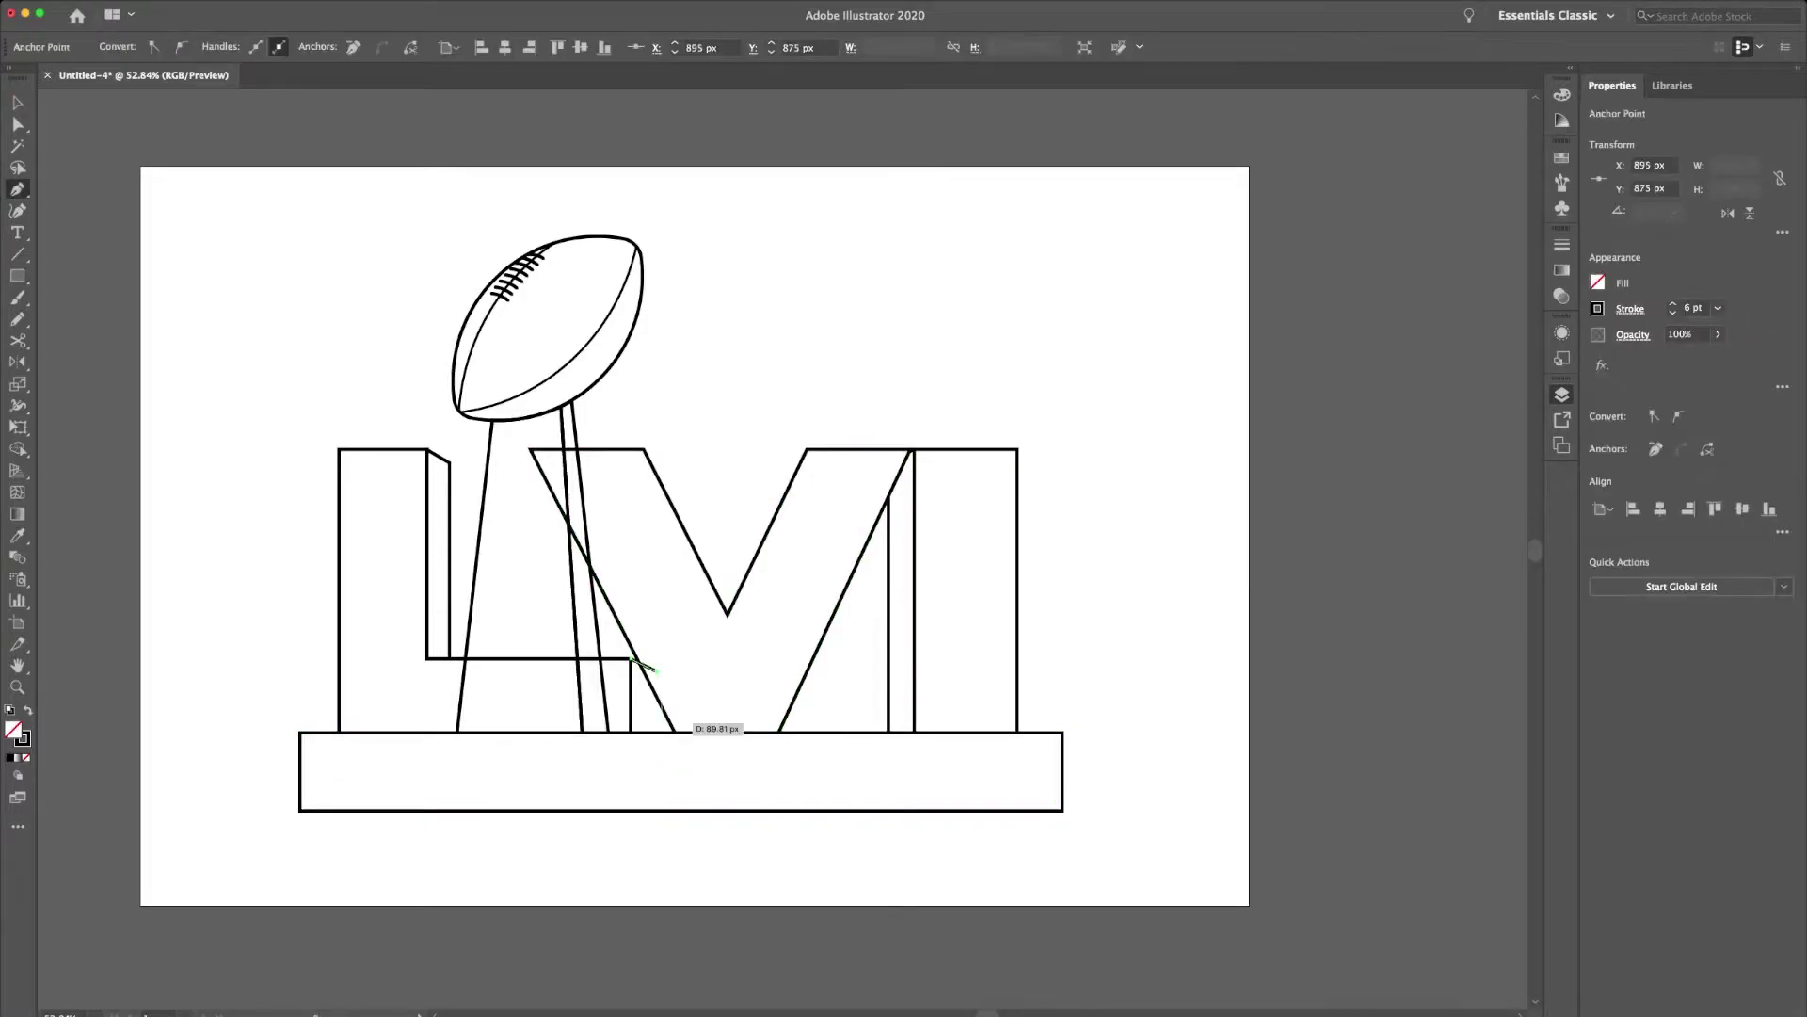
{"action": "left_click", "coordinate": [656, 733]}
{"action": "left_click", "coordinate": [631, 732]}
{"action": "left_click", "coordinate": [631, 659]}
{"action": "key", "text": "v"}
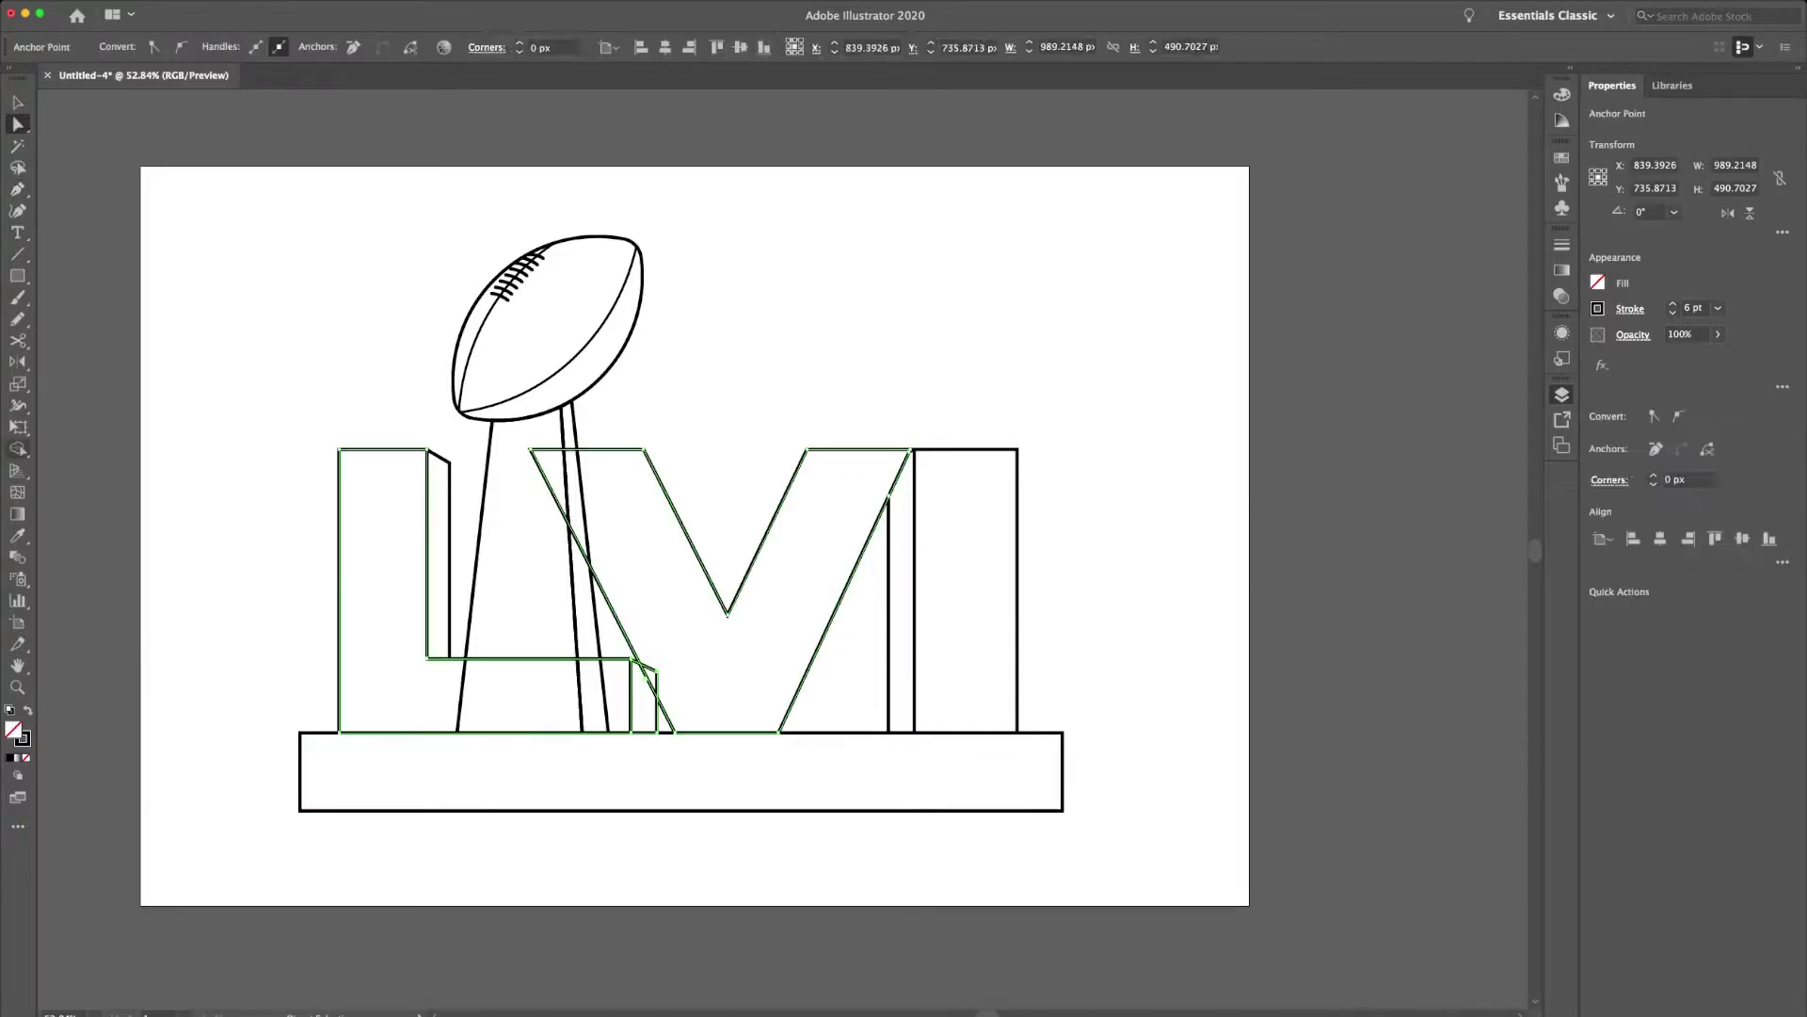
{"action": "key", "text": "ctrl+shift+a"}
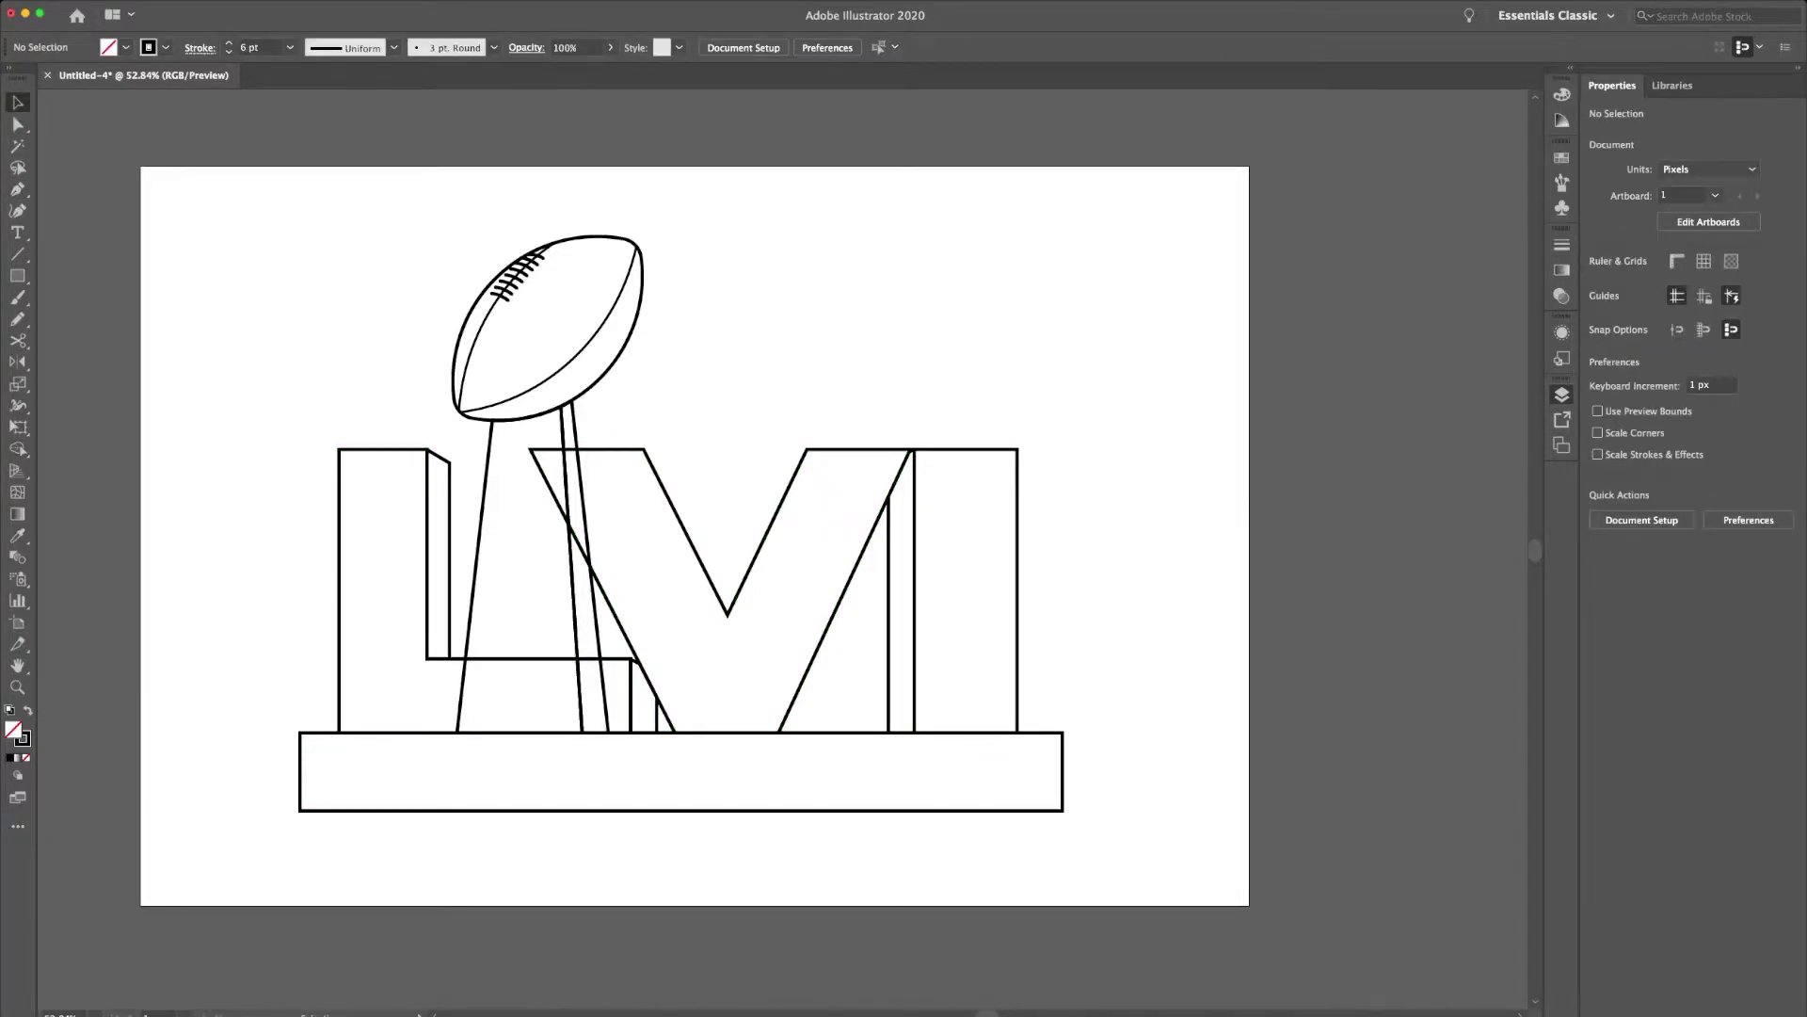
{"action": "left_click", "coordinate": [644, 700]}
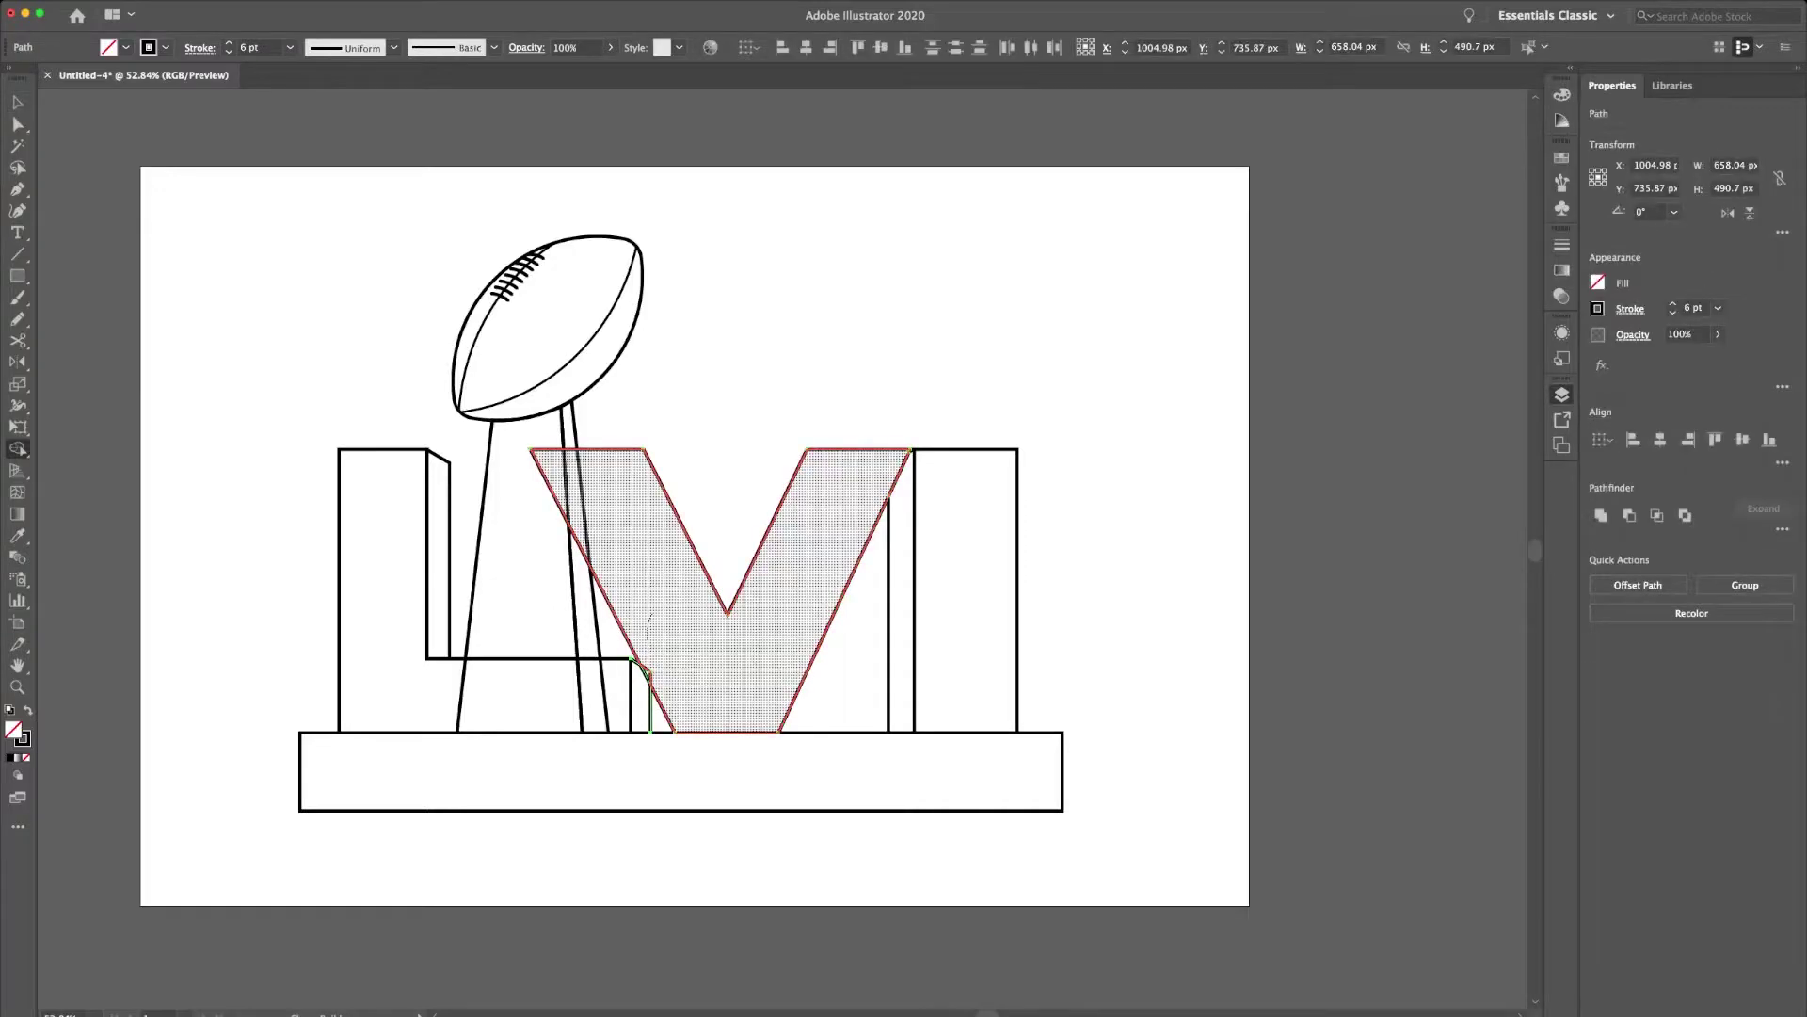
Draw a thin four-corner panel along the L's inner edge.
{"action": "key", "text": "p"}
{"action": "left_click", "coordinate": [427, 659]}
{"action": "left_click", "coordinate": [426, 450]}
{"action": "left_click", "coordinate": [450, 461]}
{"action": "left_click", "coordinate": [450, 659]}
{"action": "left_click", "coordinate": [426, 659]}
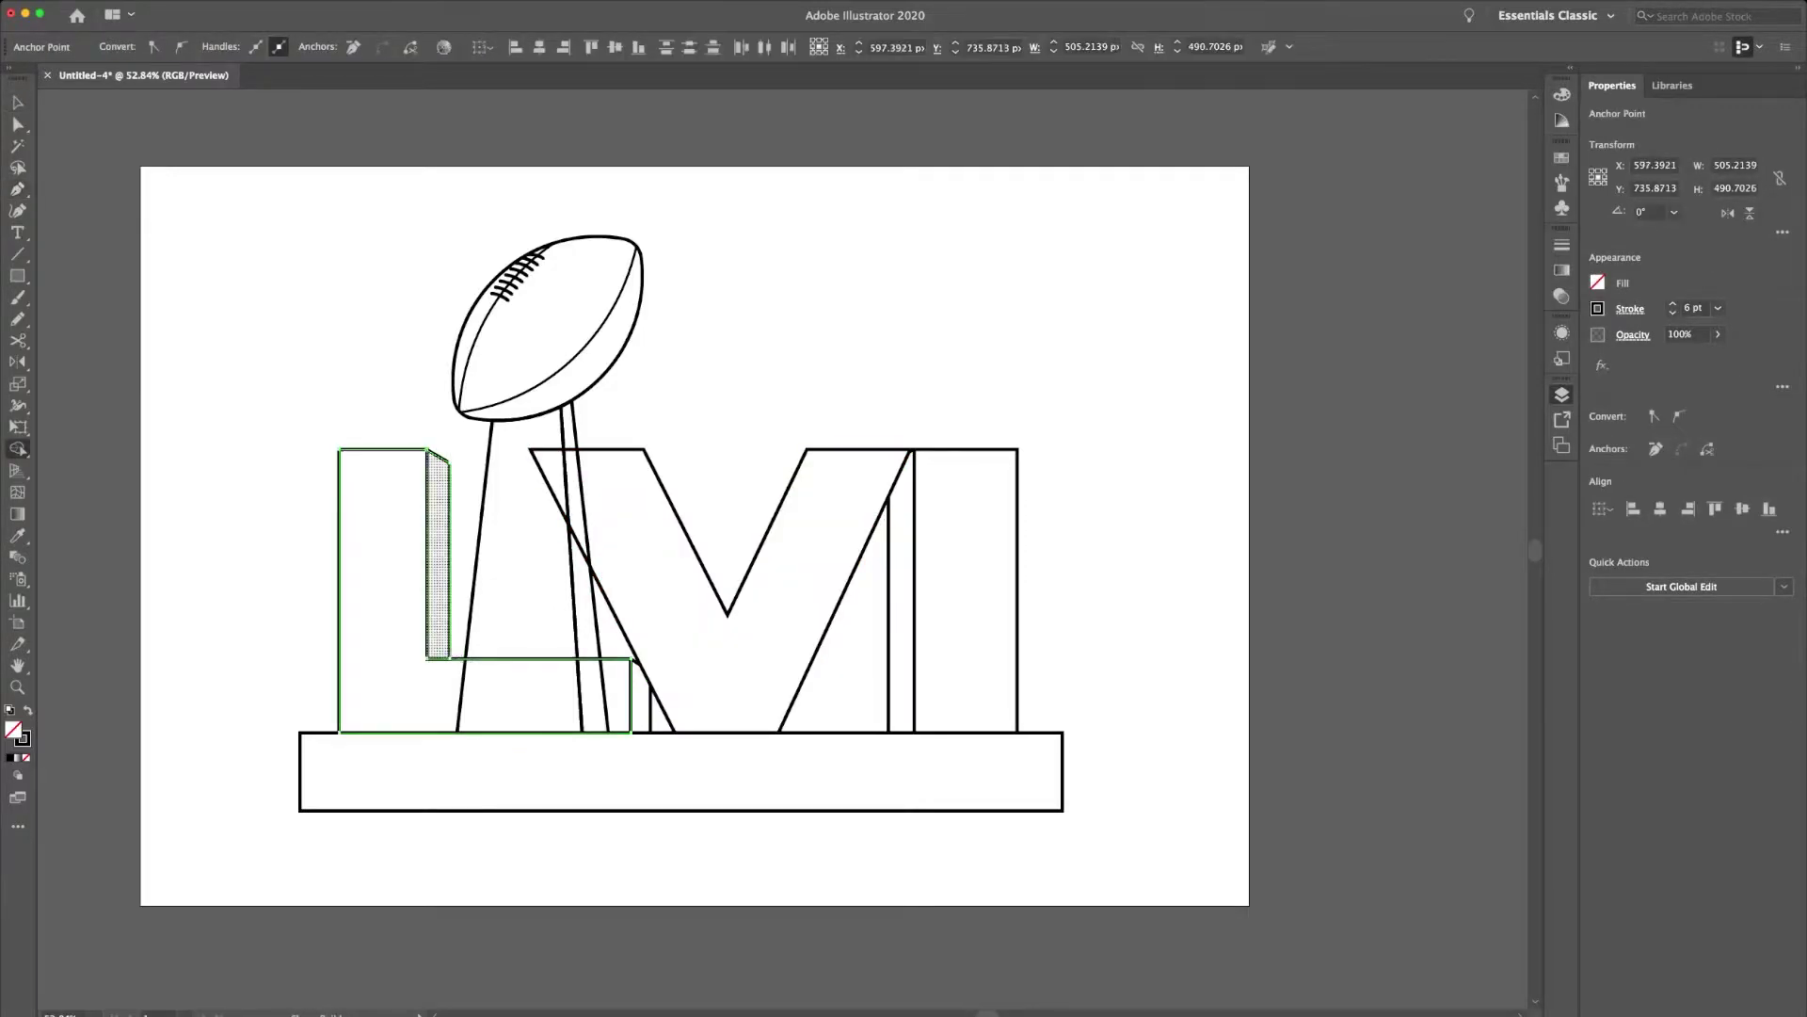
{"action": "key", "text": "v"}
{"action": "key", "text": "ctrl+shift+a"}
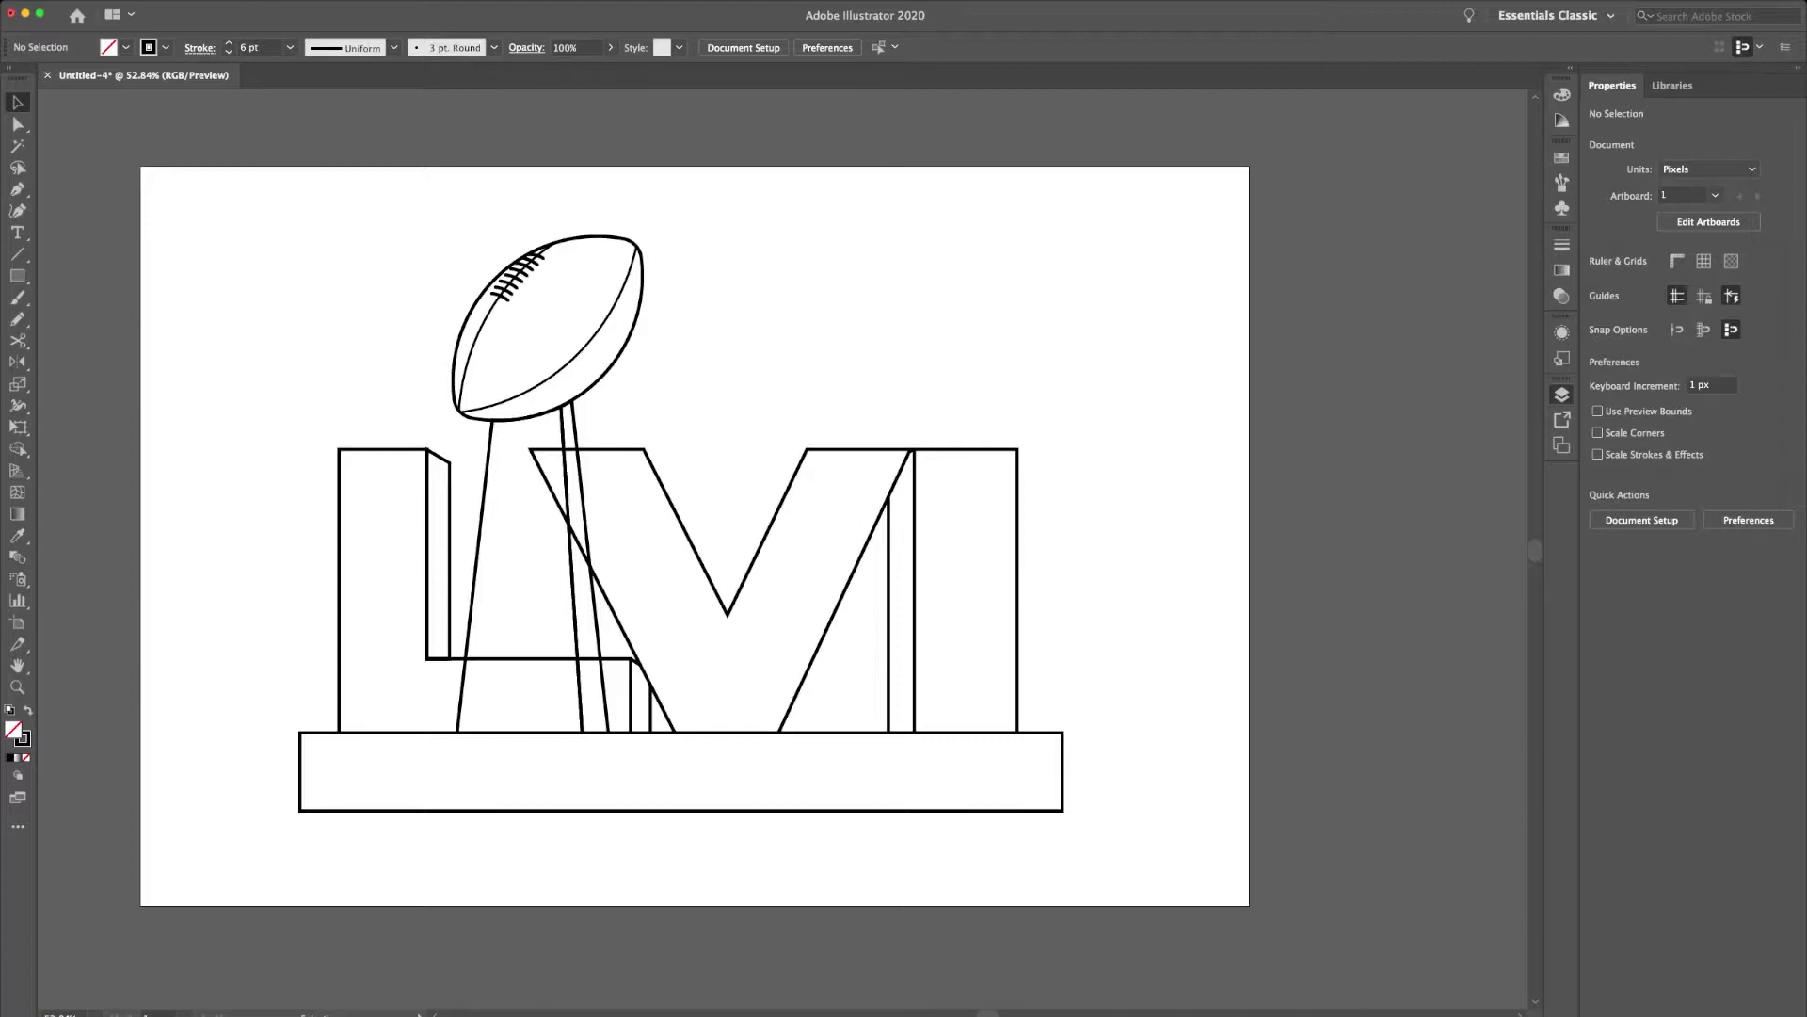
Fill the L with an orange-to-red gradient running from bottom to top.
{"action": "left_click", "coordinate": [449, 556]}
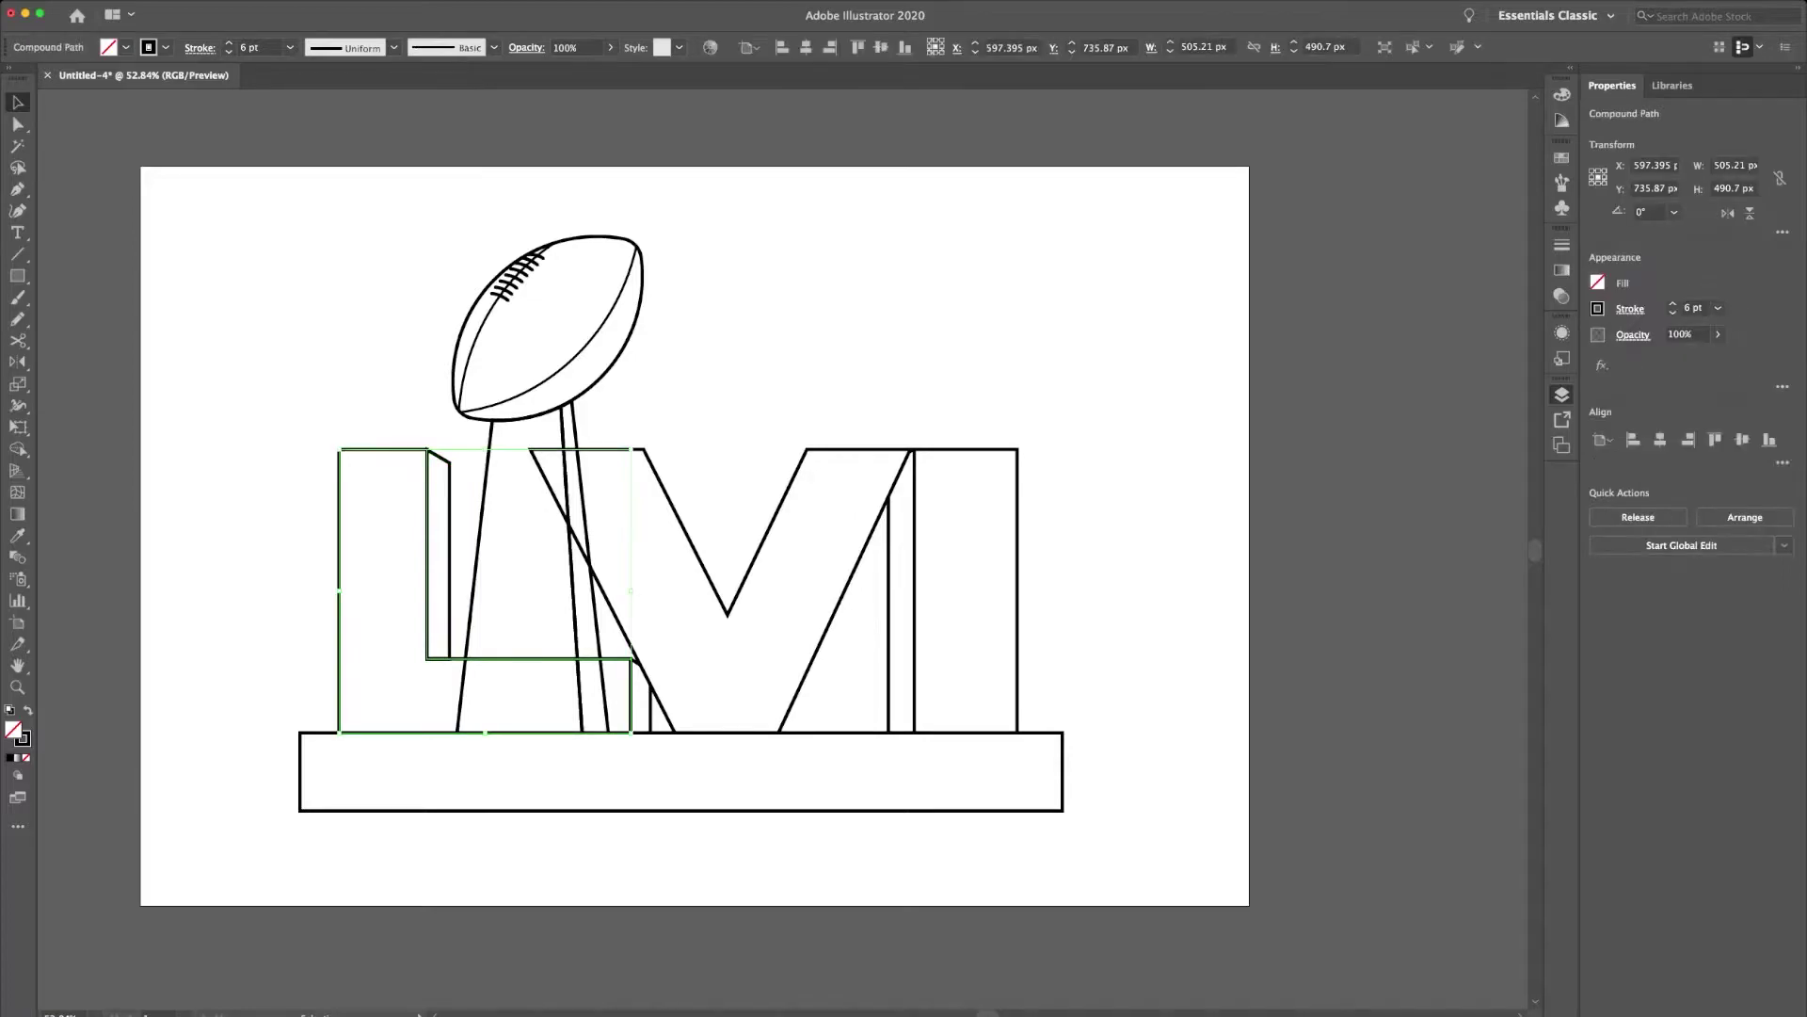
{"action": "key", "text": "period"}
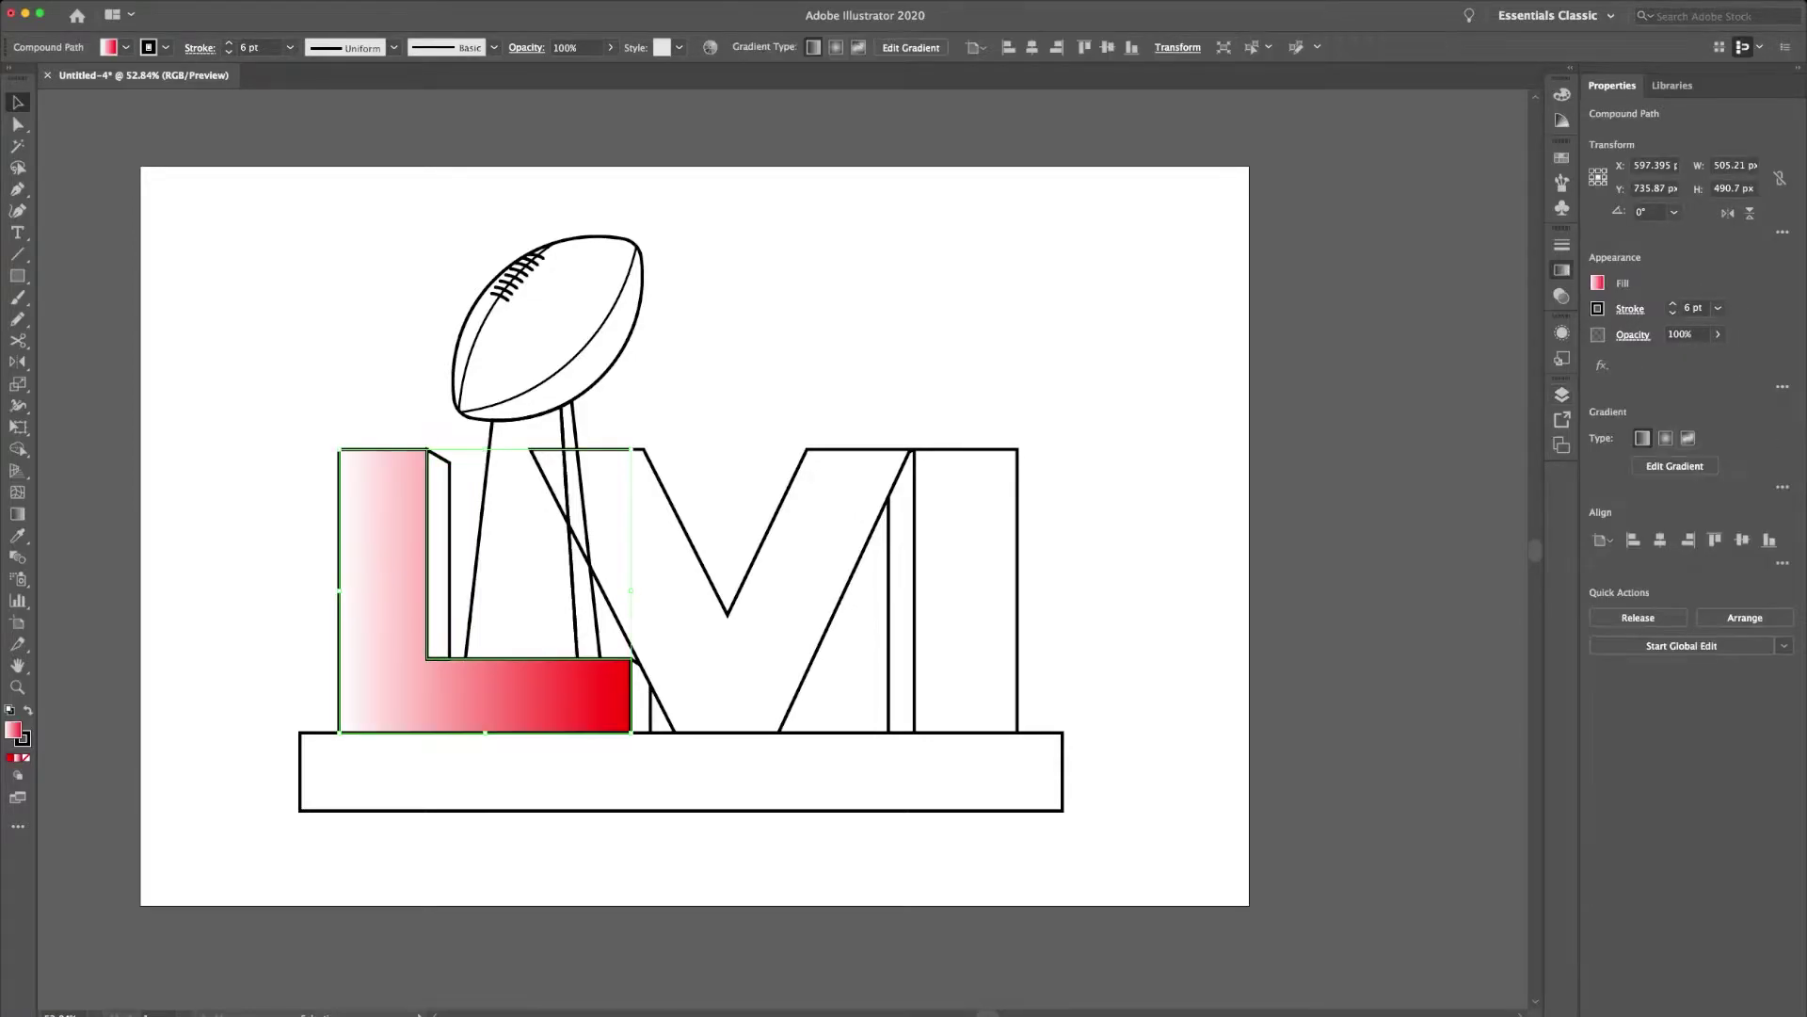
{"action": "left_click_drag", "start_coordinate": [339, 592], "coordinate": [317, 298]}
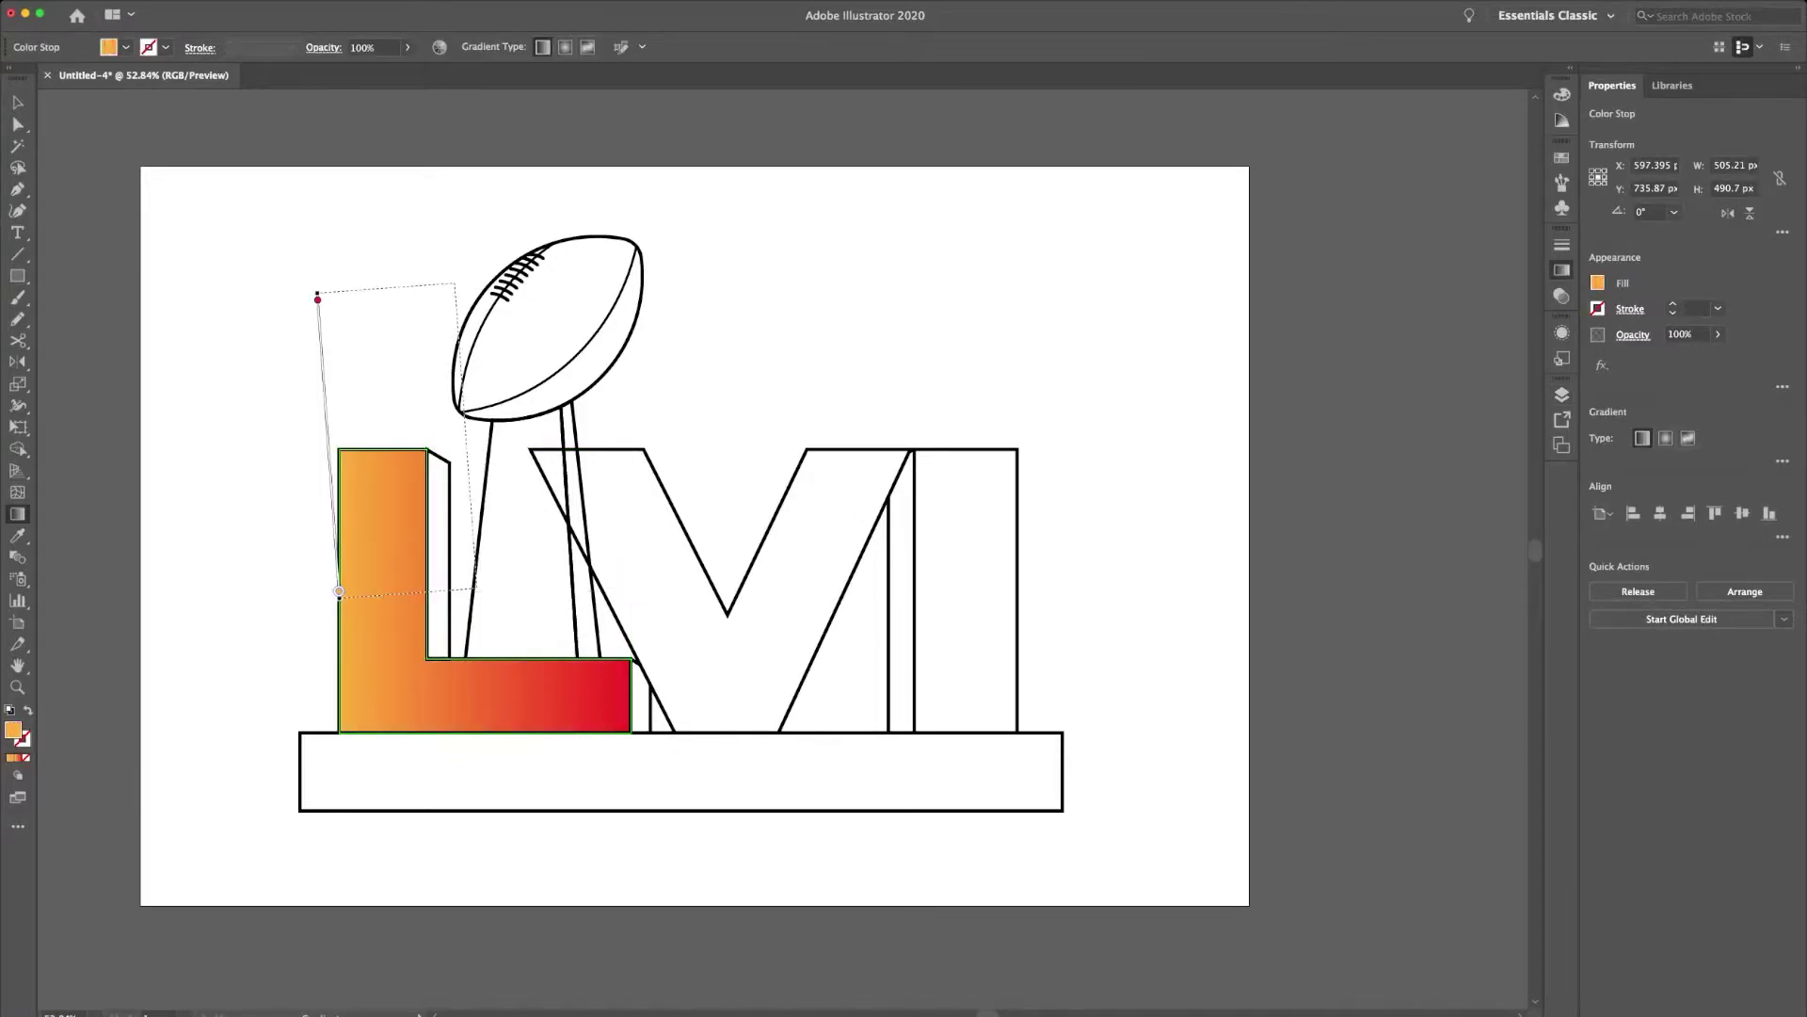
{"action": "left_click_drag", "start_coordinate": [485, 724], "coordinate": [485, 430]}
{"action": "key", "text": "v"}
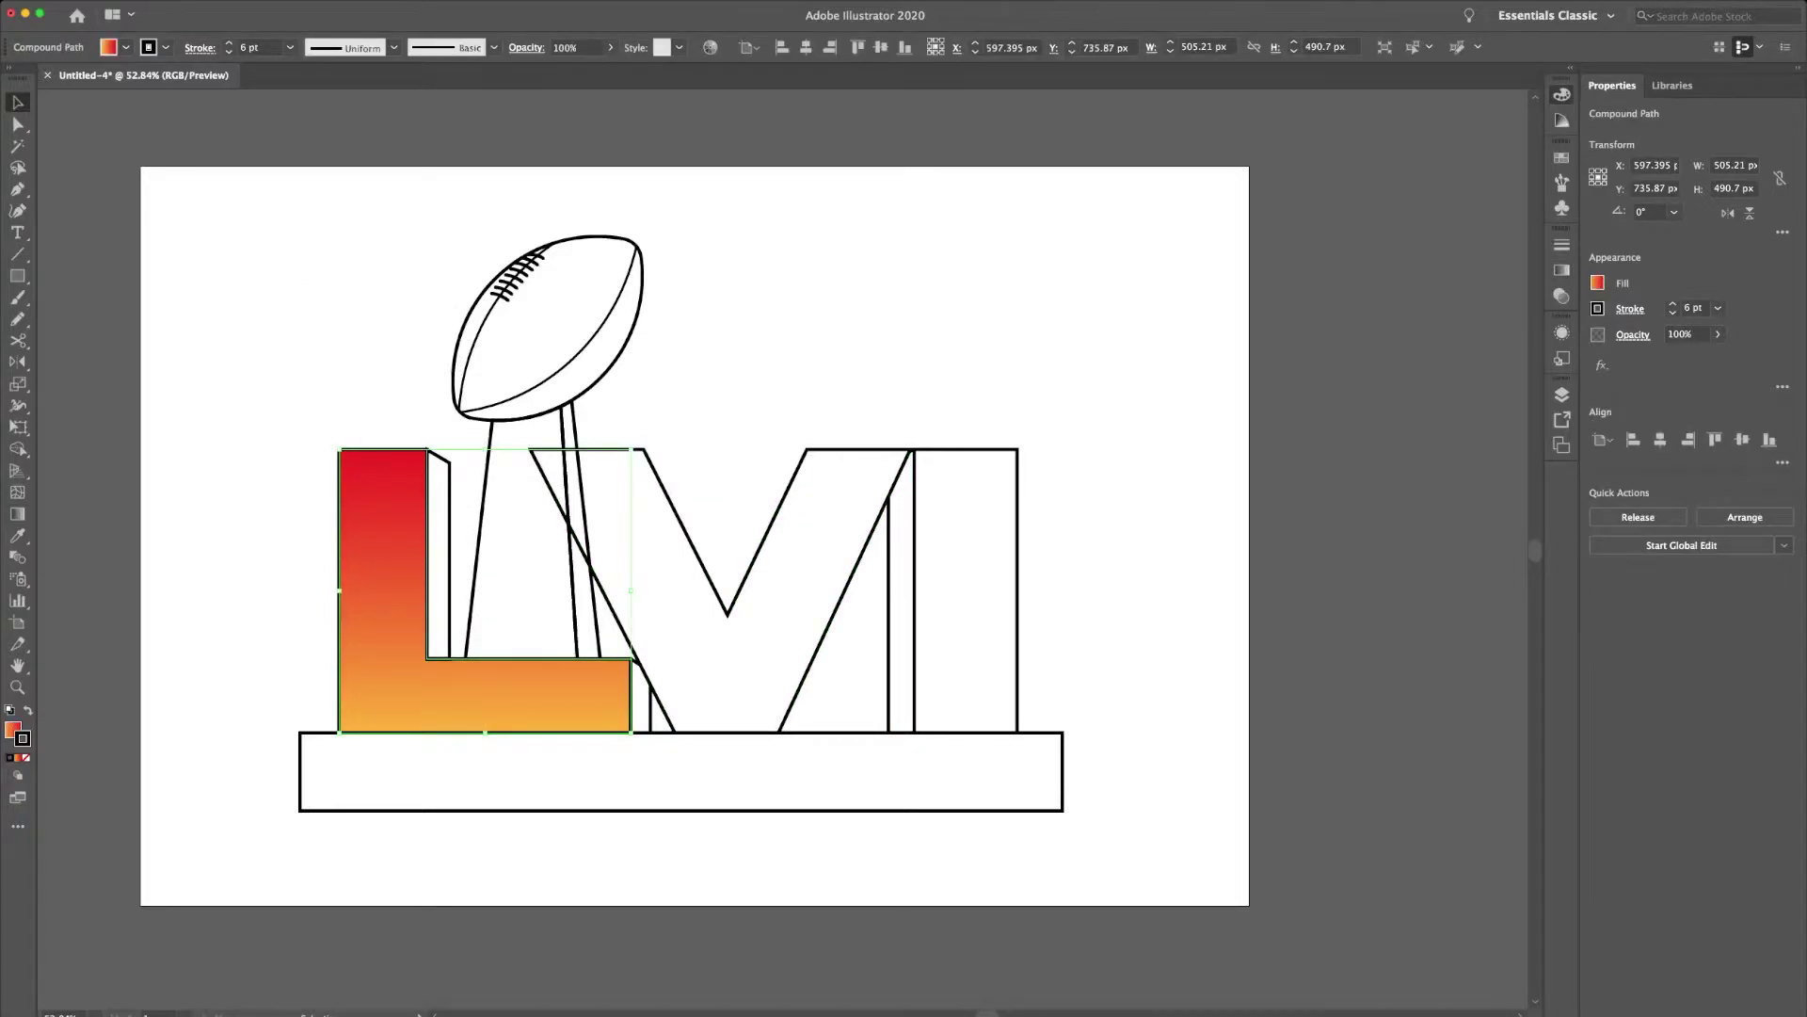
Copy the L's gradient onto the V and I and make both run vertically.
{"action": "left_click", "coordinate": [683, 527]}
{"action": "key", "text": "i"}
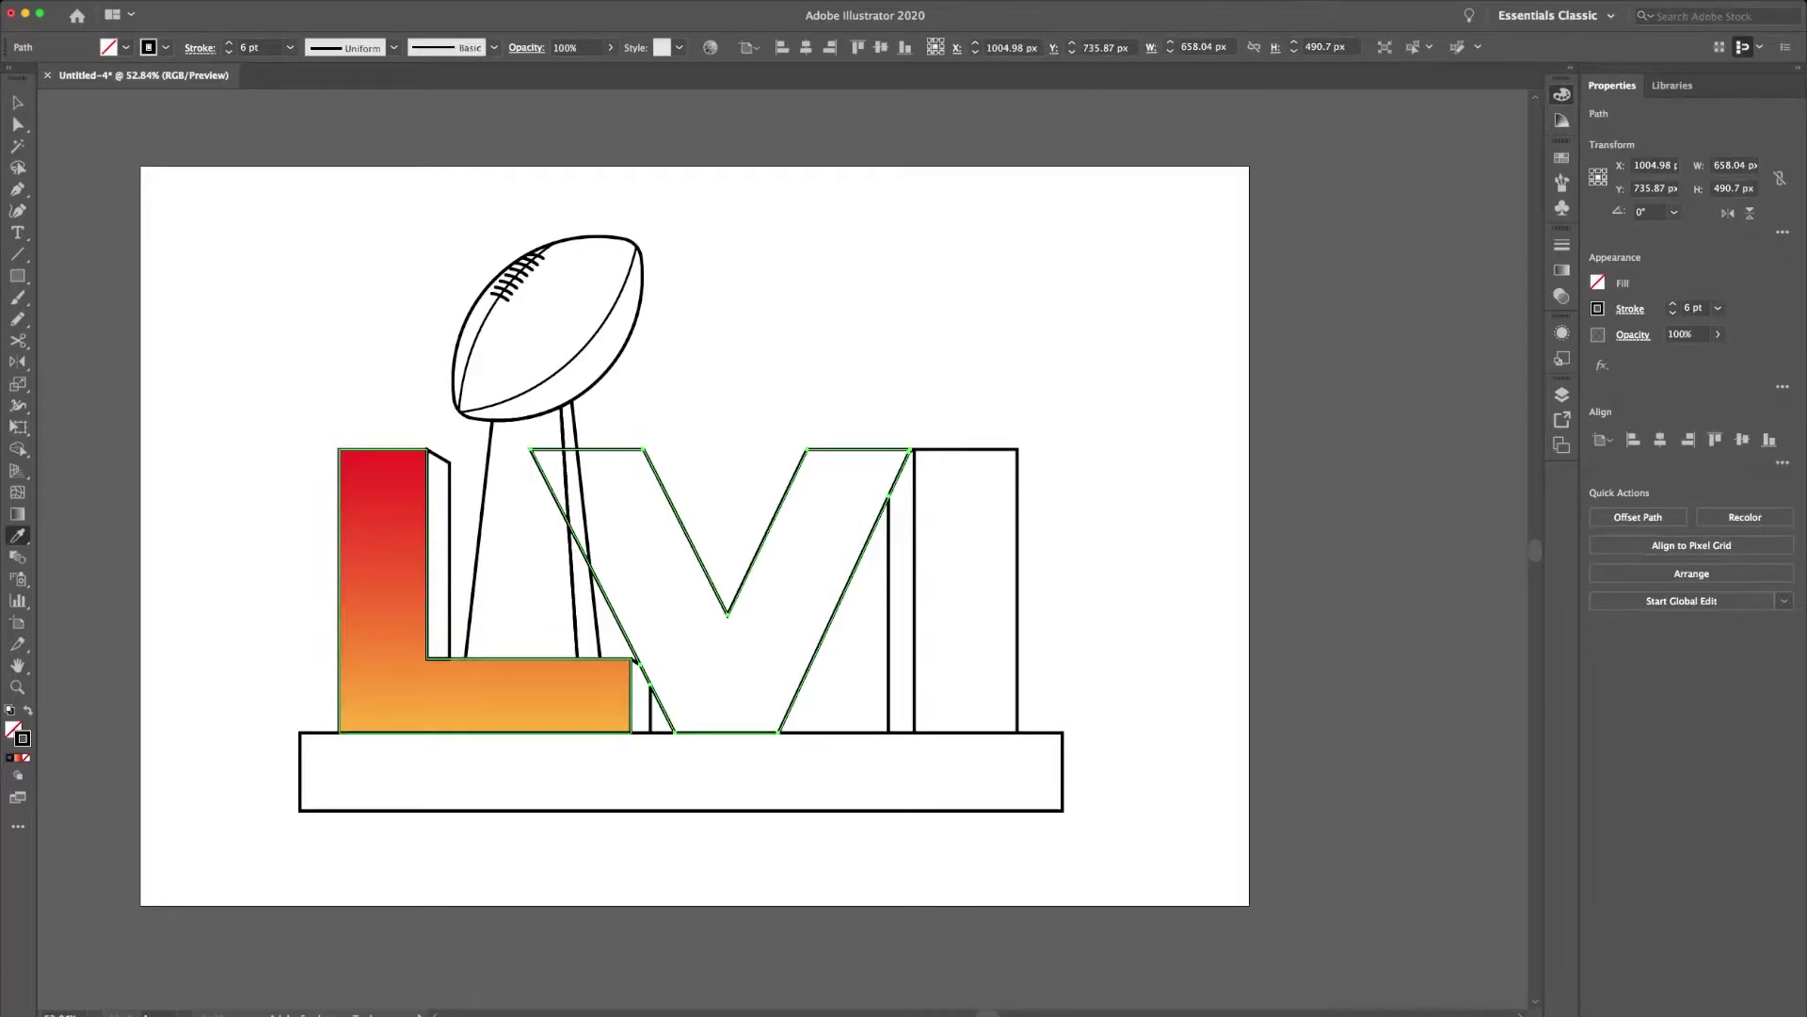
{"action": "left_click", "coordinate": [386, 584]}
{"action": "key", "text": "g"}
{"action": "left_click_drag", "start_coordinate": [720, 730], "coordinate": [720, 347]}
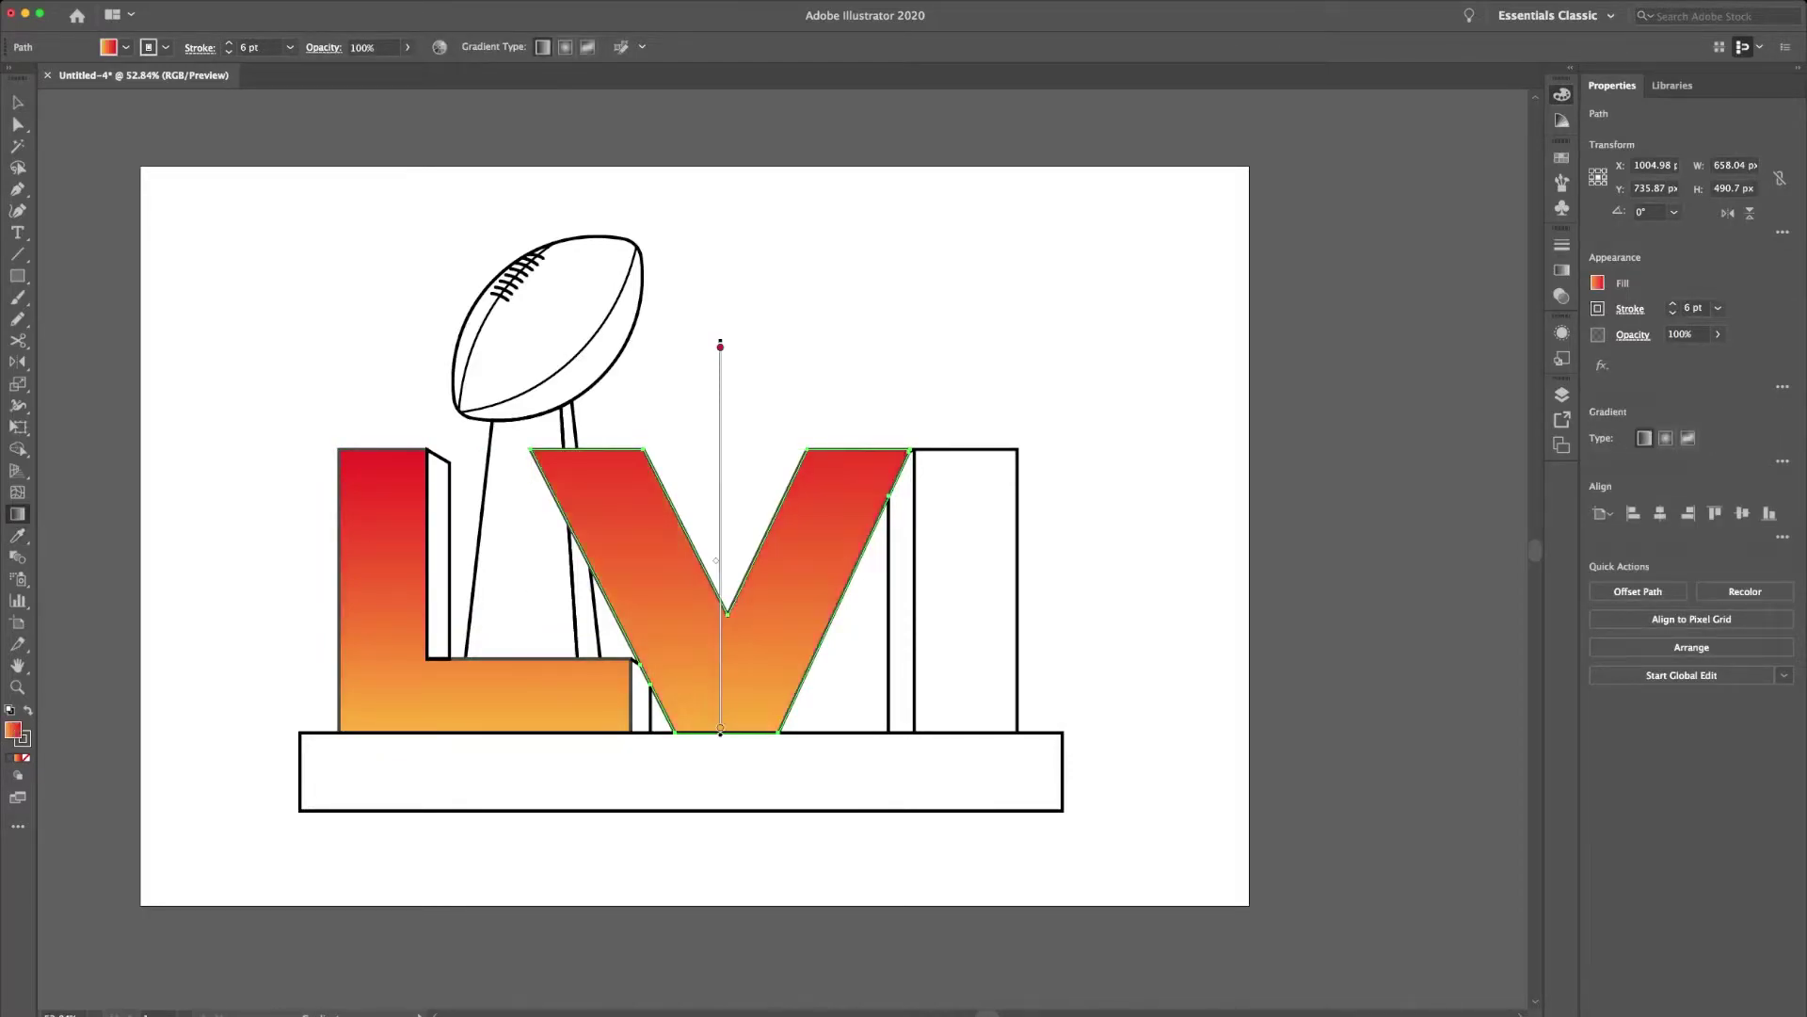
{"action": "left_click", "coordinate": [968, 593]}
{"action": "left_click_drag", "start_coordinate": [968, 634], "coordinate": [968, 522]}
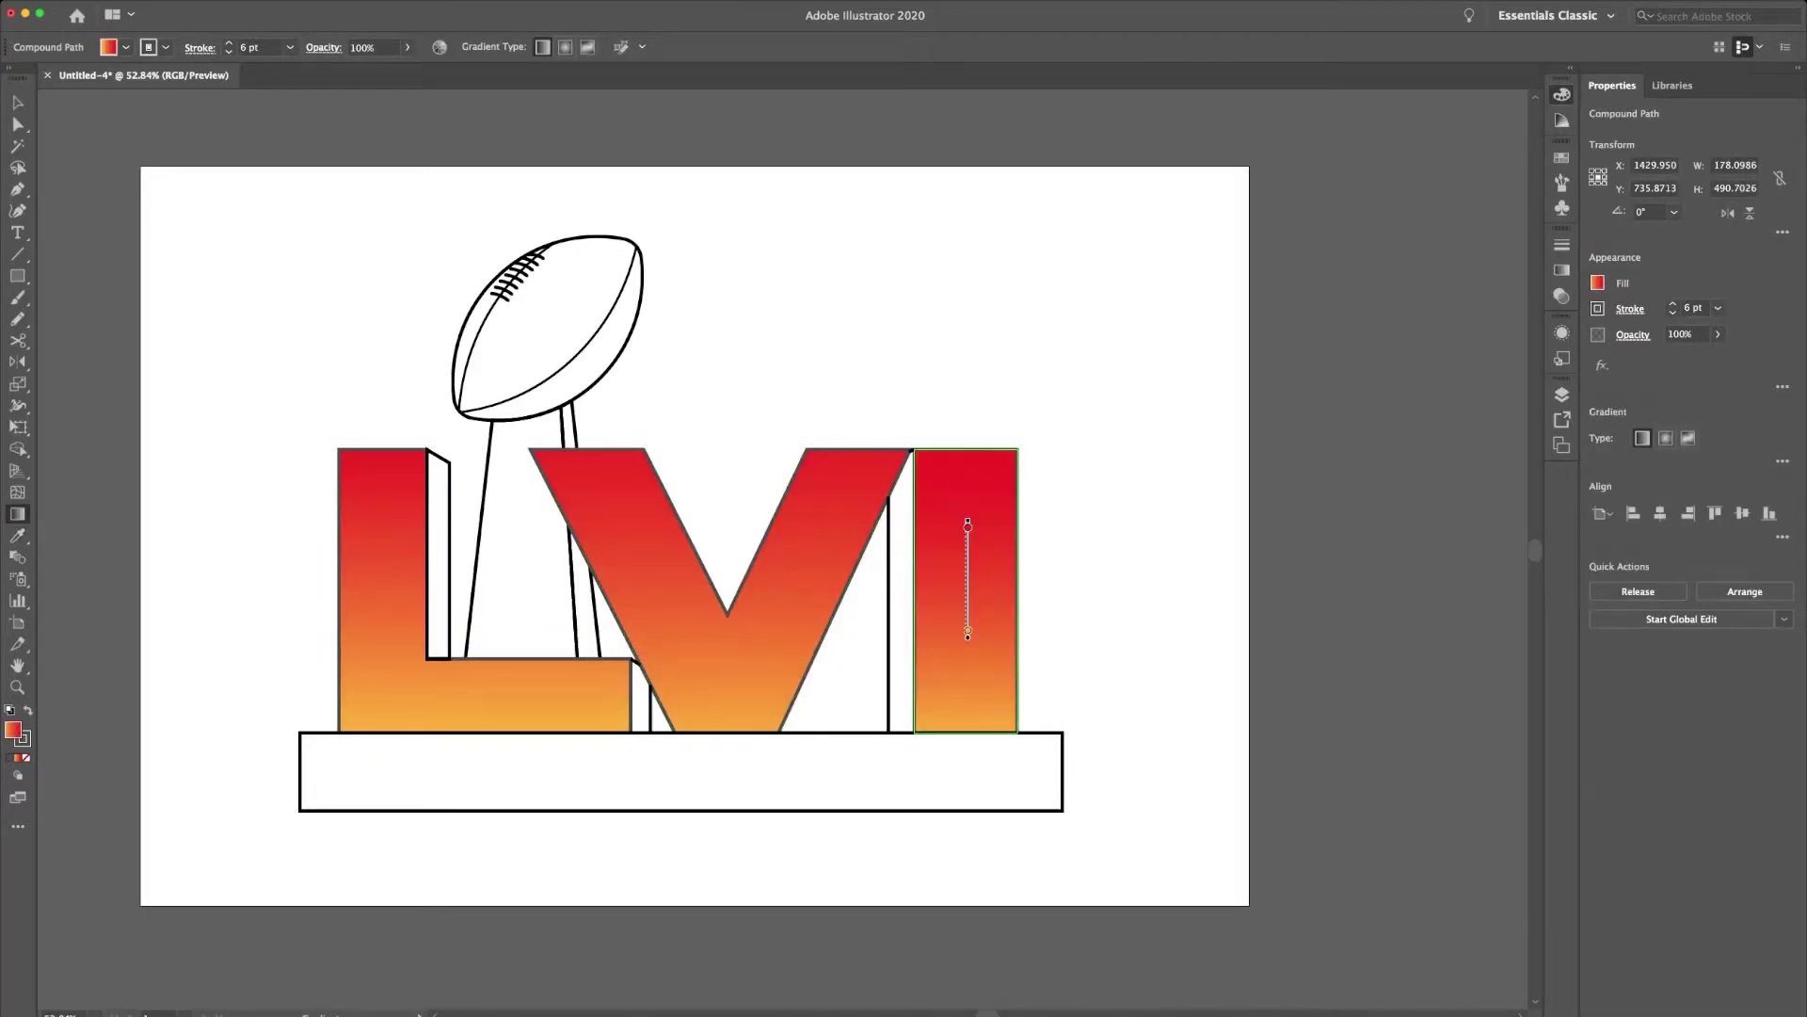
{"action": "key", "text": "v"}
{"action": "key", "text": "ctrl+shift+a"}
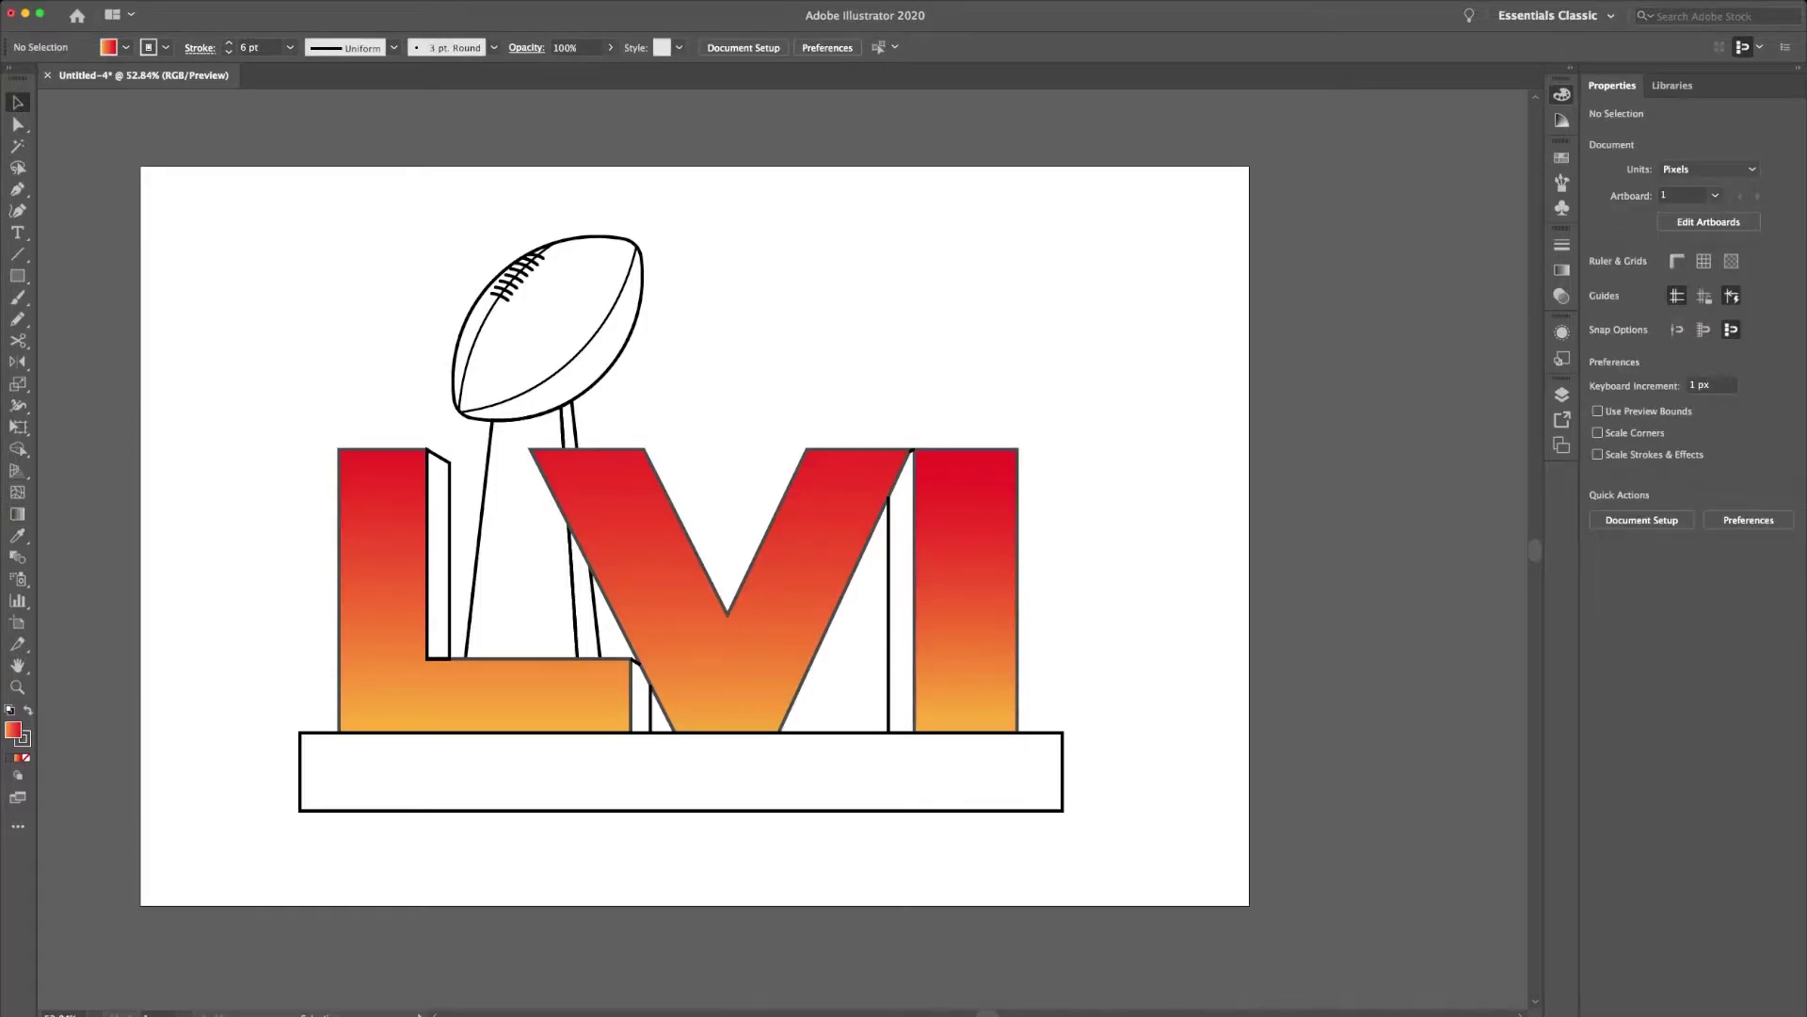
Give the football a grey fill, then undo the outline changes on the football and stem.
{"action": "left_click", "coordinate": [454, 377]}
{"action": "key", "text": "shift+x"}
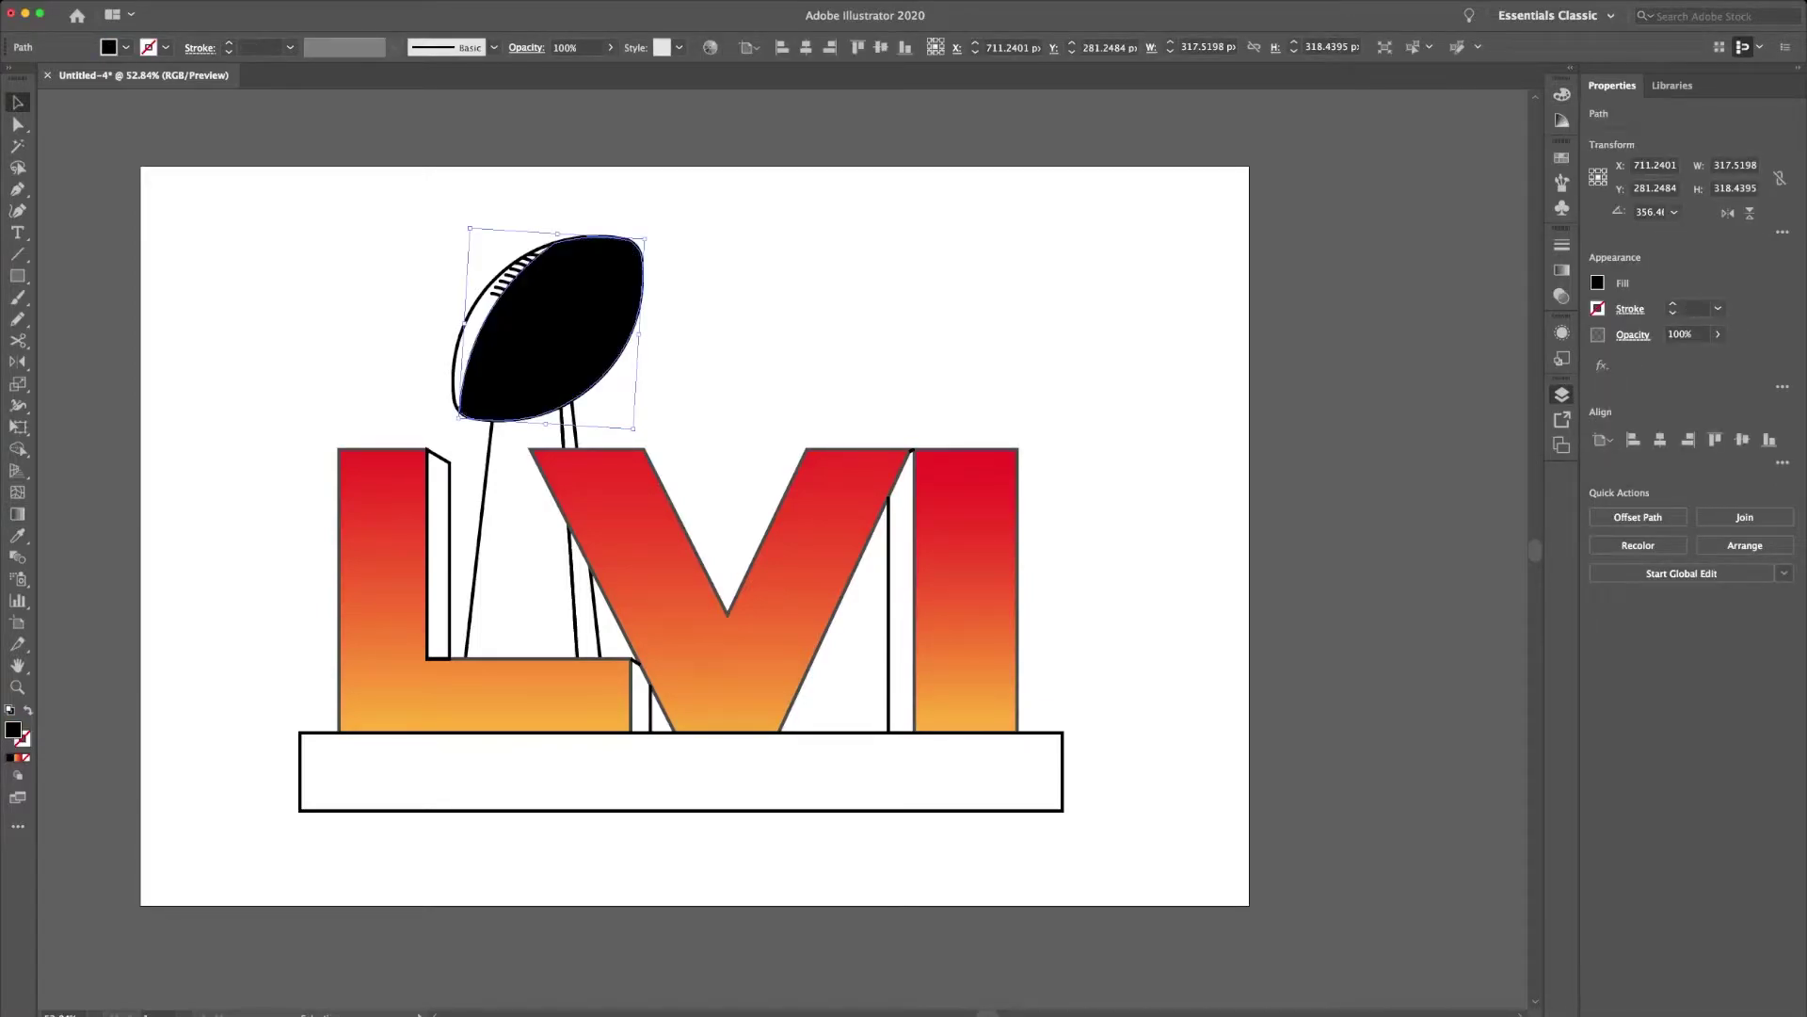
{"action": "key", "text": "comma"}
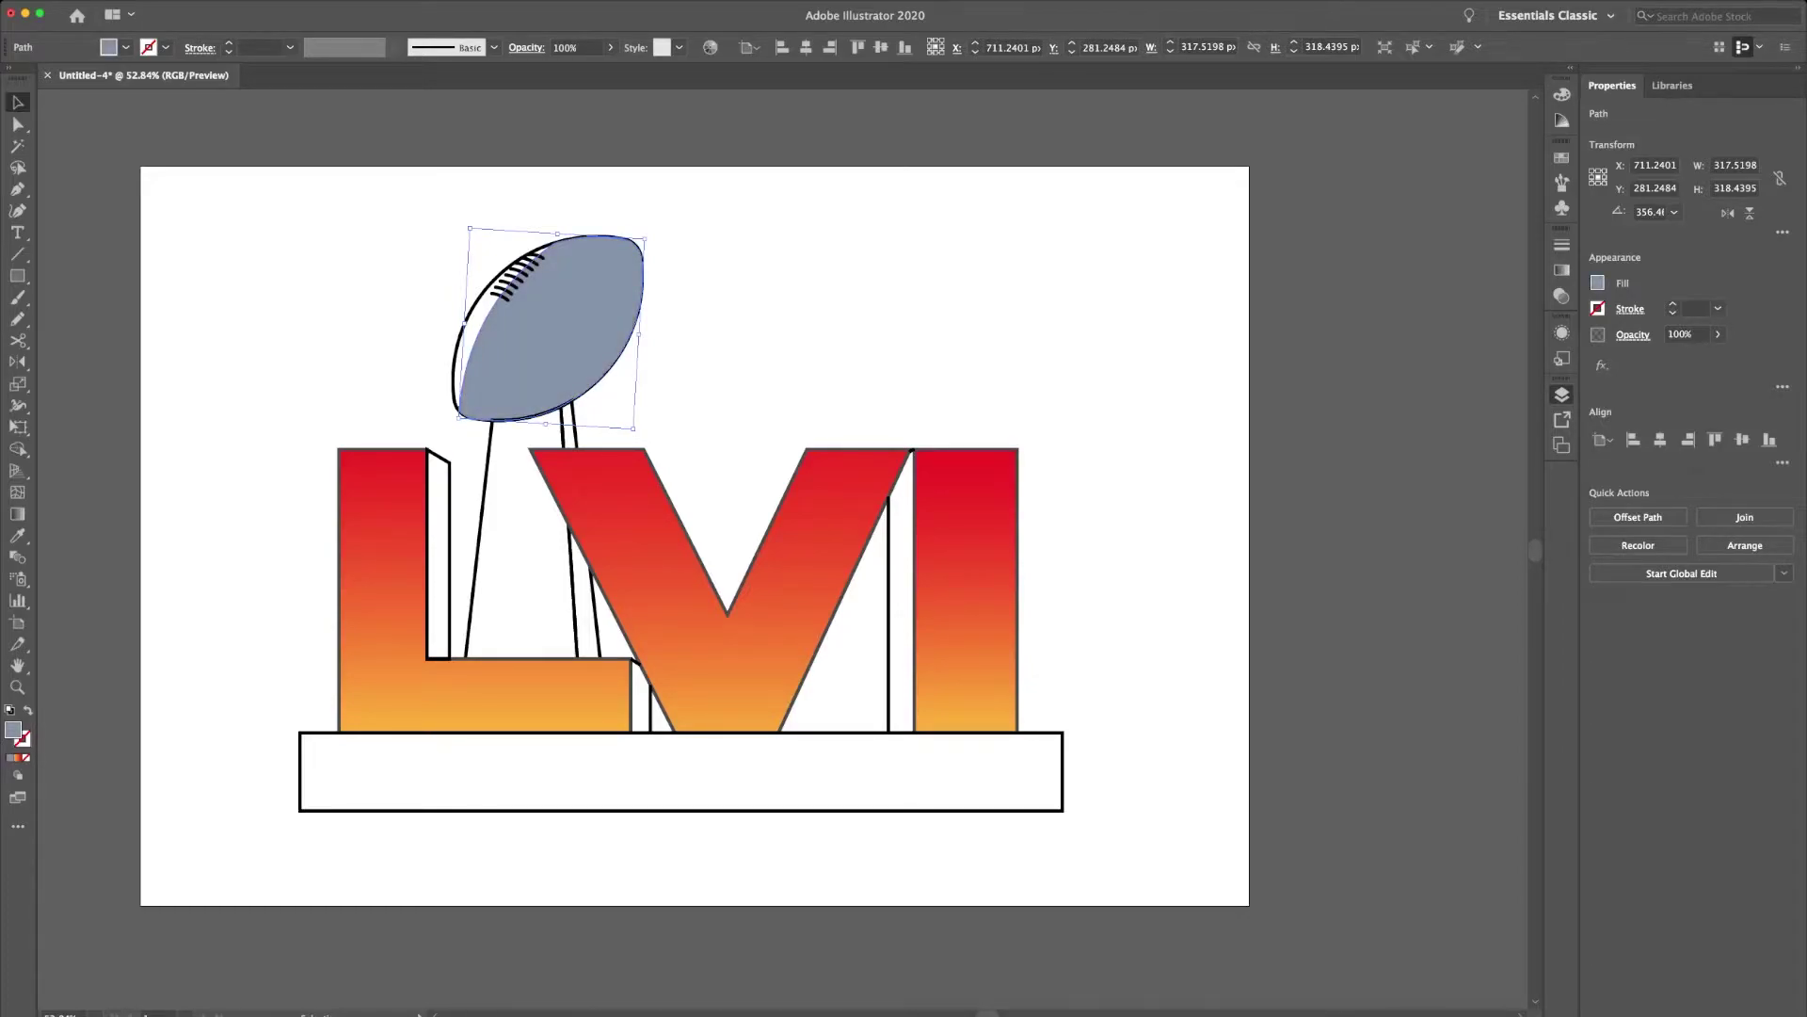
{"action": "left_click", "coordinate": [492, 294]}
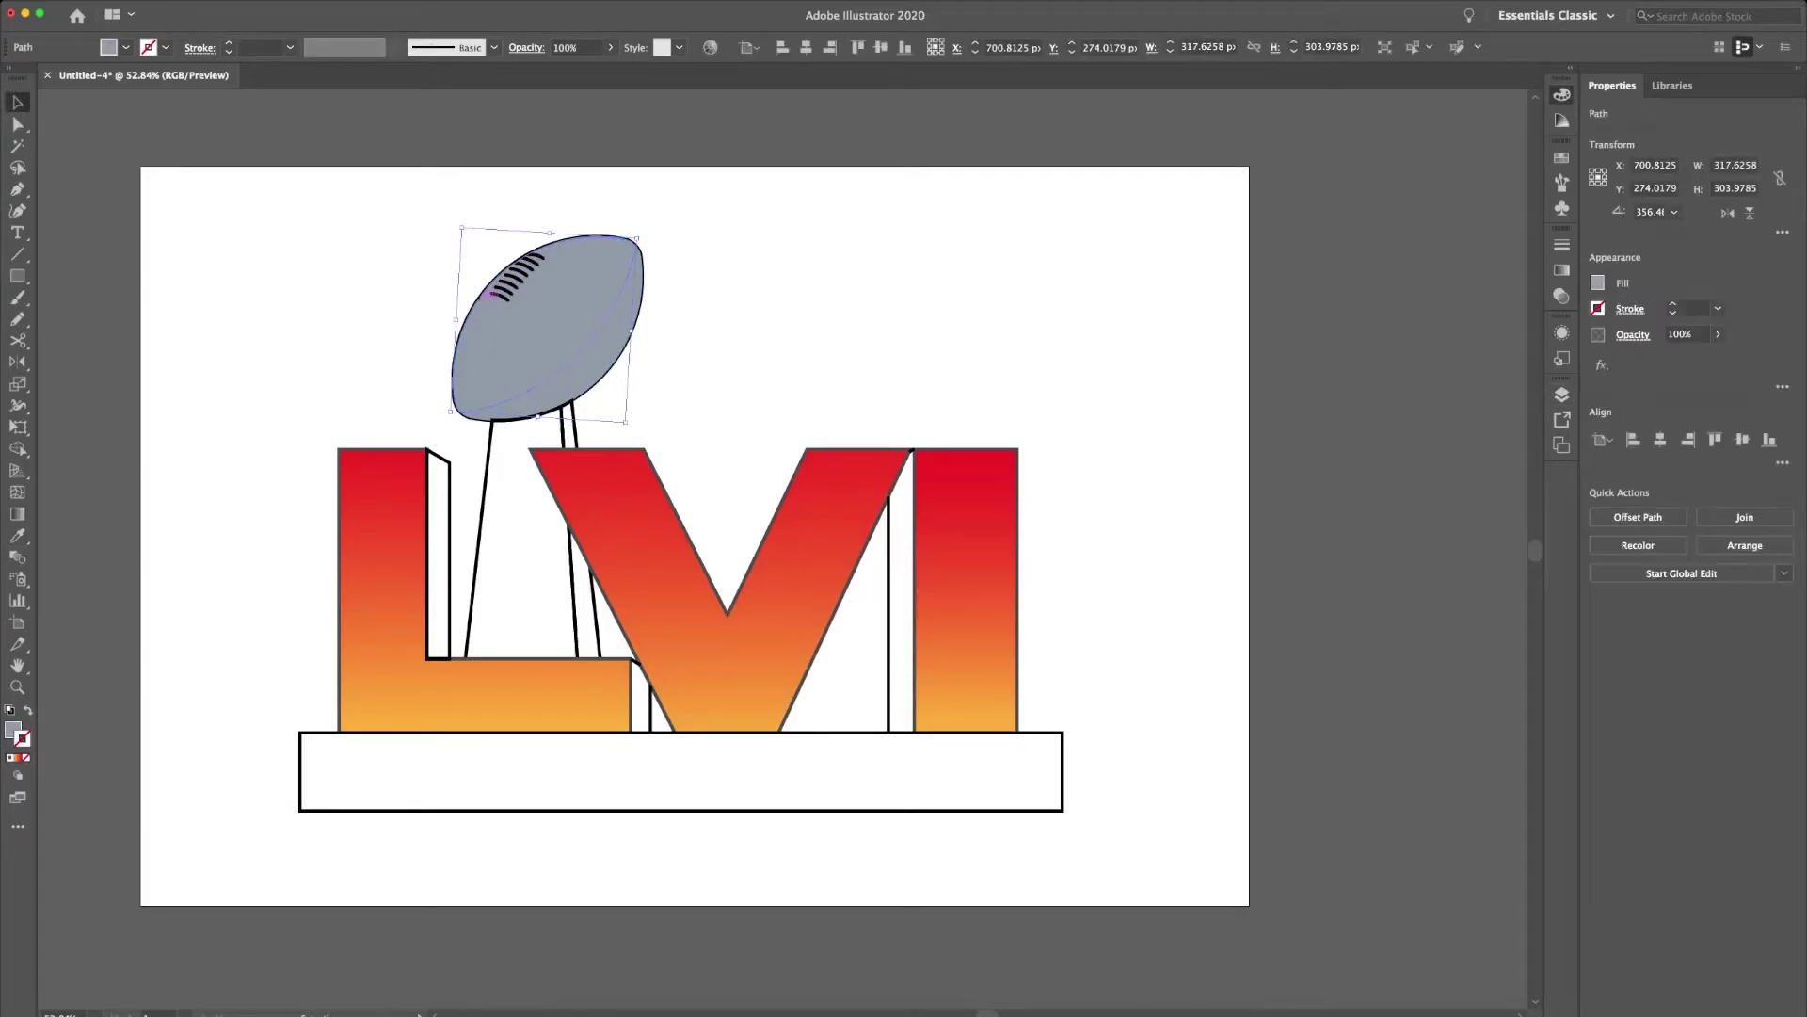
{"action": "left_click", "coordinate": [518, 280]}
{"action": "left_click", "coordinate": [565, 348]}
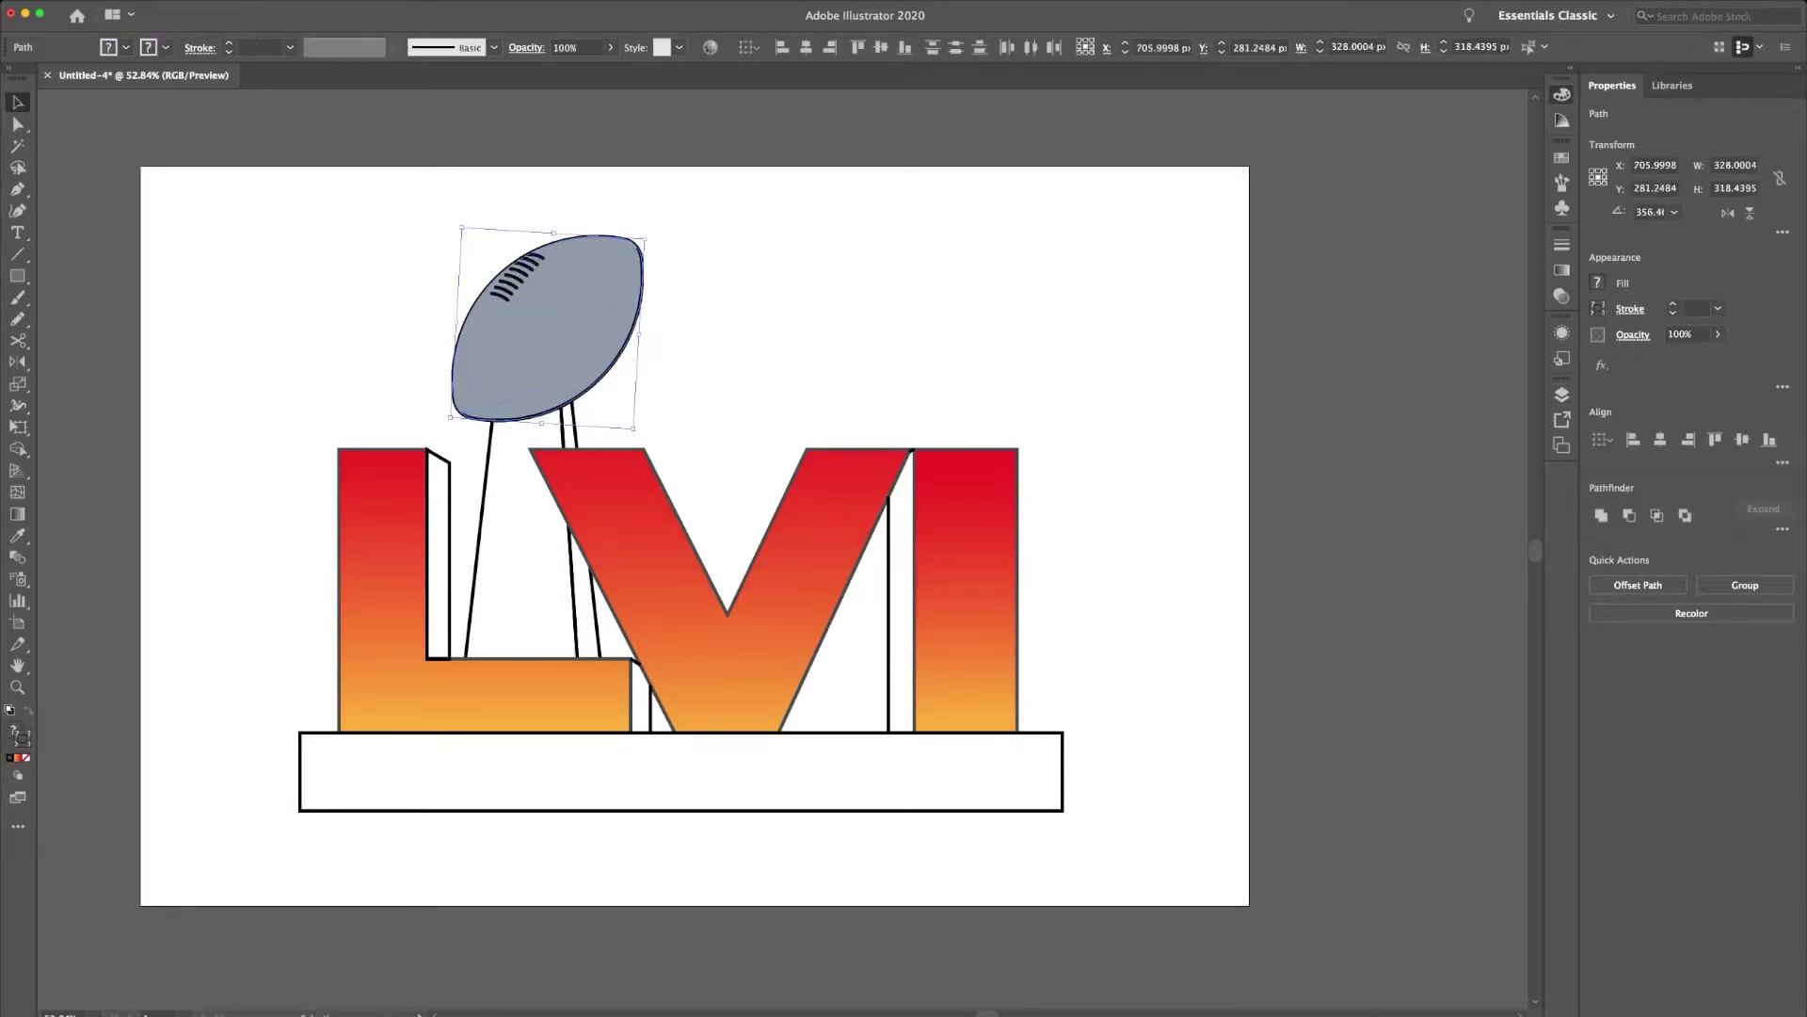
{"action": "key", "text": "ctrl+z"}
{"action": "key", "text": "ctrl+z"}
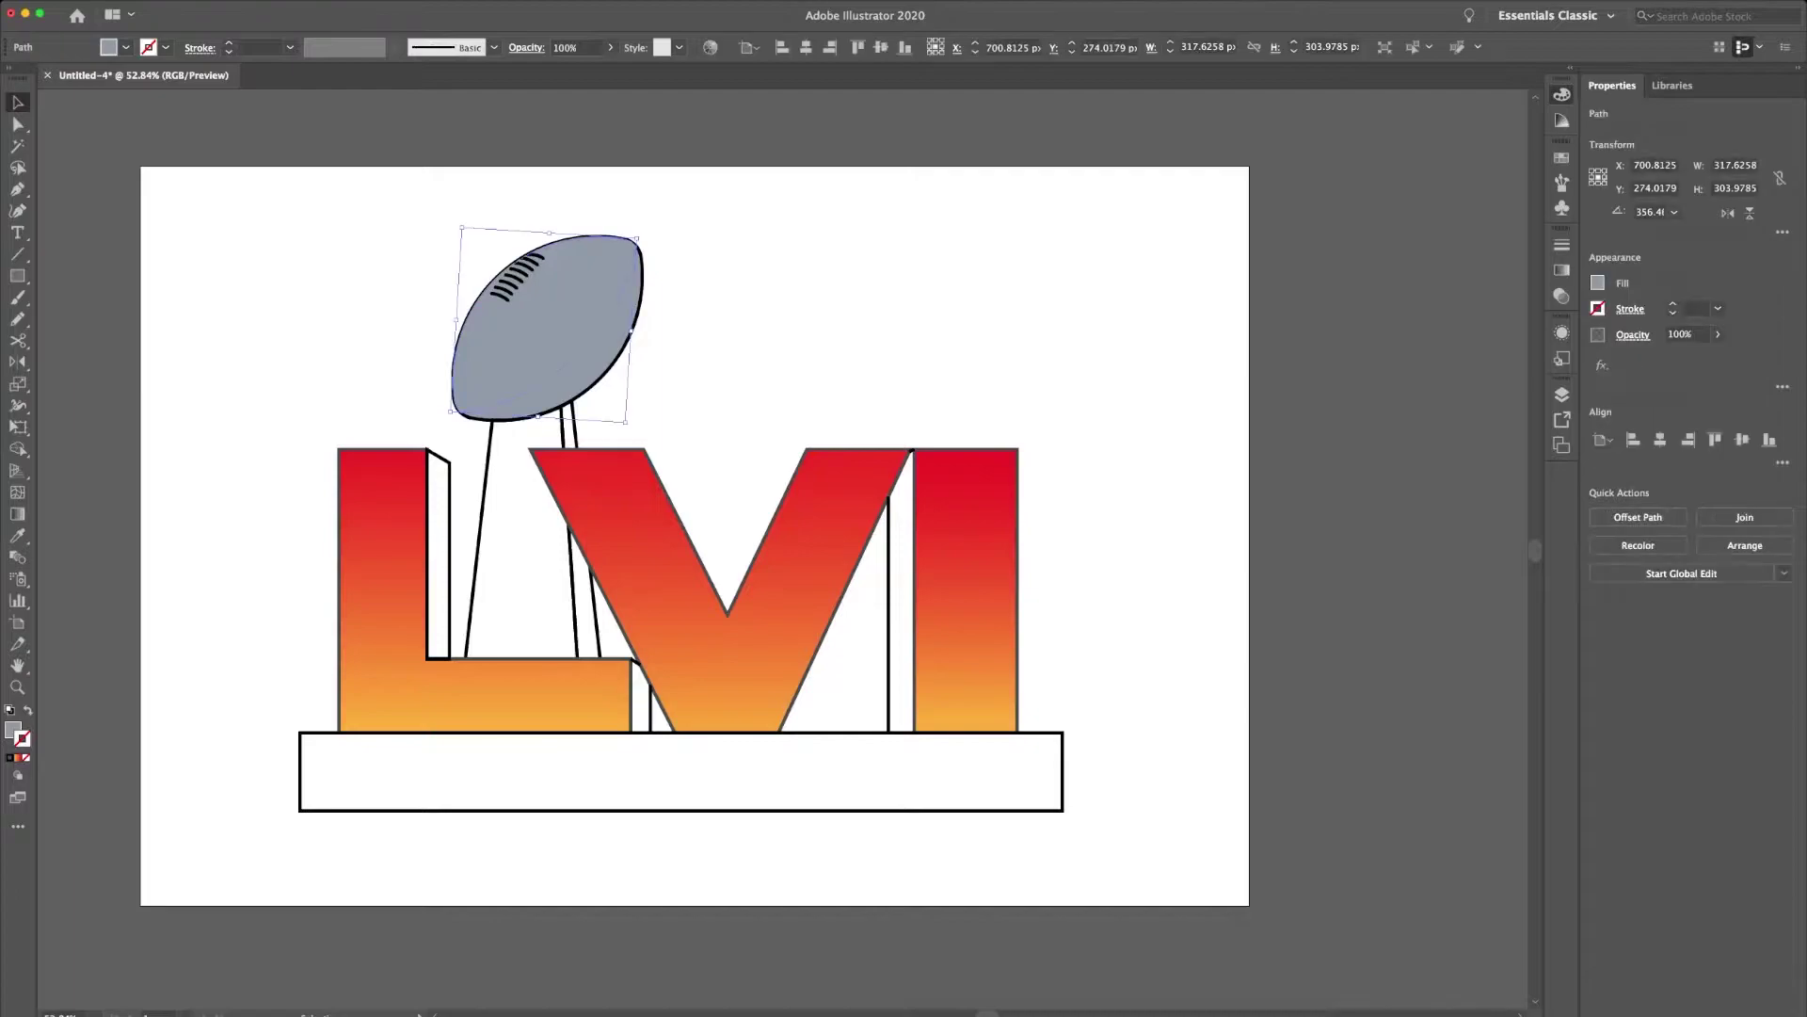
{"action": "key", "text": "ctrl+z"}
{"action": "key", "text": "ctrl+z"}
{"action": "key", "text": "ctrl+shift+a"}
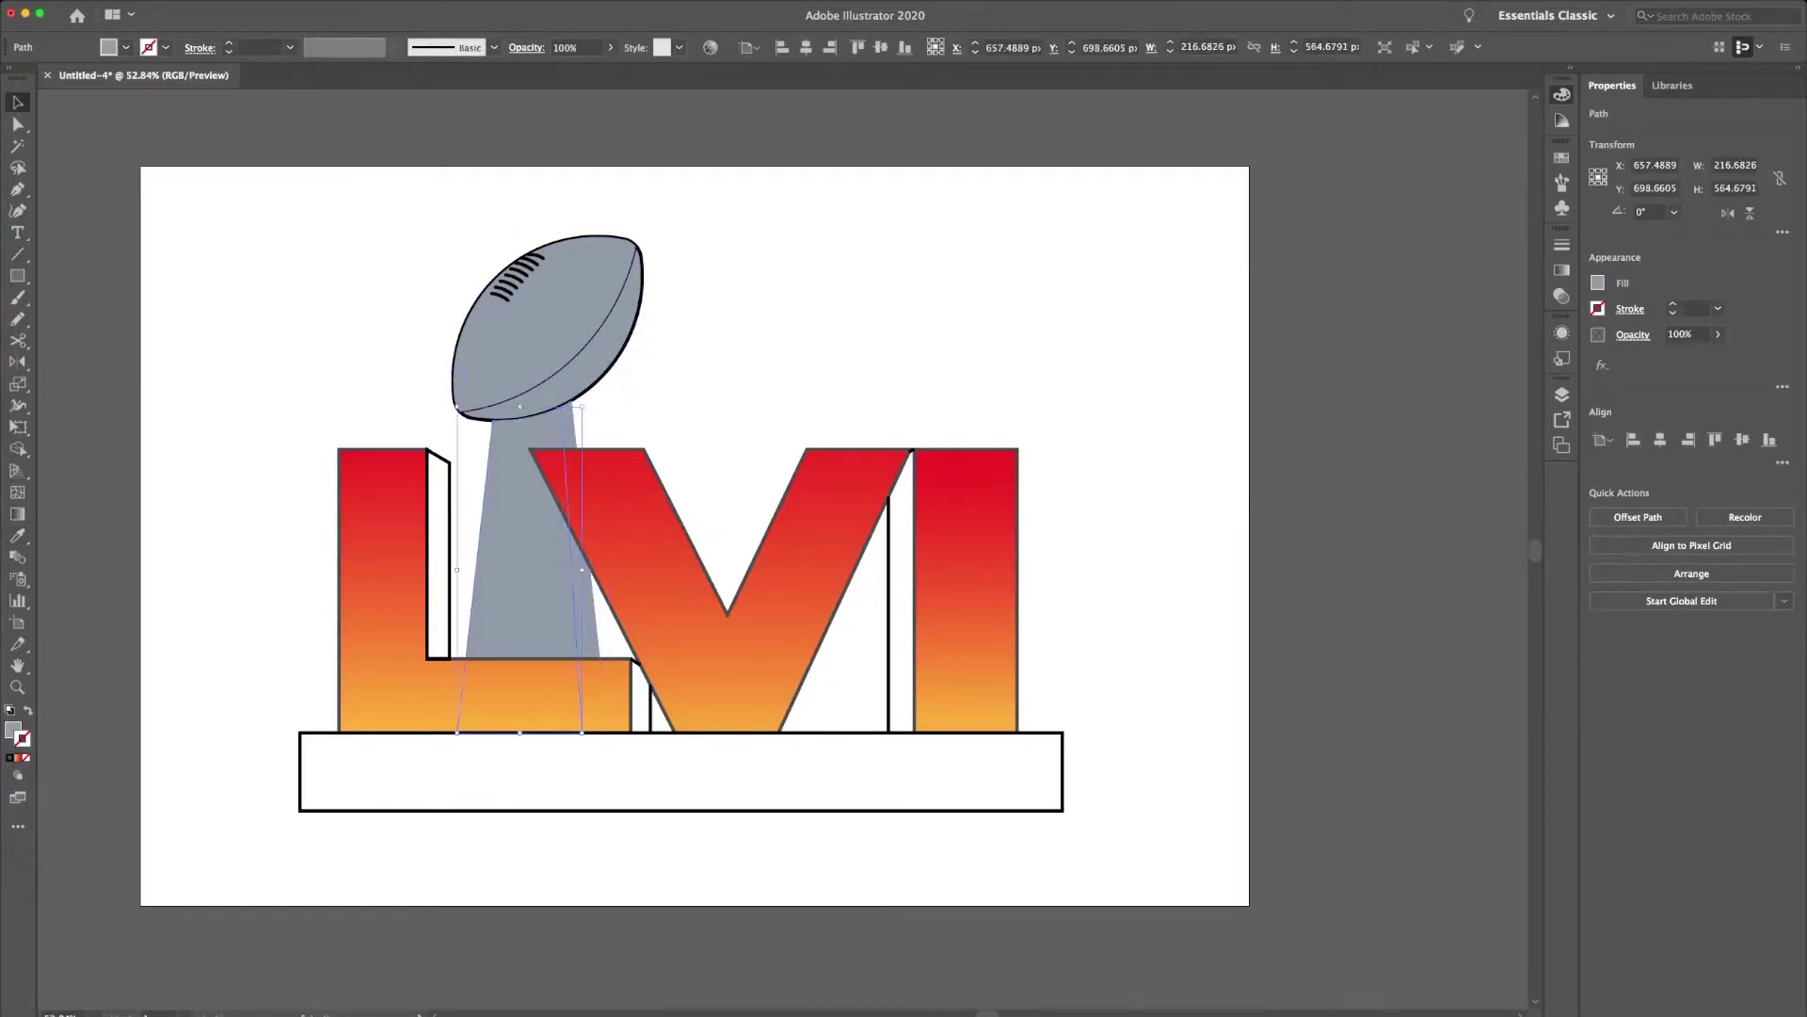
{"action": "key", "text": "ctrl+z"}
{"action": "key", "text": "ctrl+z"}
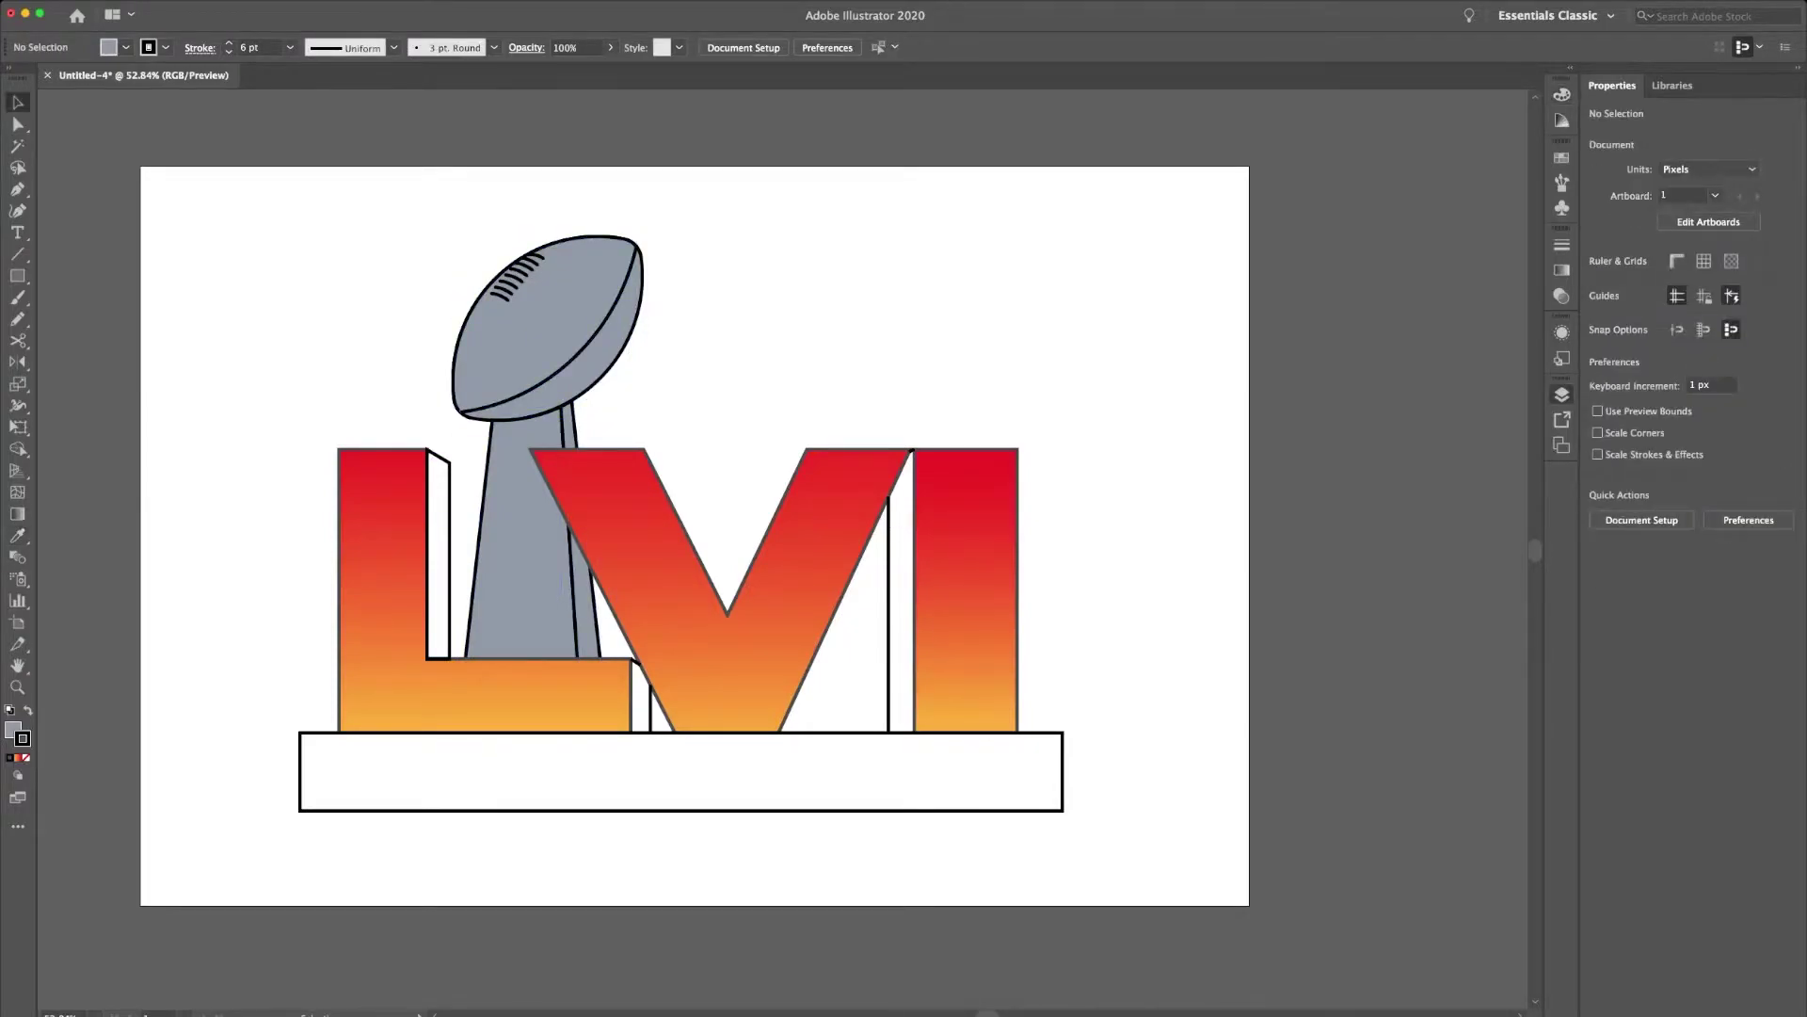
Fill the thin panel beside the I with the trophy's grey using the Eyedropper.
{"action": "key", "text": "p"}
{"action": "left_click", "coordinate": [913, 452]}
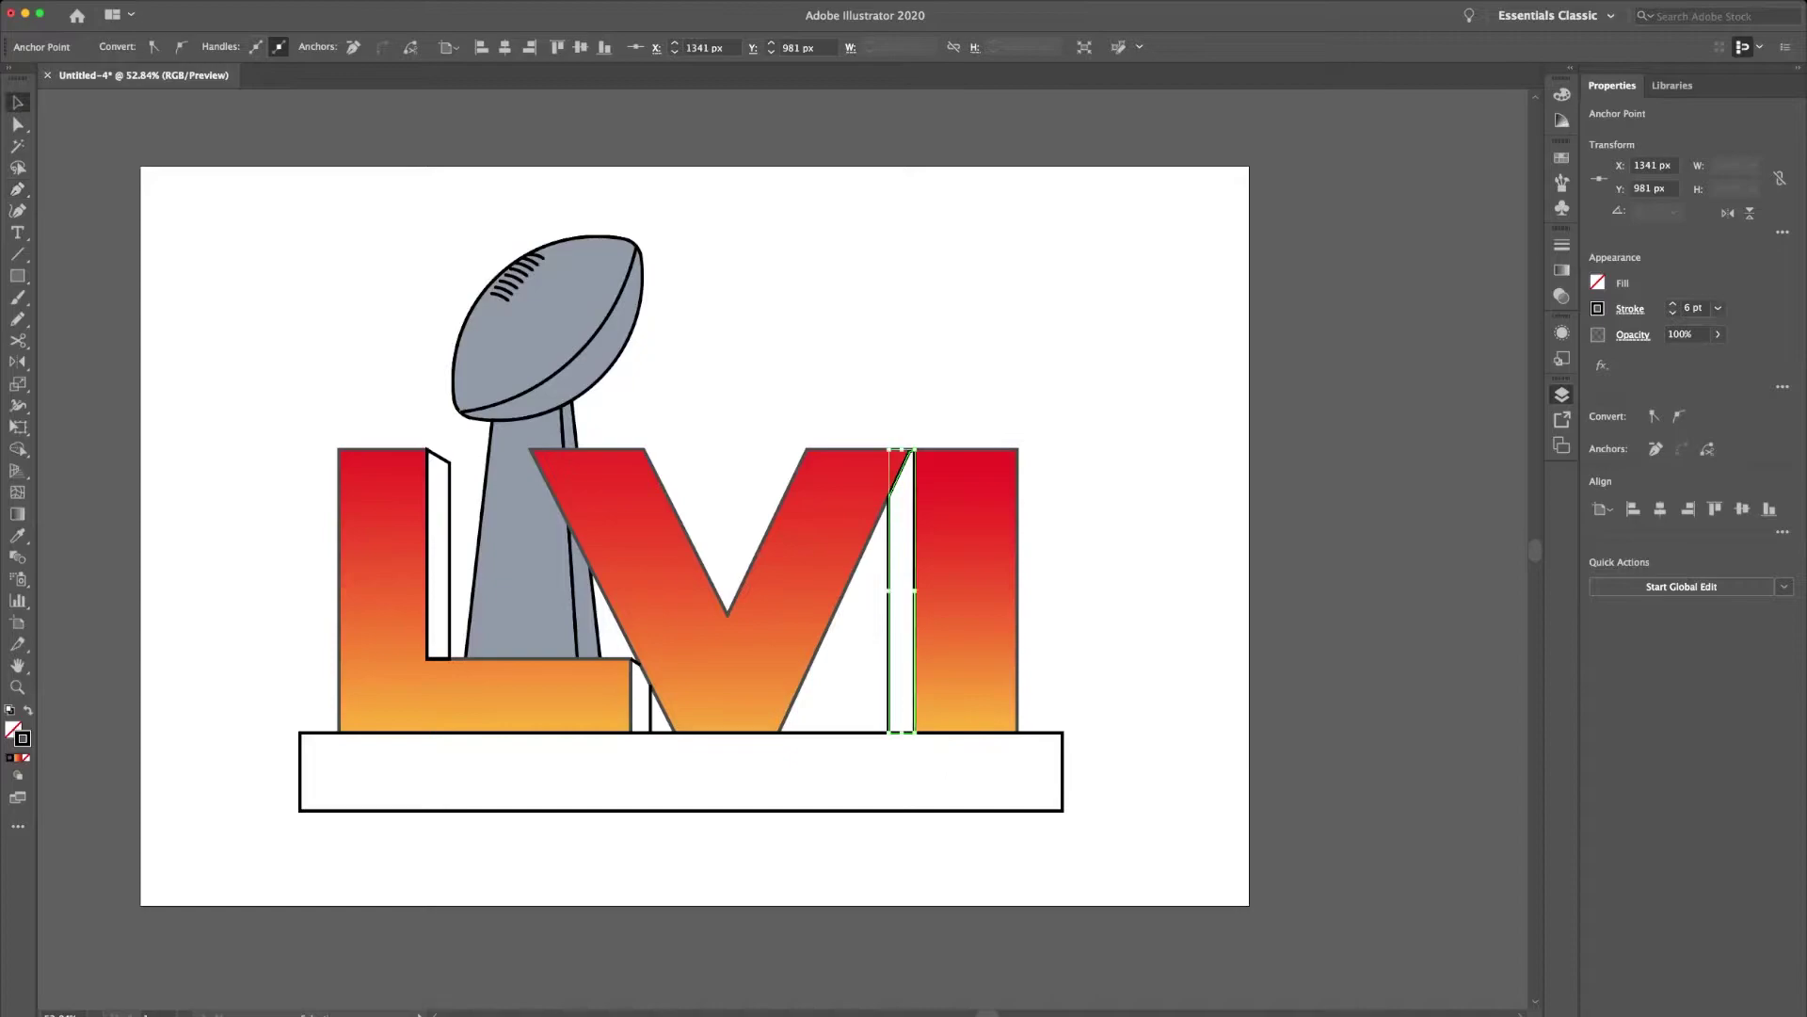
{"action": "key", "text": "i"}
{"action": "left_click", "coordinate": [527, 612]}
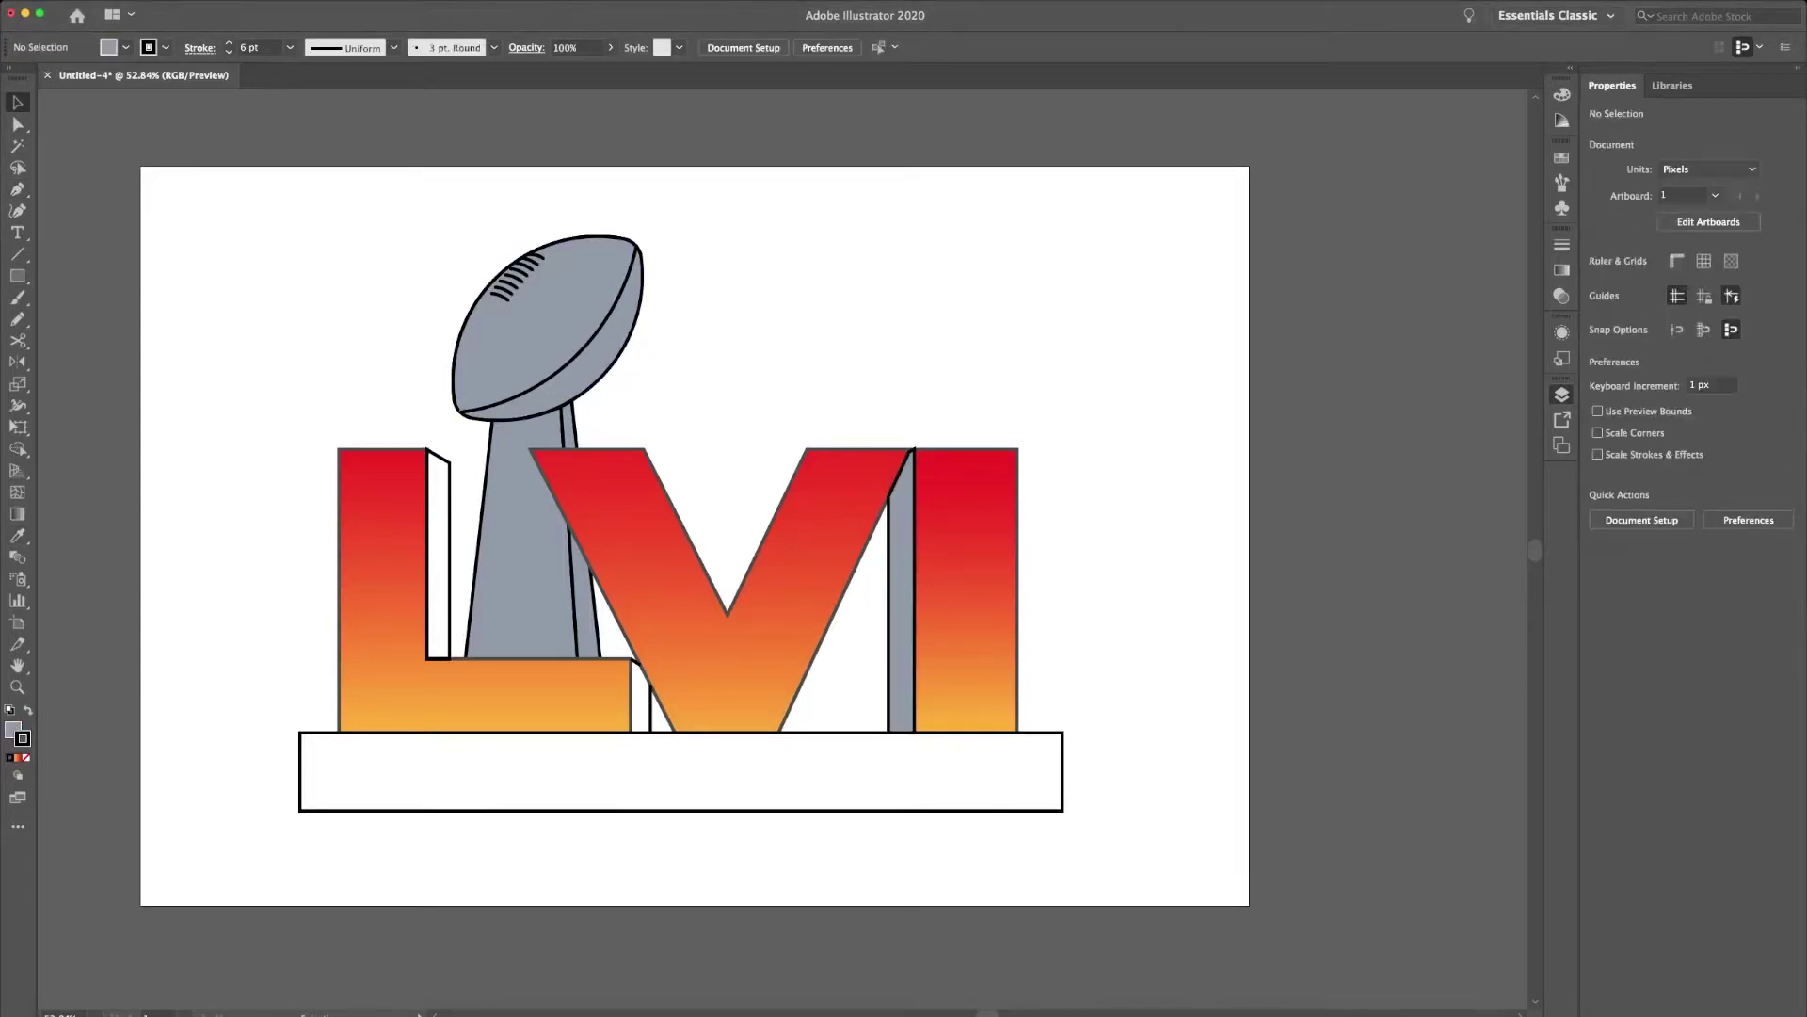
Select the small white piece between L and V, then the base rectangle.
{"action": "left_click", "coordinate": [725, 565]}
{"action": "left_click", "coordinate": [640, 659]}
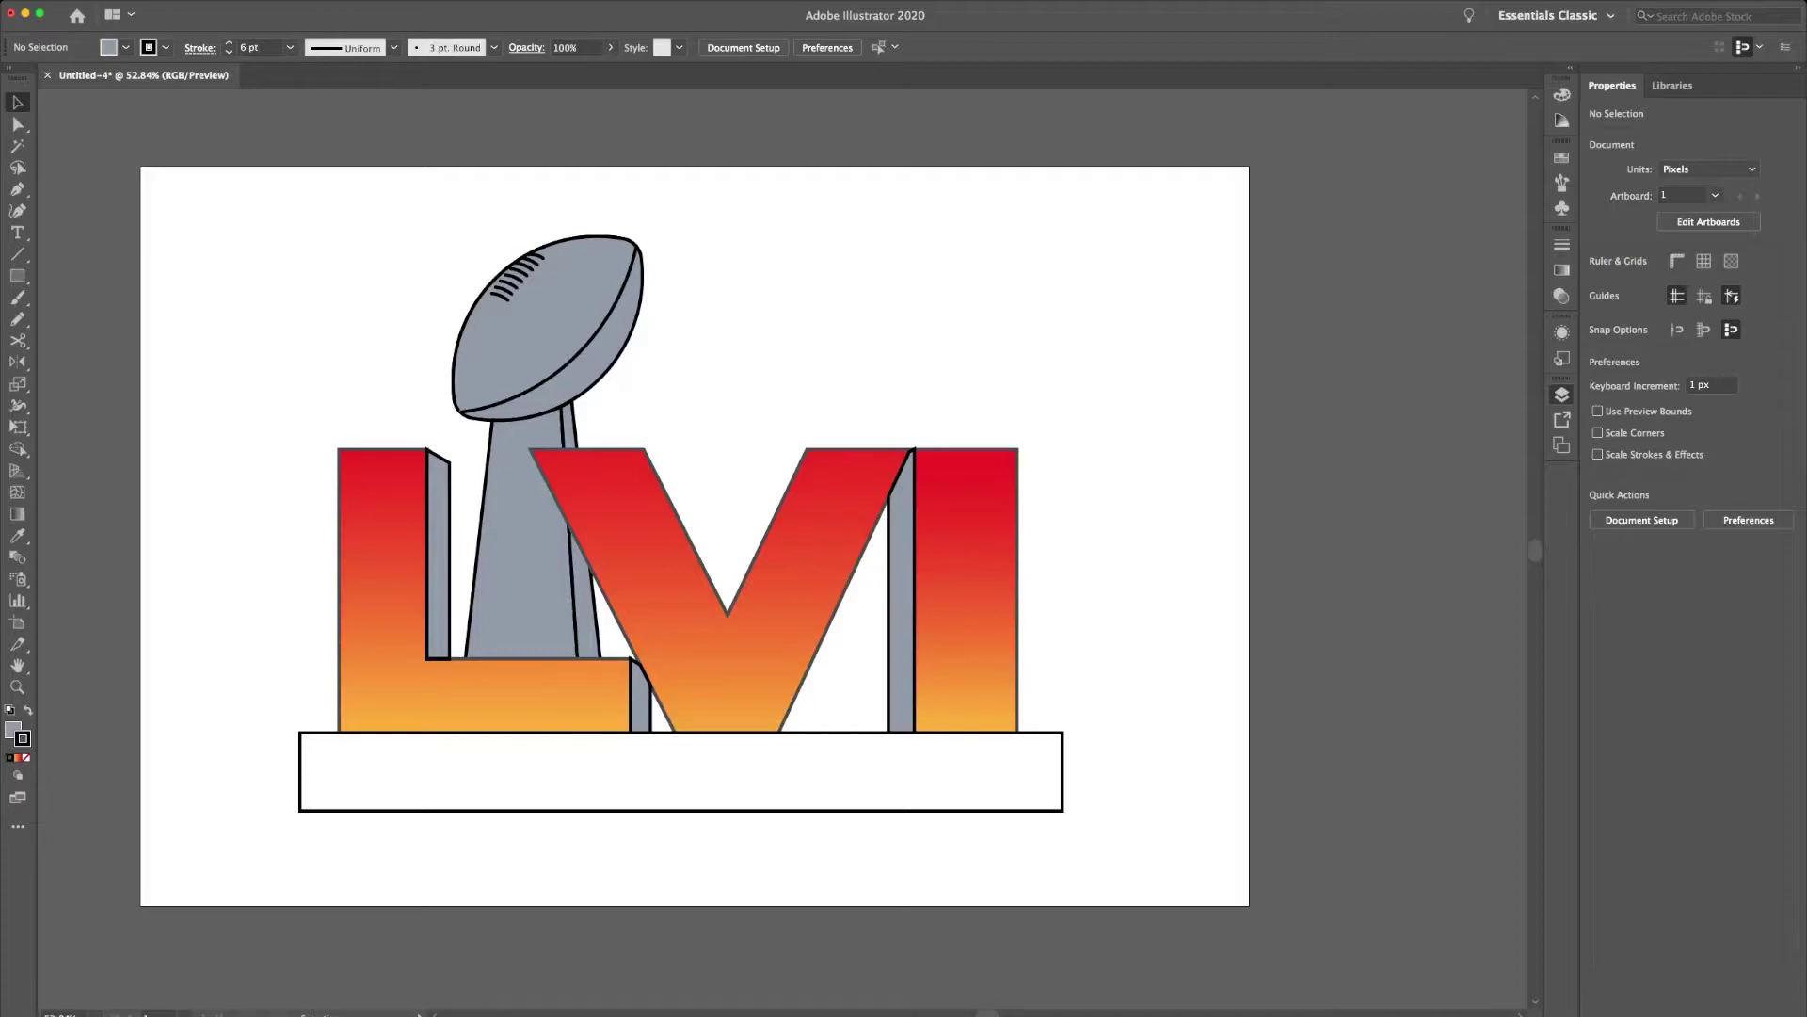
{"action": "left_click", "coordinate": [1062, 764]}
Give the base bar a grey fill and black outline, and resize its inner copy.
{"action": "key", "text": "p"}
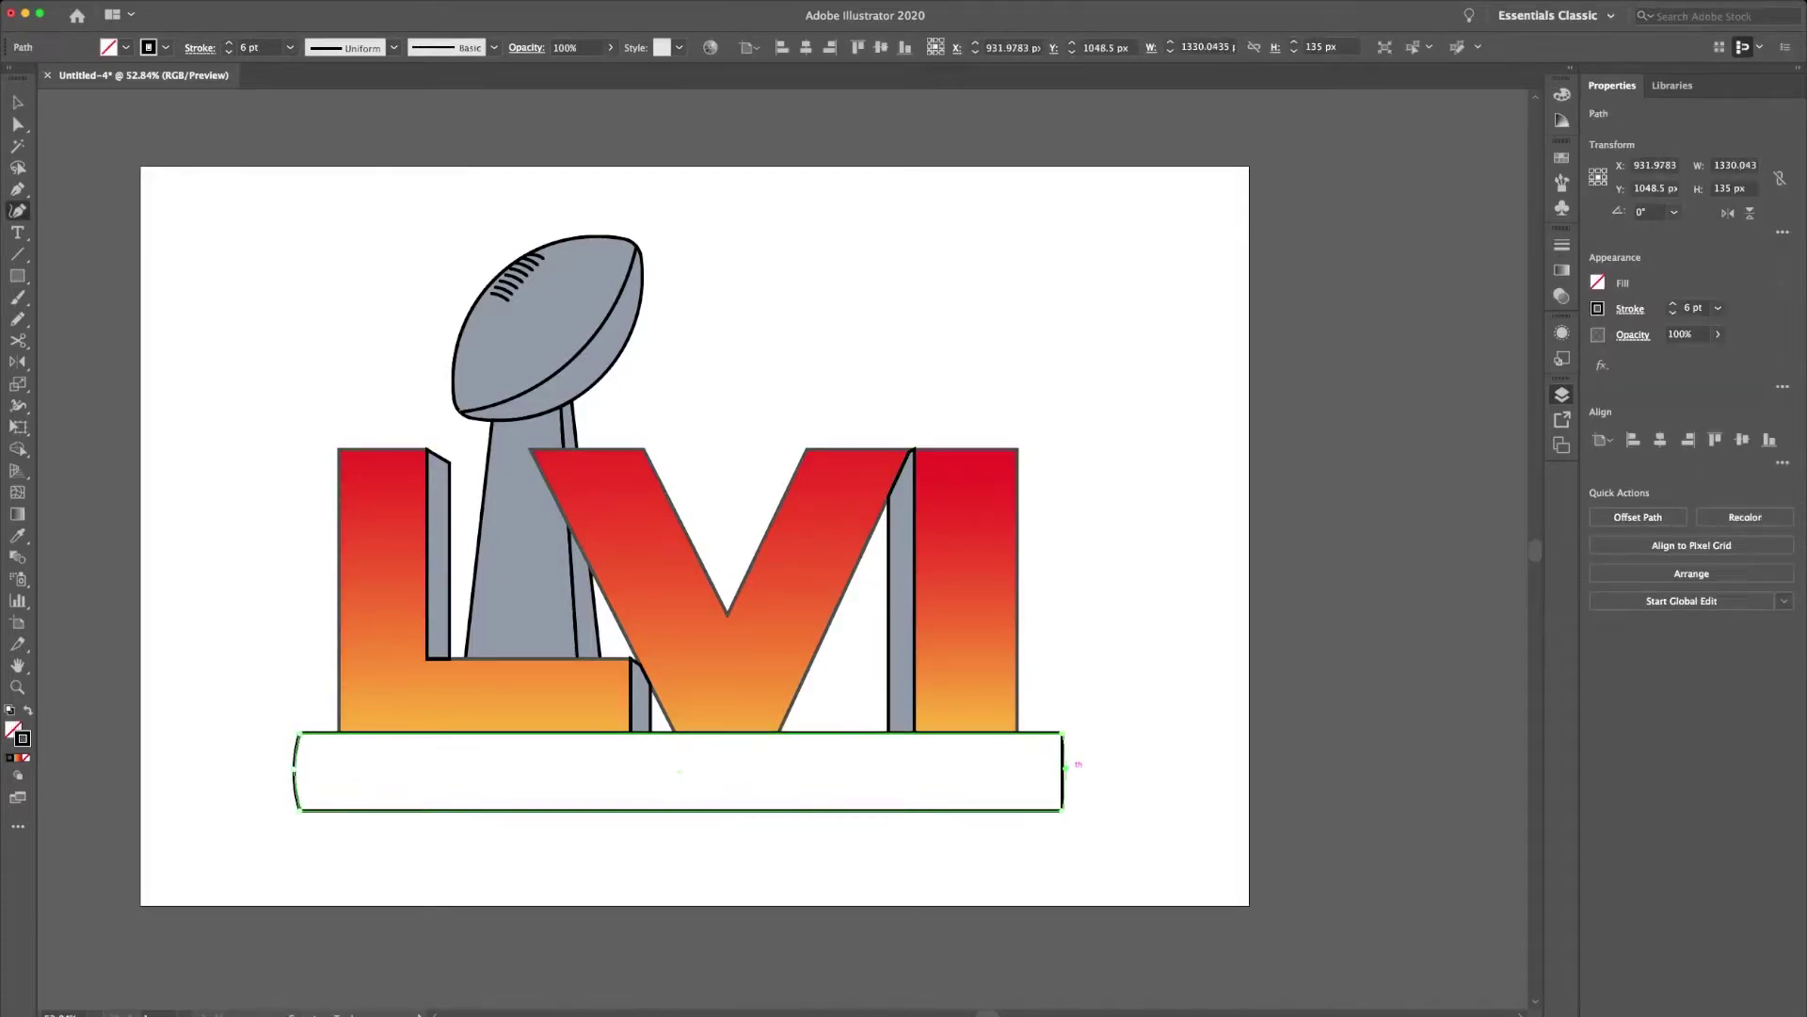
{"action": "key", "text": "v"}
{"action": "key", "text": "ctrl+shift+a"}
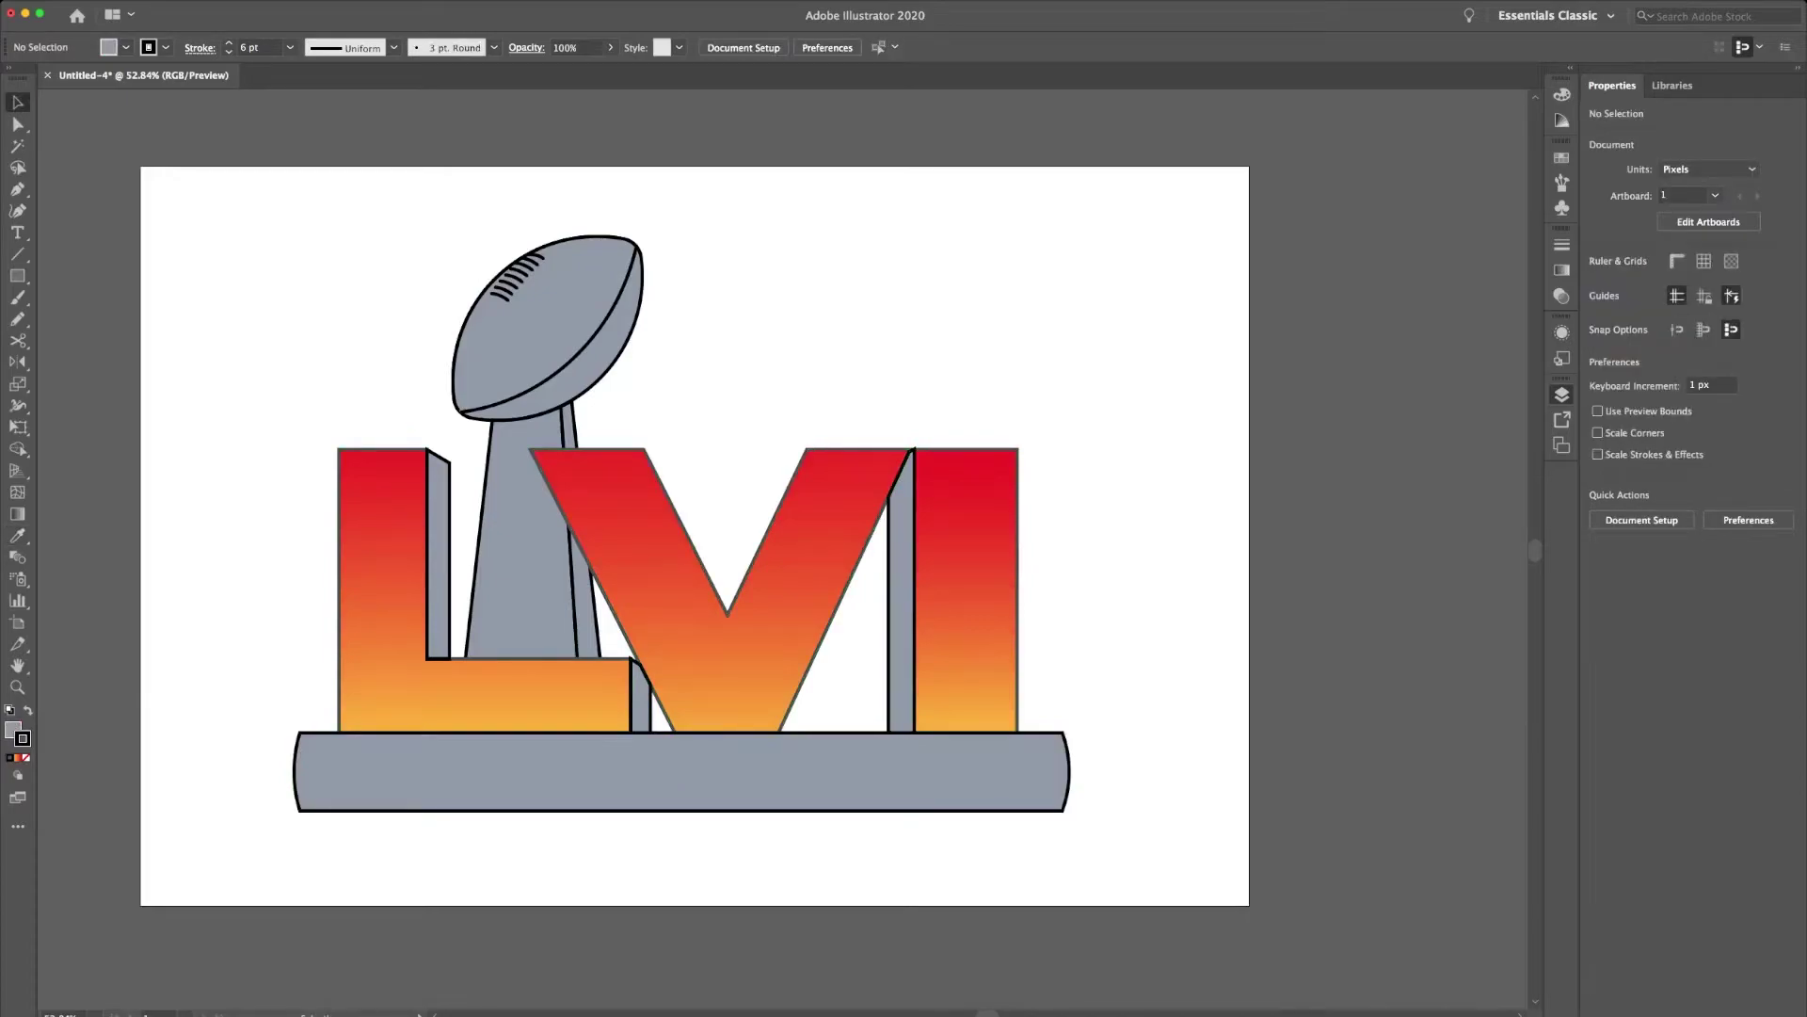
{"action": "double_click", "coordinate": [344, 554]}
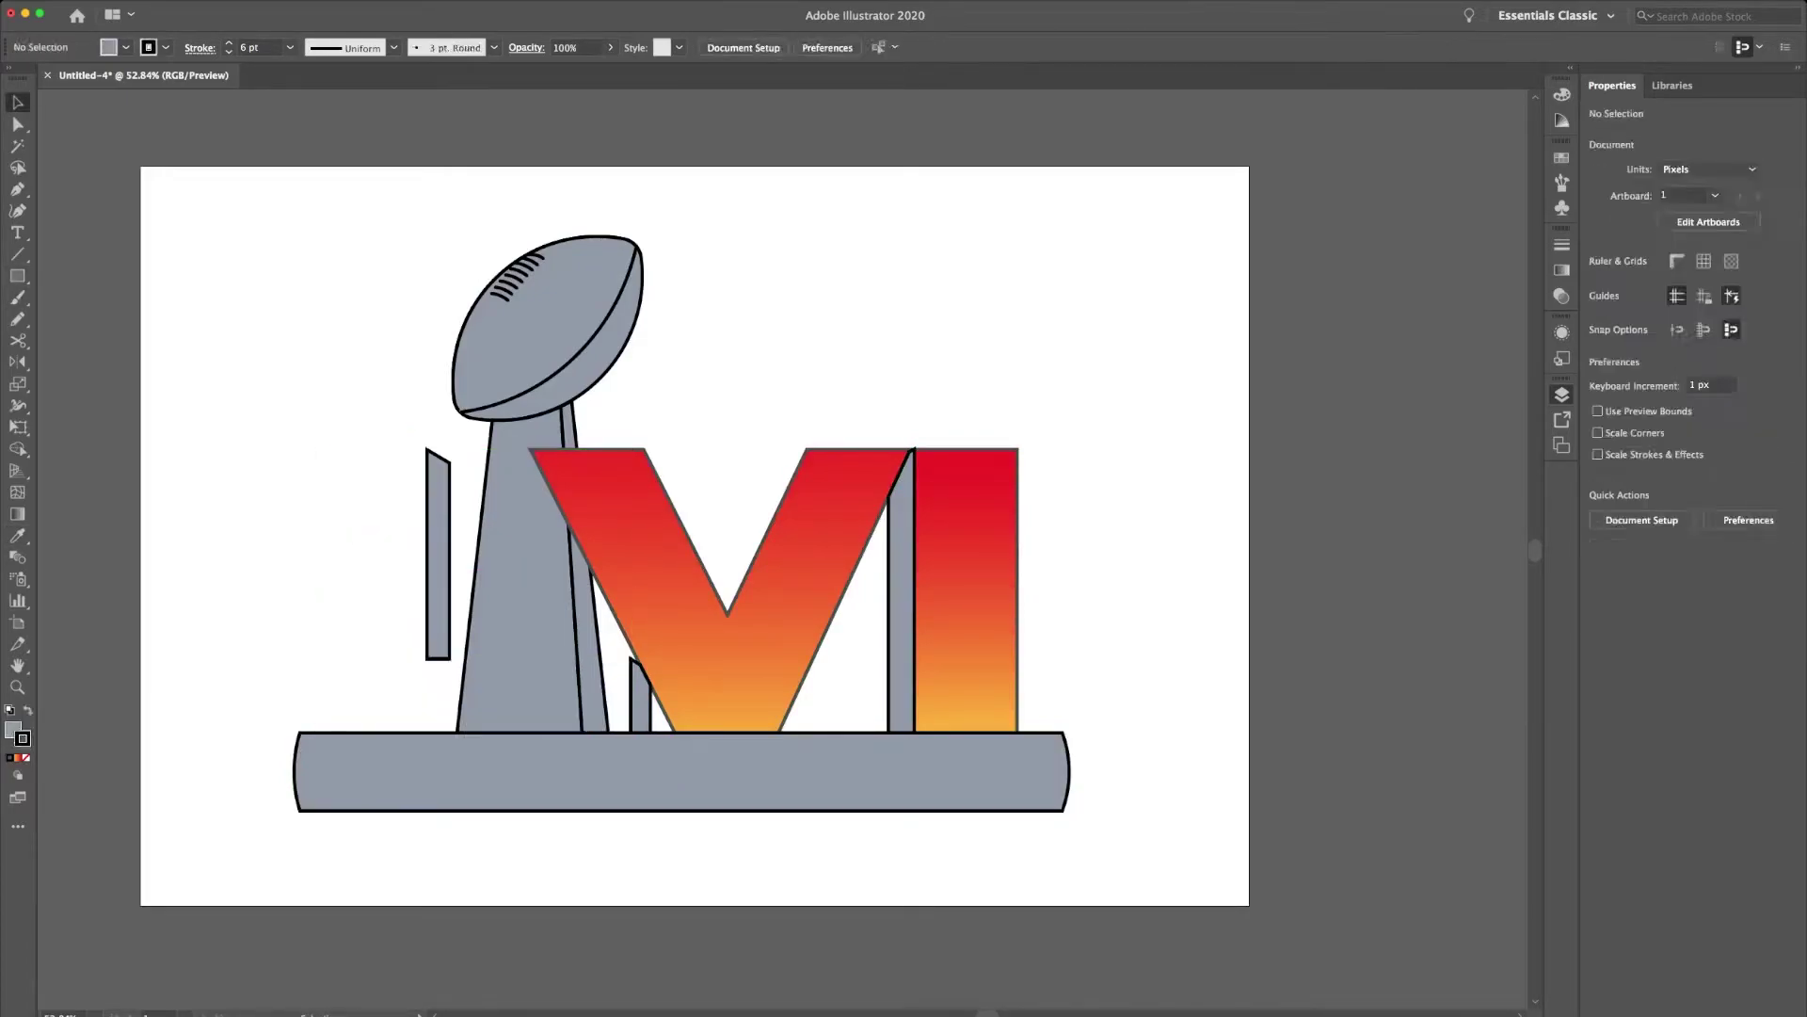
{"action": "key", "text": "Escape"}
{"action": "left_click", "coordinate": [396, 796]}
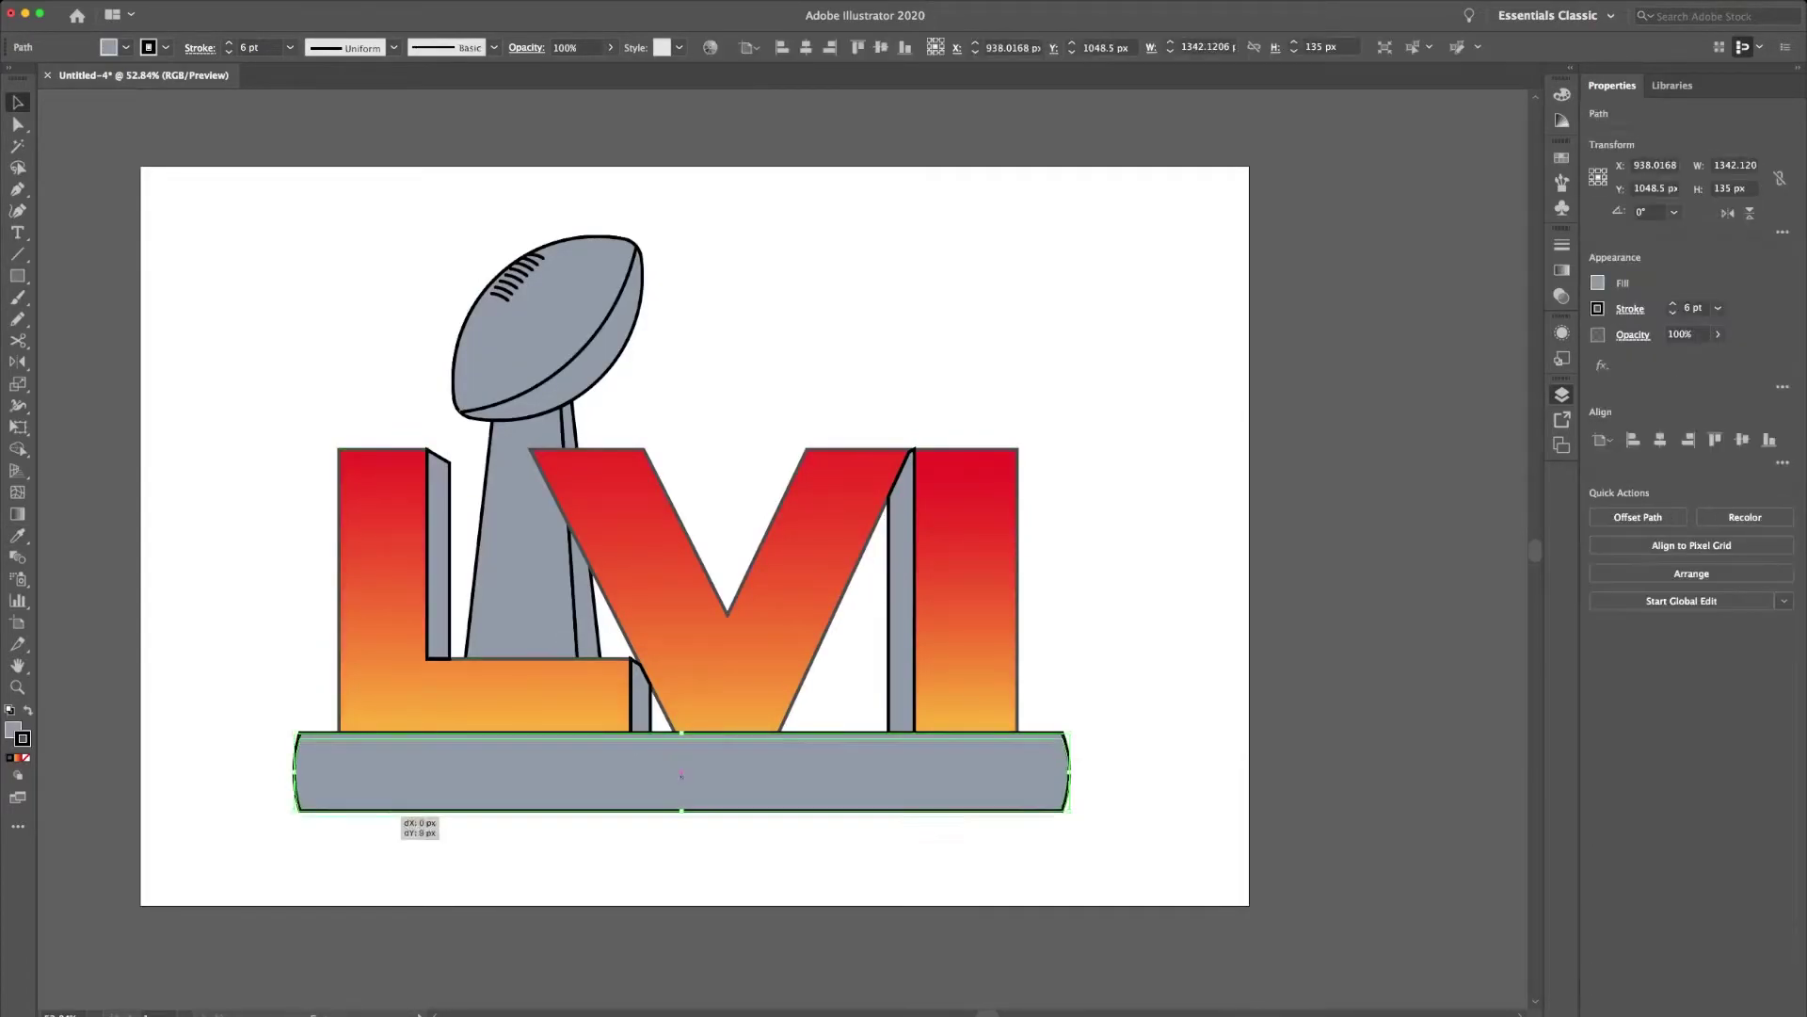
{"action": "left_click_drag", "start_coordinate": [325, 807], "coordinate": [301, 806]}
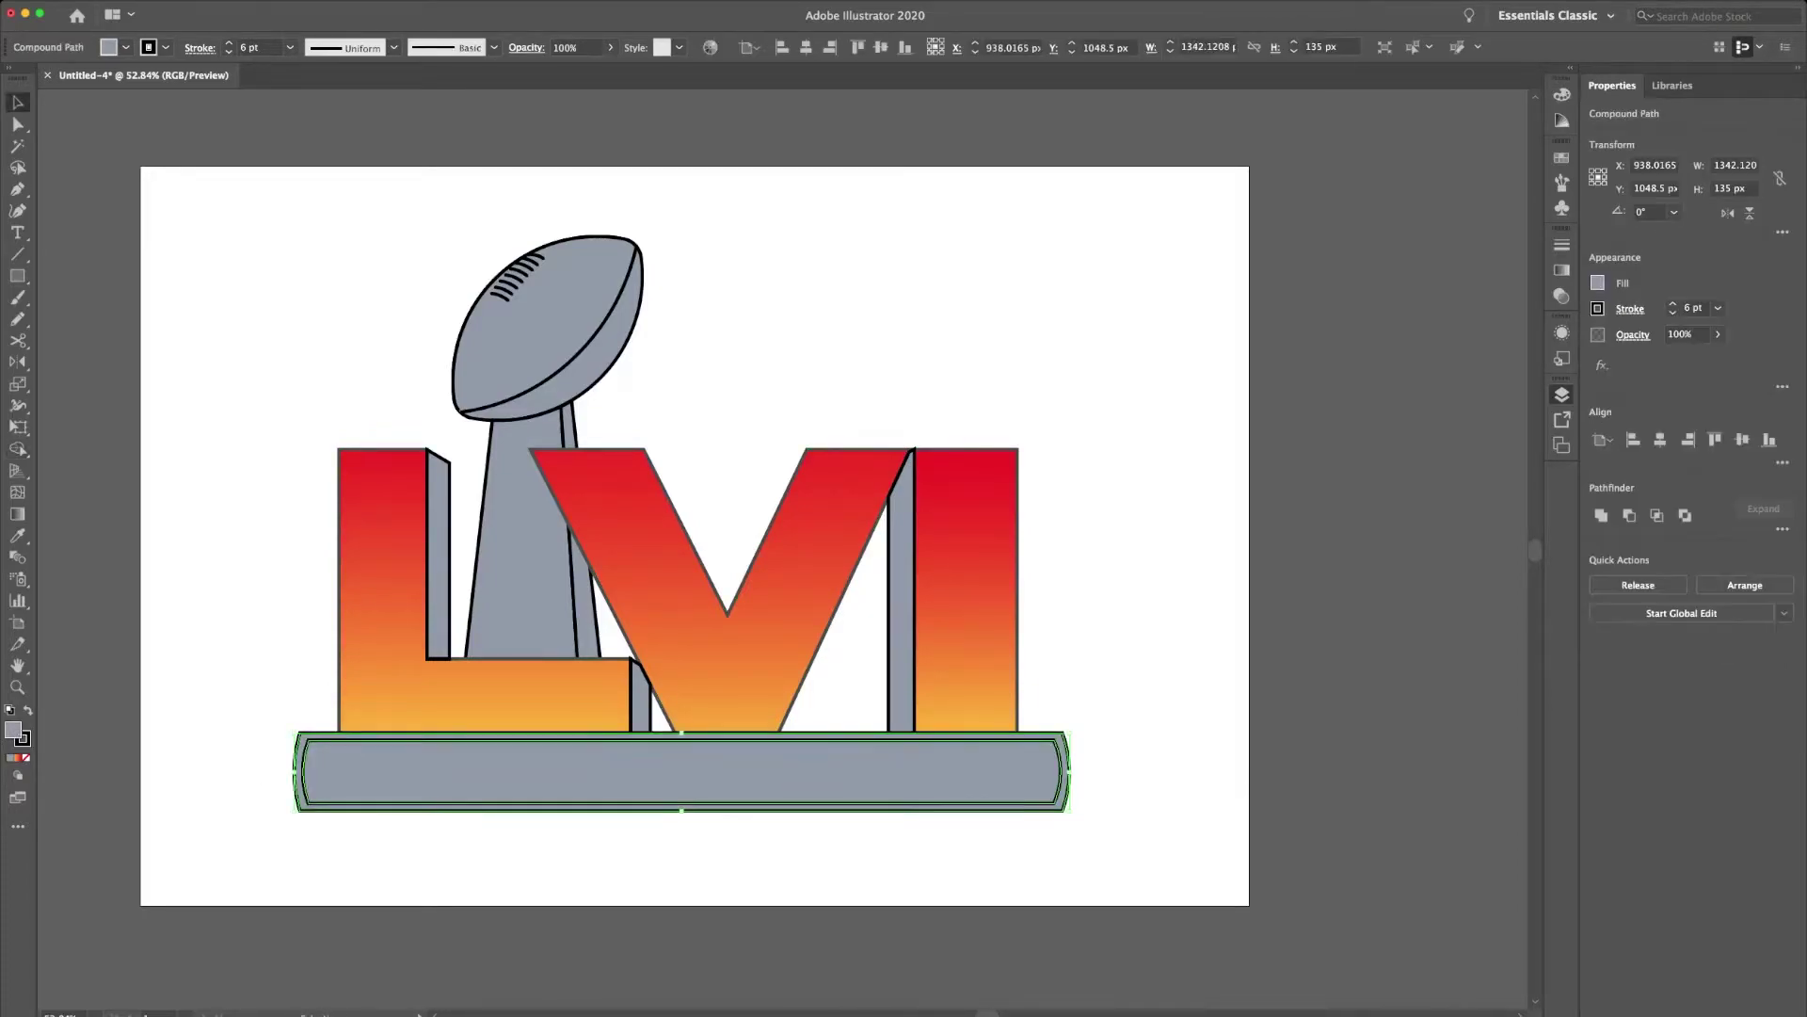
{"action": "key", "text": "ctrl+shift+a"}
Clear the base's outline and grey fill, then swap its fill and stroke colours.
{"action": "left_click", "coordinate": [306, 764]}
{"action": "key", "text": "slash"}
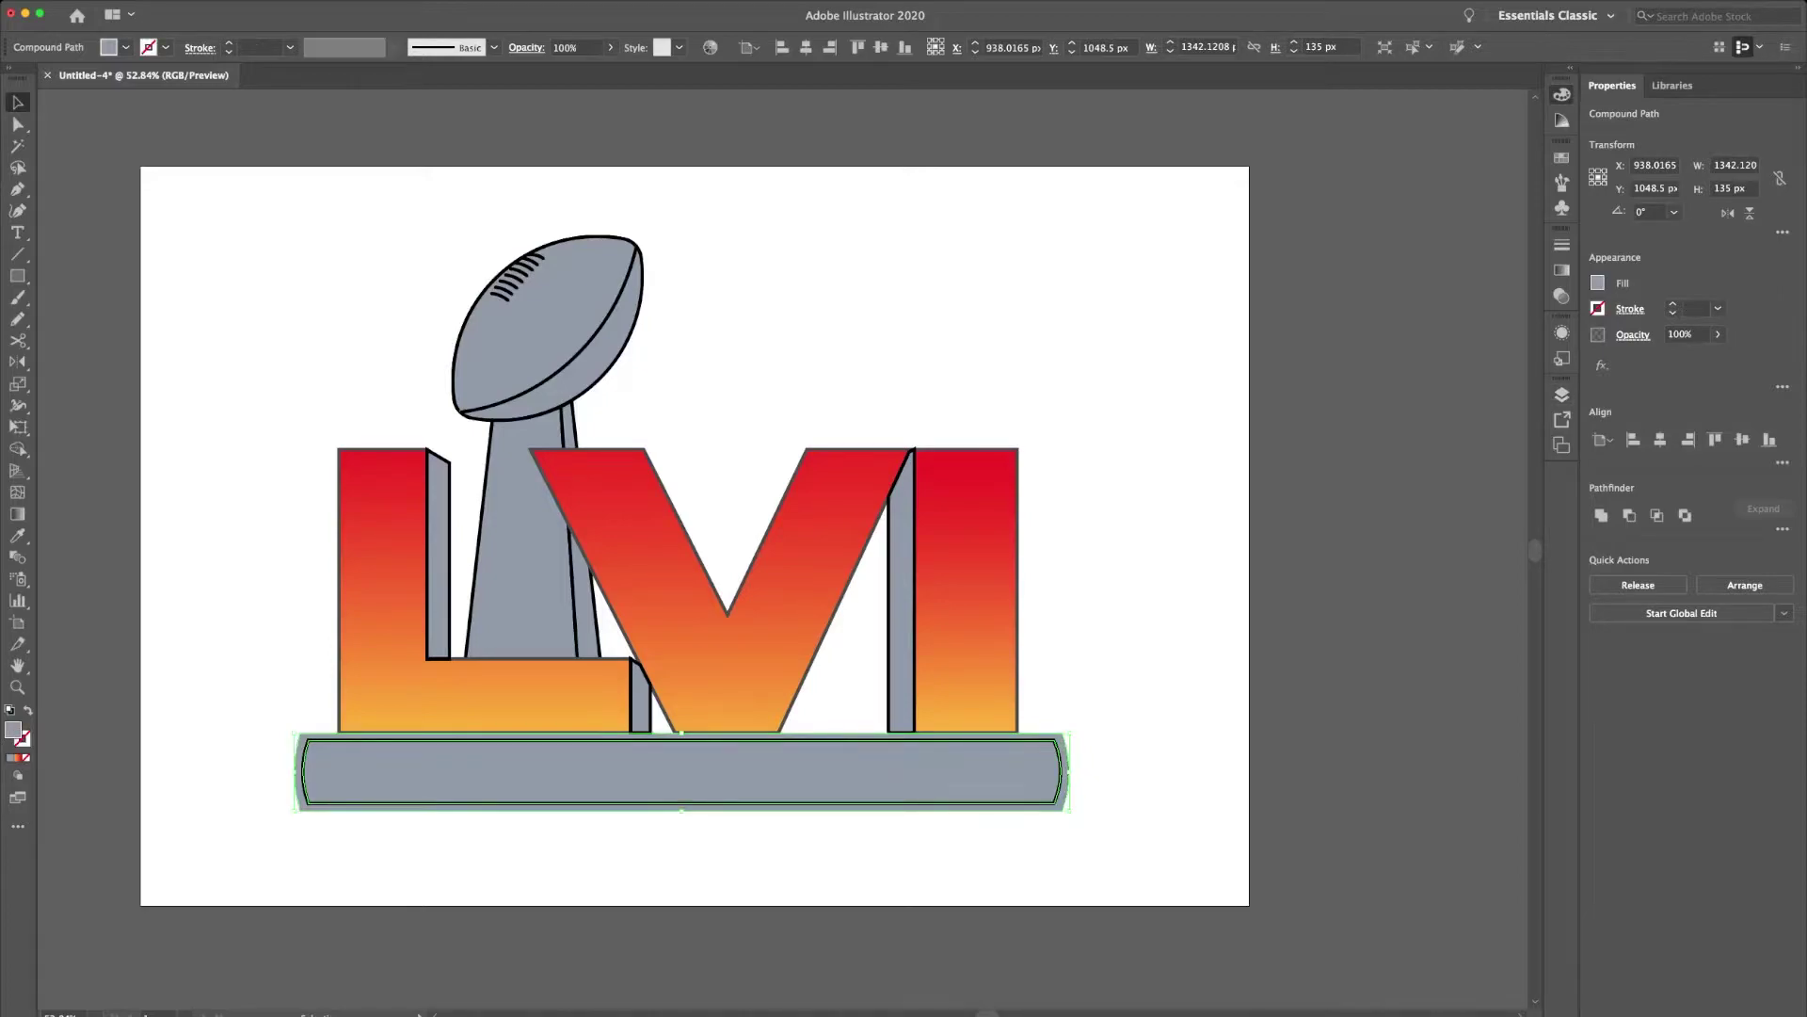
{"action": "key", "text": "x"}
{"action": "key", "text": "slash"}
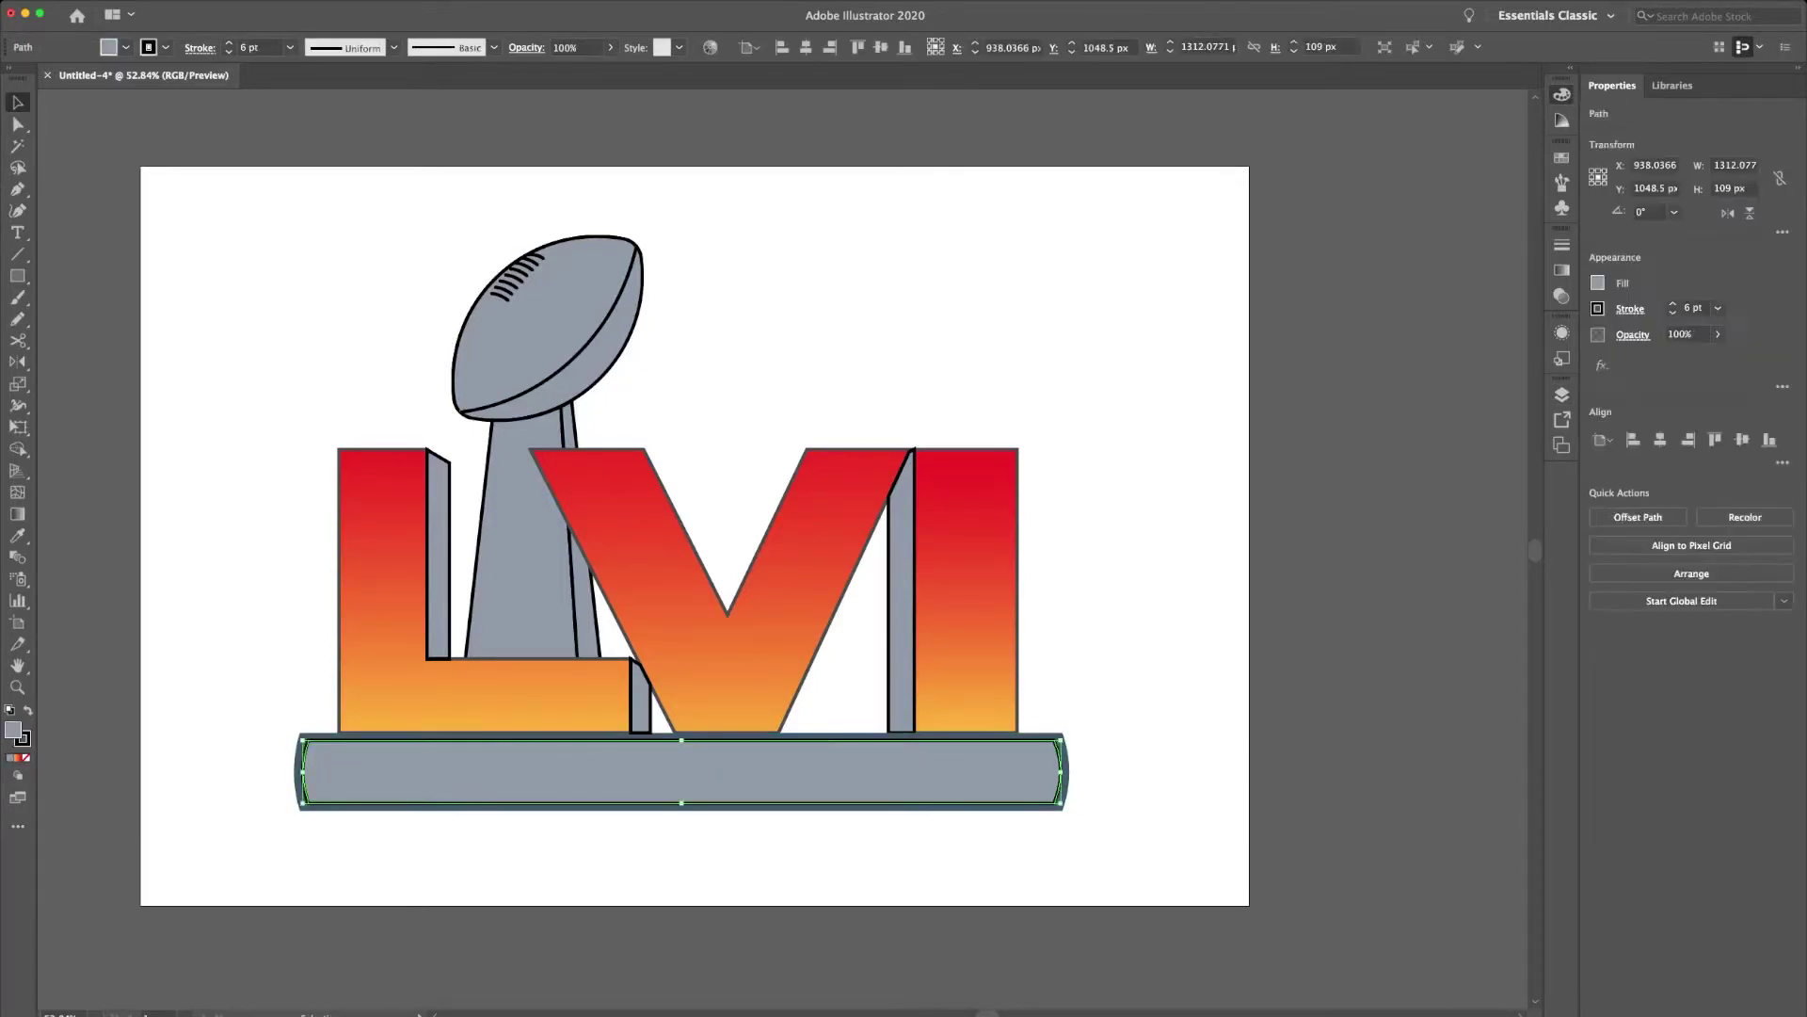
{"action": "left_click", "coordinate": [28, 711]}
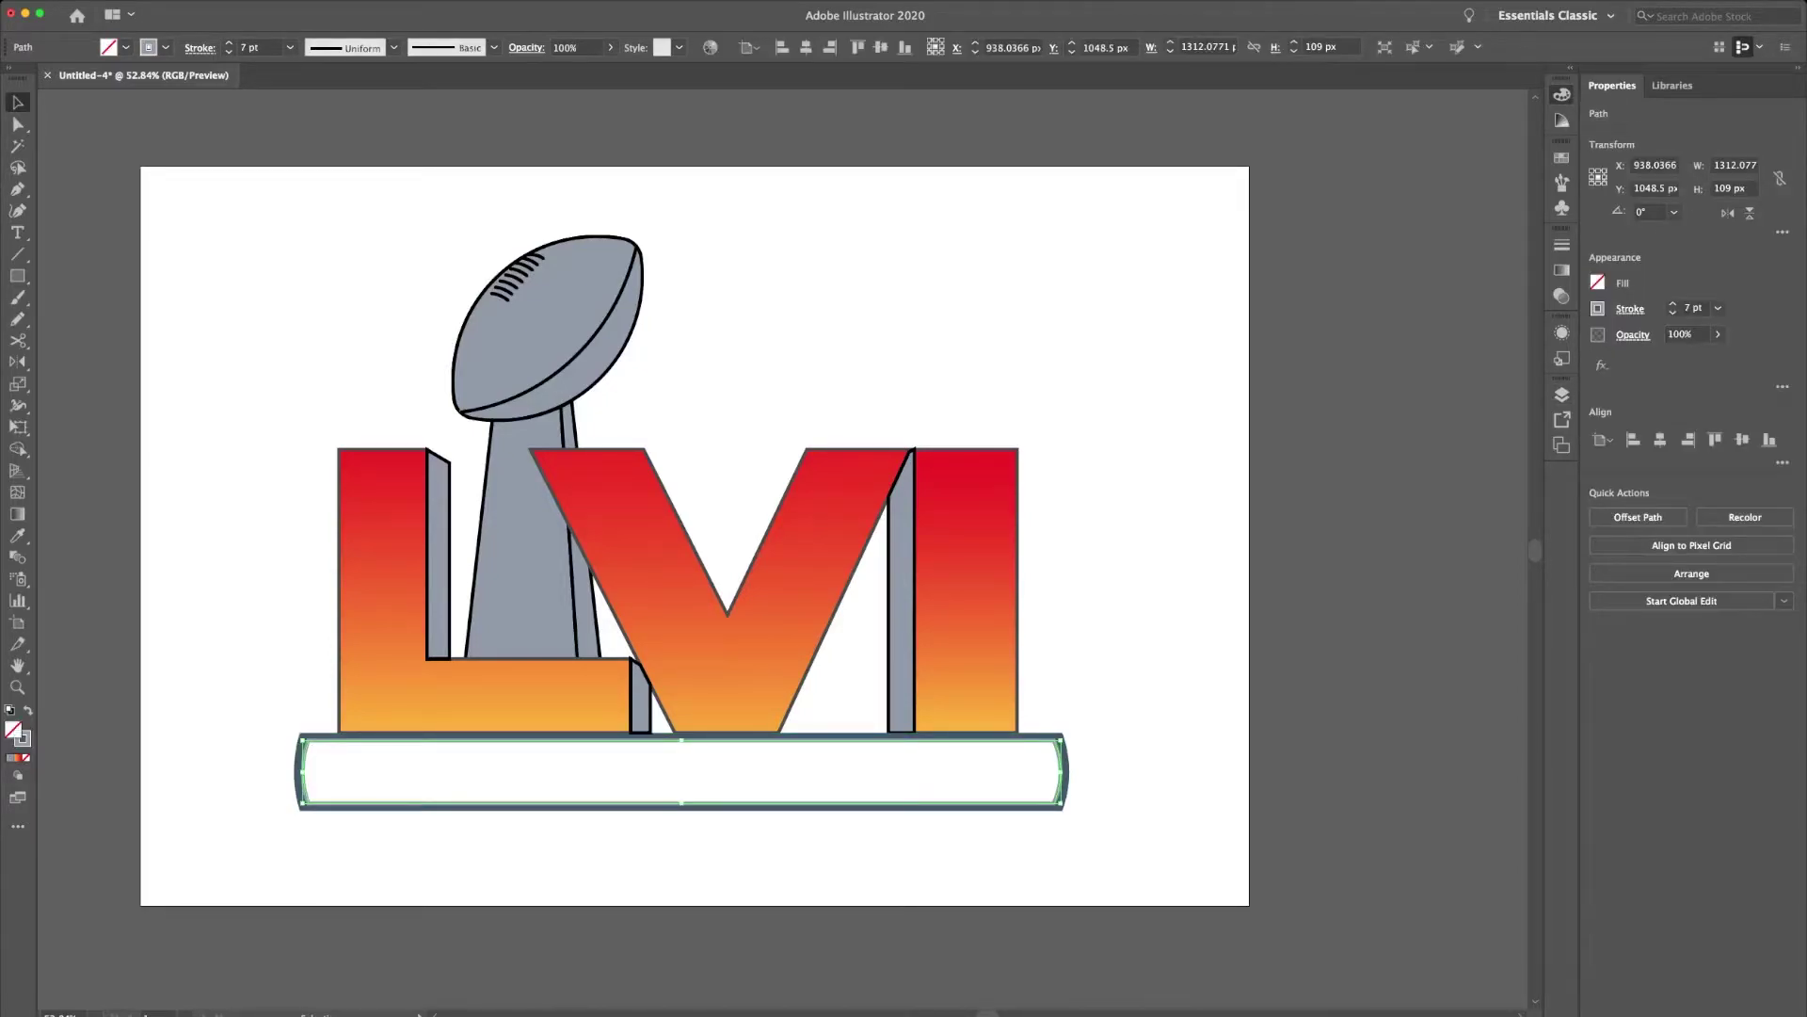
Fill the base bar with a reversed linear gradient so it is light on top.
{"action": "key", "text": "g"}
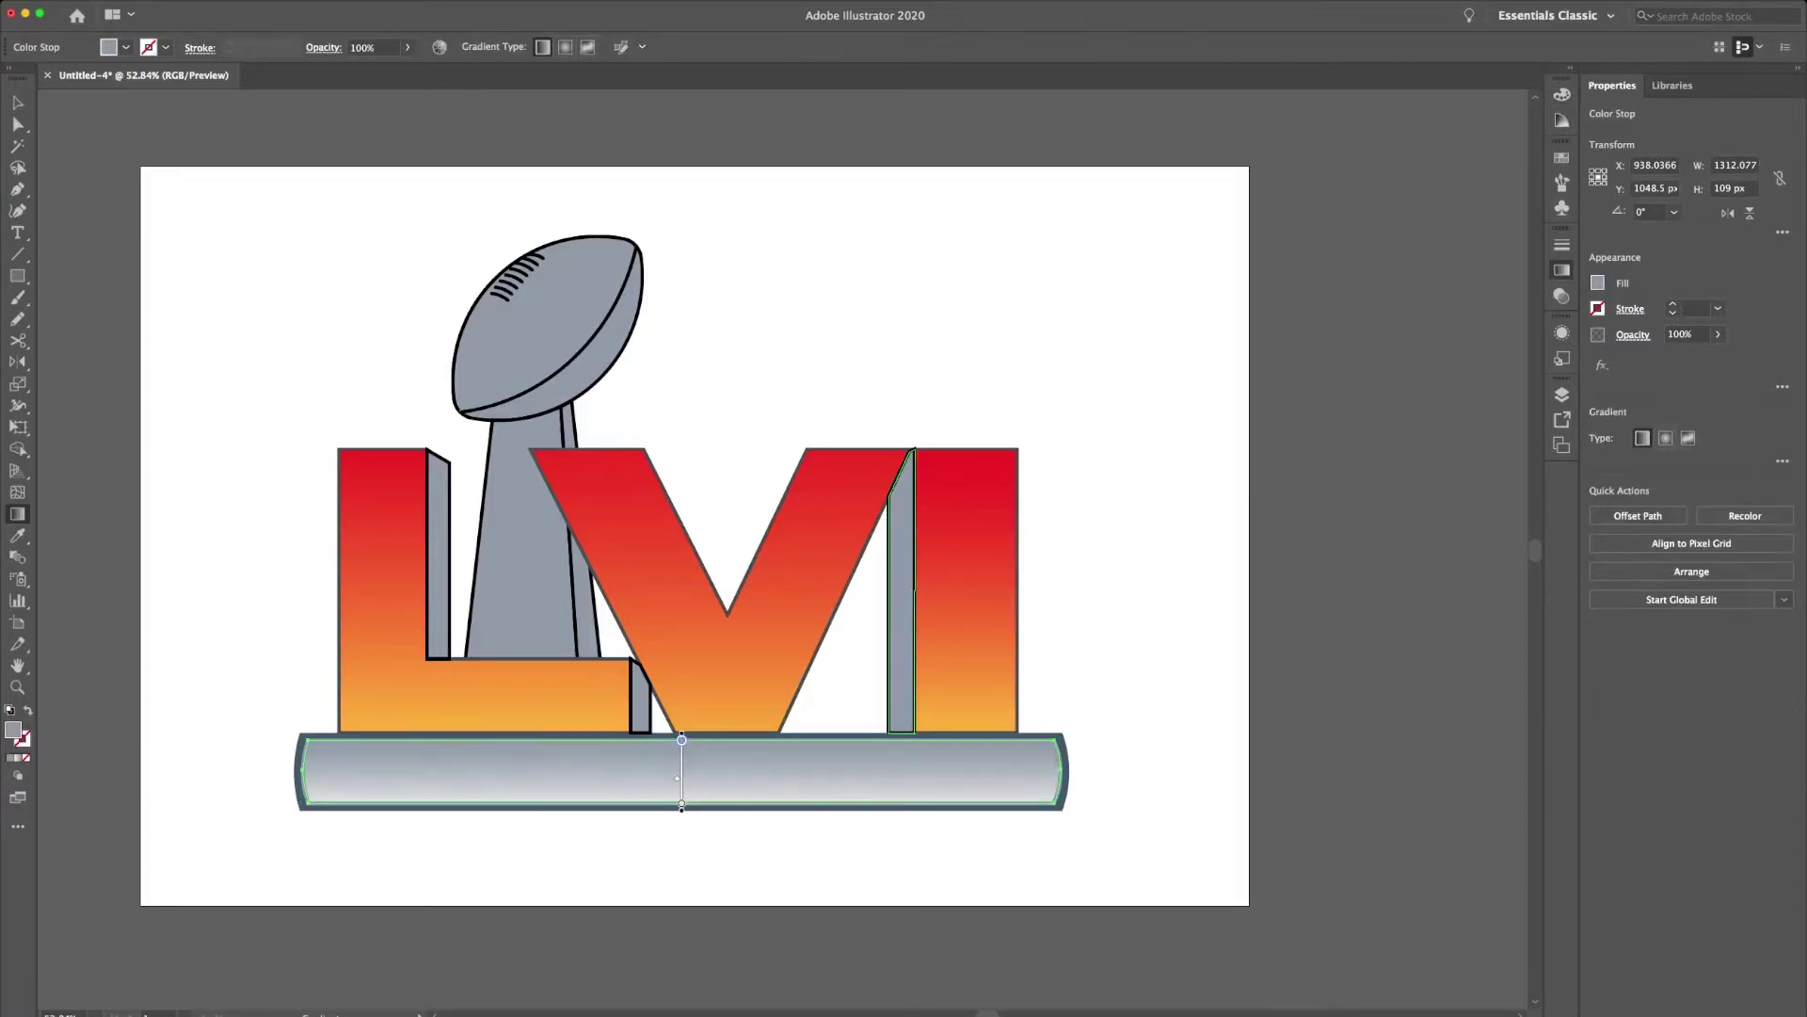
{"action": "left_click_drag", "start_coordinate": [682, 744], "coordinate": [681, 814]}
{"action": "key", "text": "v"}
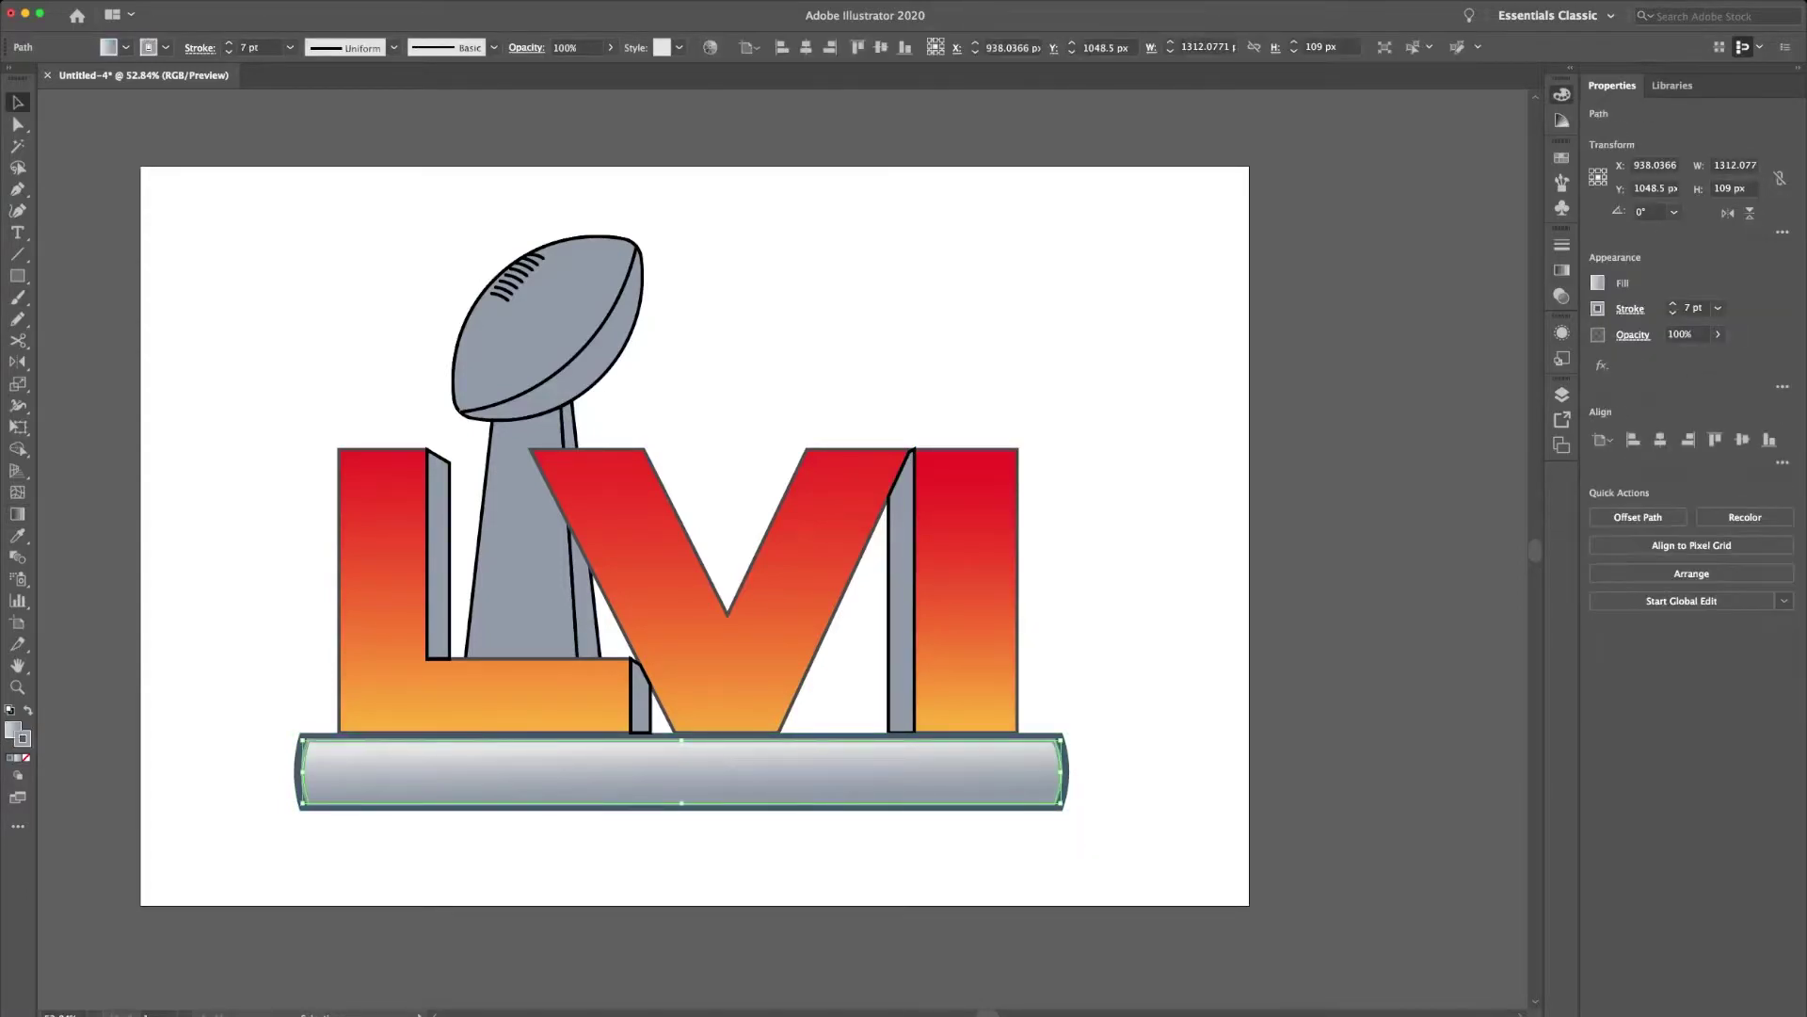
{"action": "key", "text": "super+shift+a"}
{"action": "left_click", "coordinate": [720, 744]}
{"action": "key", "text": "super+shift+a"}
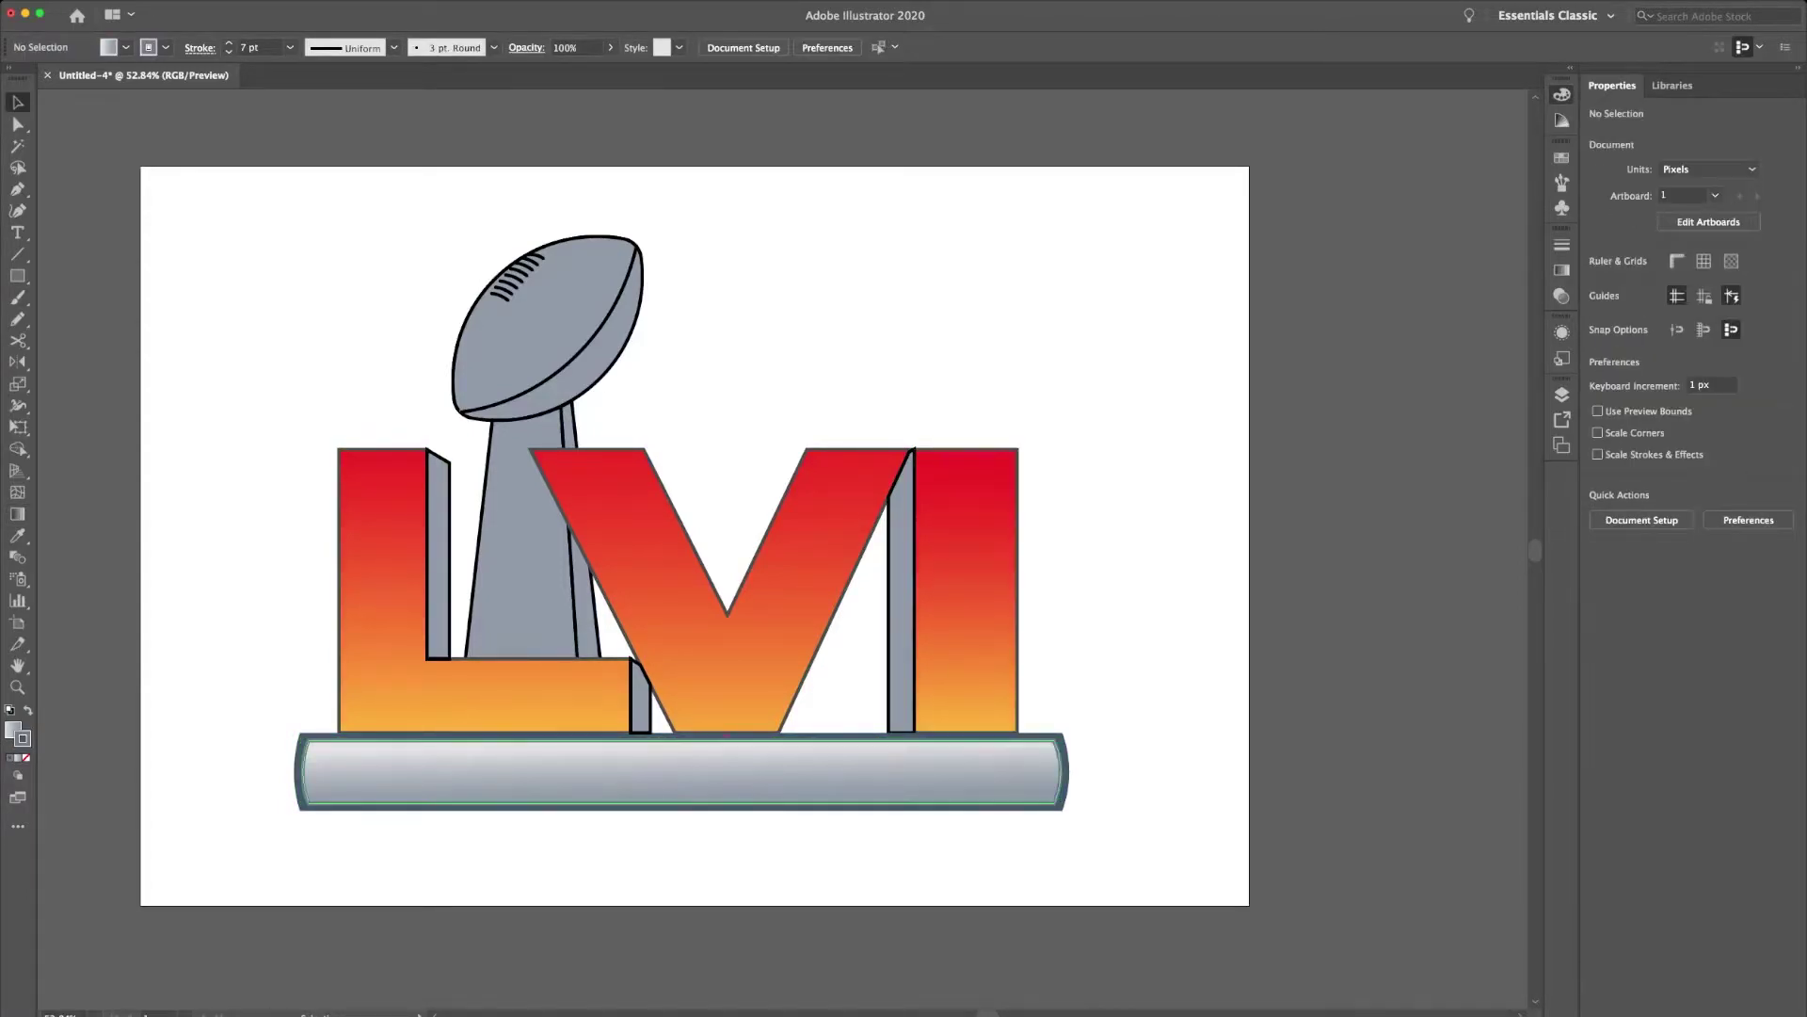
{"action": "left_click", "coordinate": [386, 584]}
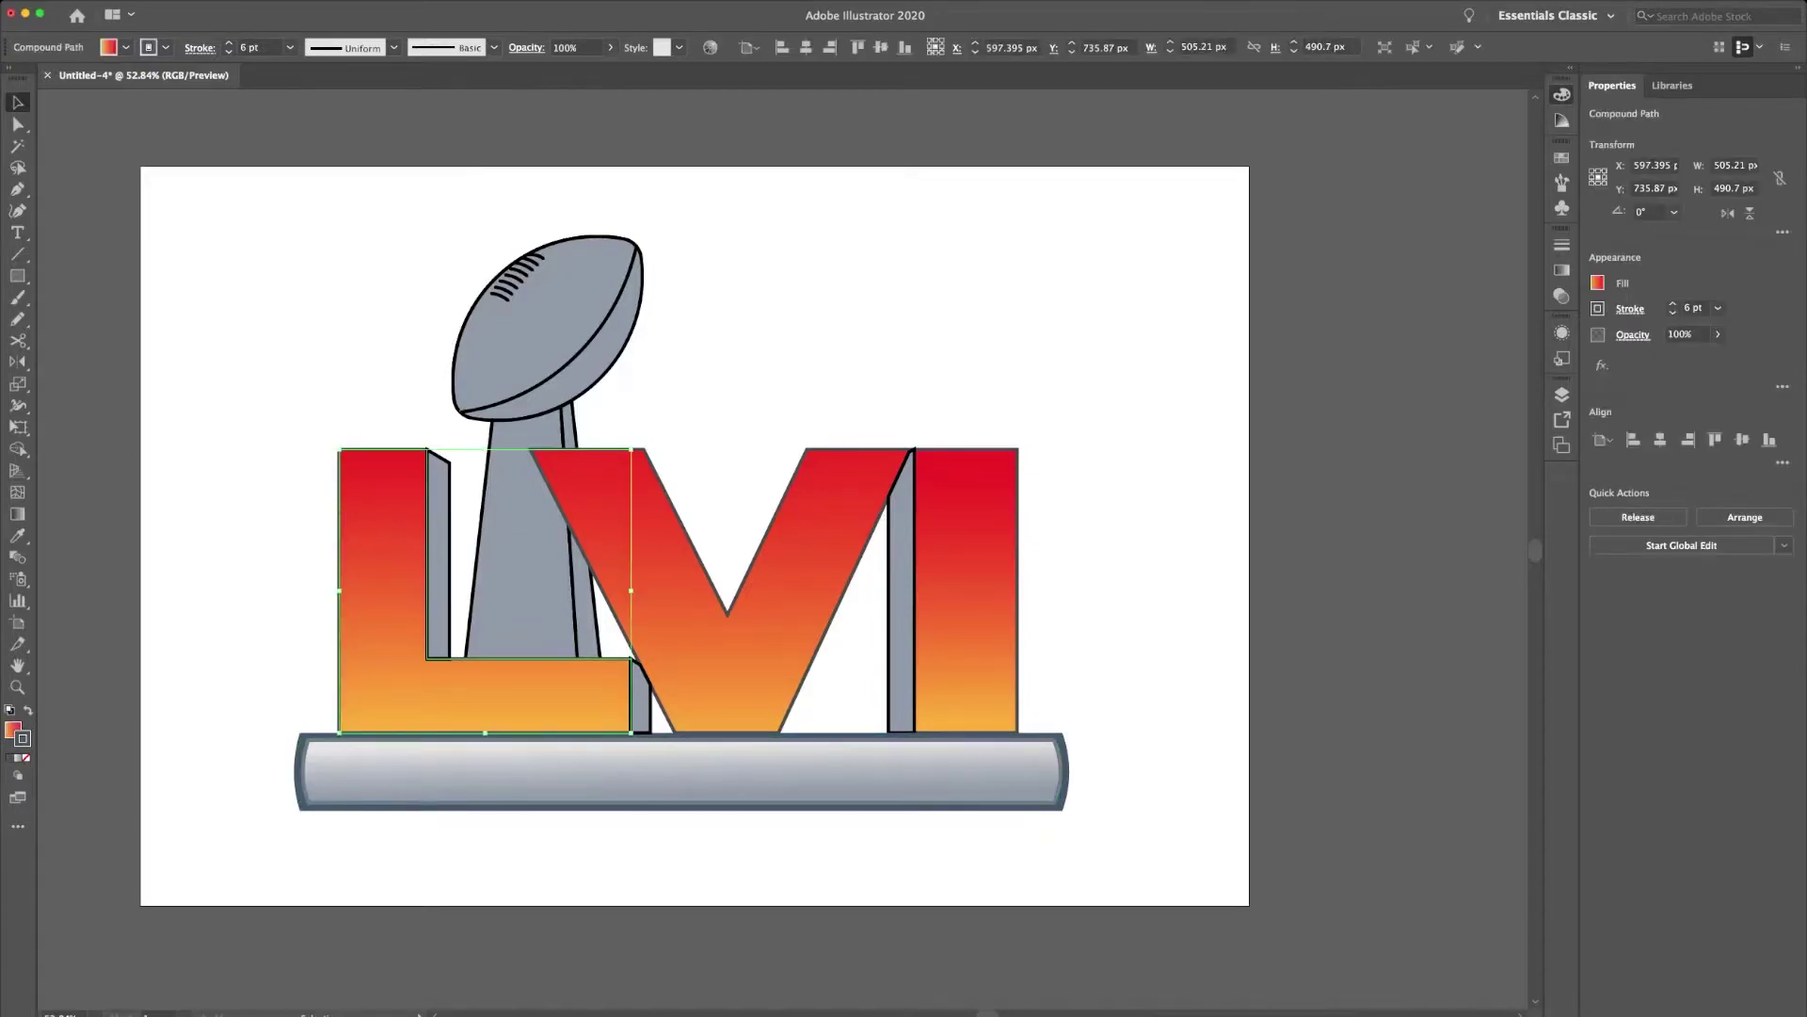
{"action": "key", "text": "ctrl+shift+a"}
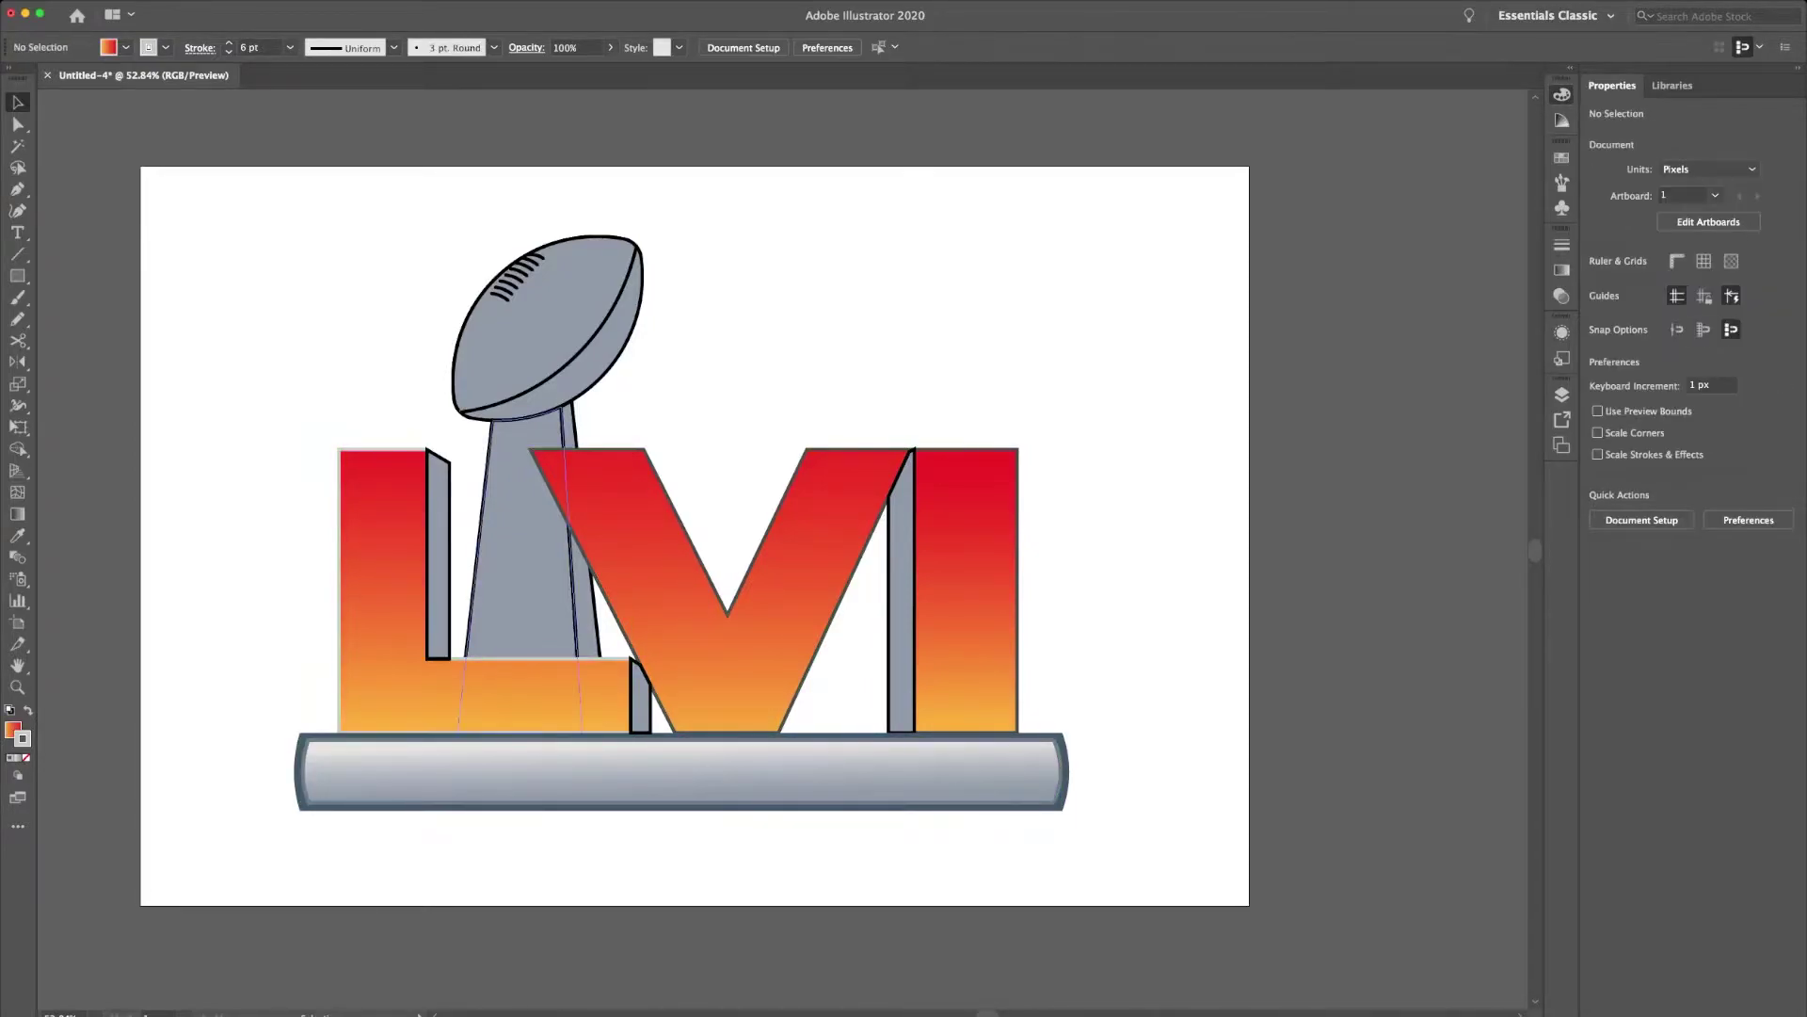
{"action": "left_click", "coordinate": [725, 527]}
{"action": "left_click", "coordinate": [965, 584]}
{"action": "key", "text": "ctrl+shift+a"}
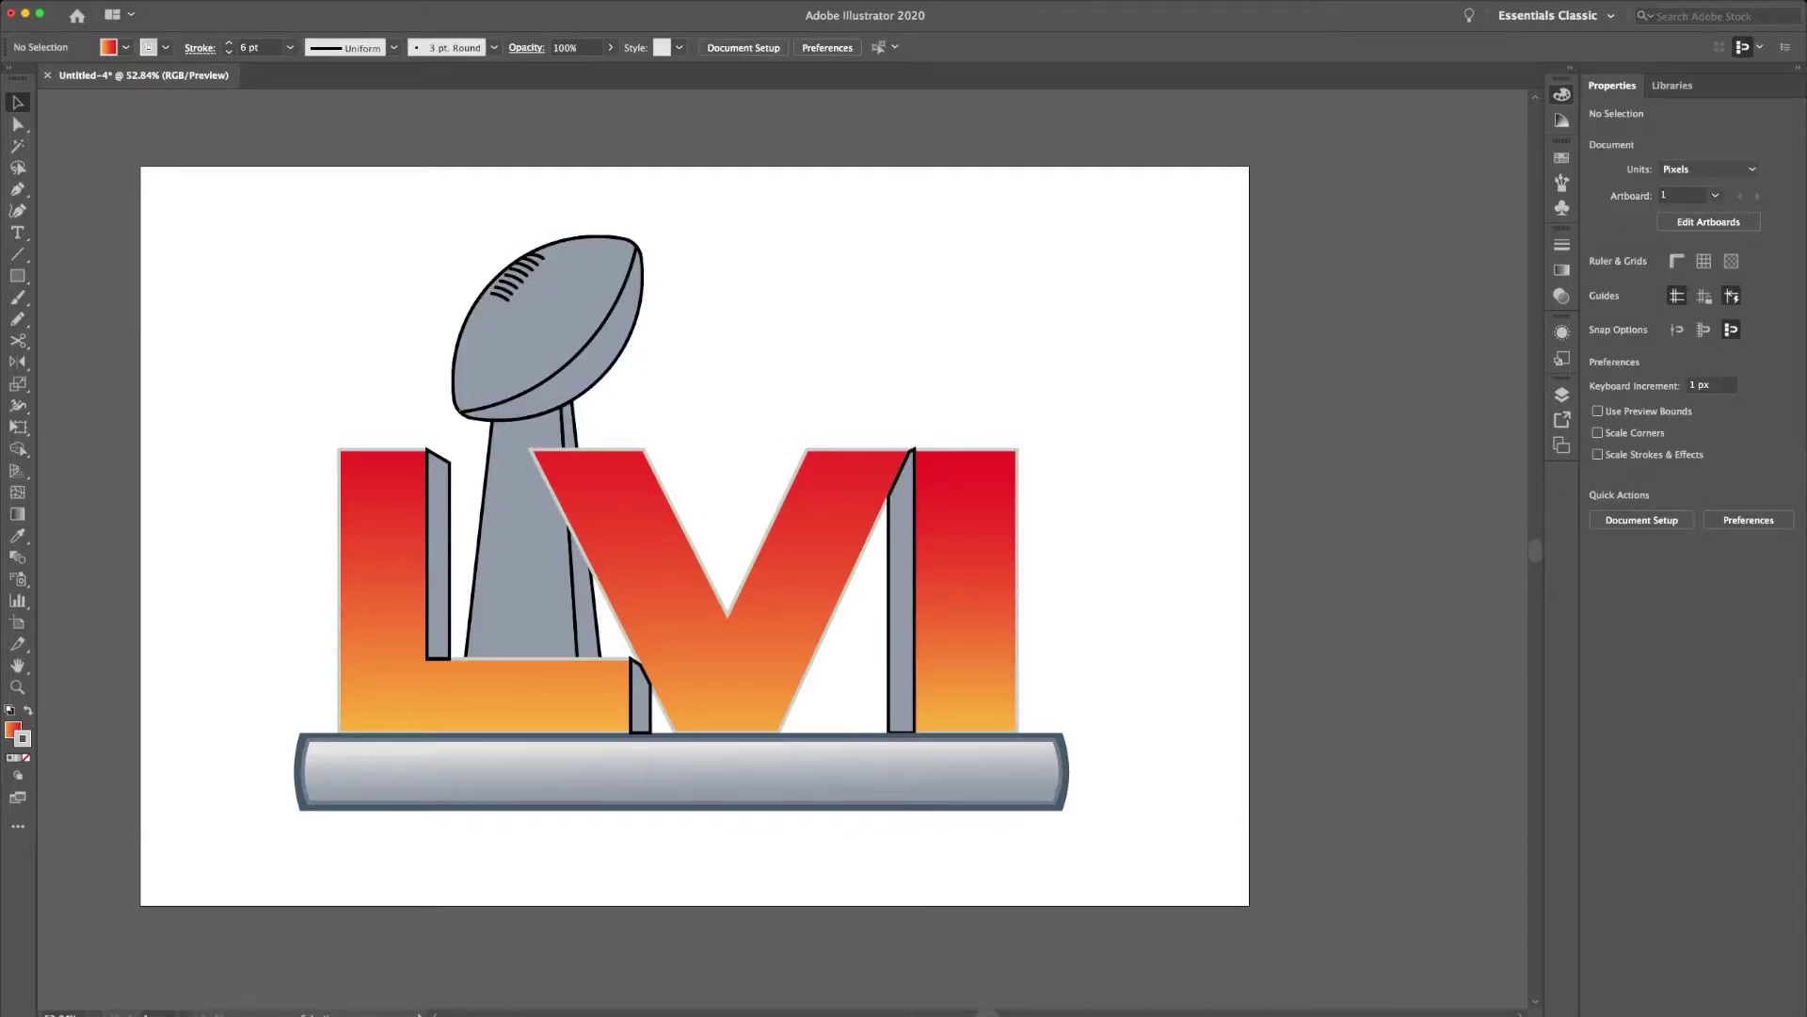
{"action": "left_click", "coordinate": [901, 593]}
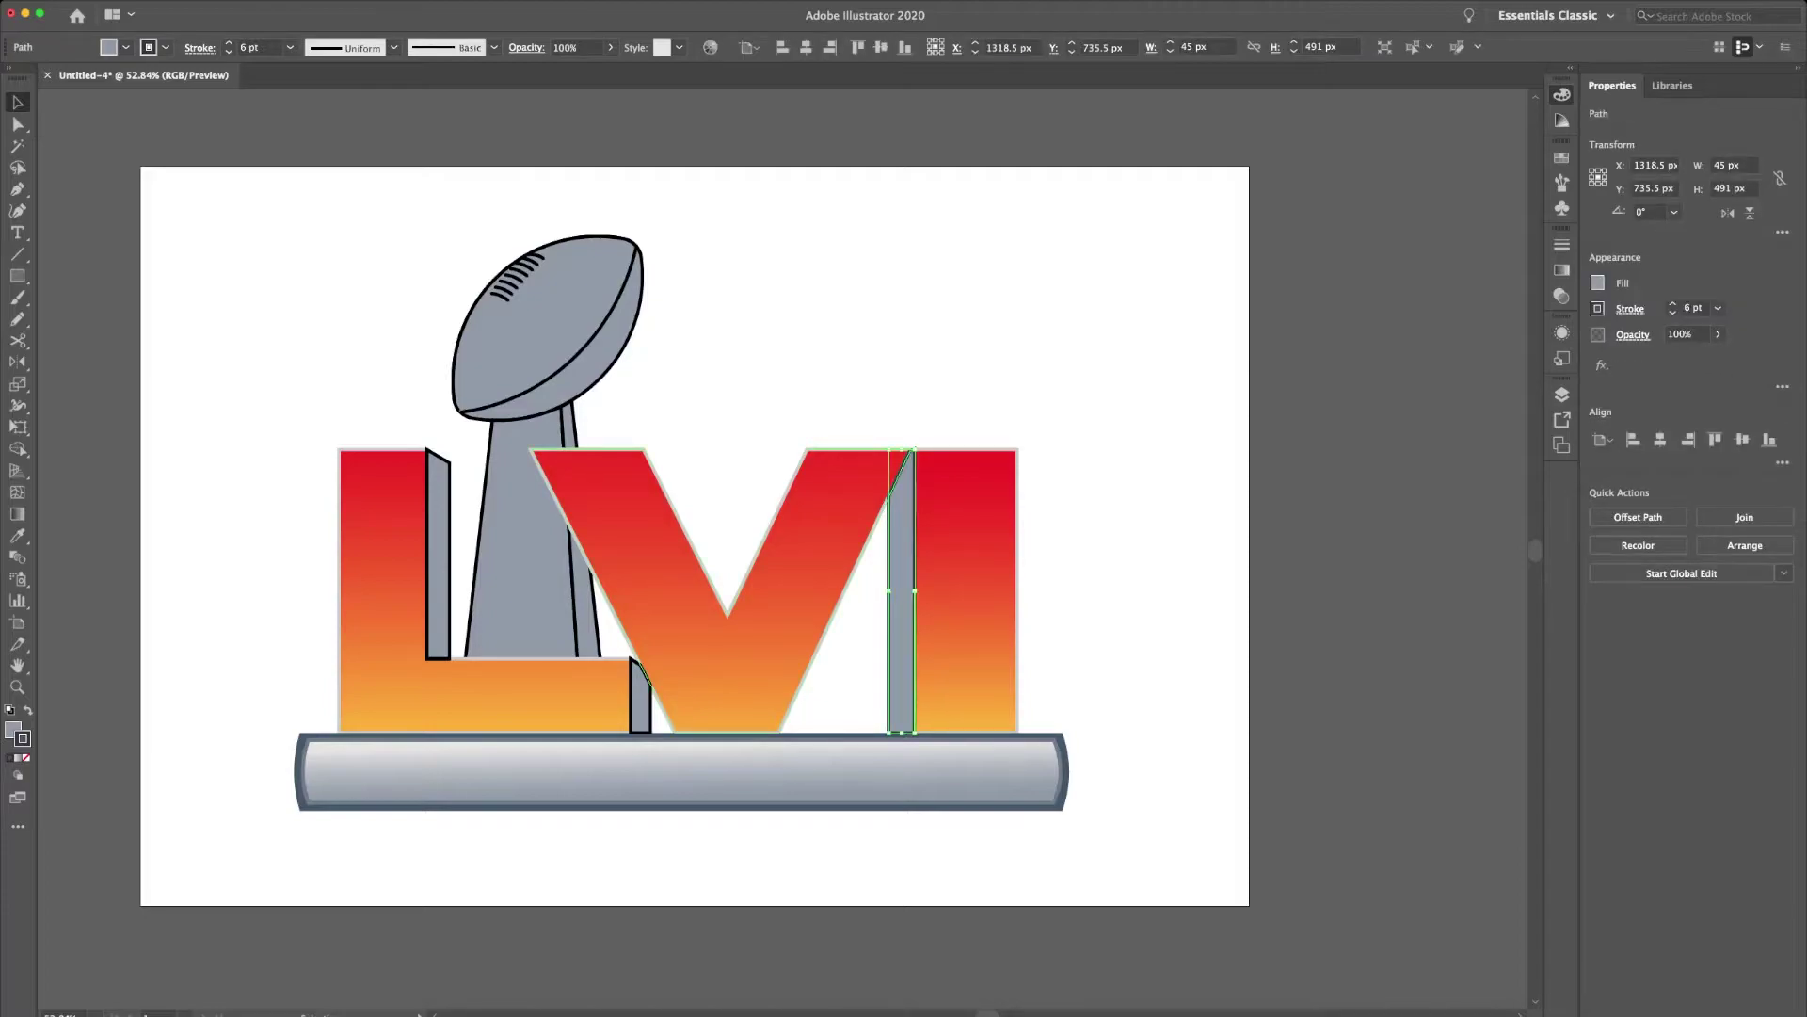
{"action": "key", "text": "ctrl+shift+a"}
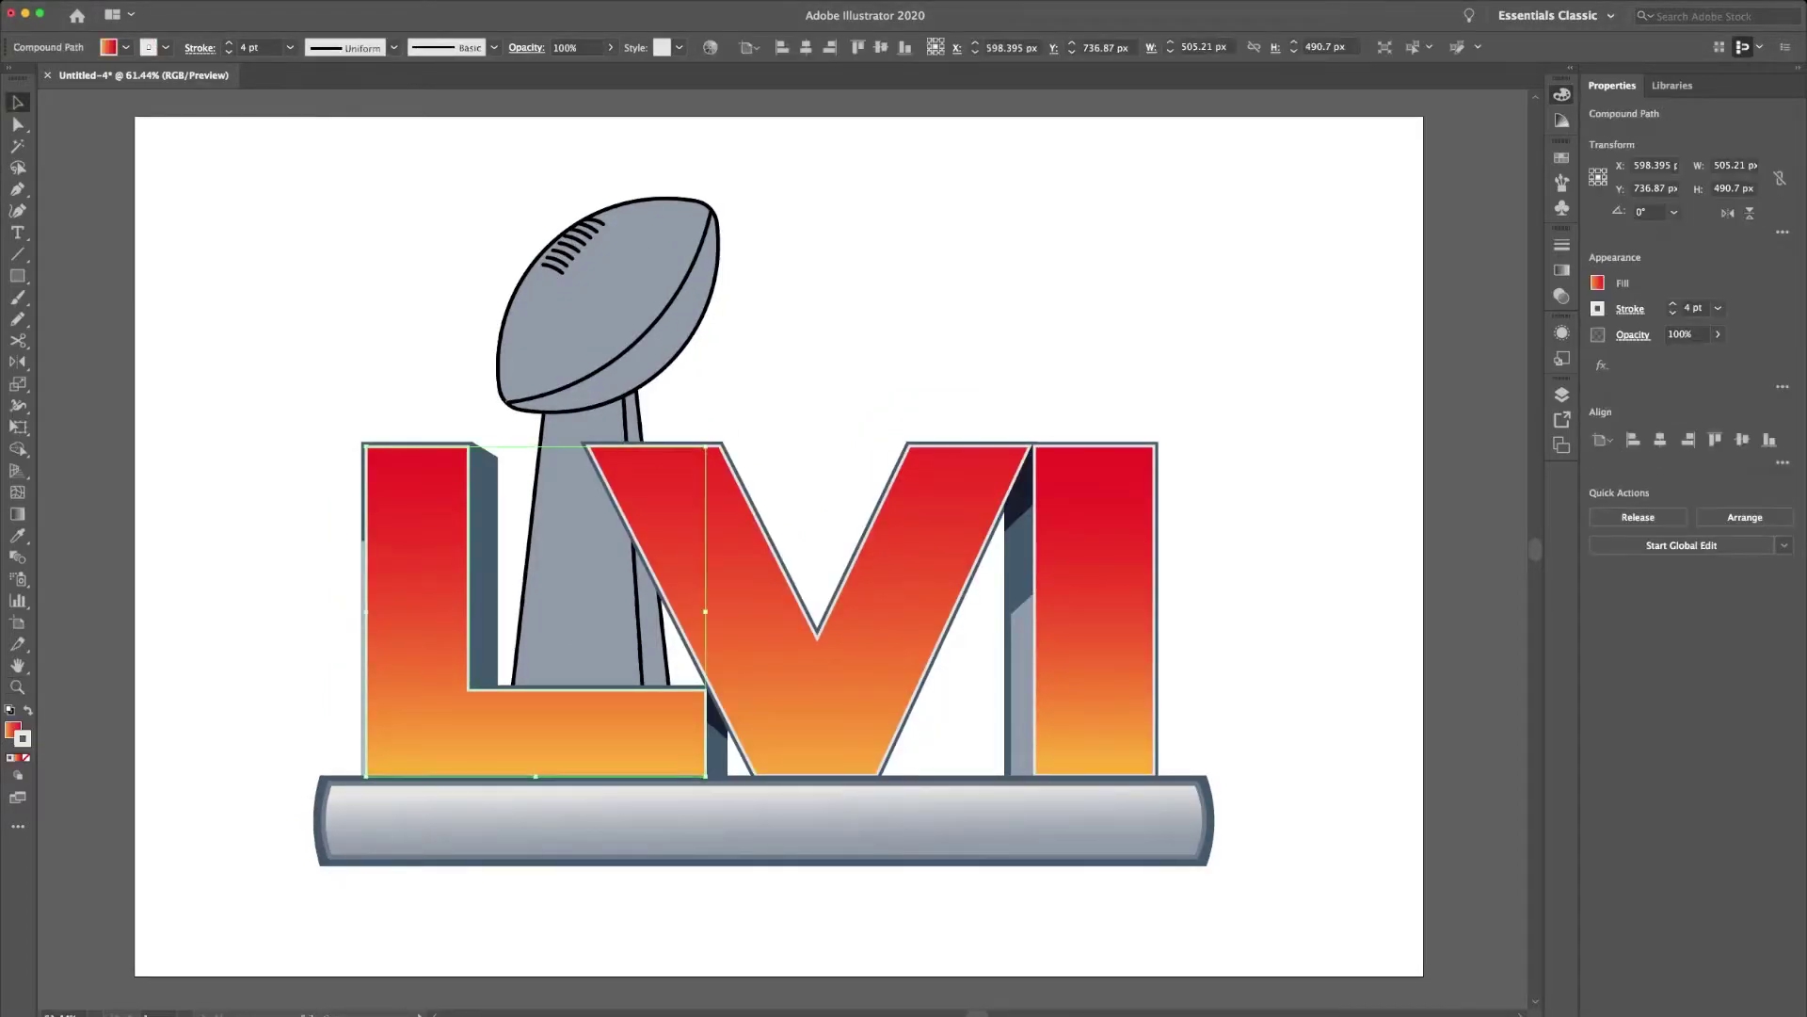
{"action": "key", "text": "ctrl+shift+a"}
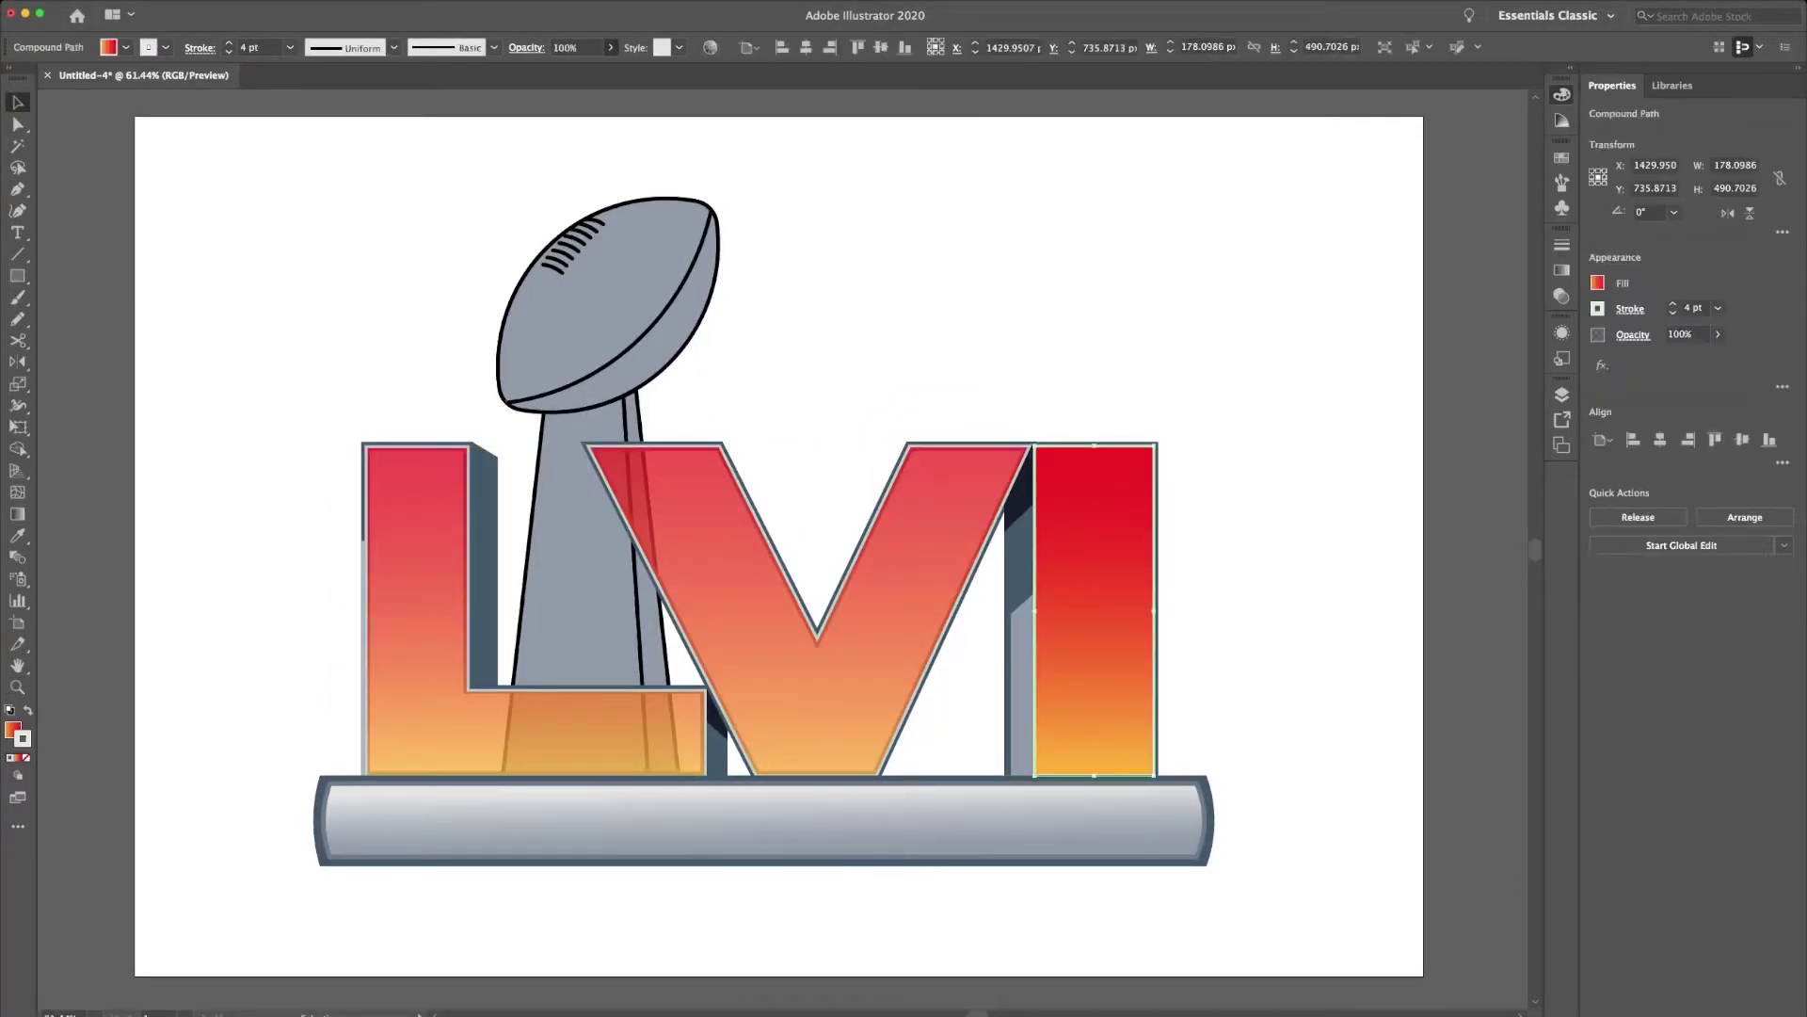
{"action": "left_click", "coordinate": [607, 301]}
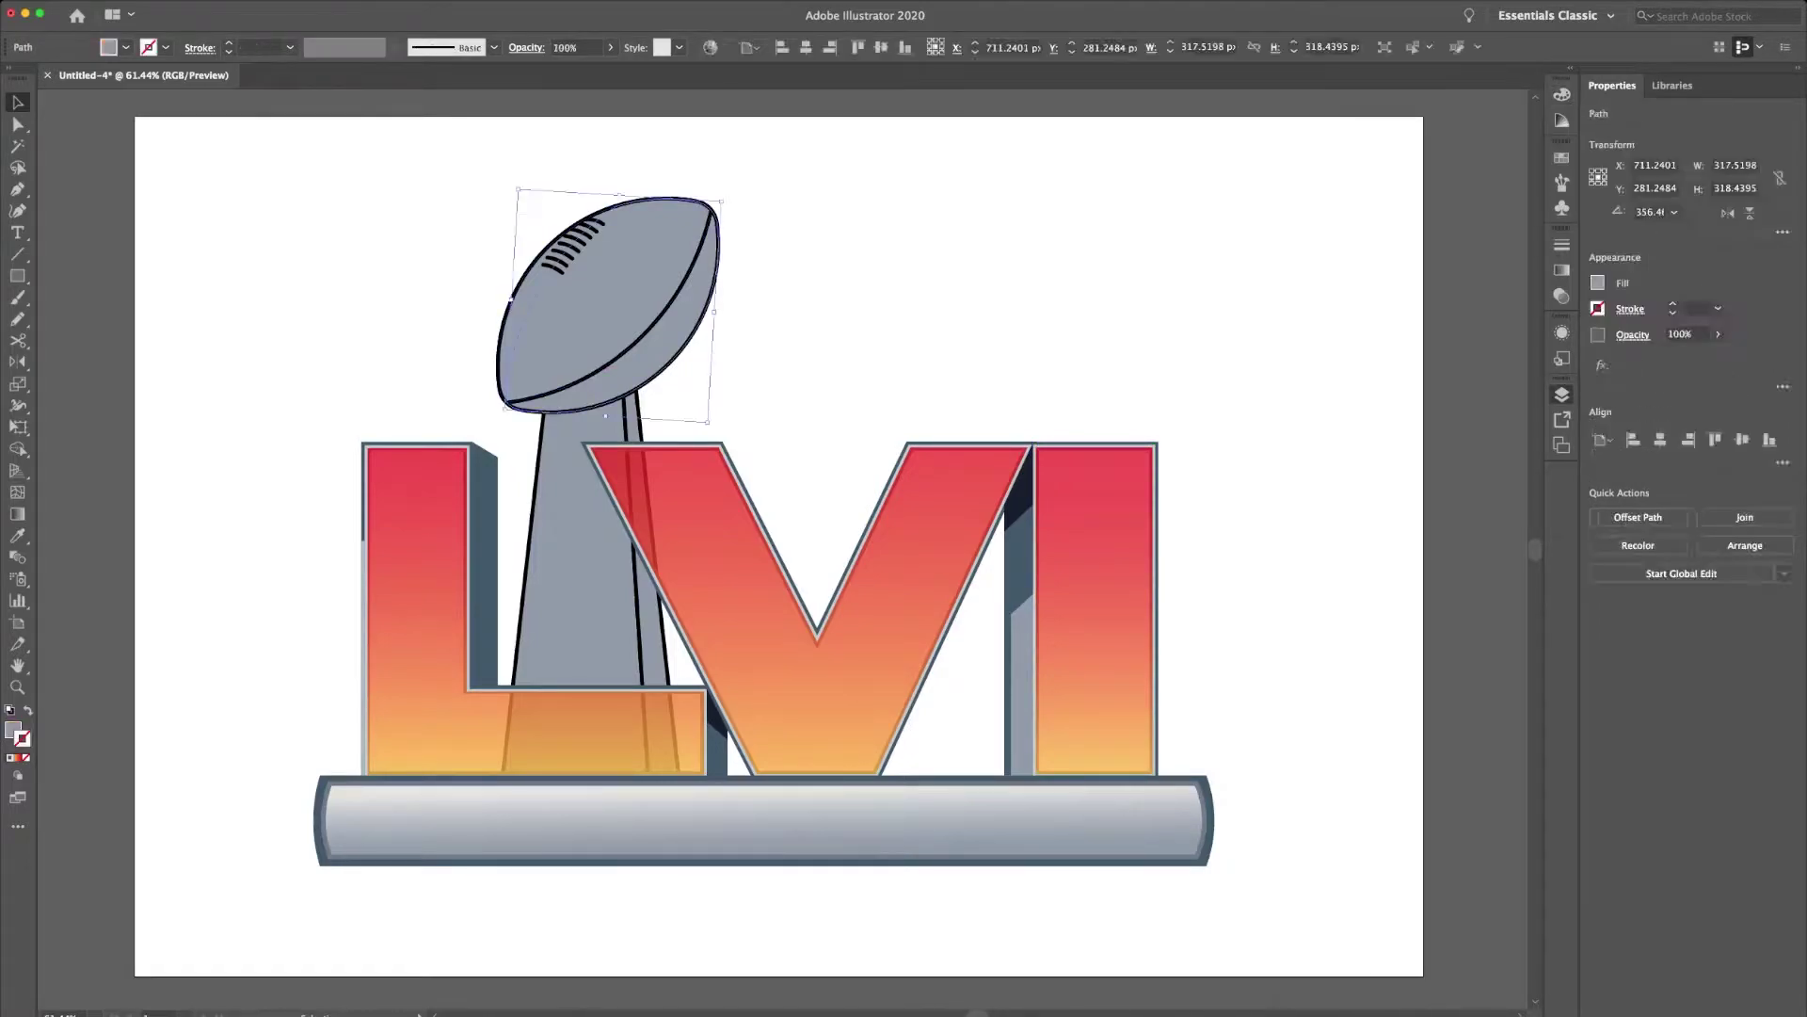
{"action": "key", "text": "p"}
{"action": "left_click", "coordinate": [509, 383]}
{"action": "left_click_drag", "start_coordinate": [653, 198], "coordinate": [790, 156]}
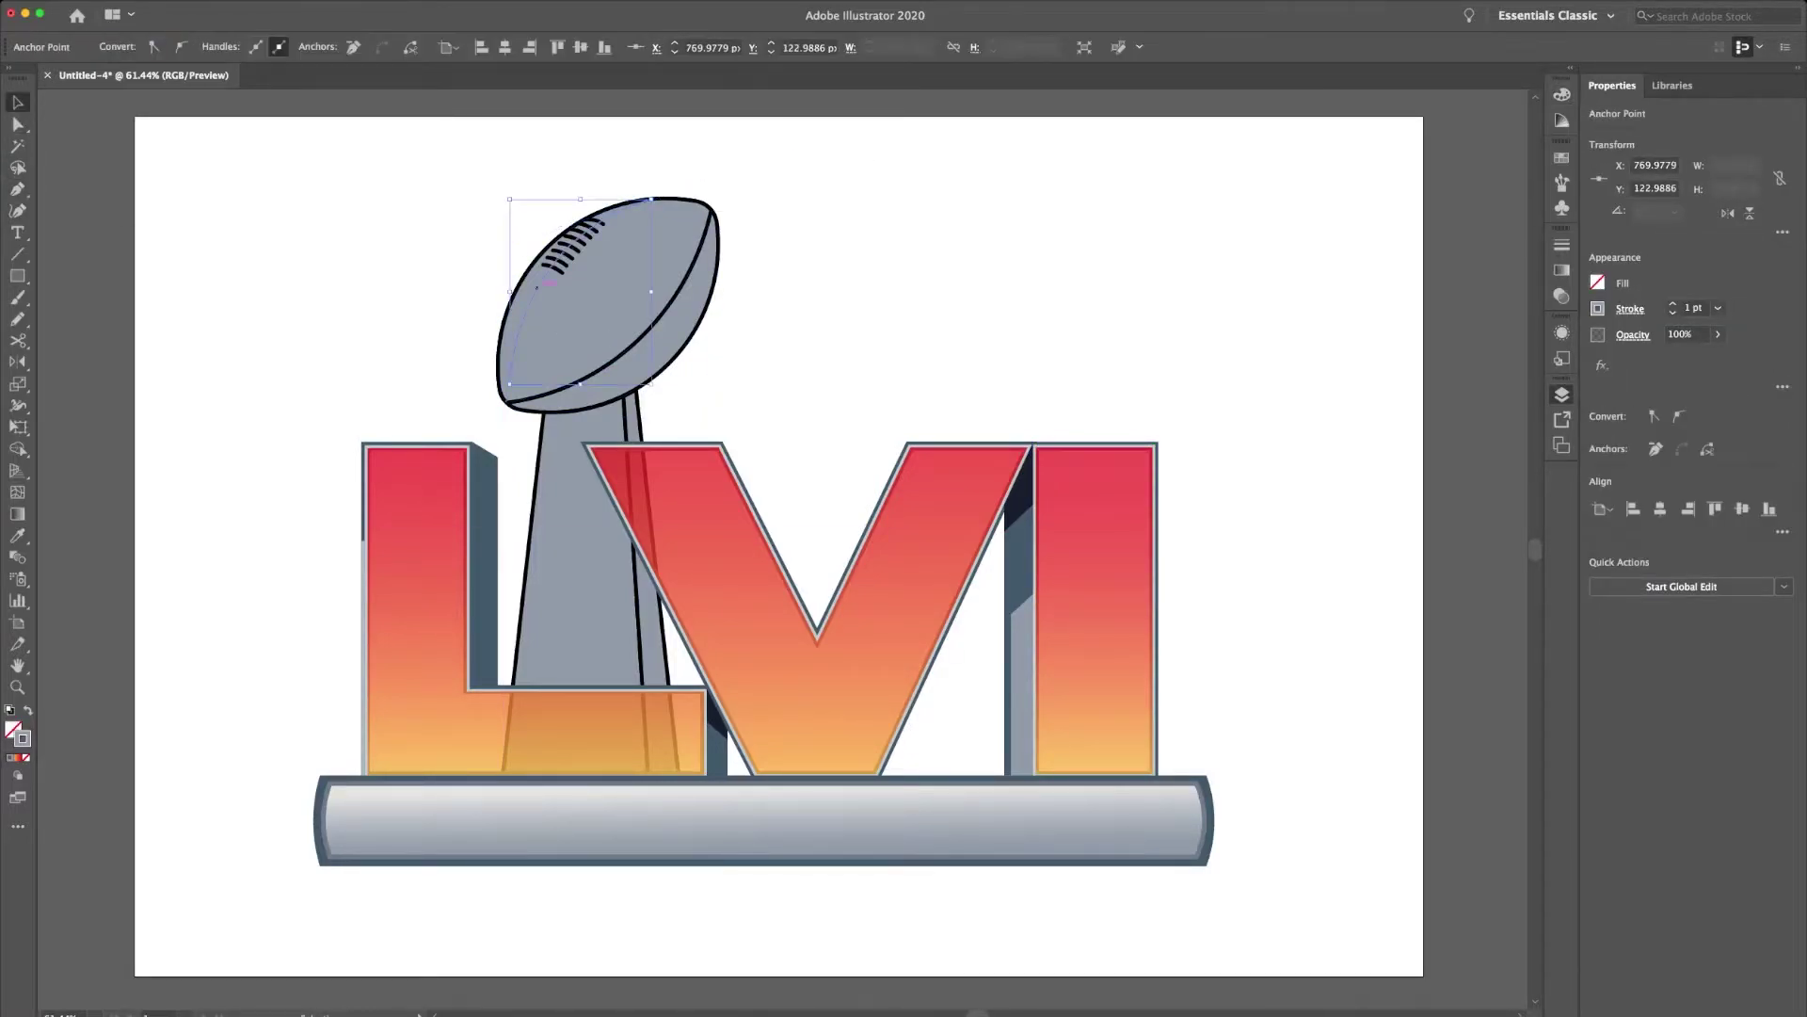
{"action": "key", "text": "v"}
{"action": "key", "text": "a"}
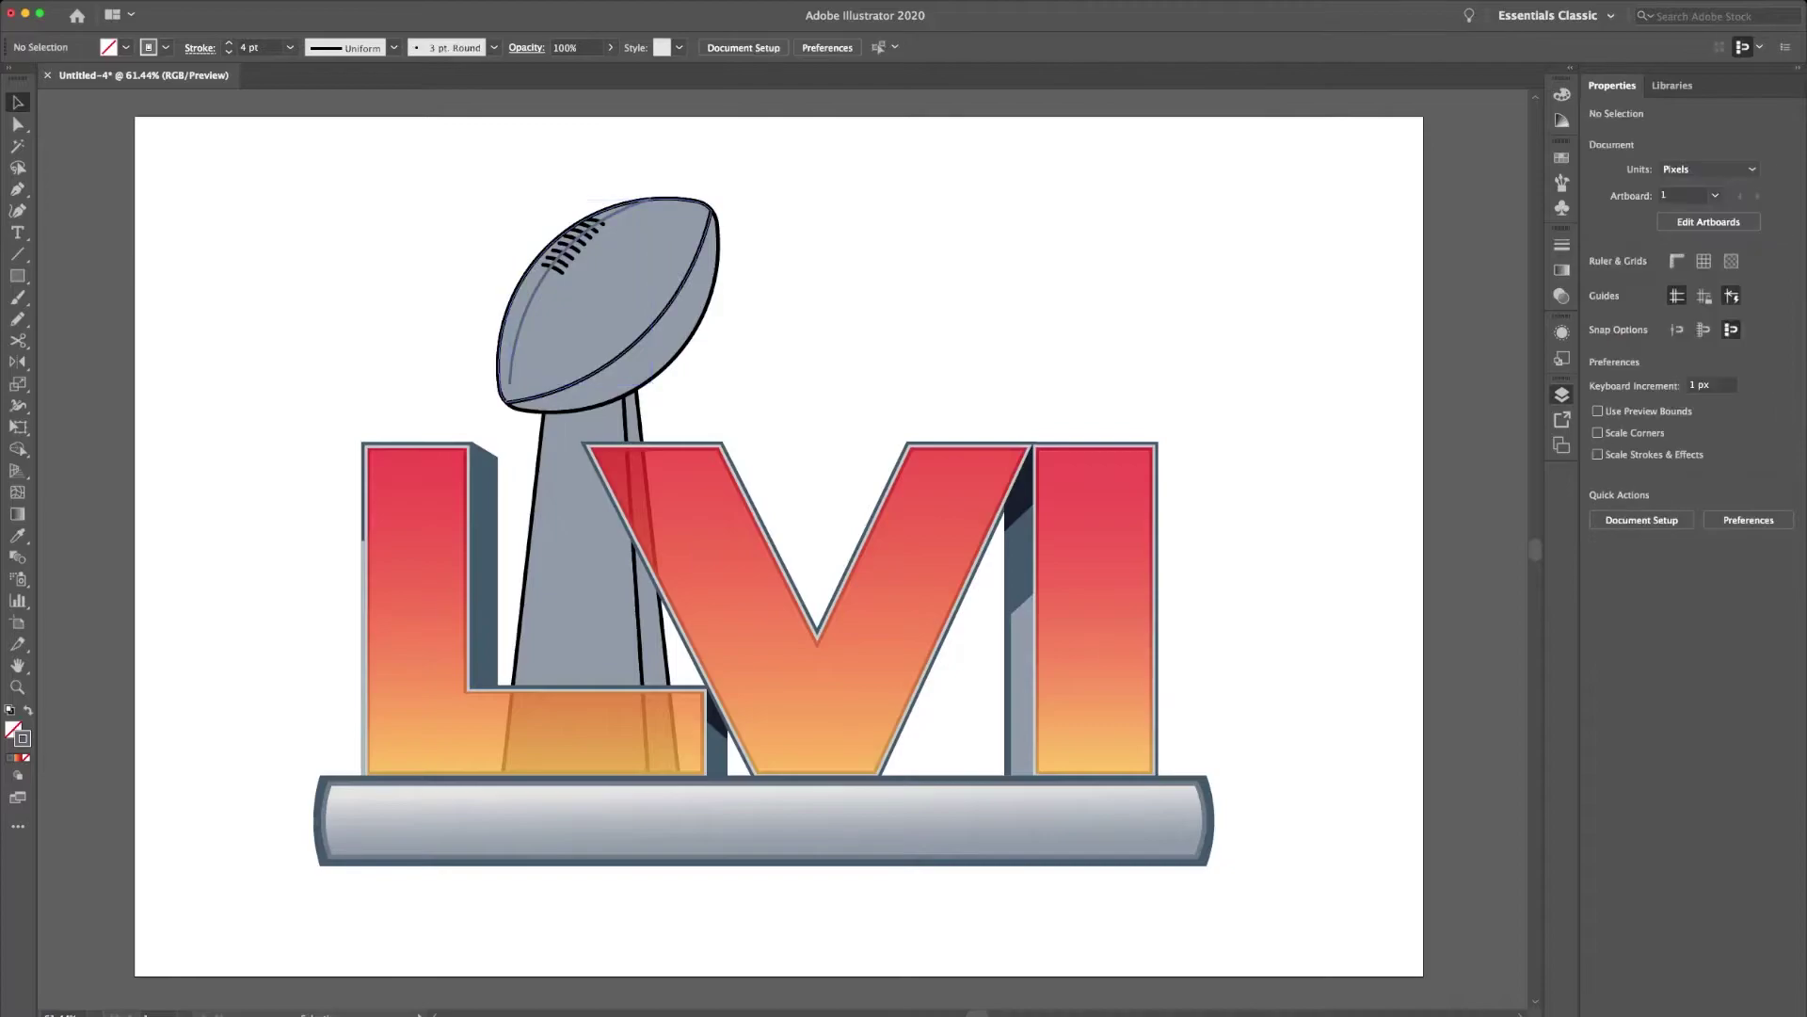
{"action": "key", "text": "v"}
{"action": "left_click", "coordinate": [562, 270]}
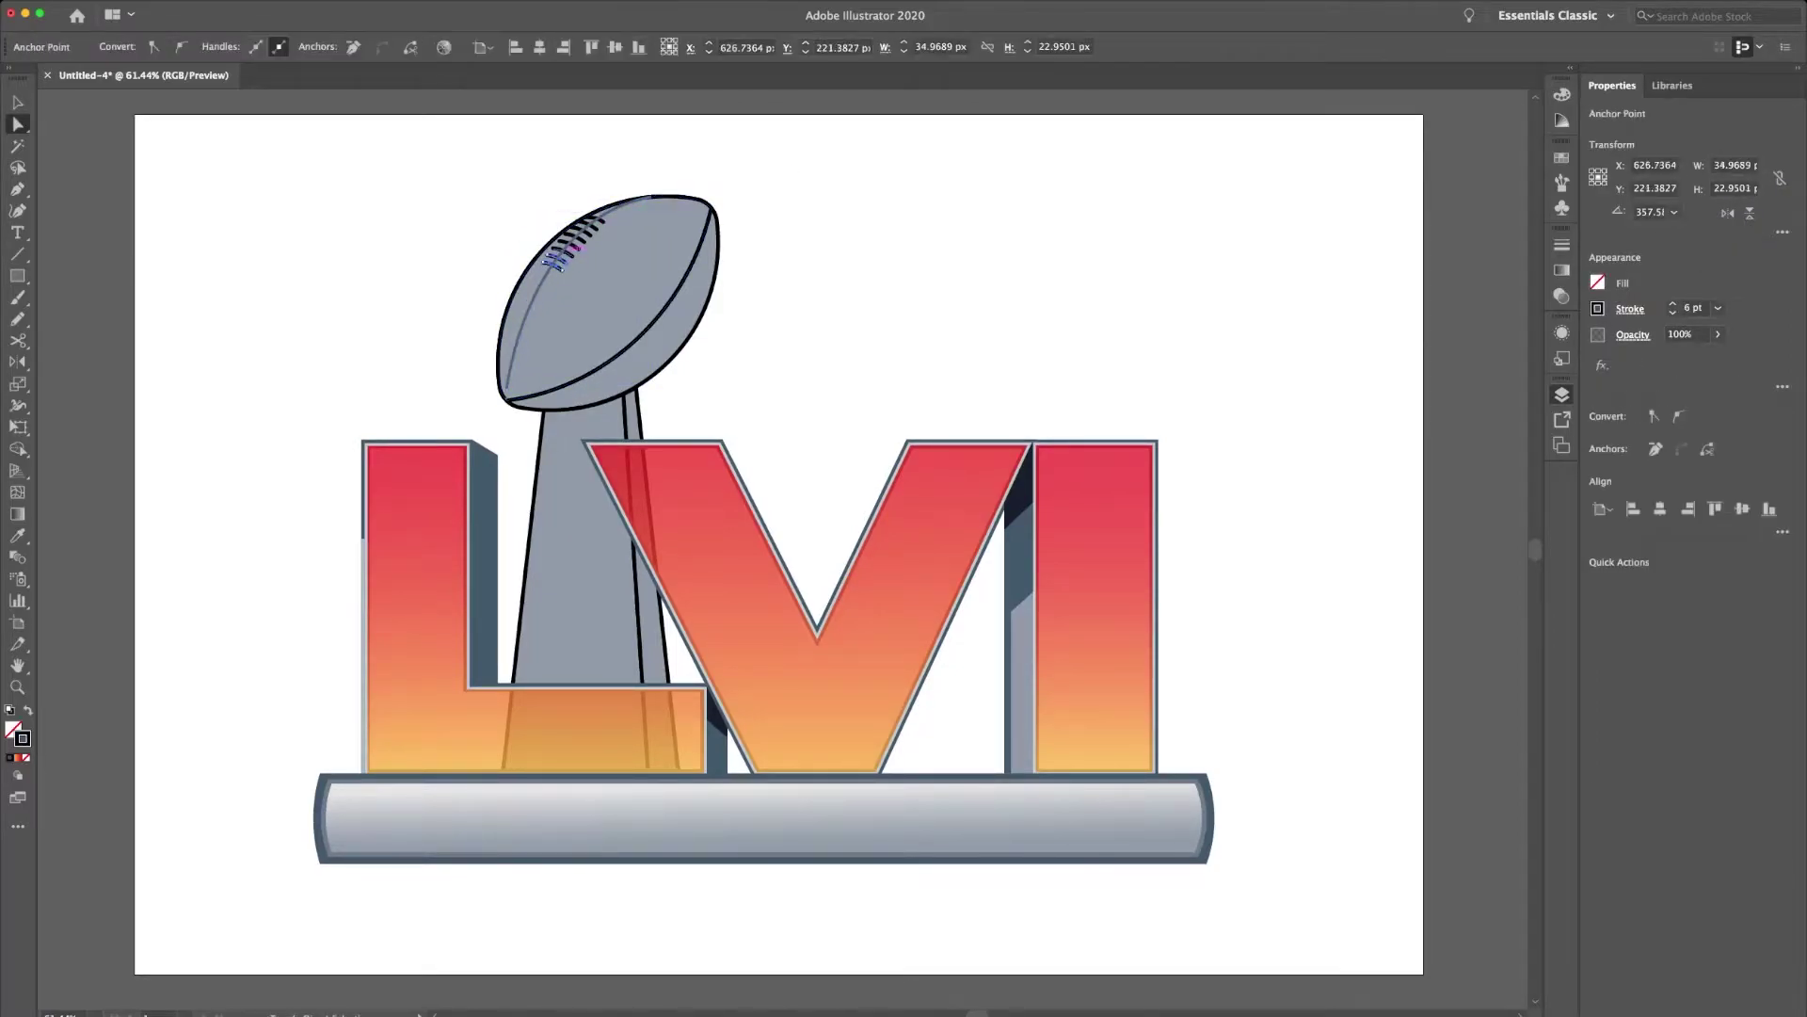
{"action": "key", "text": "ctrl+shift+a"}
{"action": "left_click", "coordinate": [562, 270]}
{"action": "key", "text": "ctrl+equal"}
{"action": "key", "text": "ctrl+equal"}
{"action": "key", "text": "ctrl+equal"}
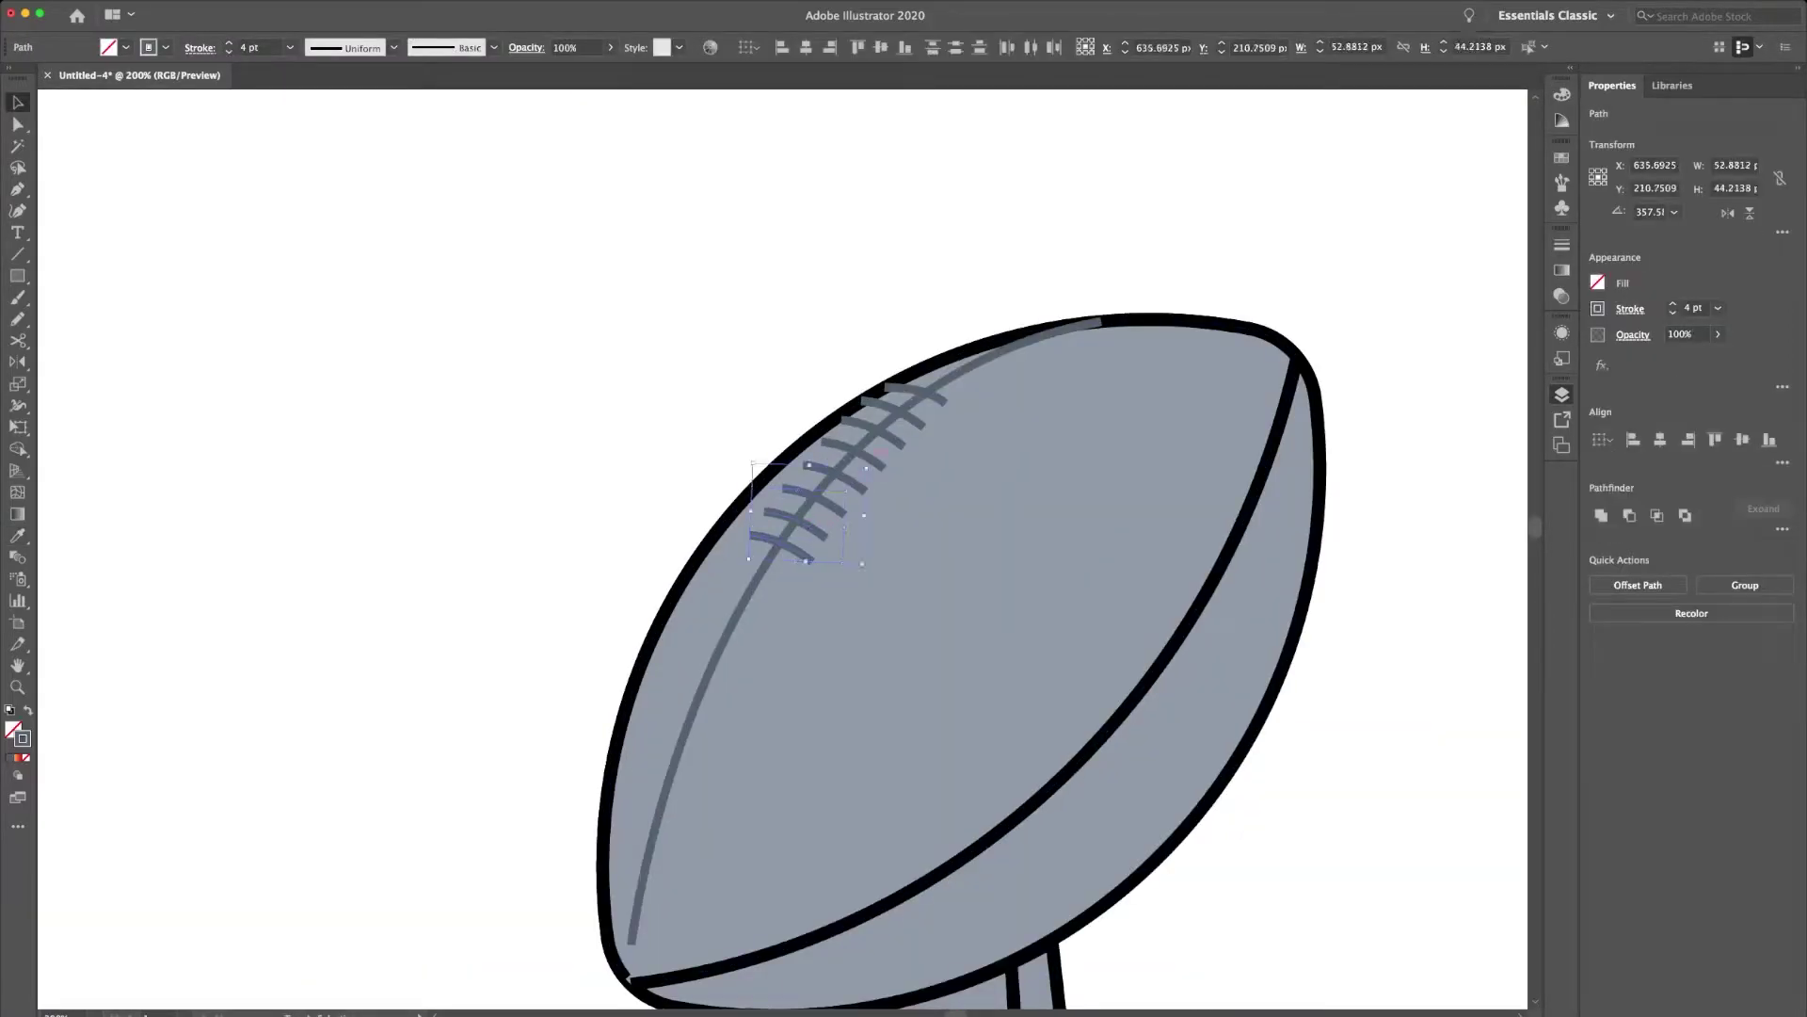
{"action": "key", "text": "ctrl+minus"}
{"action": "key", "text": "ctrl+minus"}
{"action": "key", "text": "ctrl+minus"}
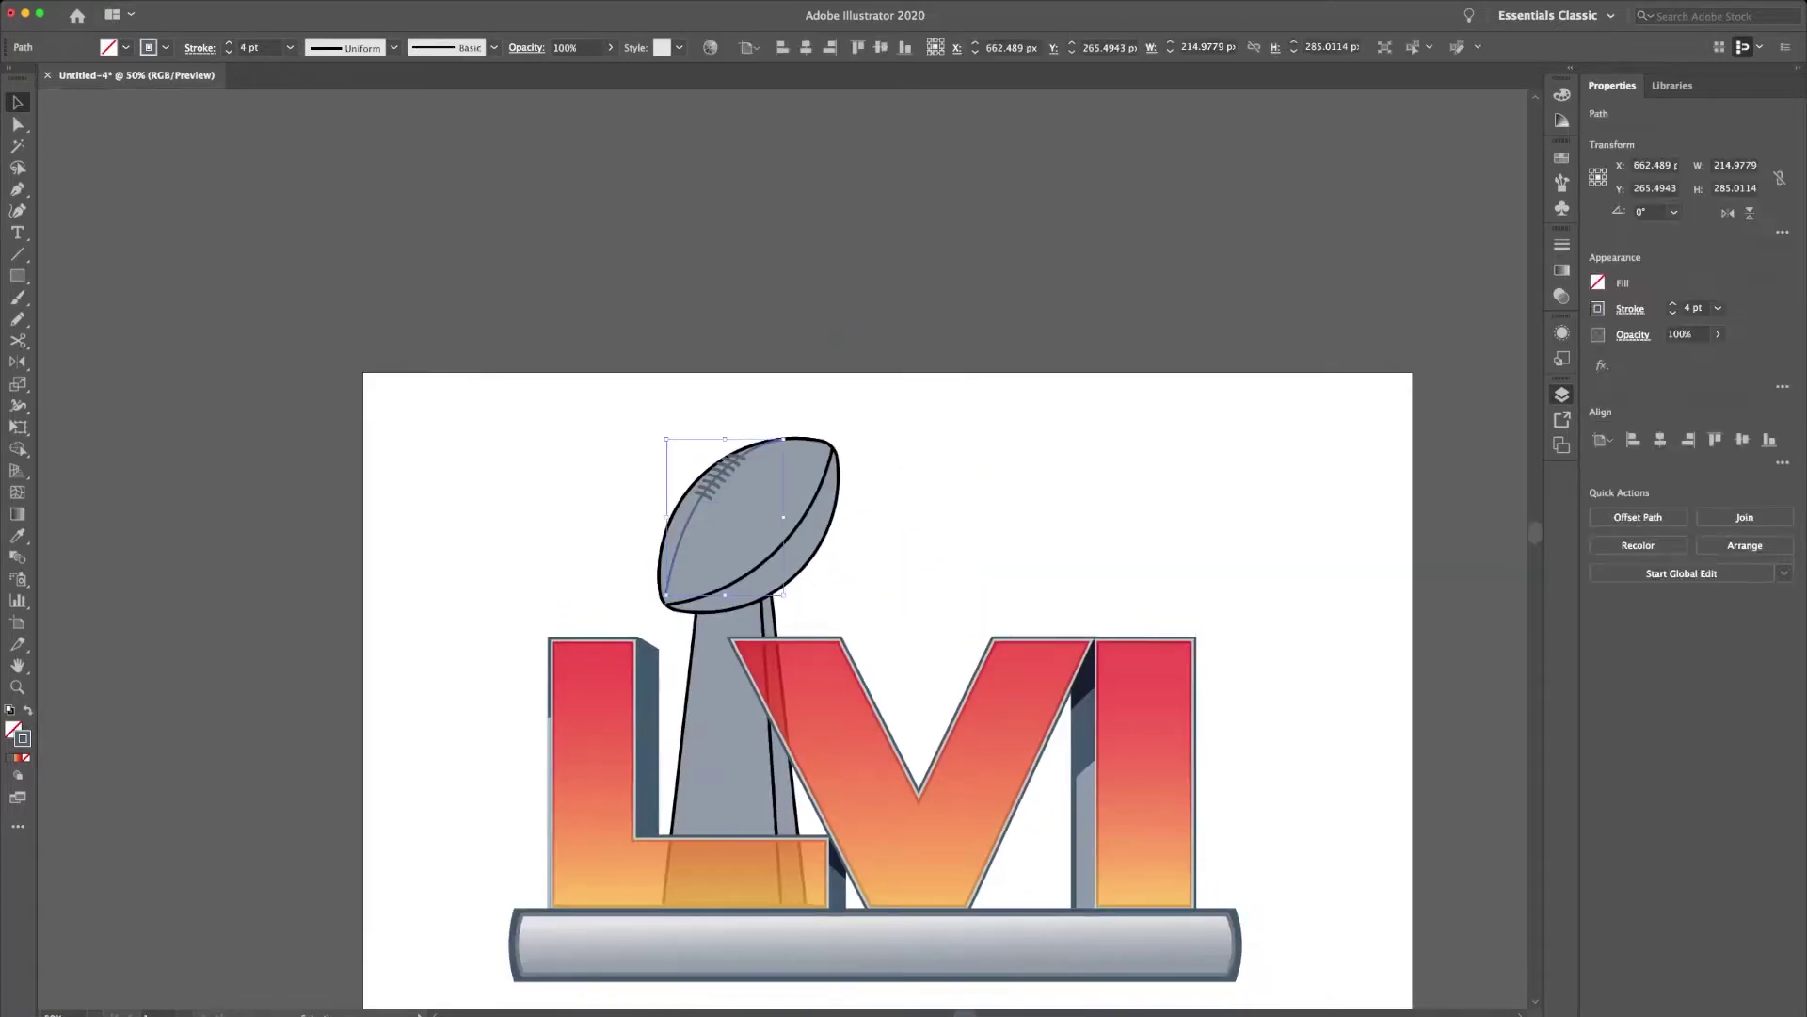
{"action": "left_click", "coordinate": [669, 546]}
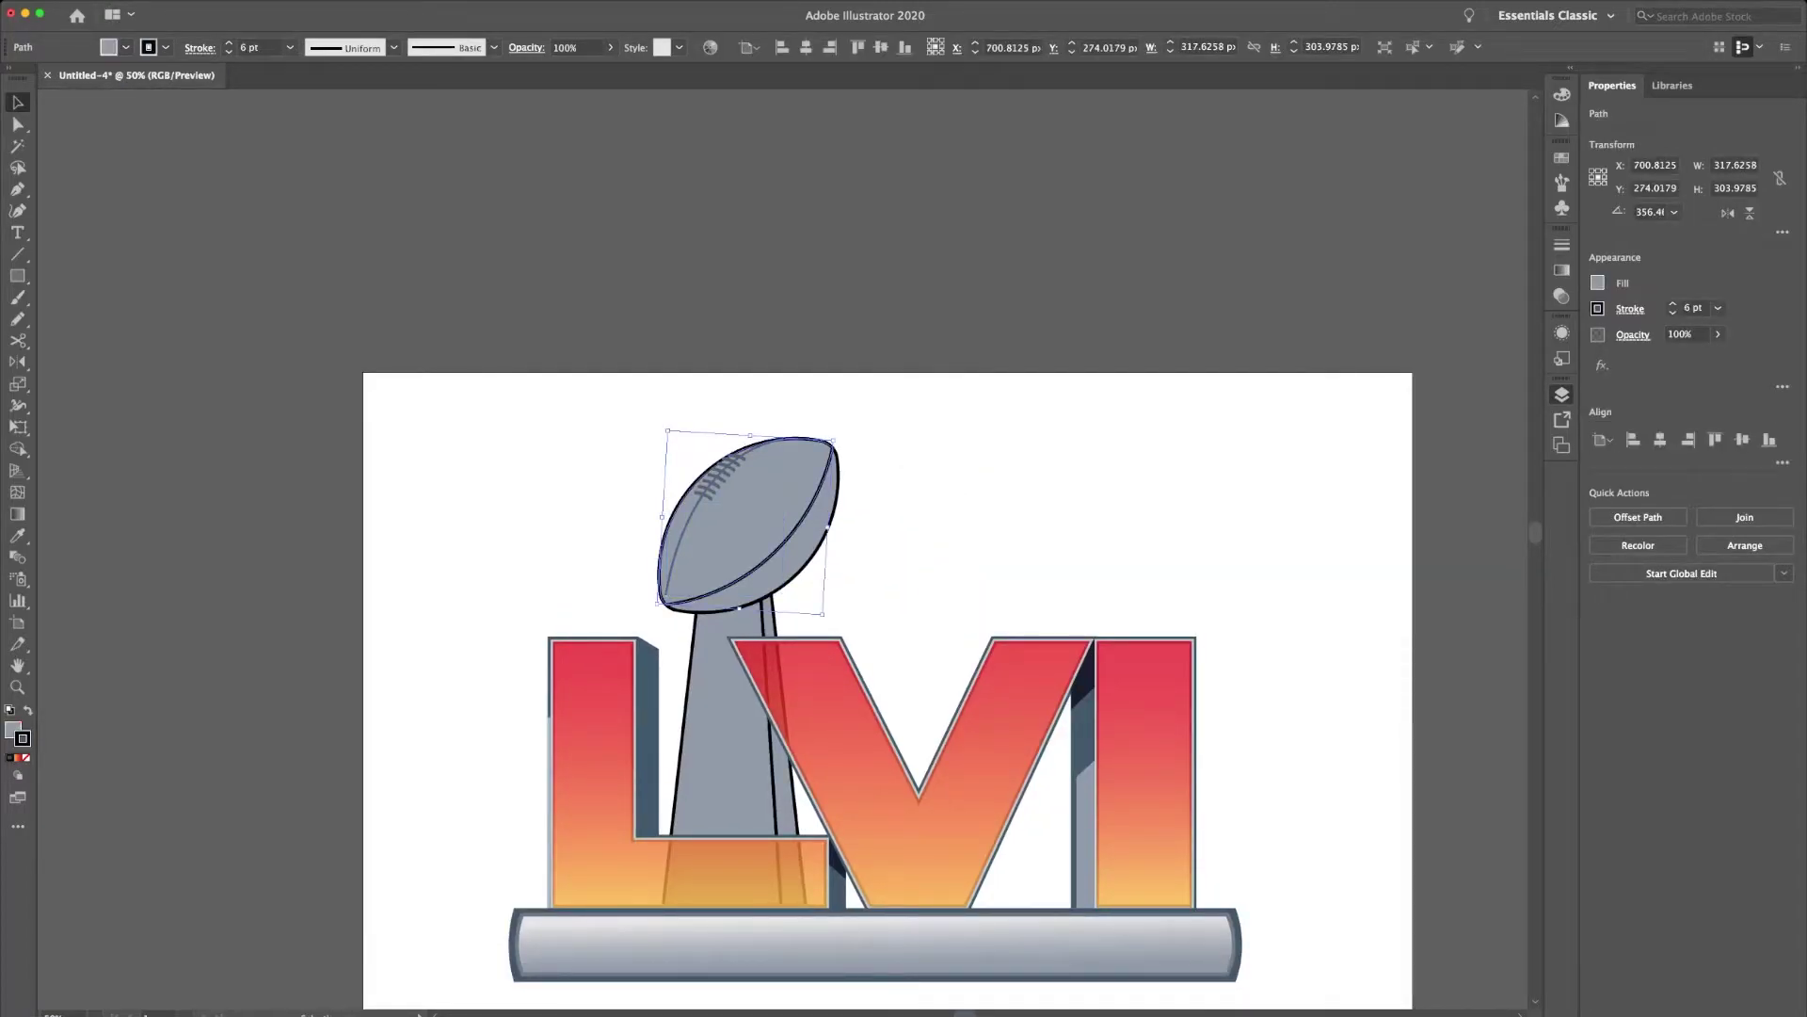
{"action": "key", "text": "i"}
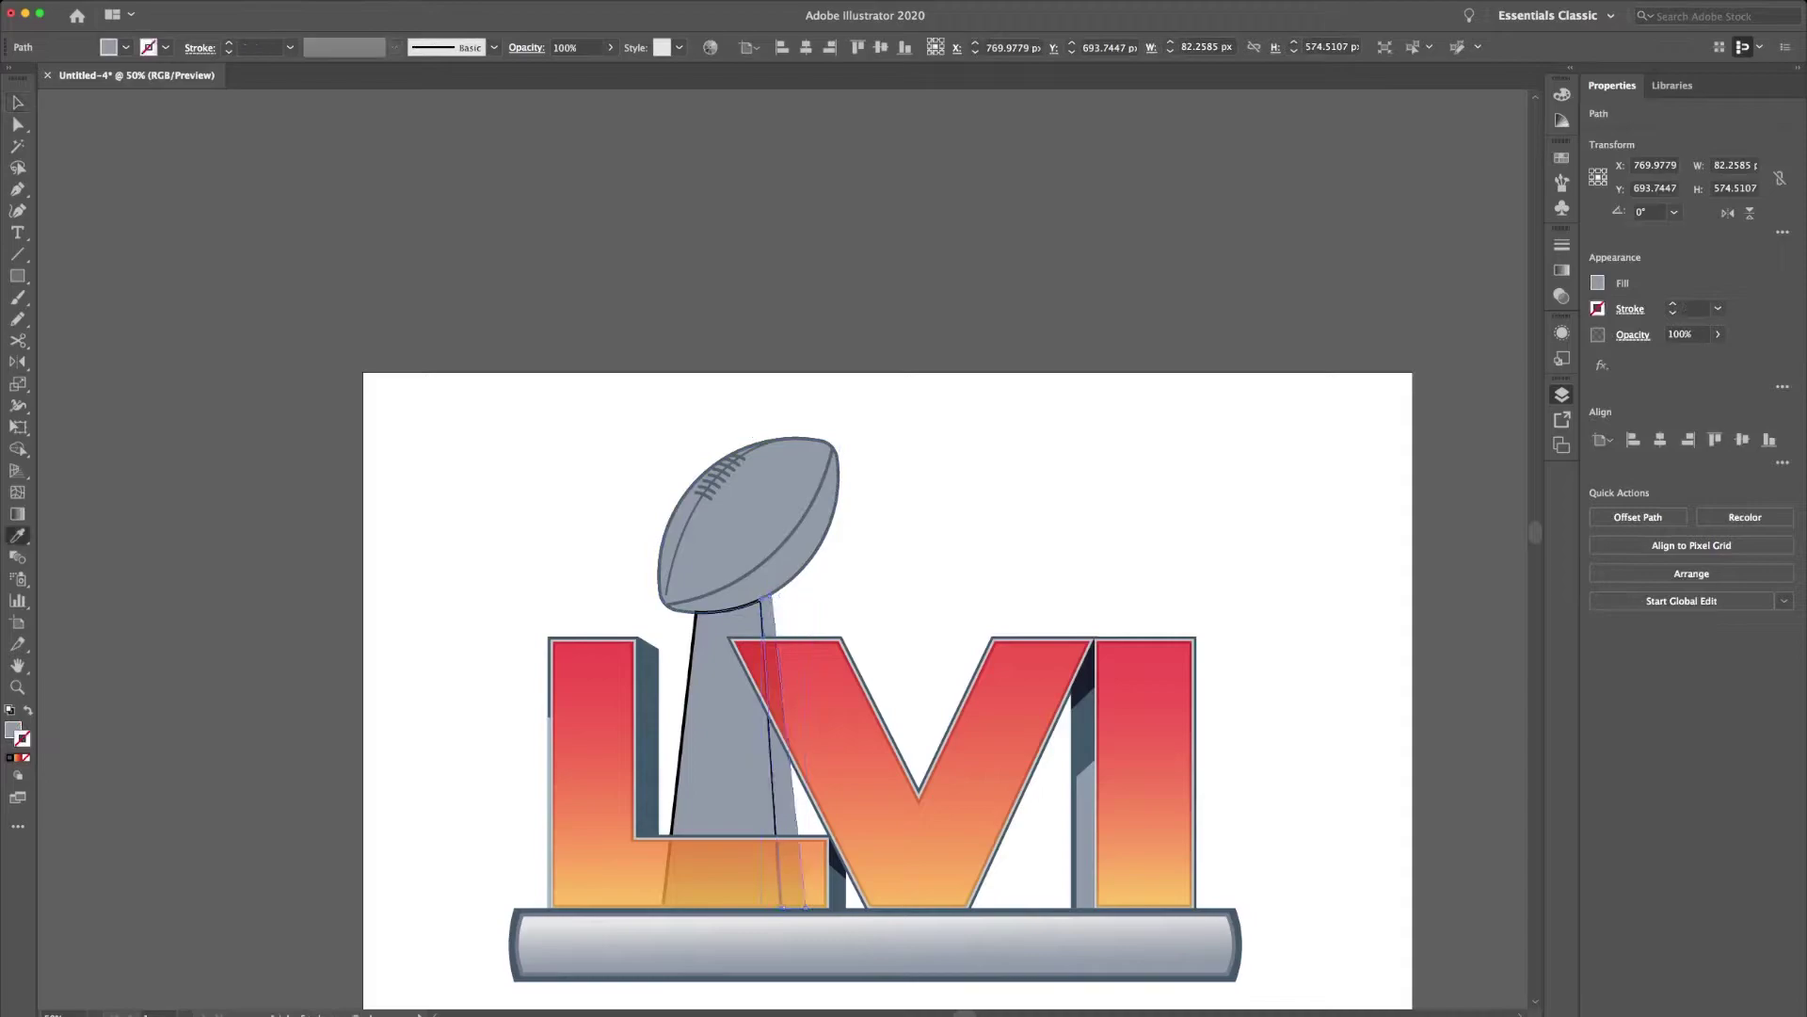
{"action": "left_click", "coordinate": [753, 555]}
{"action": "key", "text": "v"}
{"action": "key", "text": "ctrl+shift+a"}
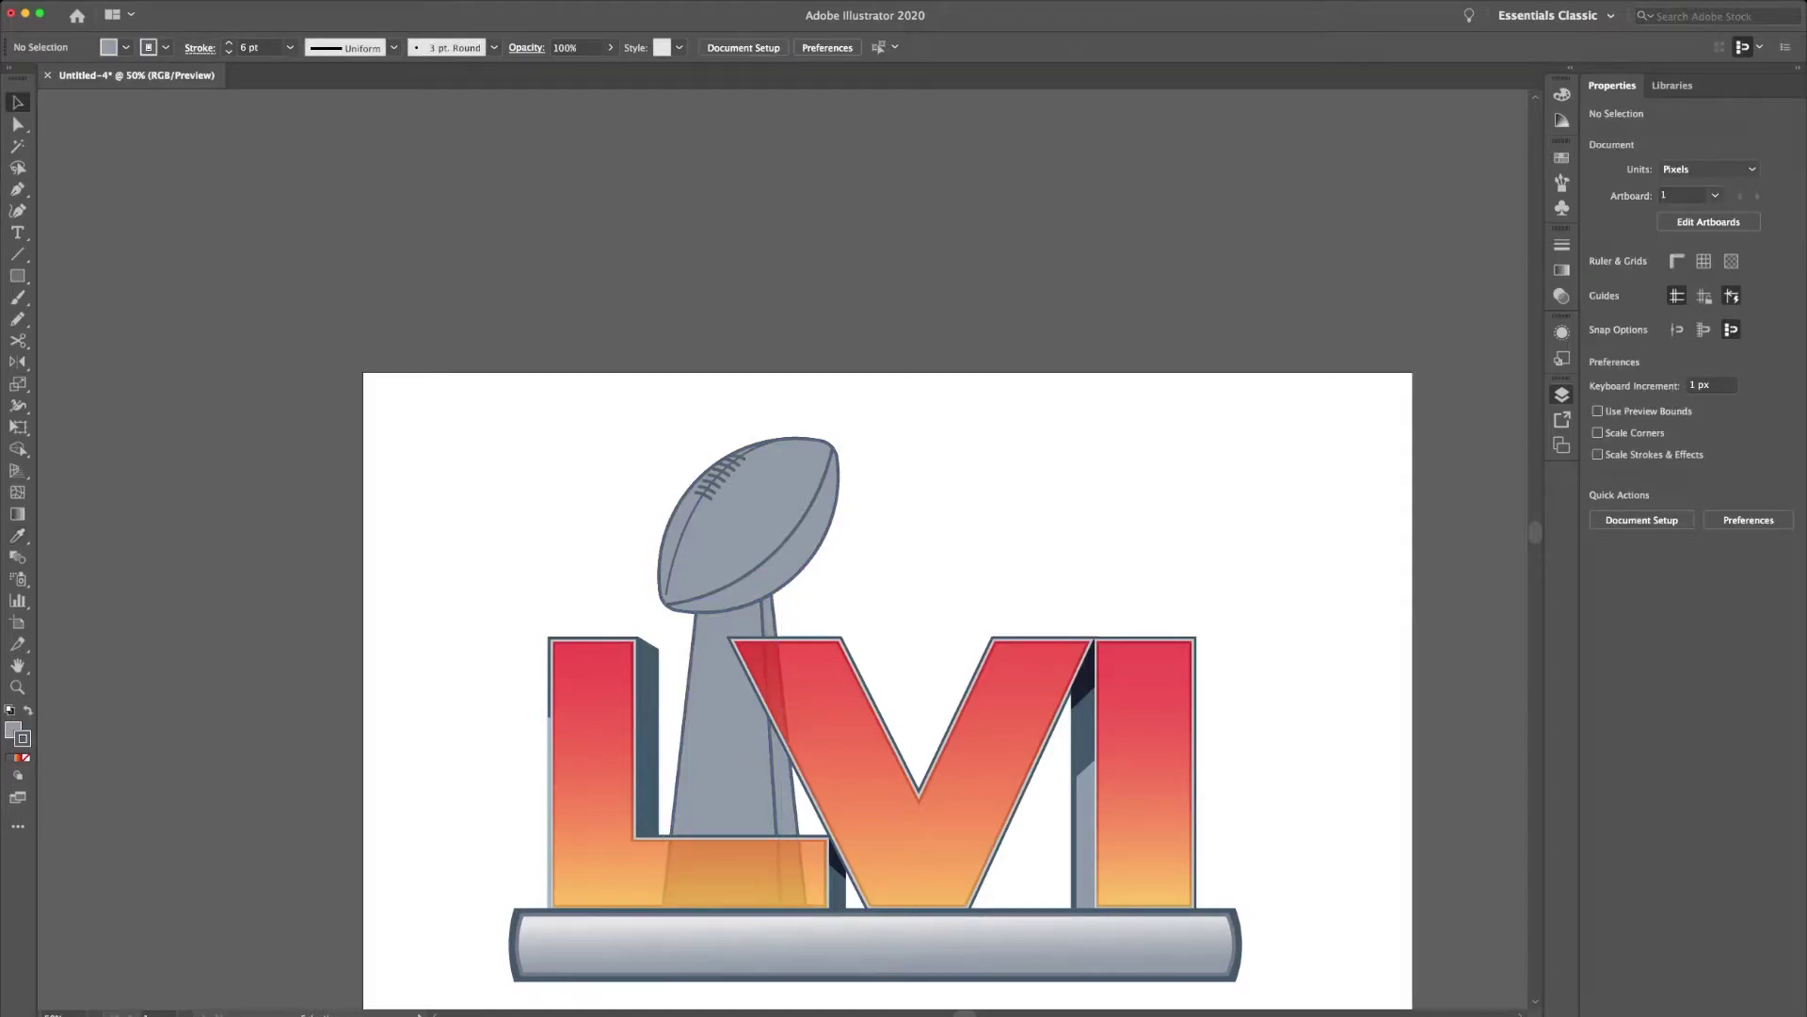
{"action": "left_click", "coordinate": [808, 556]}
{"action": "left_click", "coordinate": [1081, 744]}
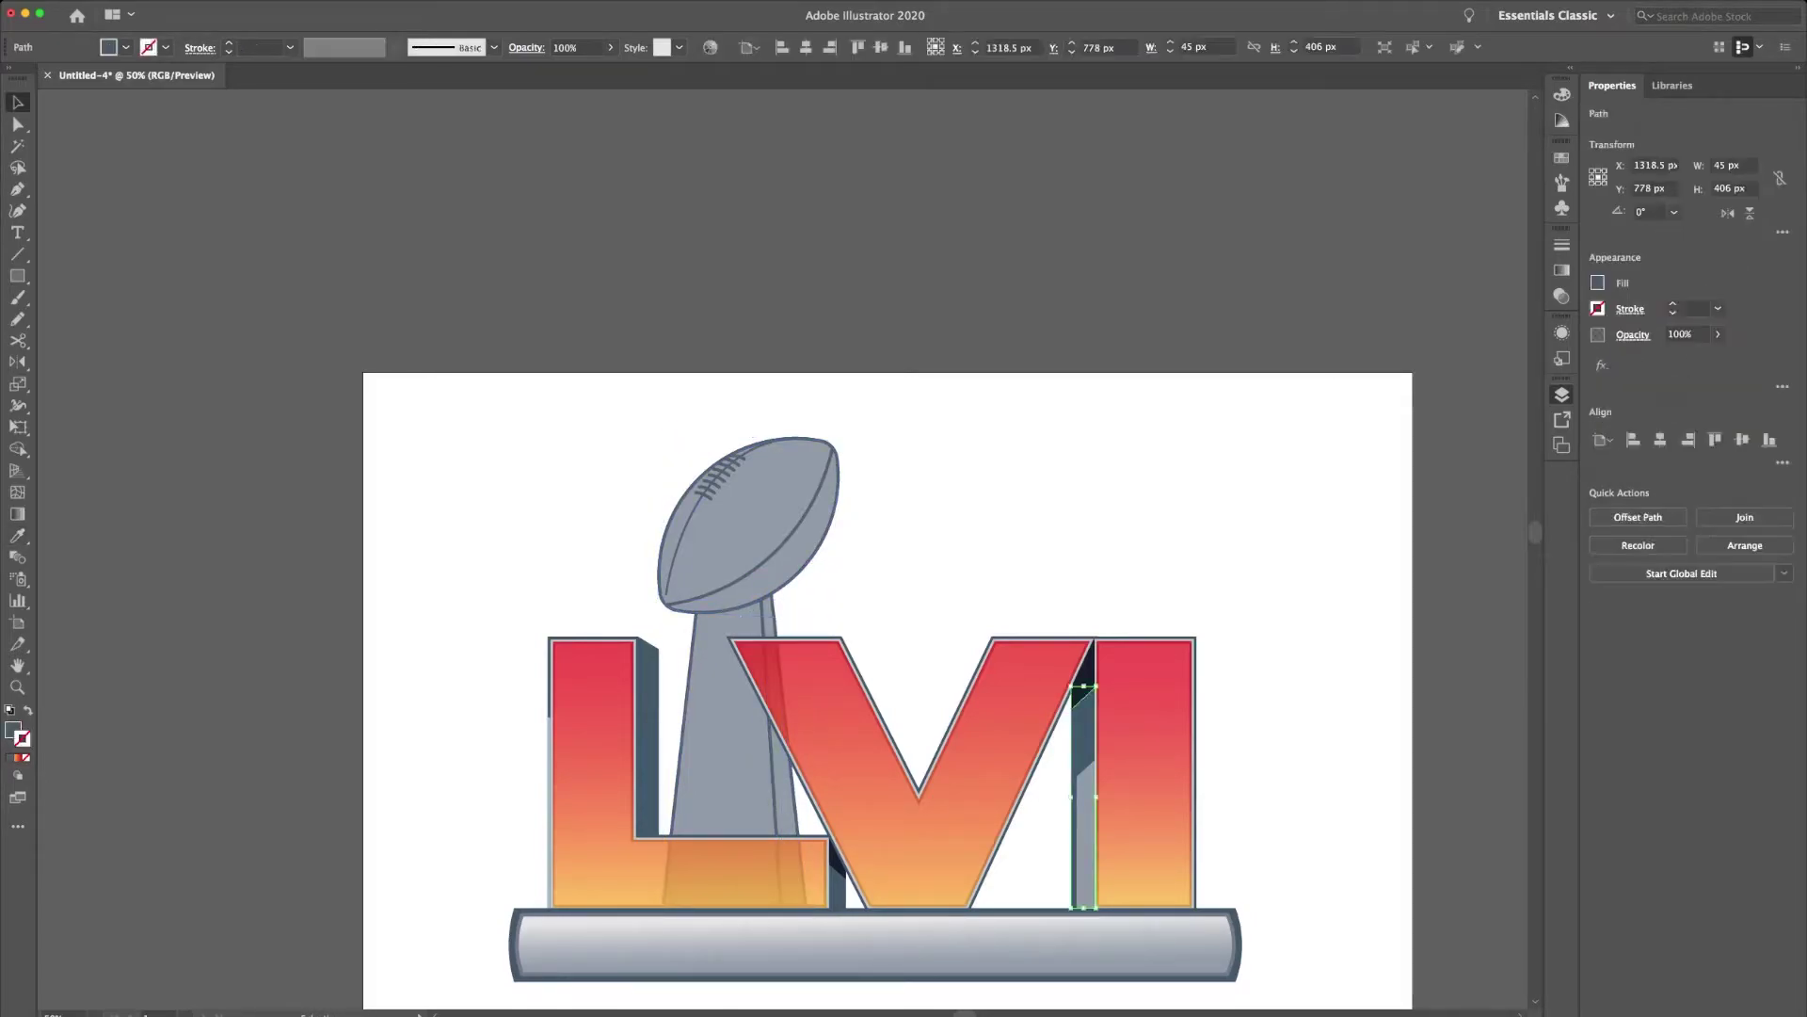
{"action": "left_click", "coordinate": [807, 556]}
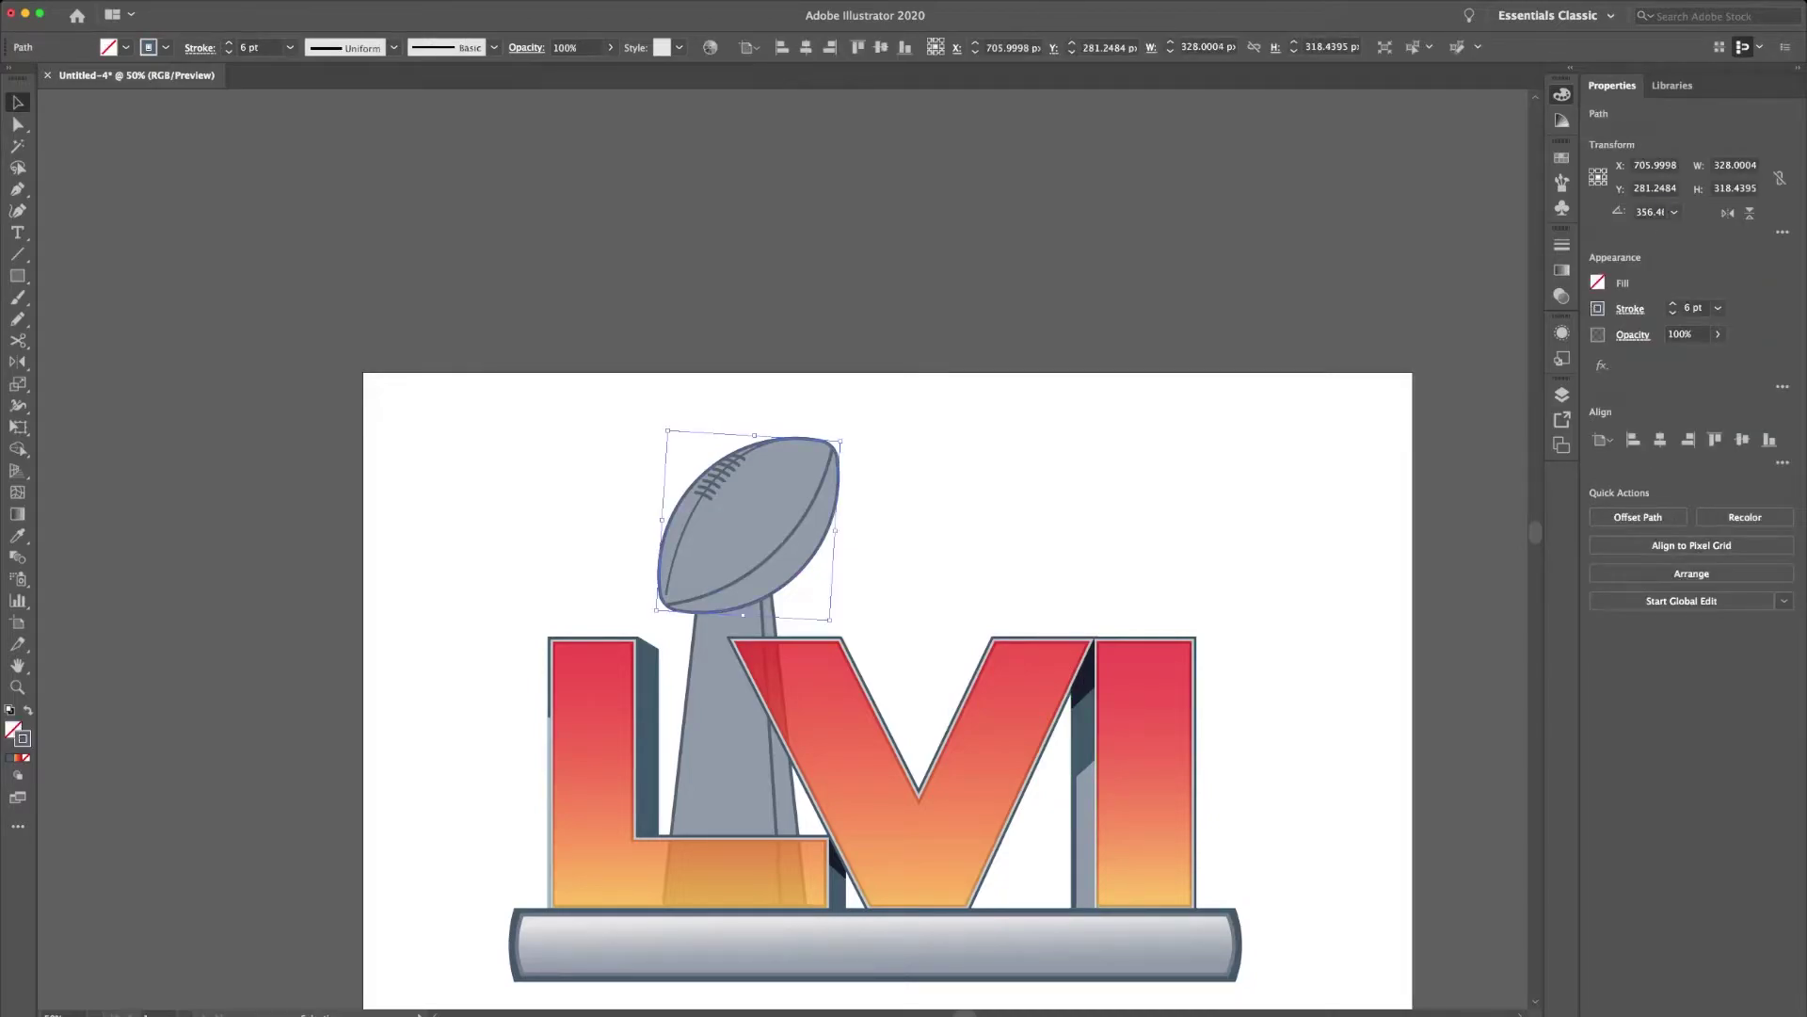
{"action": "left_click", "coordinate": [1035, 518]}
{"action": "left_click", "coordinate": [753, 527]}
{"action": "left_click", "coordinate": [1036, 518]}
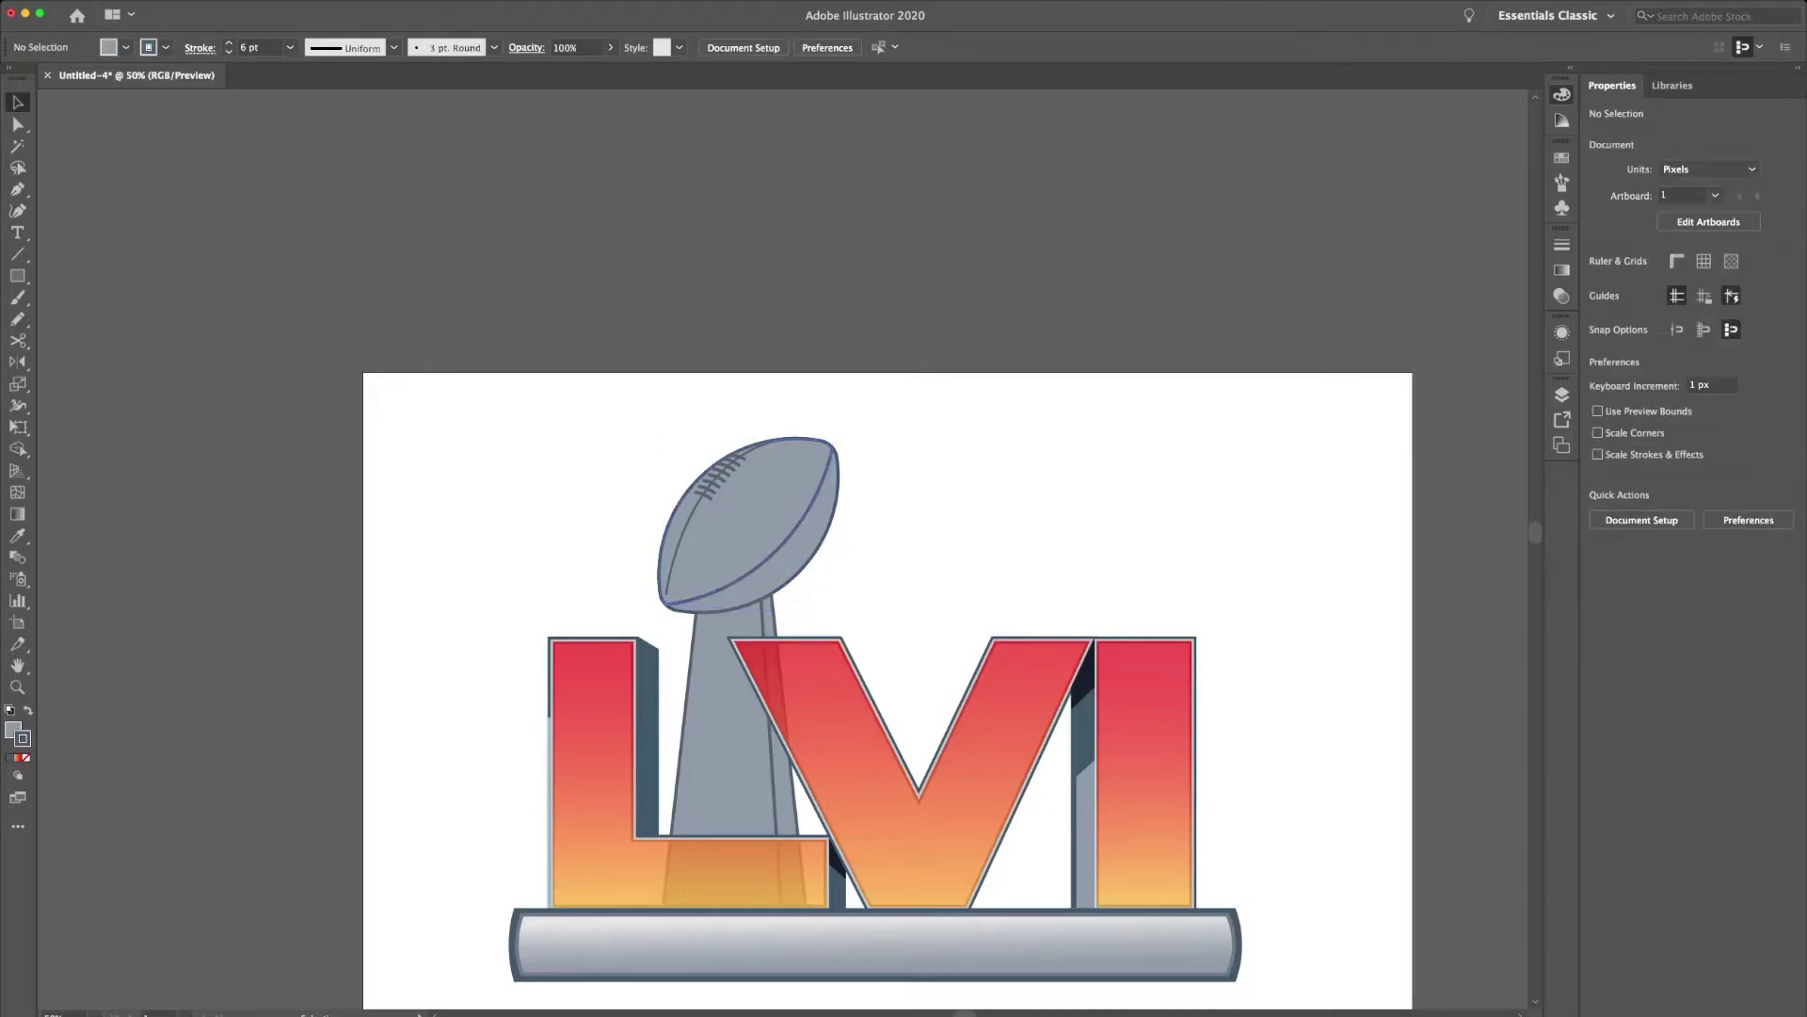
{"action": "left_click", "coordinate": [670, 565]}
{"action": "key", "text": "ctrl+shift+a"}
{"action": "scroll", "coordinate": [805, 599], "scroll_direction": "down", "scroll_amount": 5}
{"action": "scroll", "coordinate": [806, 599], "scroll_direction": "right", "scroll_amount": 4}
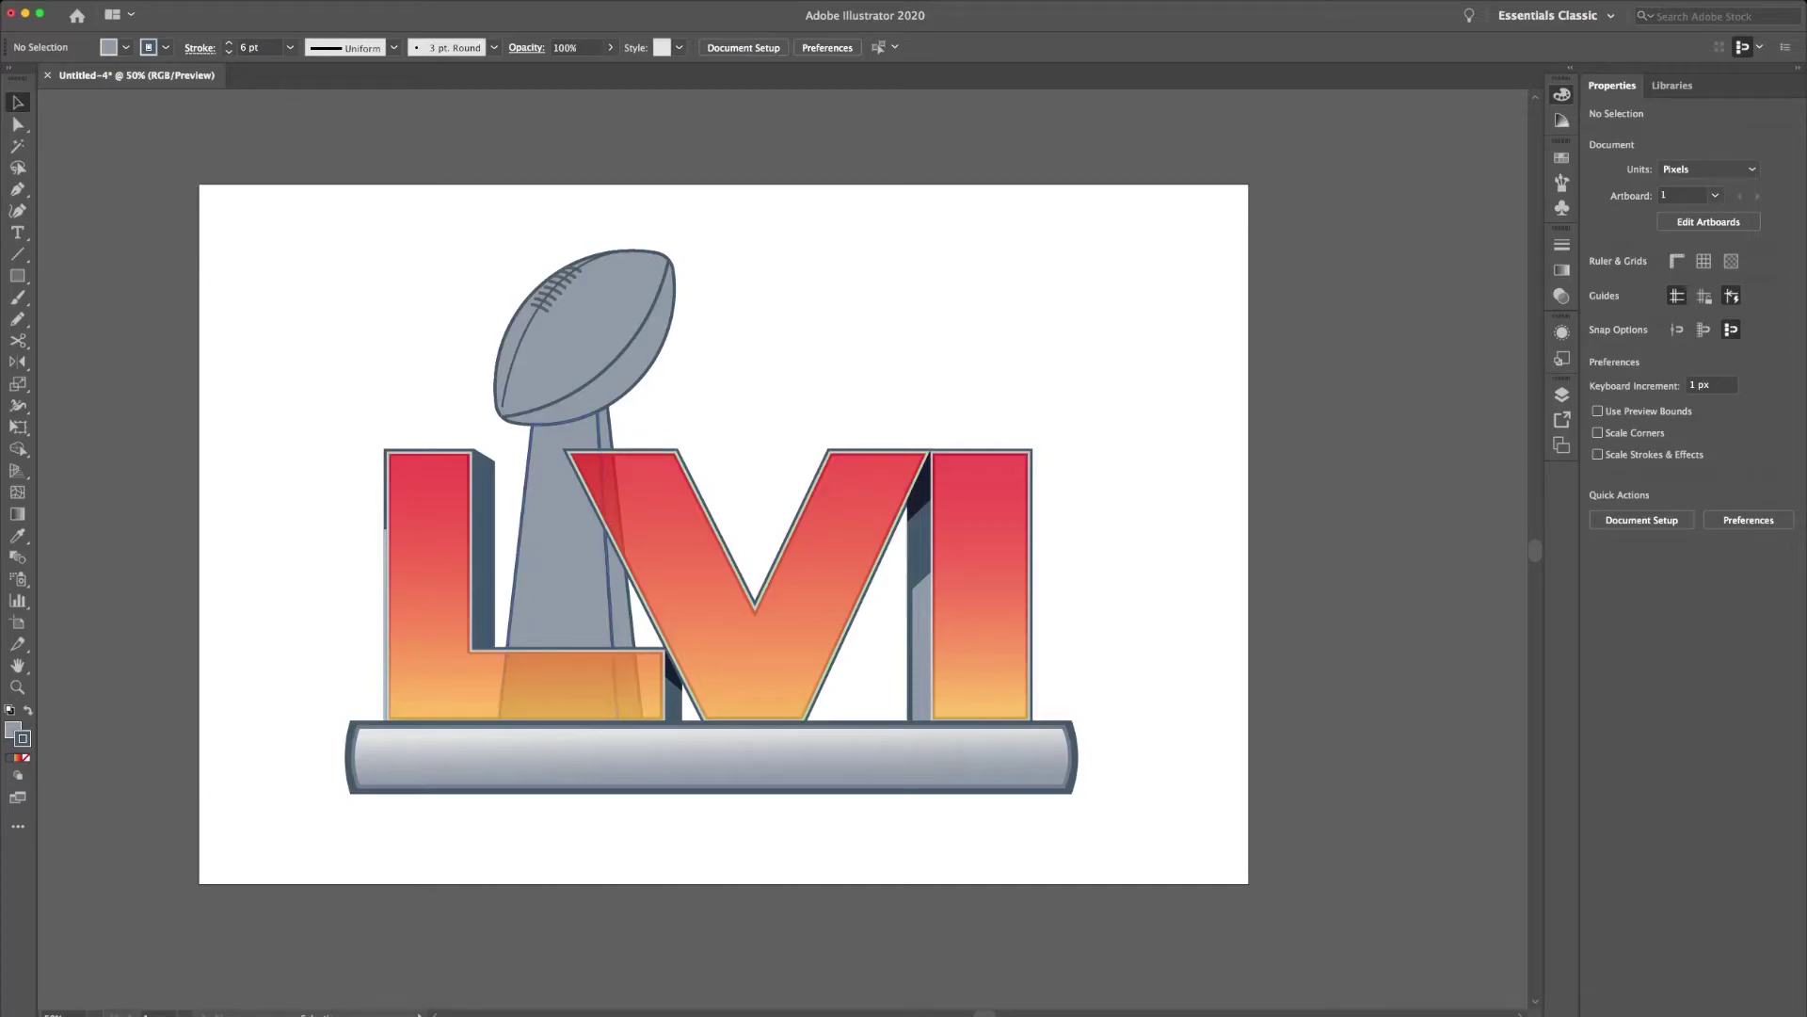
Draw a tall rectangle over the upper stem, taper its anchors, and give it a dark strokeless fill.
{"action": "key", "text": "m"}
{"action": "left_click_drag", "start_coordinate": [585, 406], "coordinate": [616, 692]}
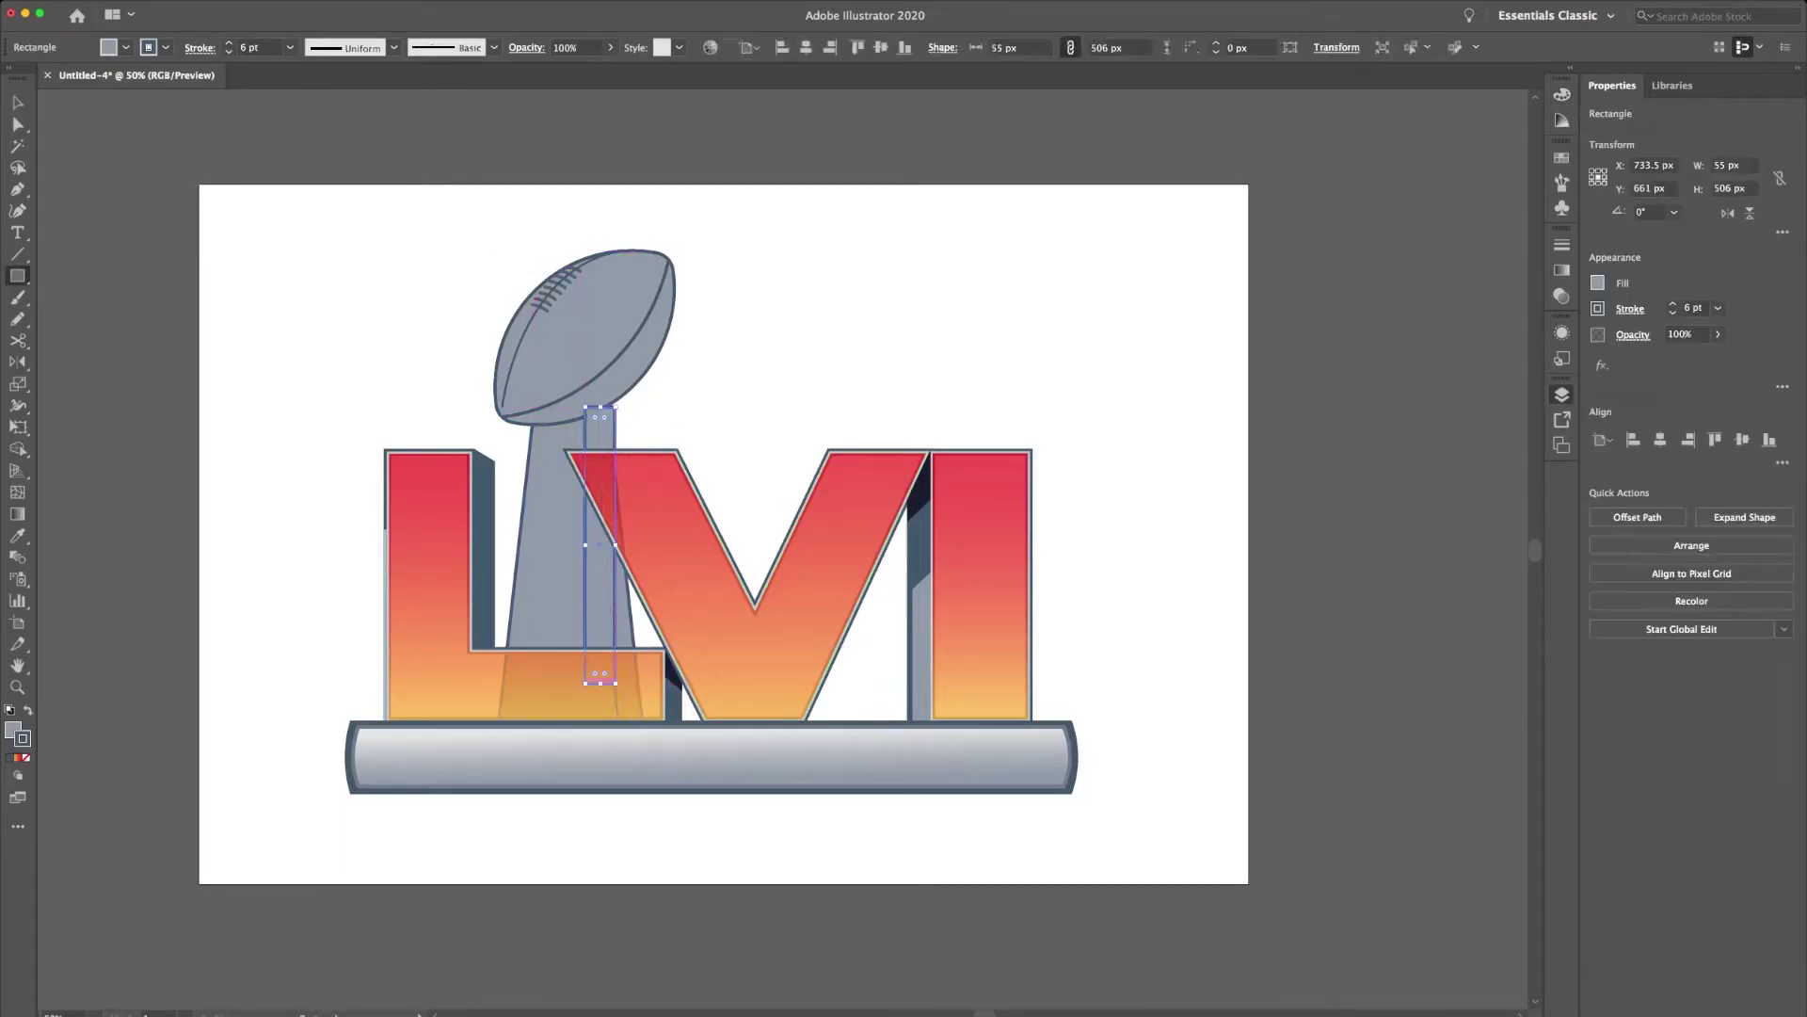
{"action": "key", "text": "a"}
{"action": "mouse_move", "coordinate": [597, 523]}
{"action": "left_mouse_down"}
{"action": "mouse_move", "coordinate": [518, 529]}
{"action": "mouse_move", "coordinate": [553, 529]}
{"action": "left_mouse_up"}
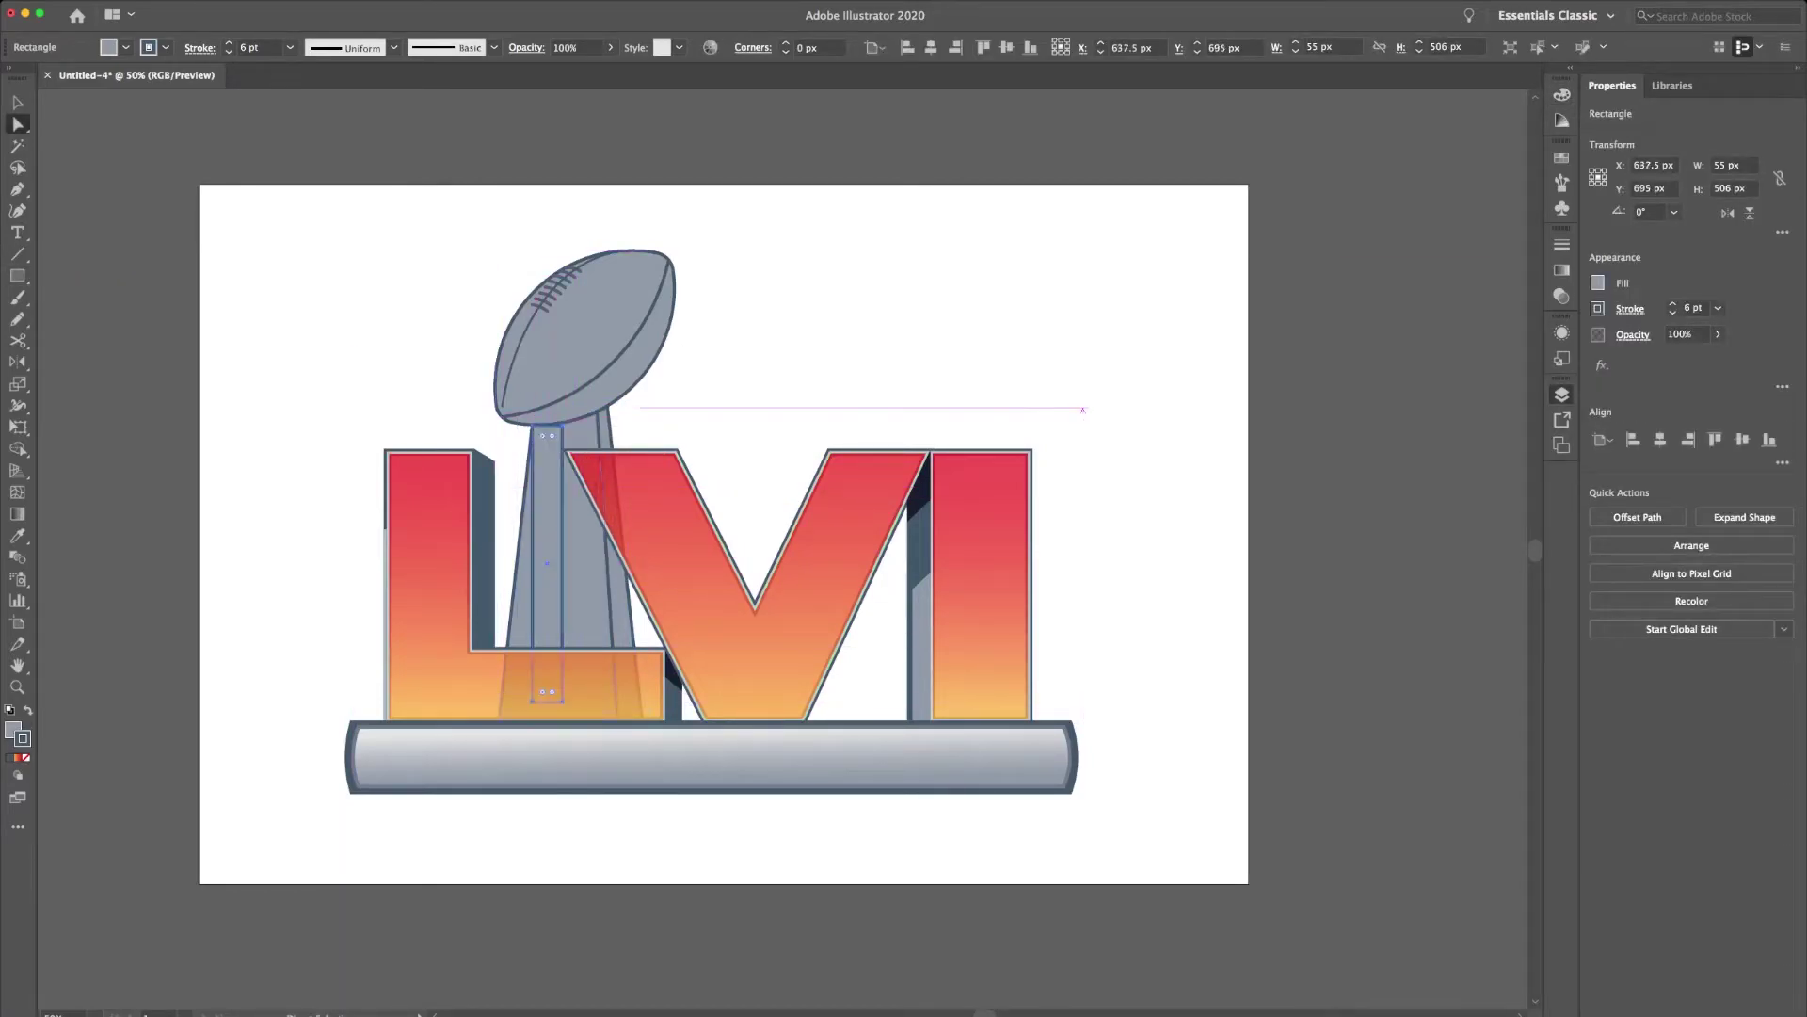
{"action": "left_click", "coordinate": [593, 414]}
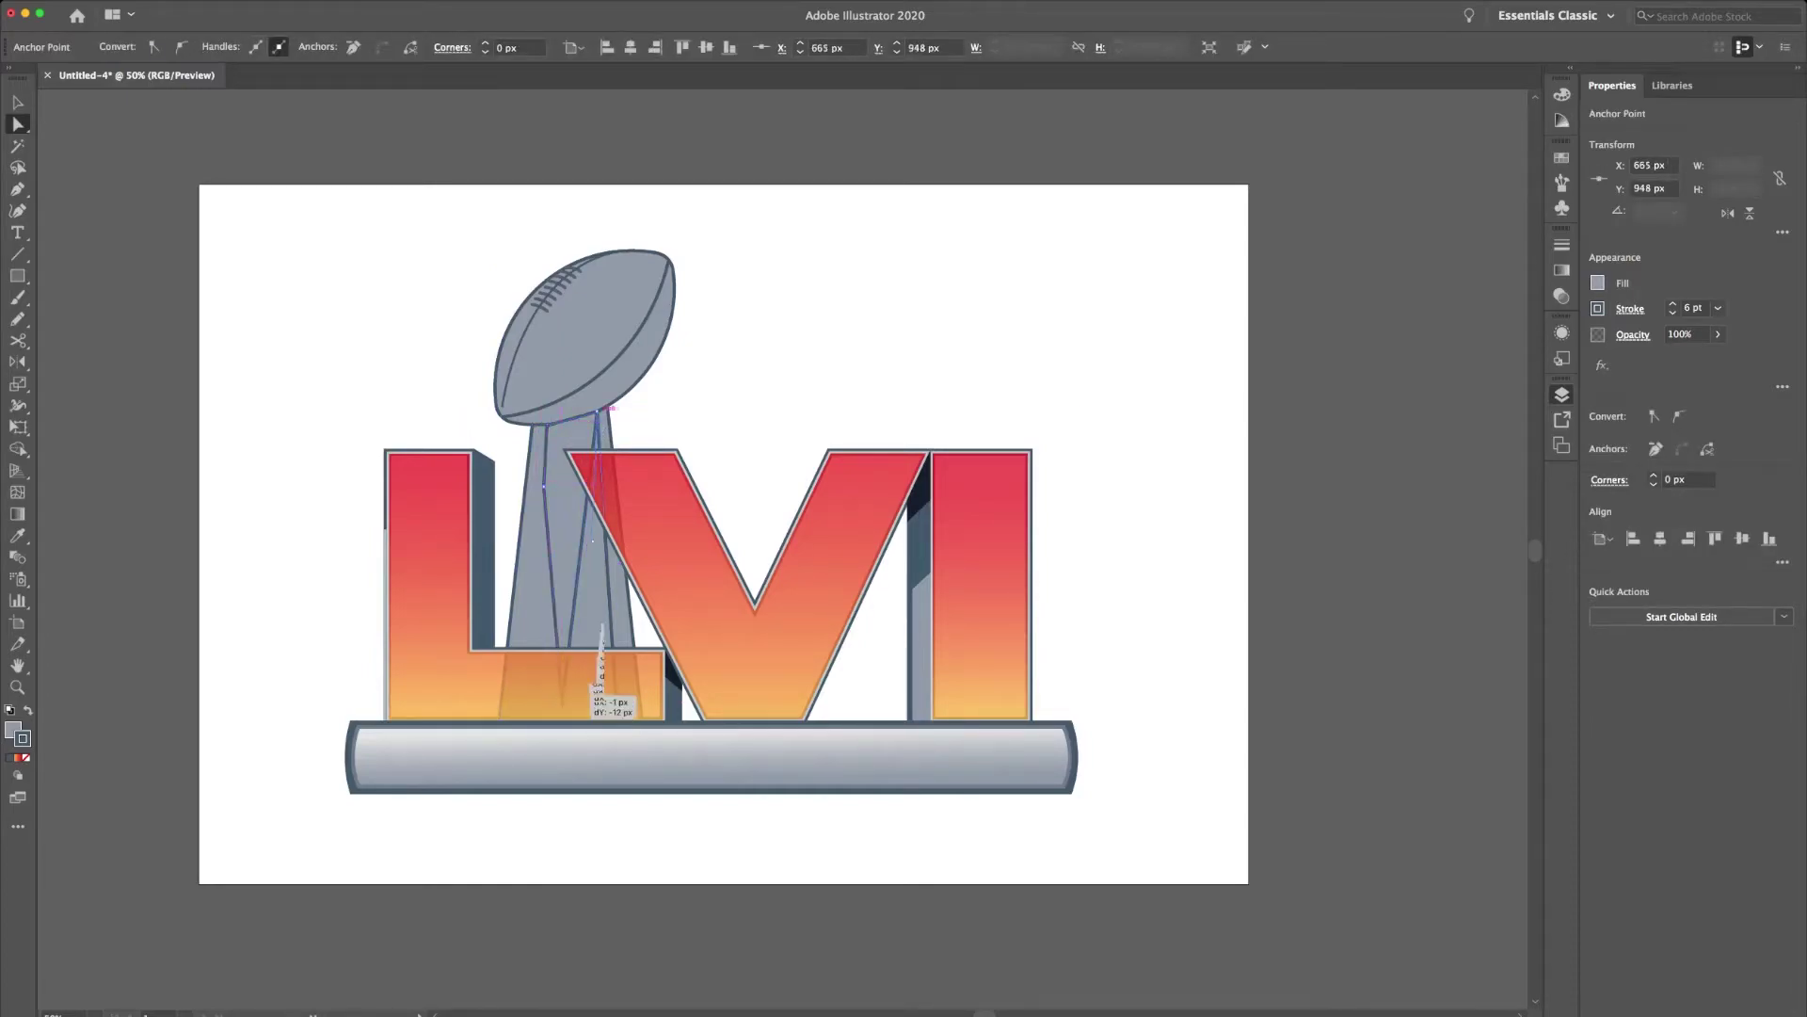
{"action": "left_click_drag", "start_coordinate": [563, 701], "coordinate": [593, 518]}
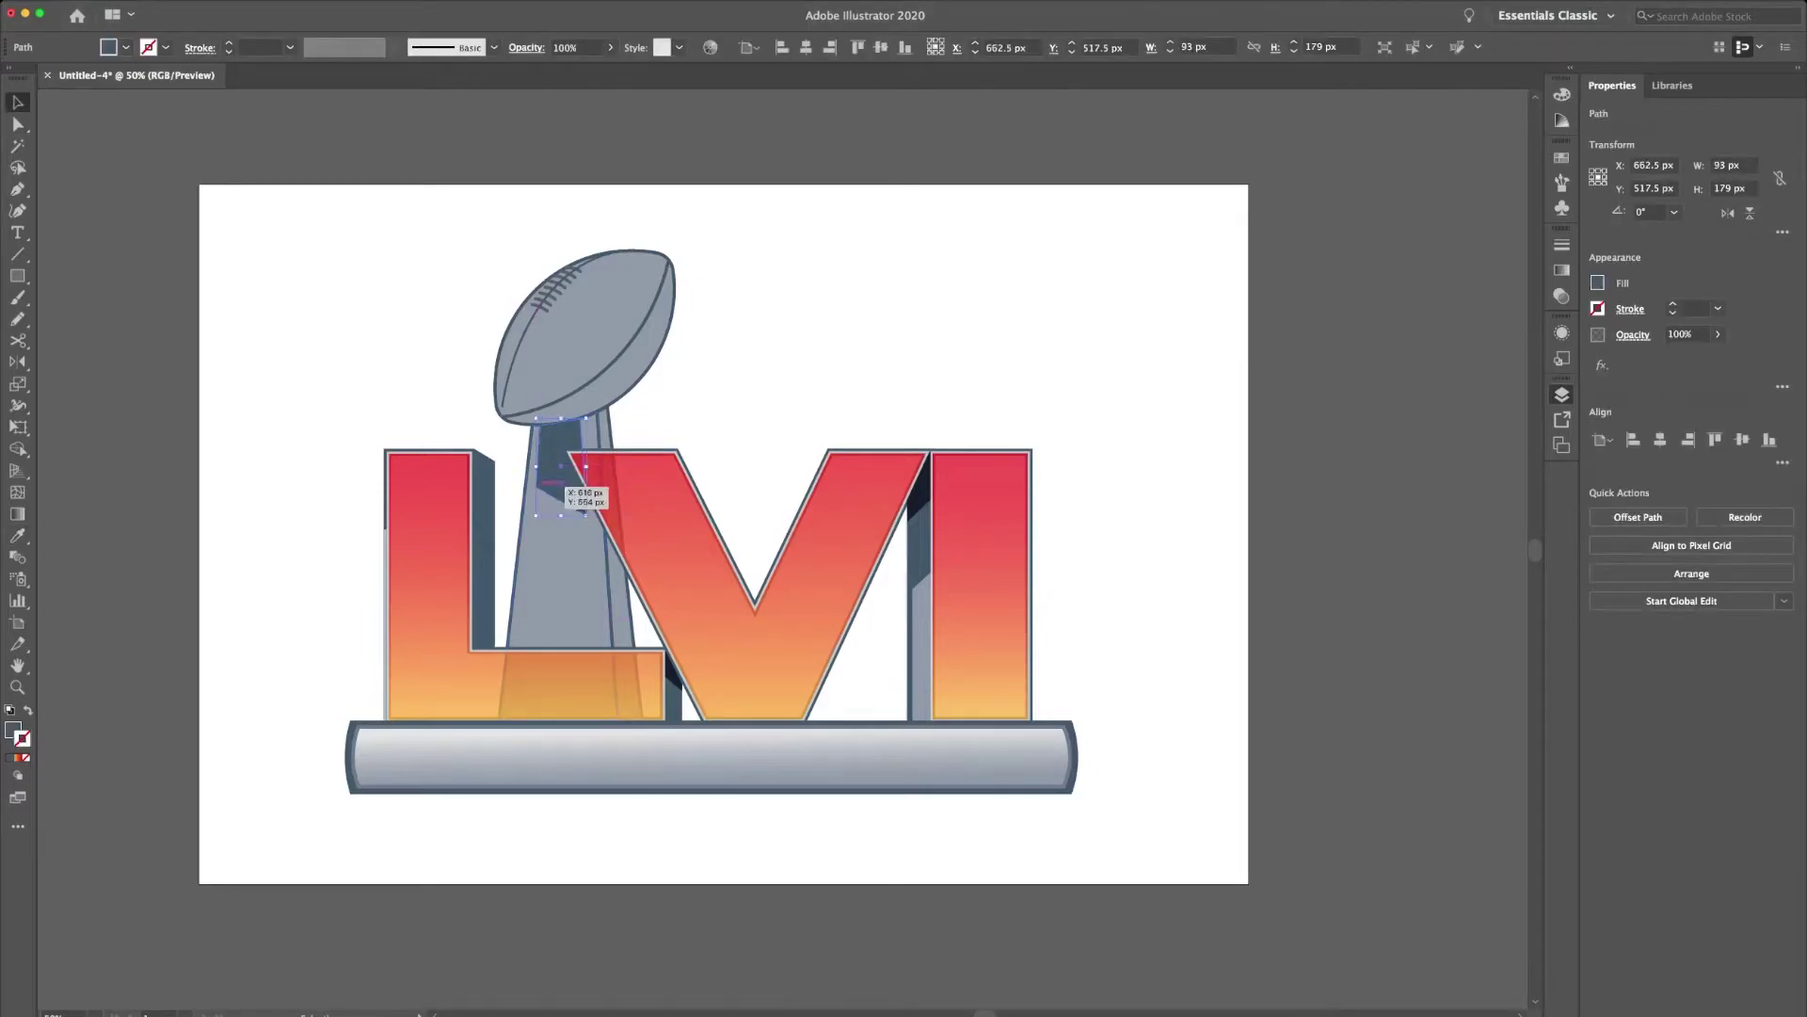
{"action": "key", "text": "super+equal"}
{"action": "key", "text": "super+equal"}
{"action": "key", "text": "super+equal"}
Draw a tall rectangle along the right side of the trophy stem.
{"action": "key", "text": "v"}
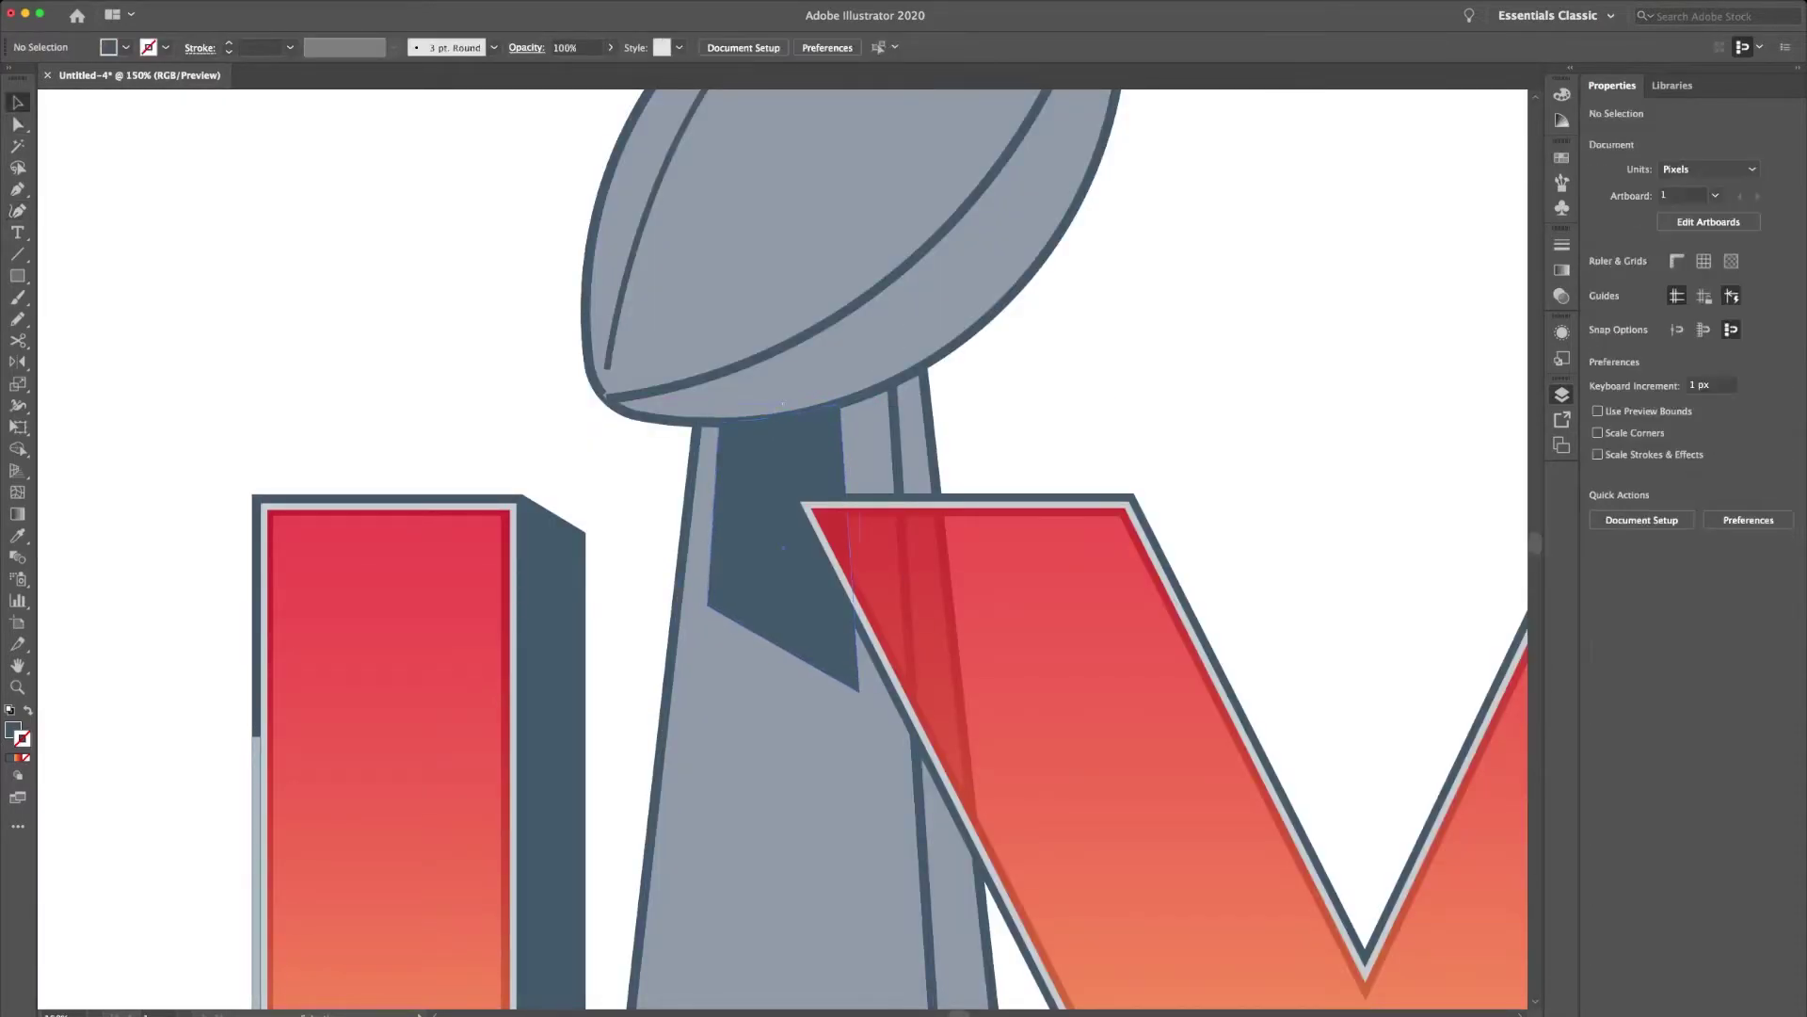
{"action": "scroll", "coordinate": [782, 546], "scroll_direction": "down", "scroll_amount": 3}
{"action": "scroll", "coordinate": [781, 546], "scroll_direction": "down", "scroll_amount": 2}
{"action": "key", "text": "super+shift+a"}
{"action": "key", "text": "m"}
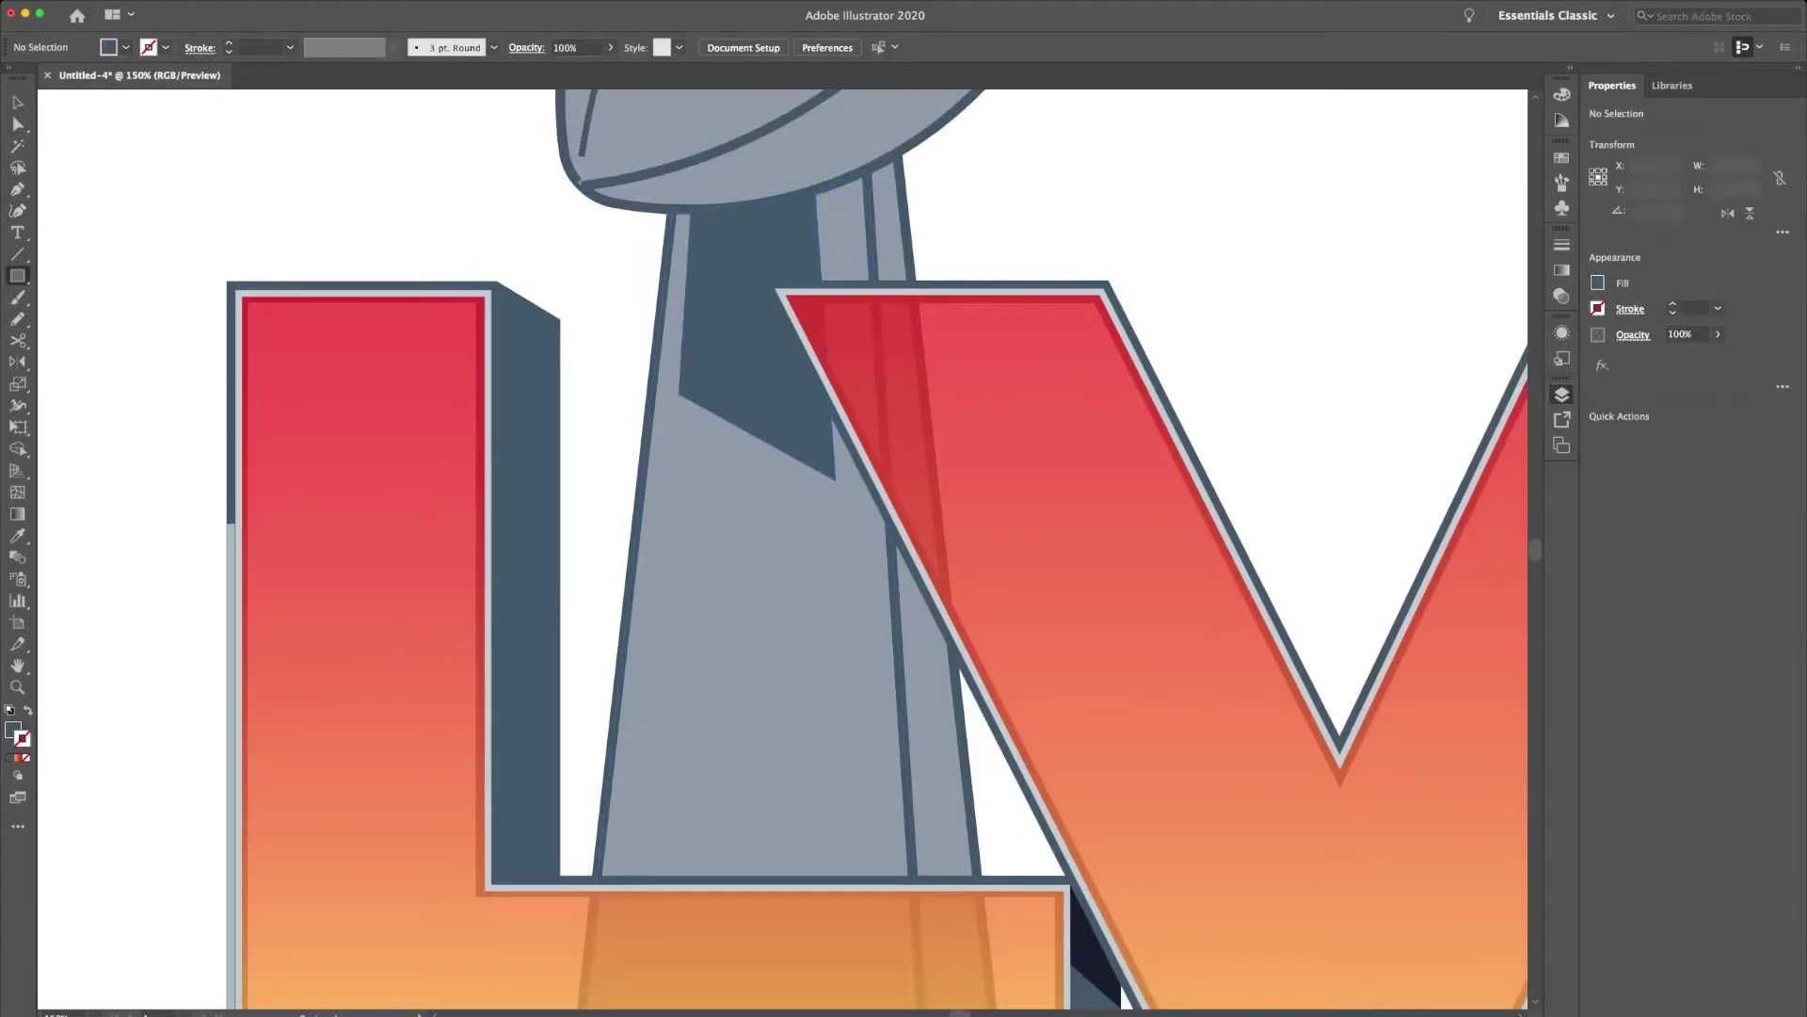
{"action": "left_click_drag", "start_coordinate": [815, 192], "coordinate": [904, 744]}
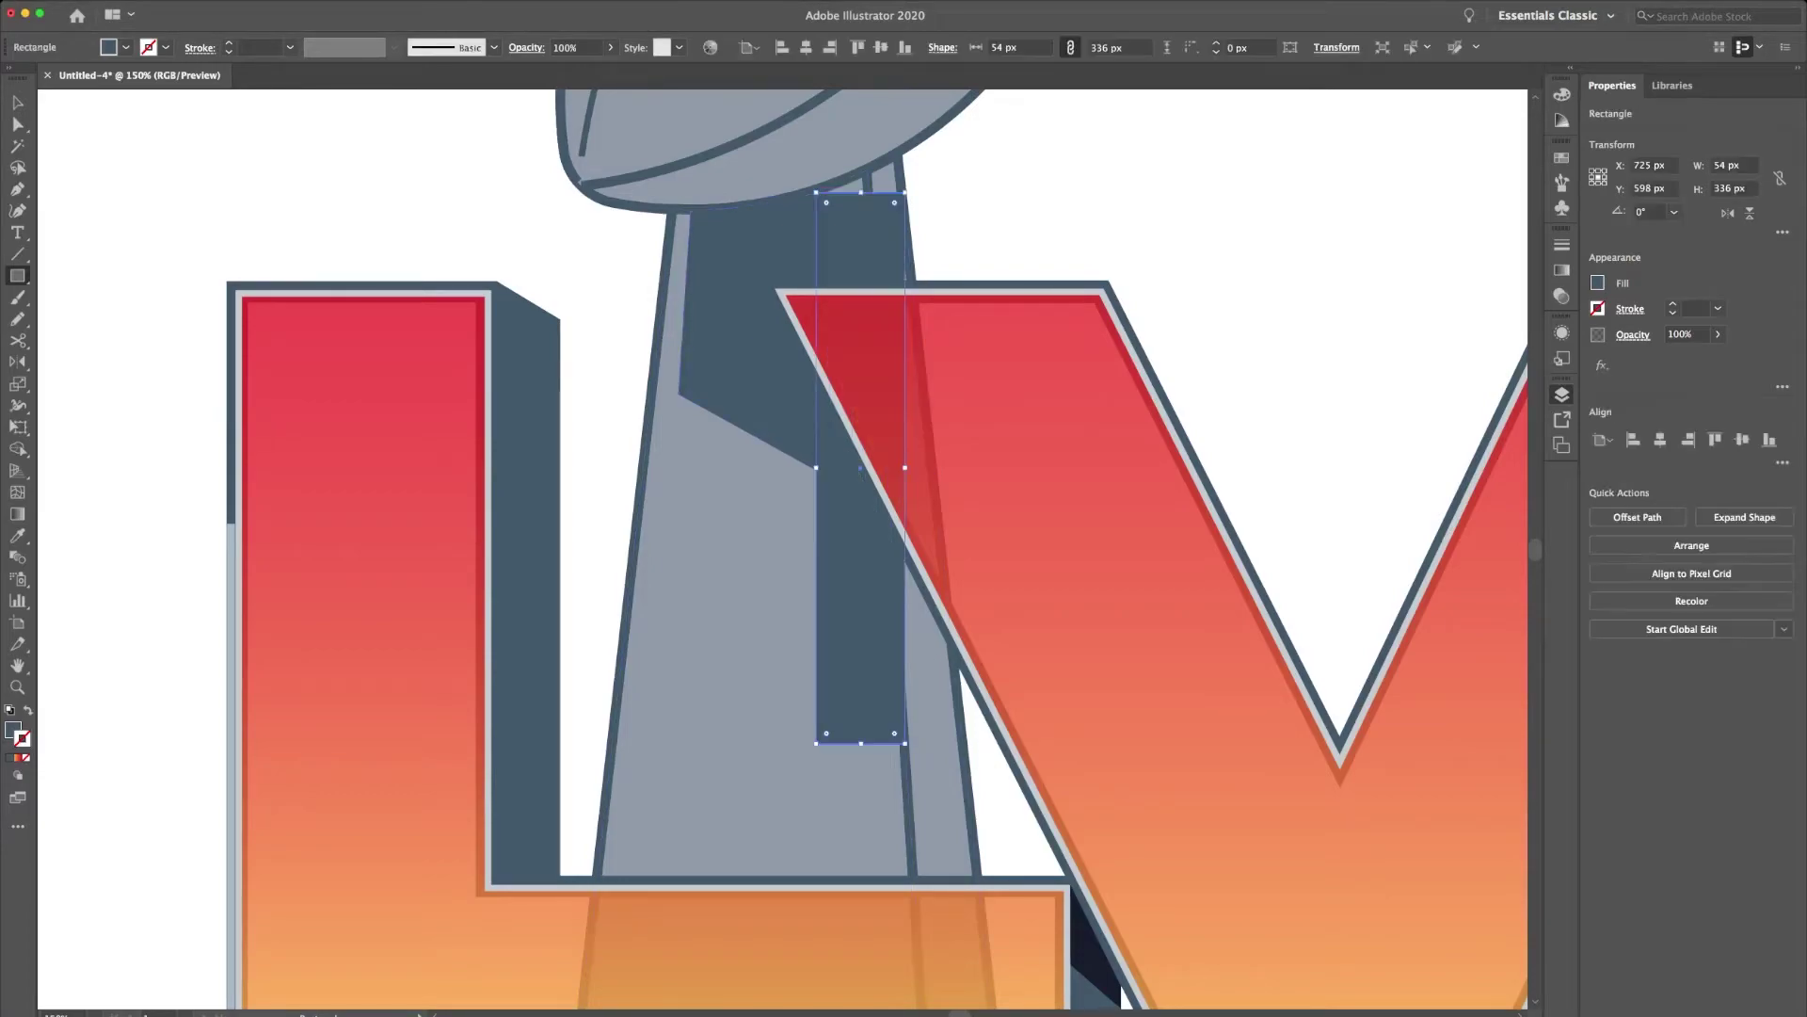
Raise the panel's top-right corner, round its bottom-left corner, and slant its left edge.
{"action": "key", "text": "a"}
{"action": "left_click_drag", "start_coordinate": [903, 193], "coordinate": [860, 169]}
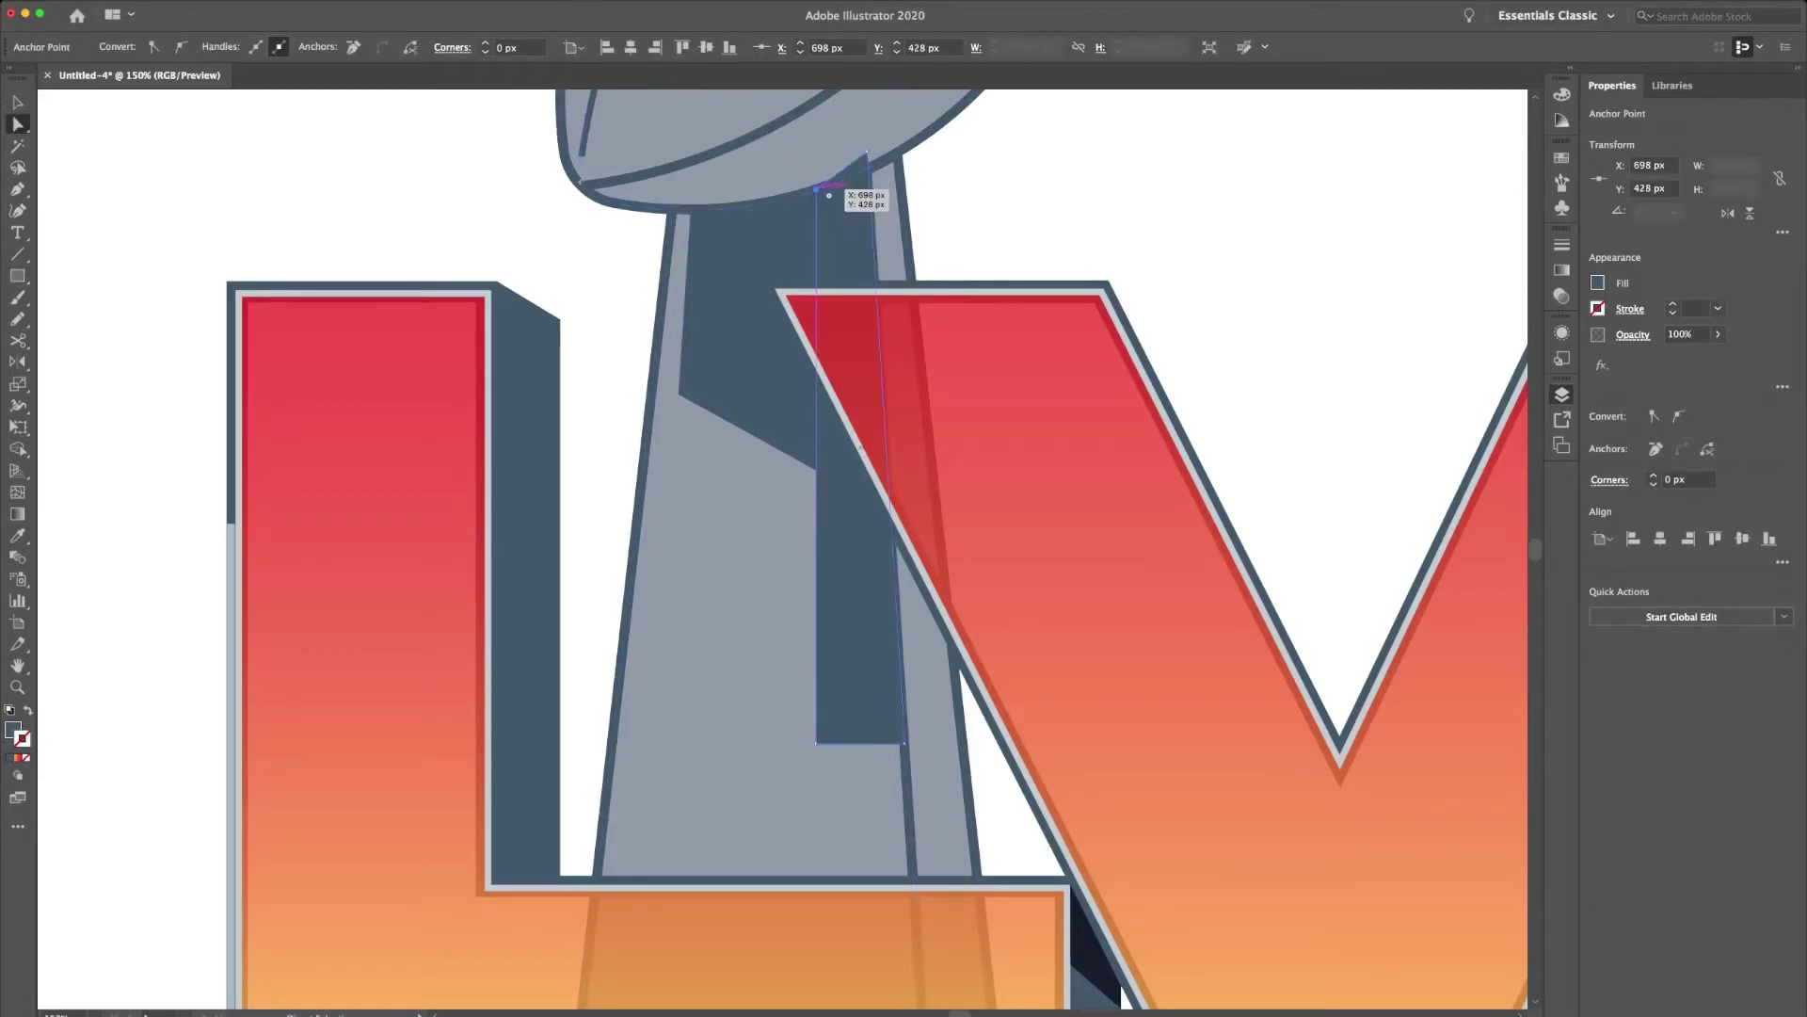
{"action": "left_click", "coordinate": [816, 742]}
{"action": "left_click_drag", "start_coordinate": [828, 730], "coordinate": [852, 701]}
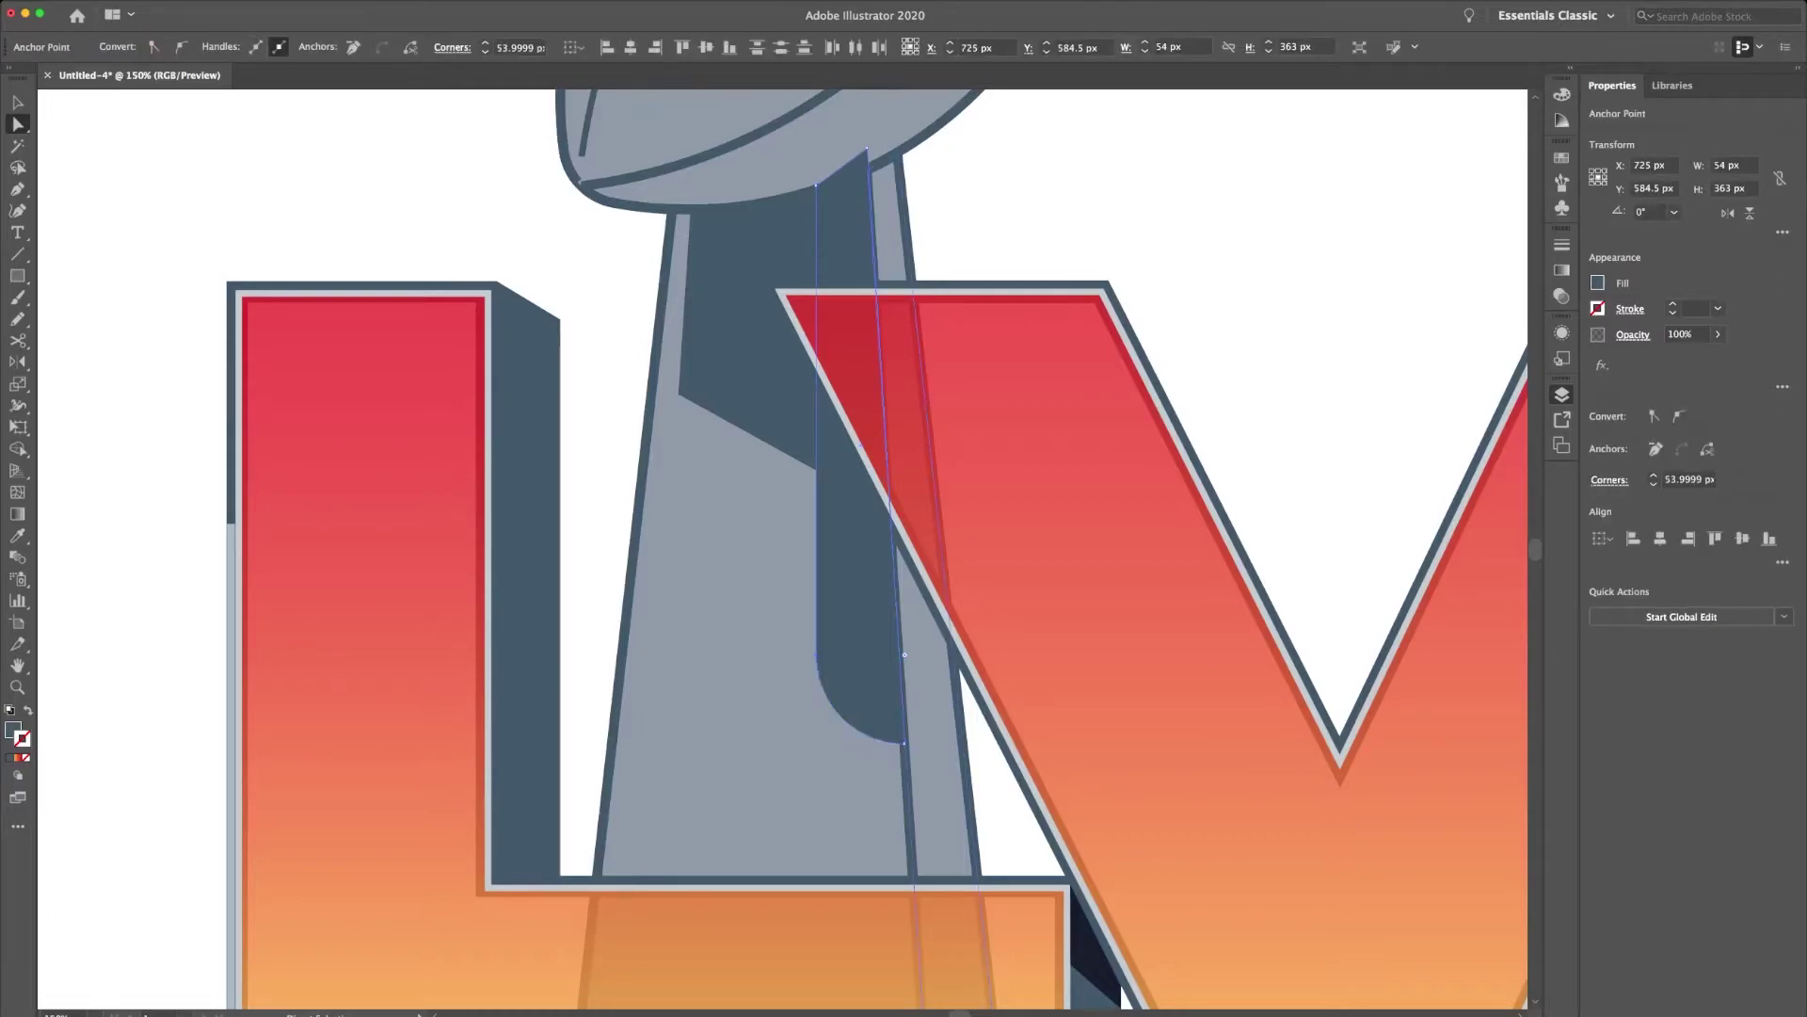
{"action": "left_click_drag", "start_coordinate": [852, 442], "coordinate": [872, 442]}
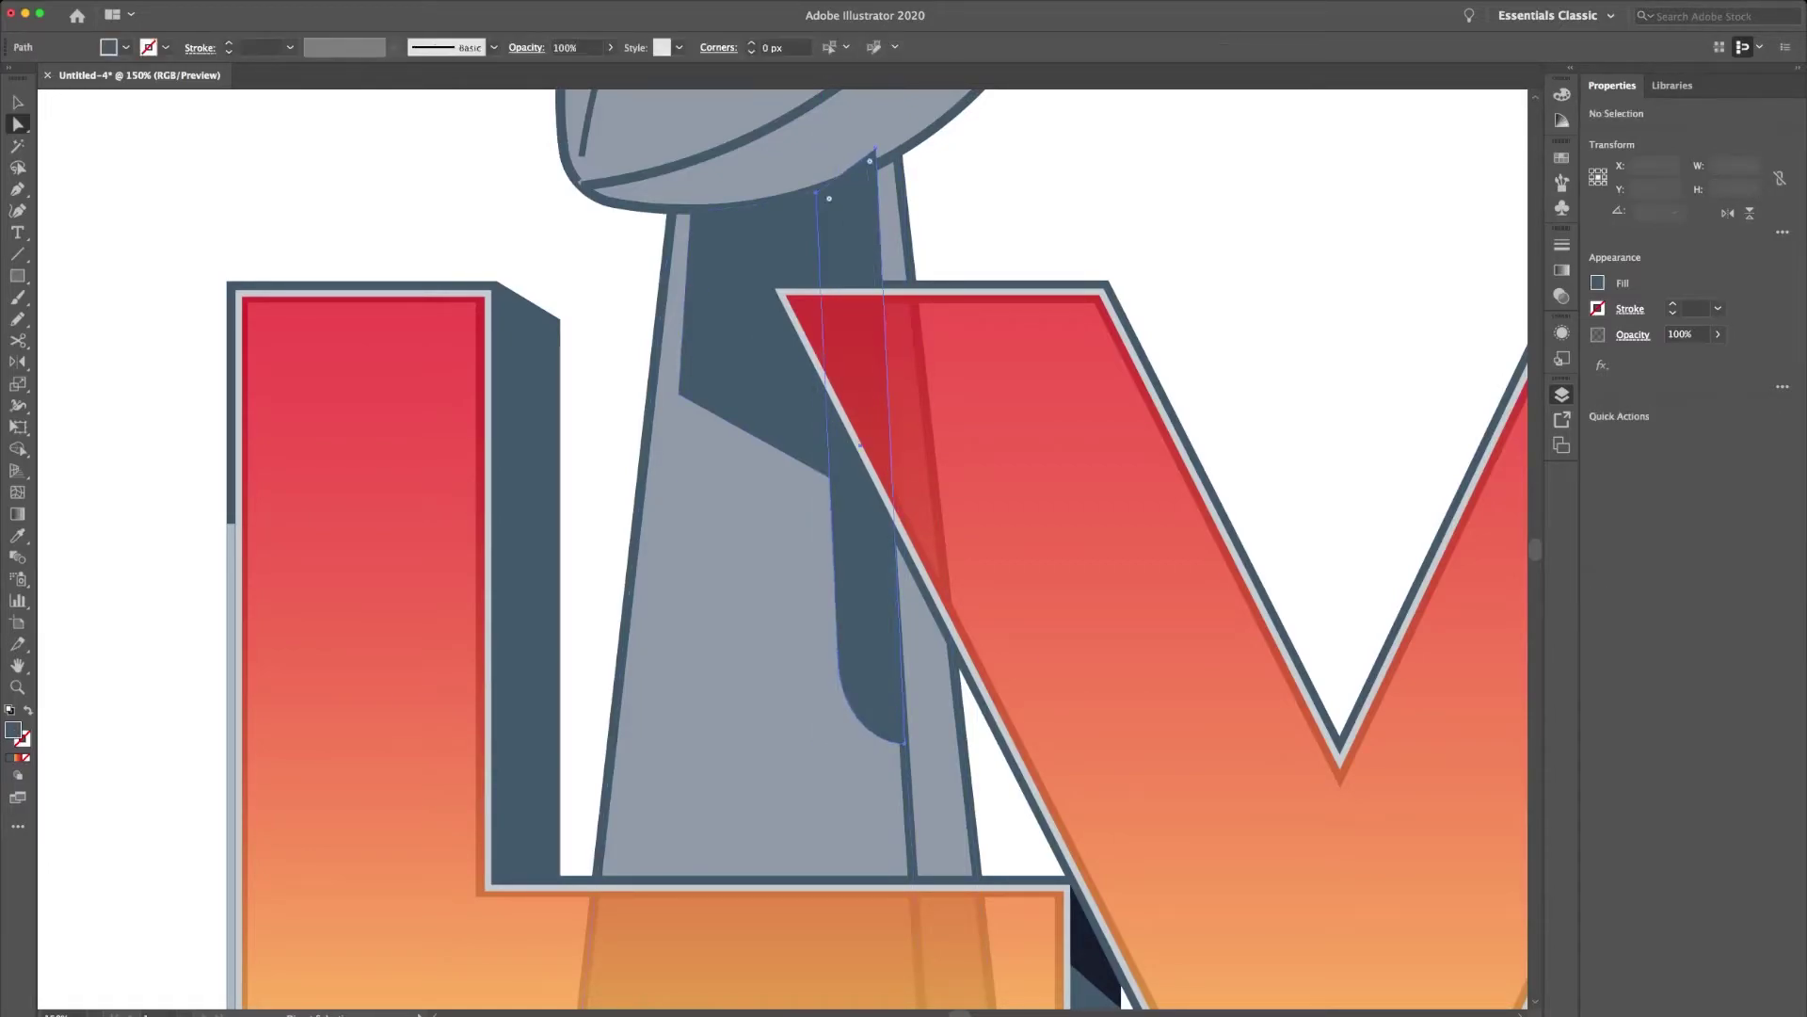
{"action": "mouse_move", "coordinate": [830, 198]}
{"action": "left_mouse_down"}
{"action": "mouse_move", "coordinate": [877, 143]}
{"action": "mouse_move", "coordinate": [869, 857]}
{"action": "left_mouse_up"}
Fill the stem panel with a vertical gradient.
{"action": "key", "text": "g"}
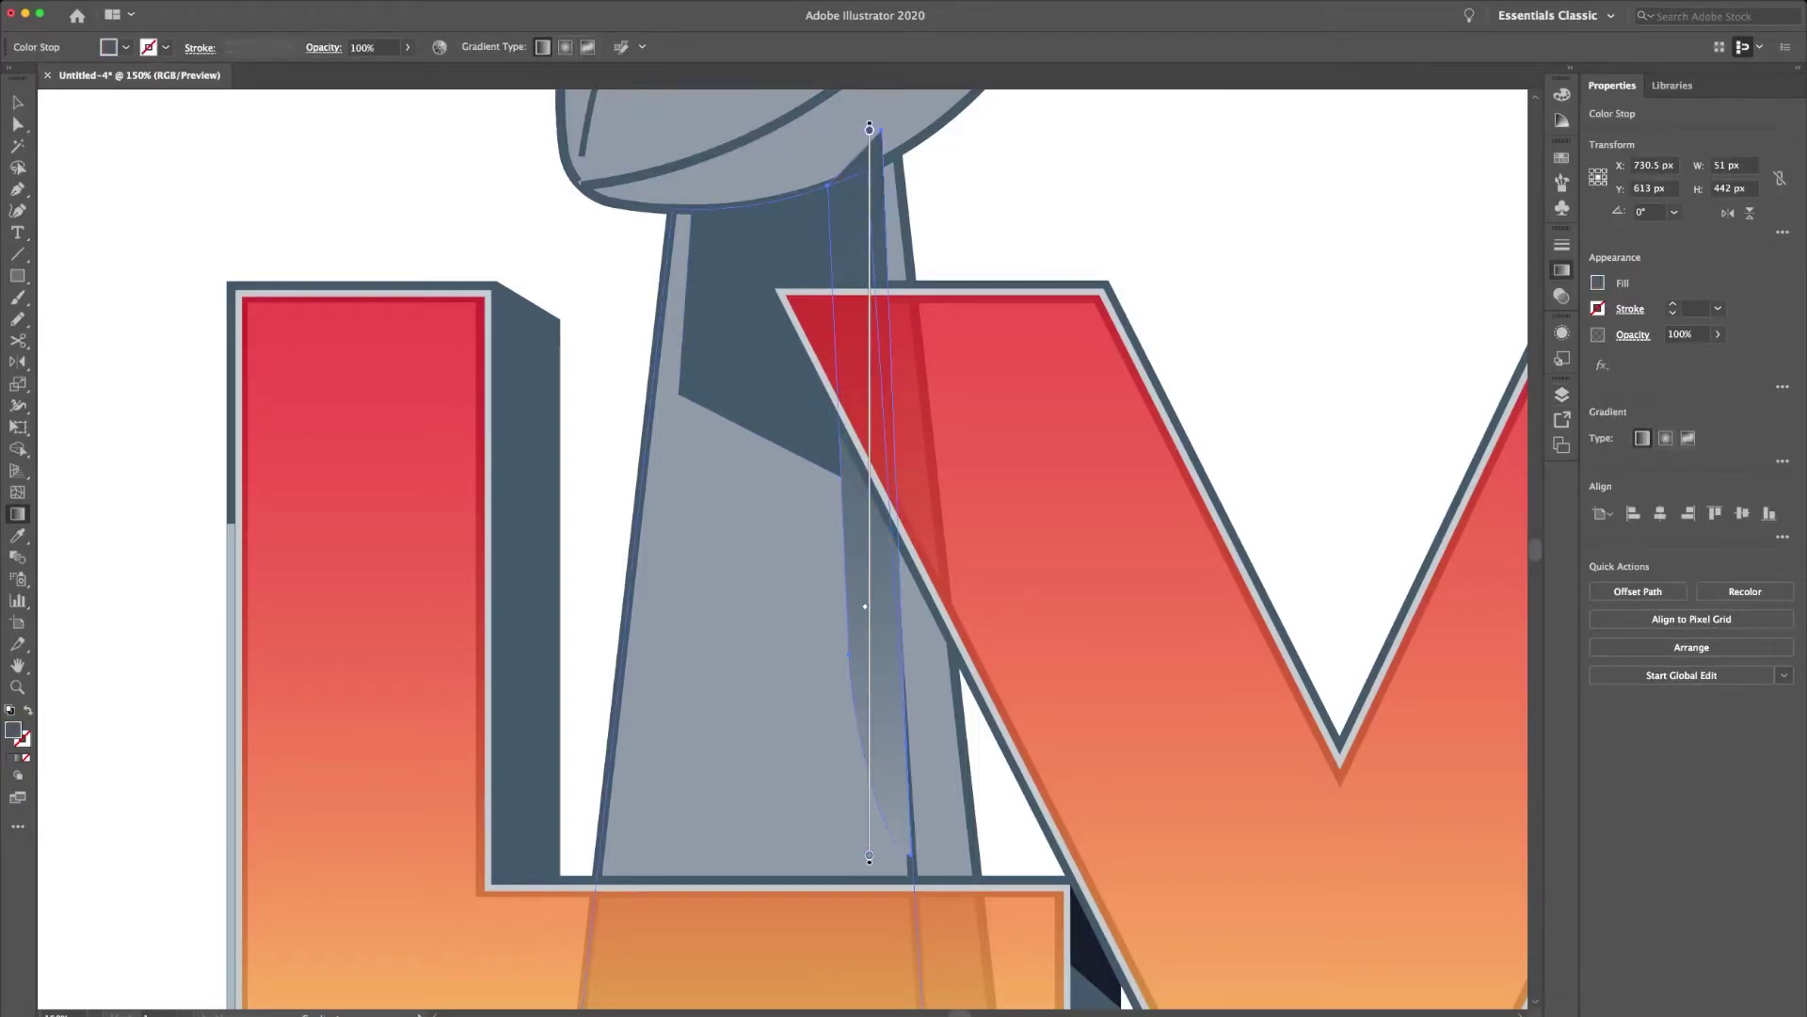
{"action": "key", "text": "v"}
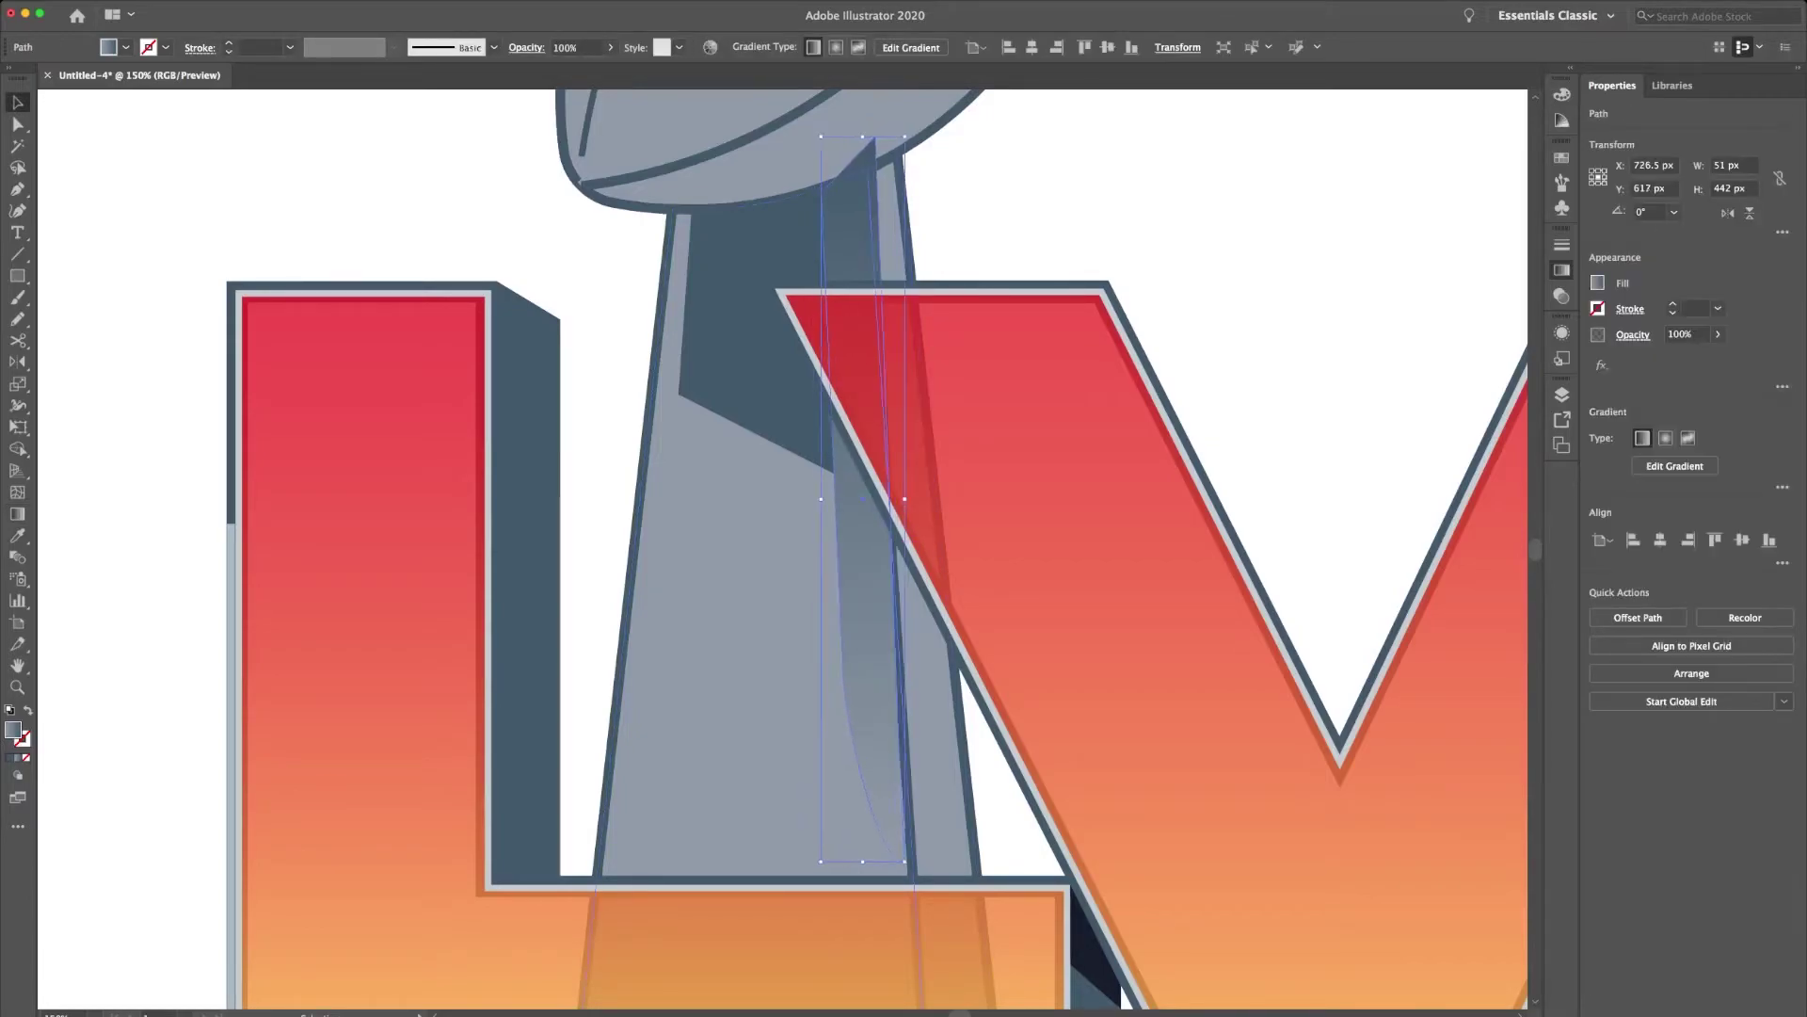
{"action": "key", "text": "super+shift+a"}
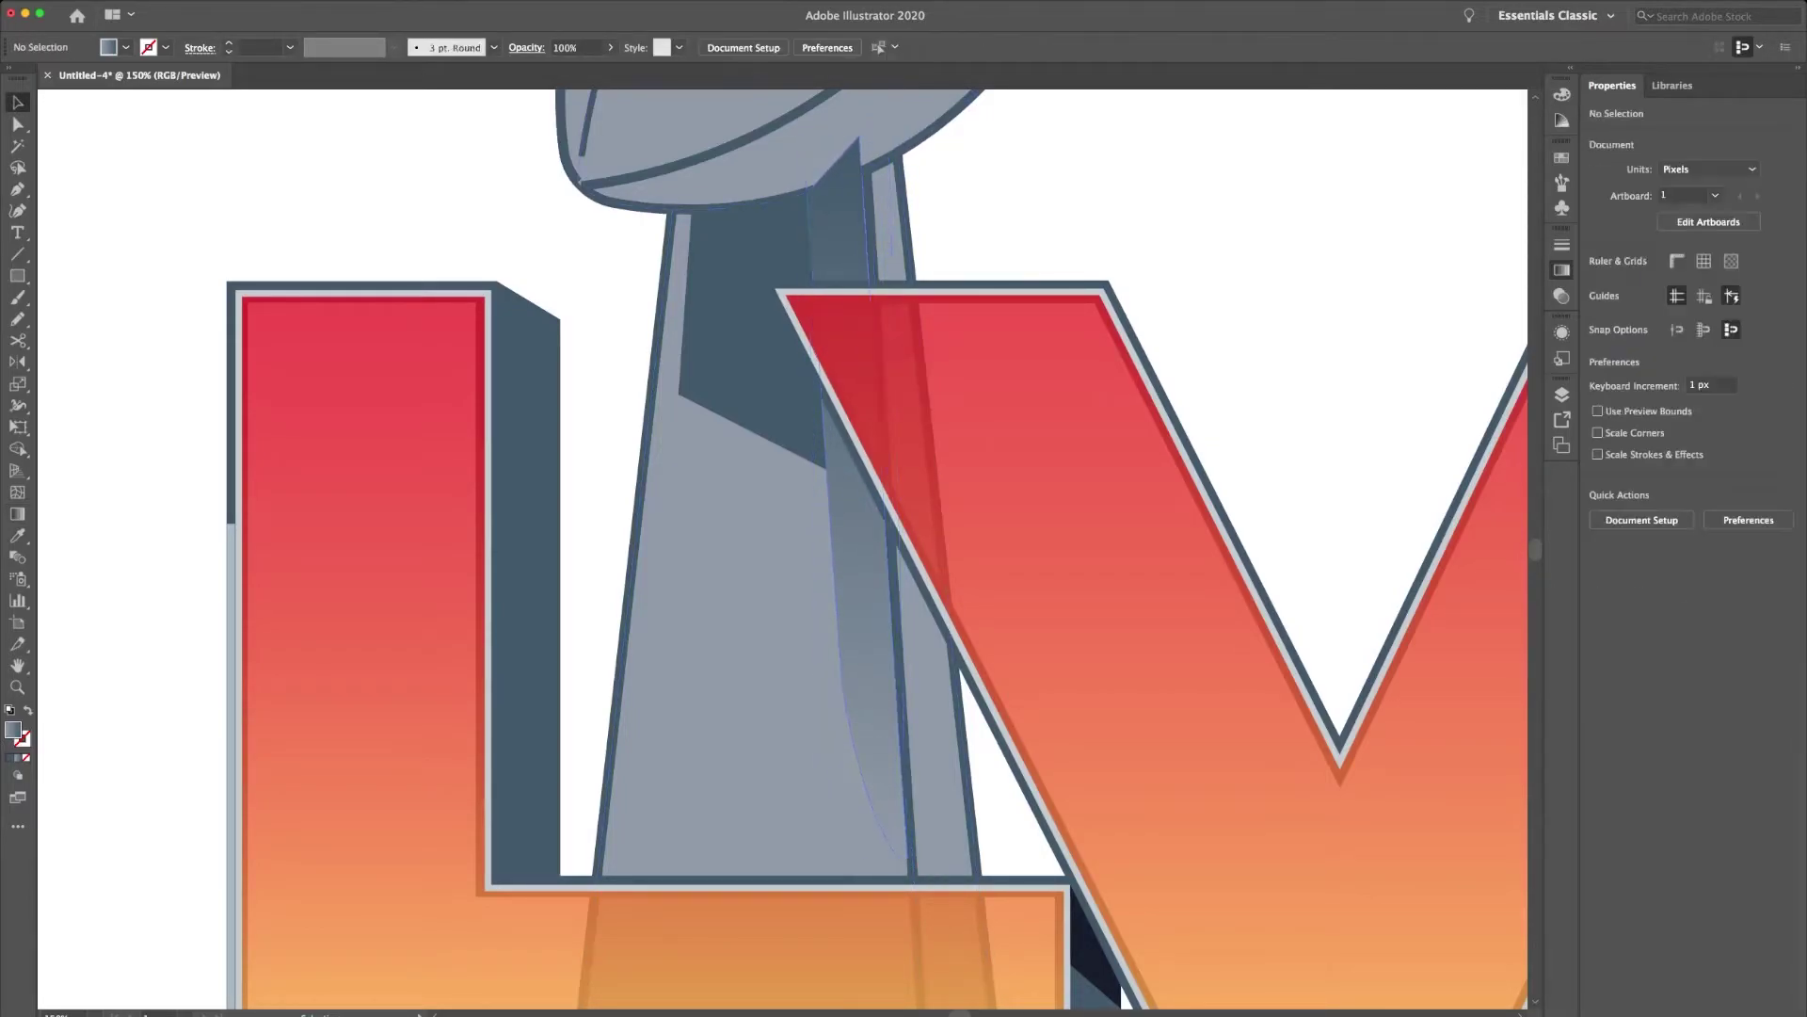
{"action": "key", "text": "a"}
{"action": "key", "text": "super+0"}
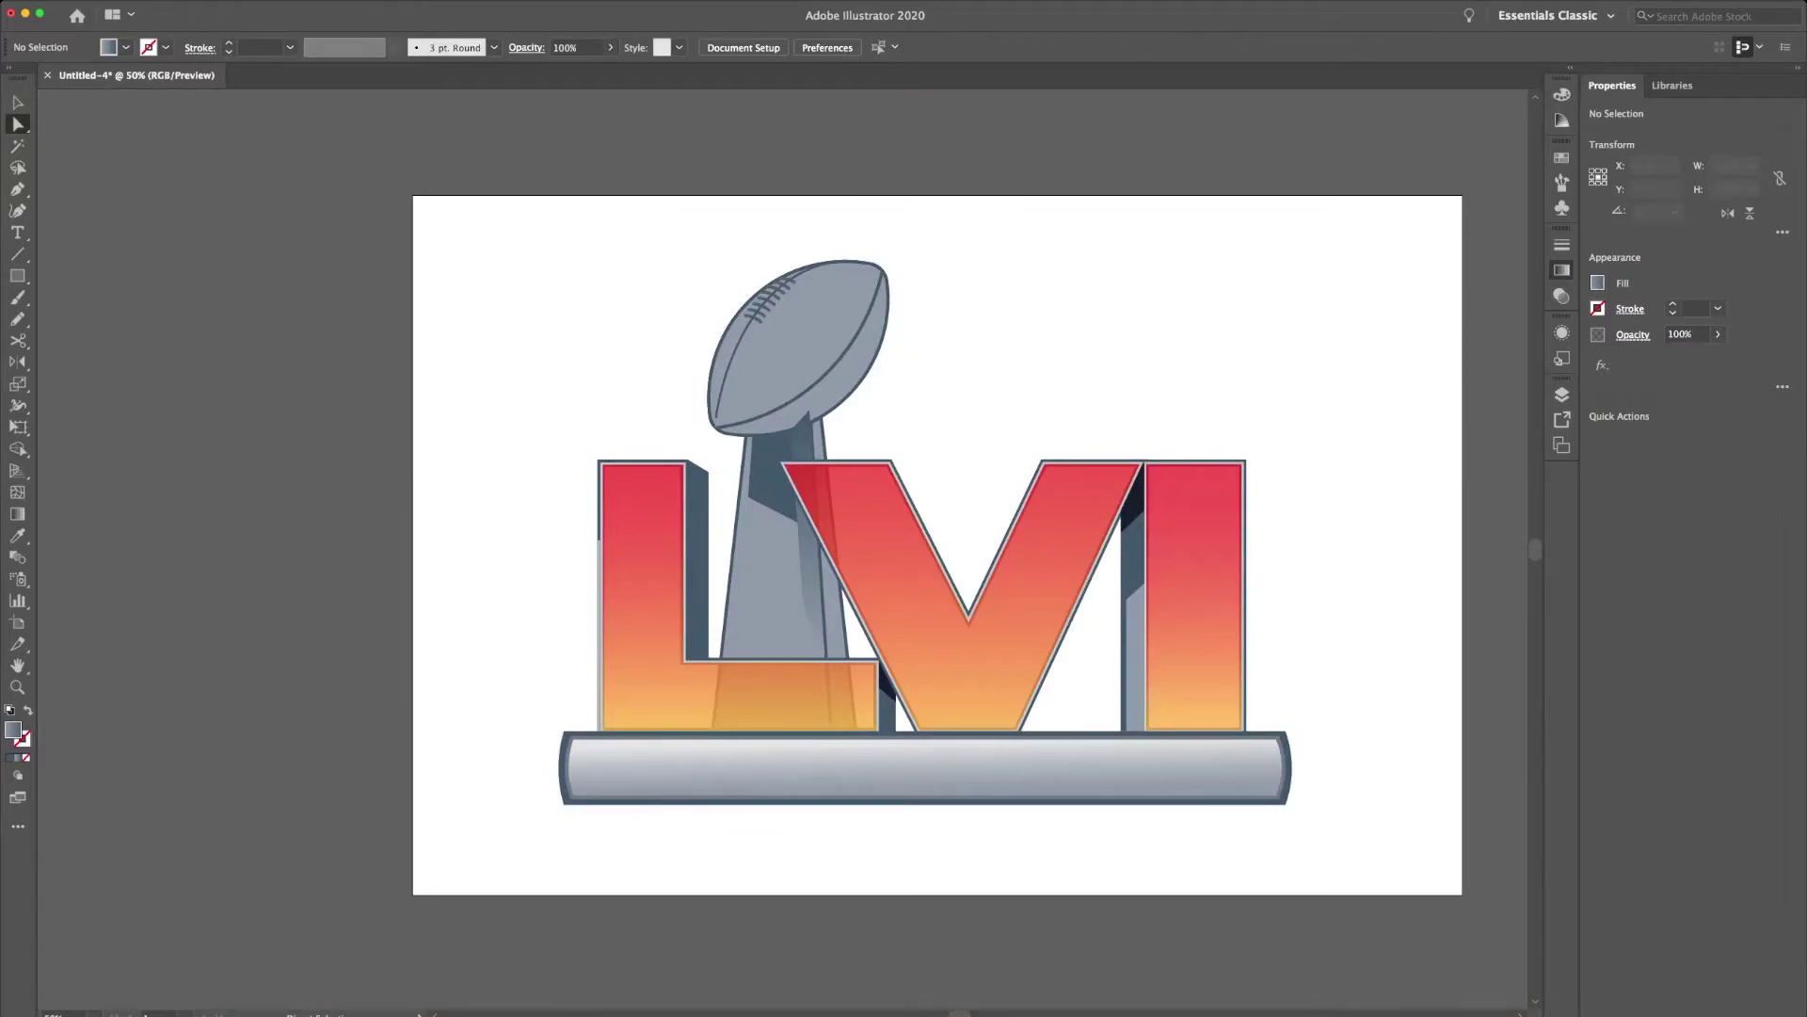
Finish the highlight sliver path along the stem's left edge and make it white.
{"action": "key", "text": "shift+x"}
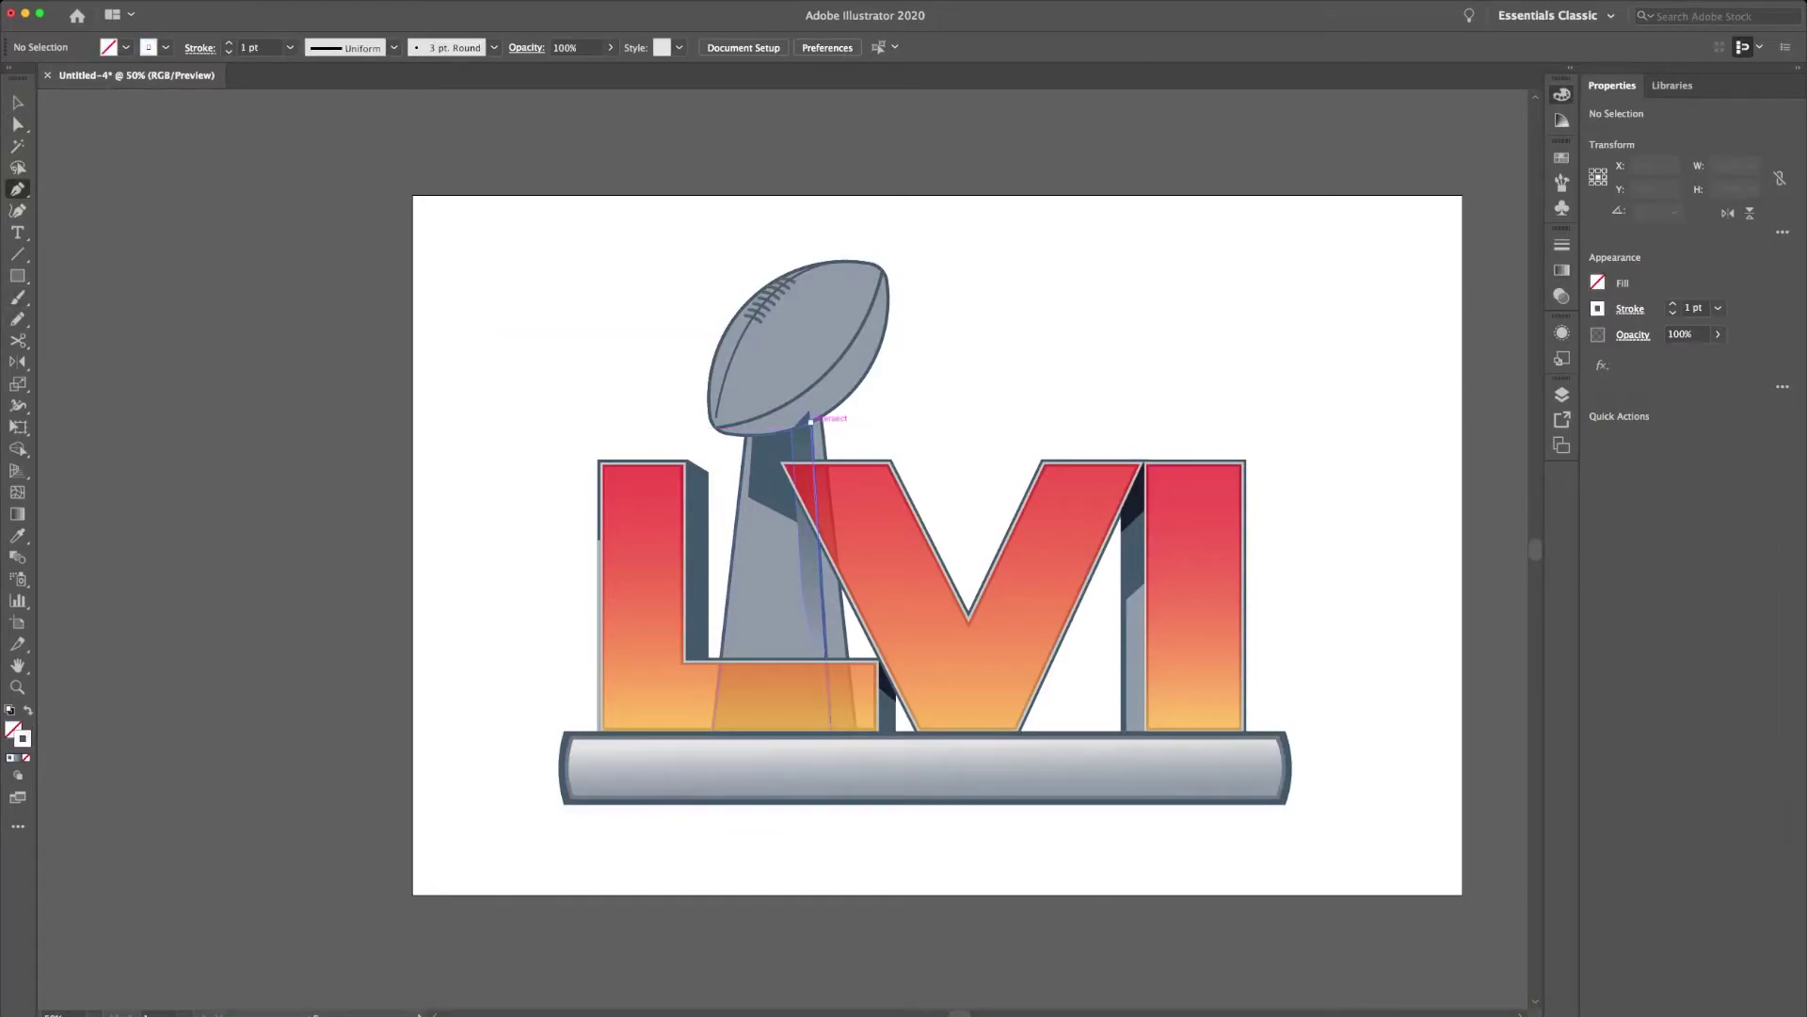
{"action": "key", "text": "Escape"}
{"action": "key", "text": "v"}
{"action": "key", "text": "super+shift+a"}
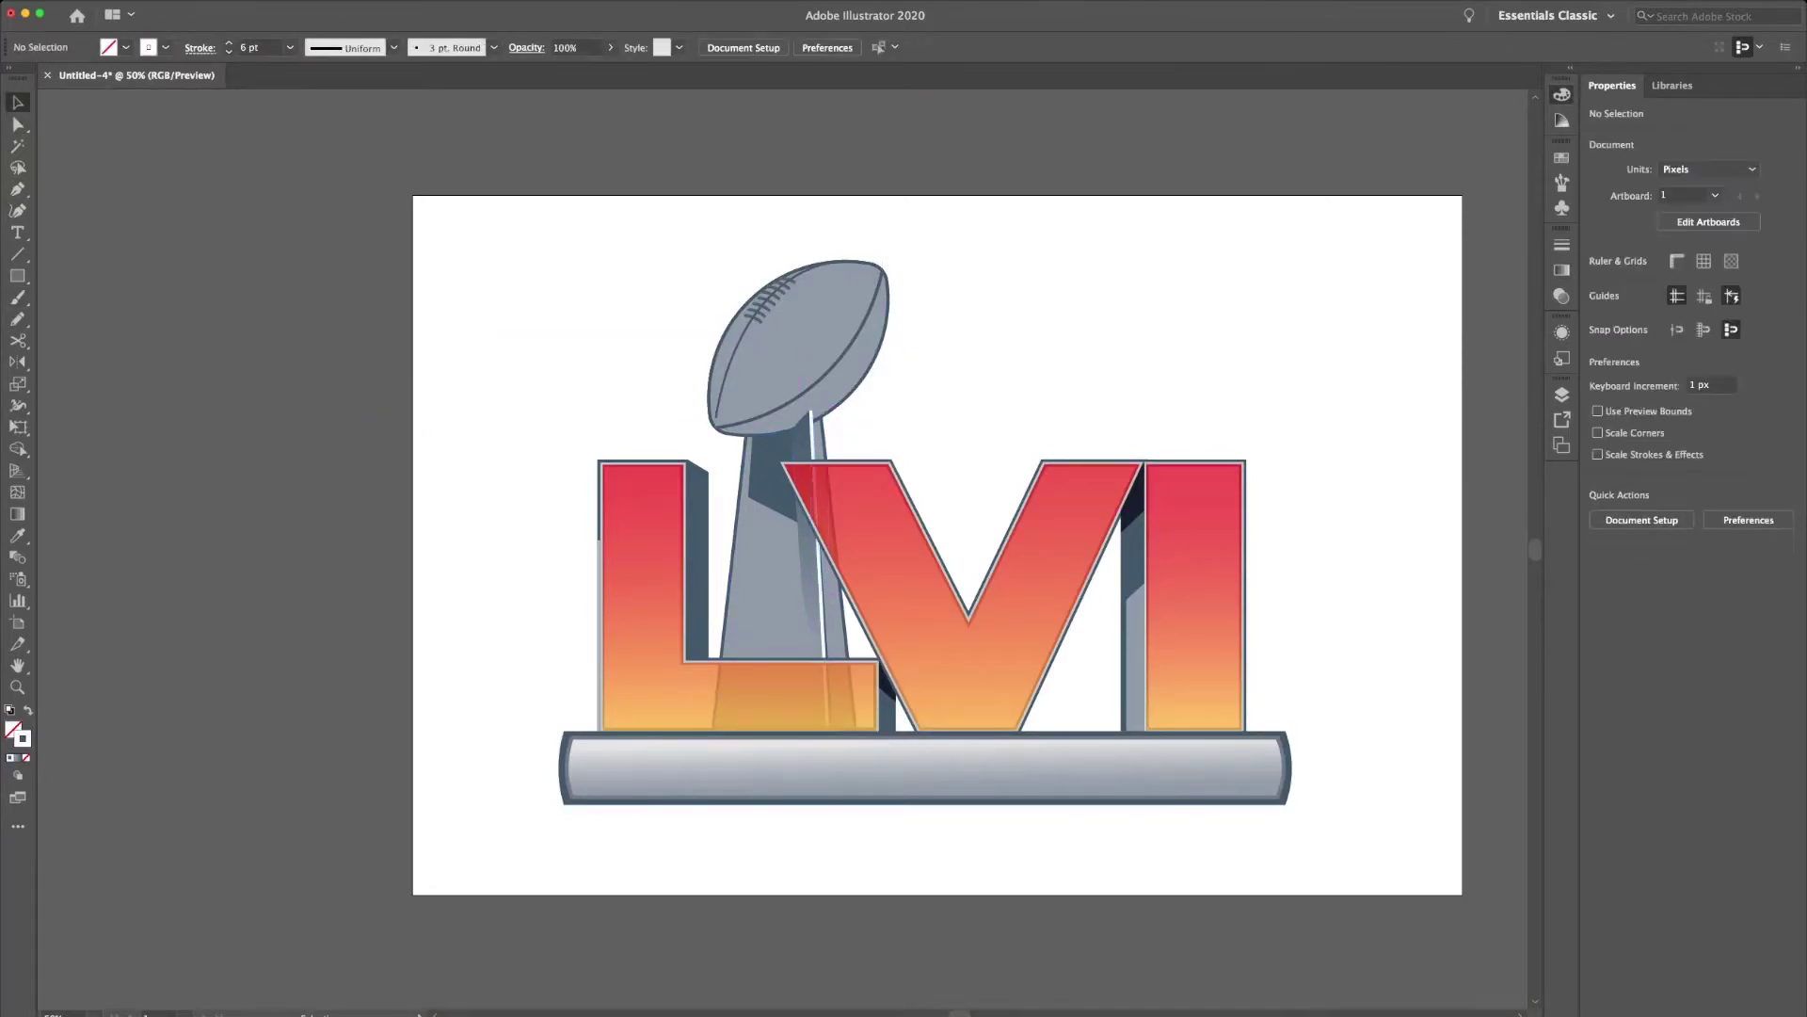
{"action": "key", "text": "a"}
{"action": "left_click", "coordinate": [756, 500]}
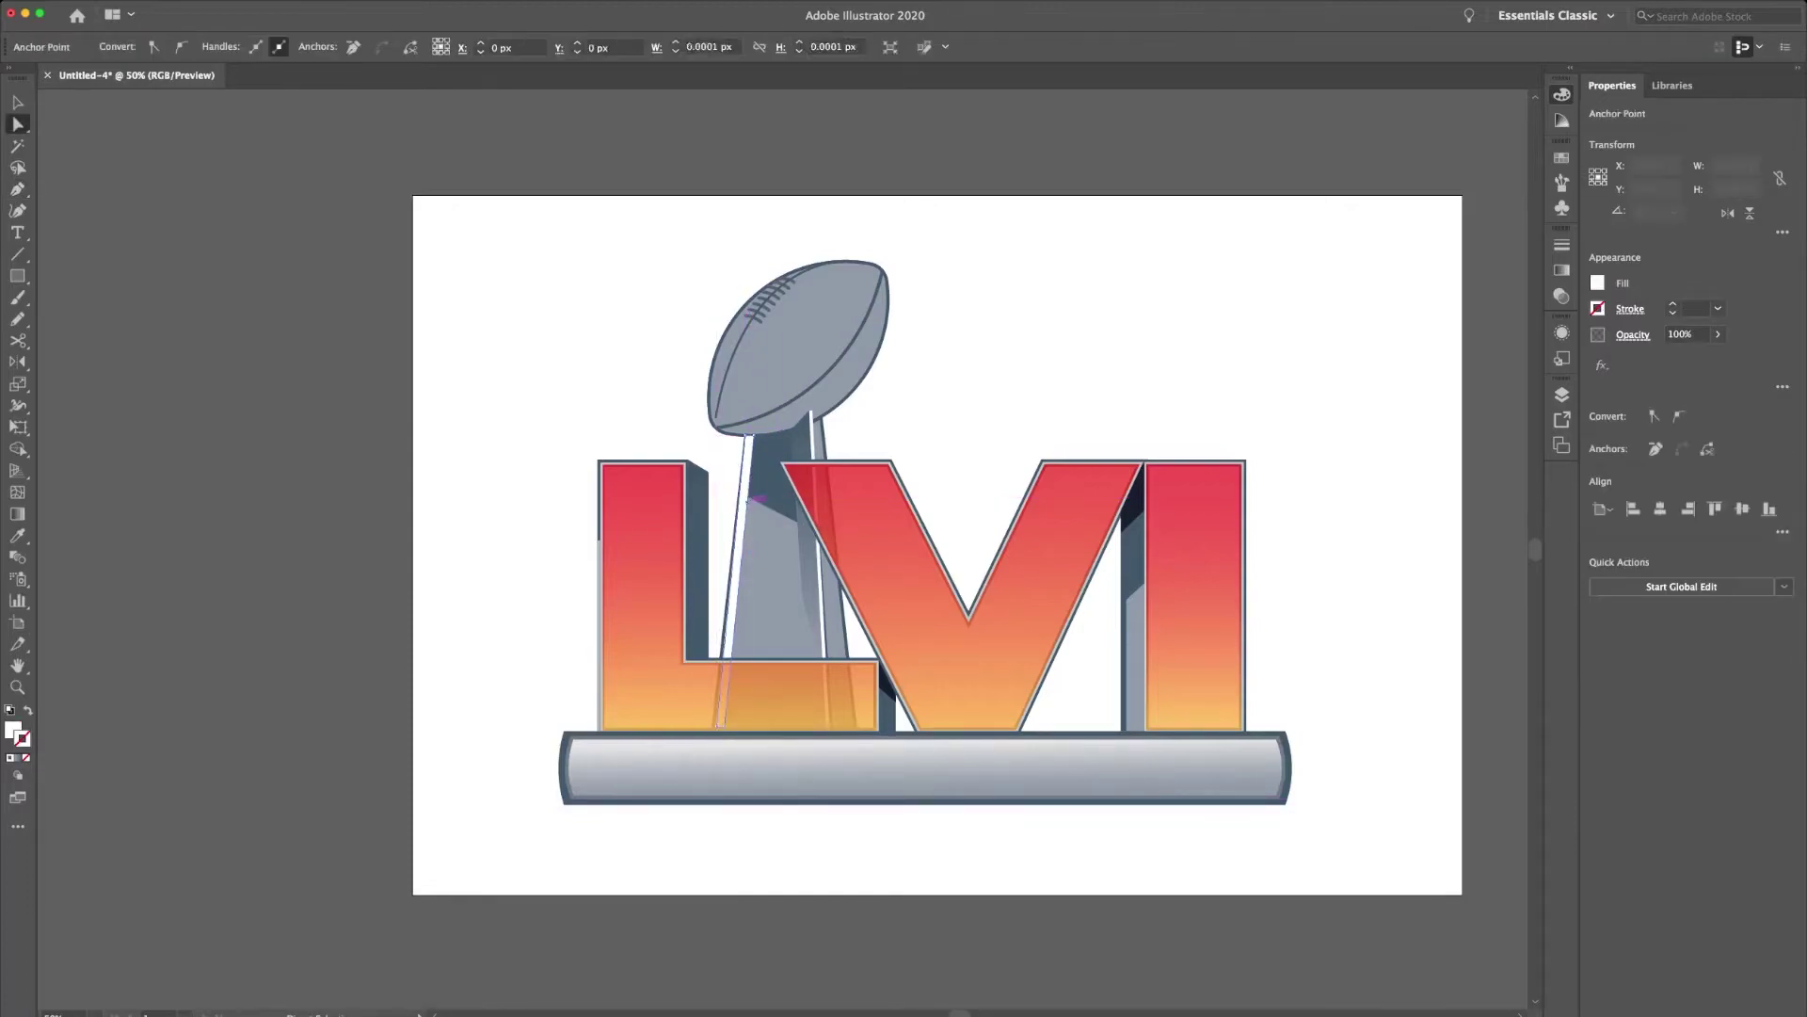
Zoom in on the stem and adjust the white sliver's anchor points so it tapers downward.
{"action": "key", "text": "v"}
{"action": "key", "text": "super+shift+a"}
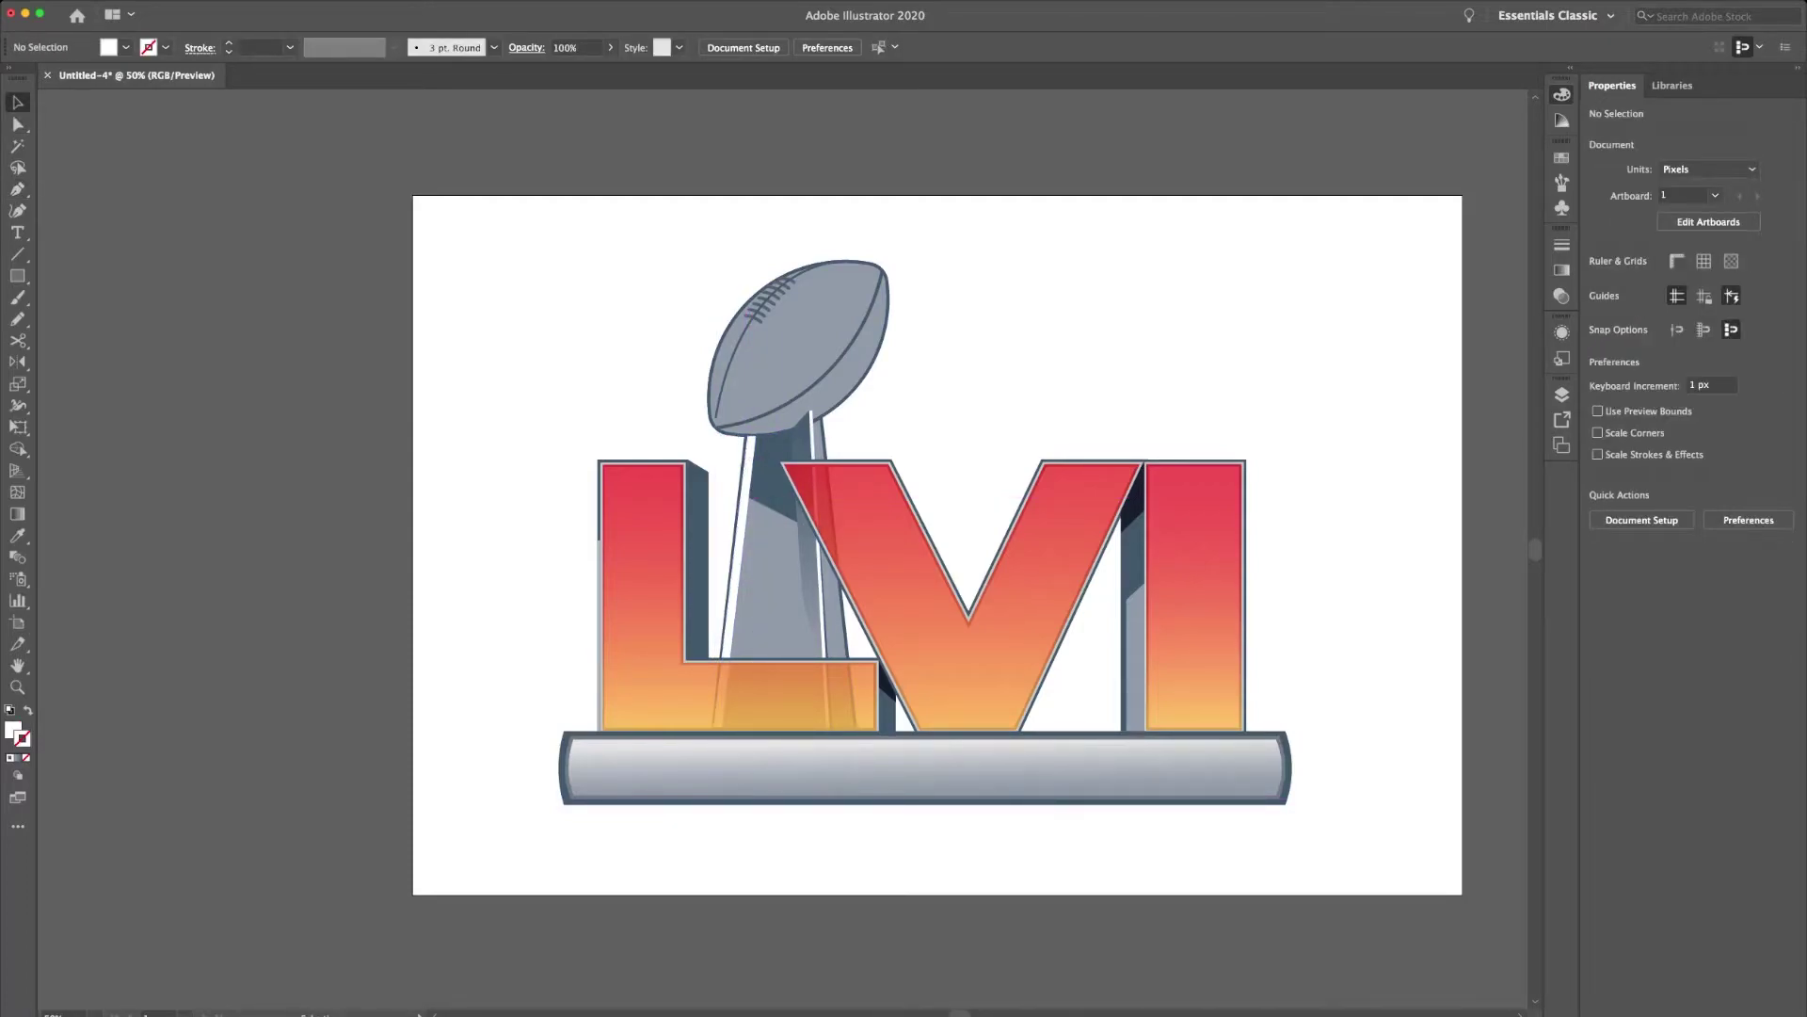
{"action": "key", "text": "a"}
{"action": "left_click", "coordinate": [738, 565]}
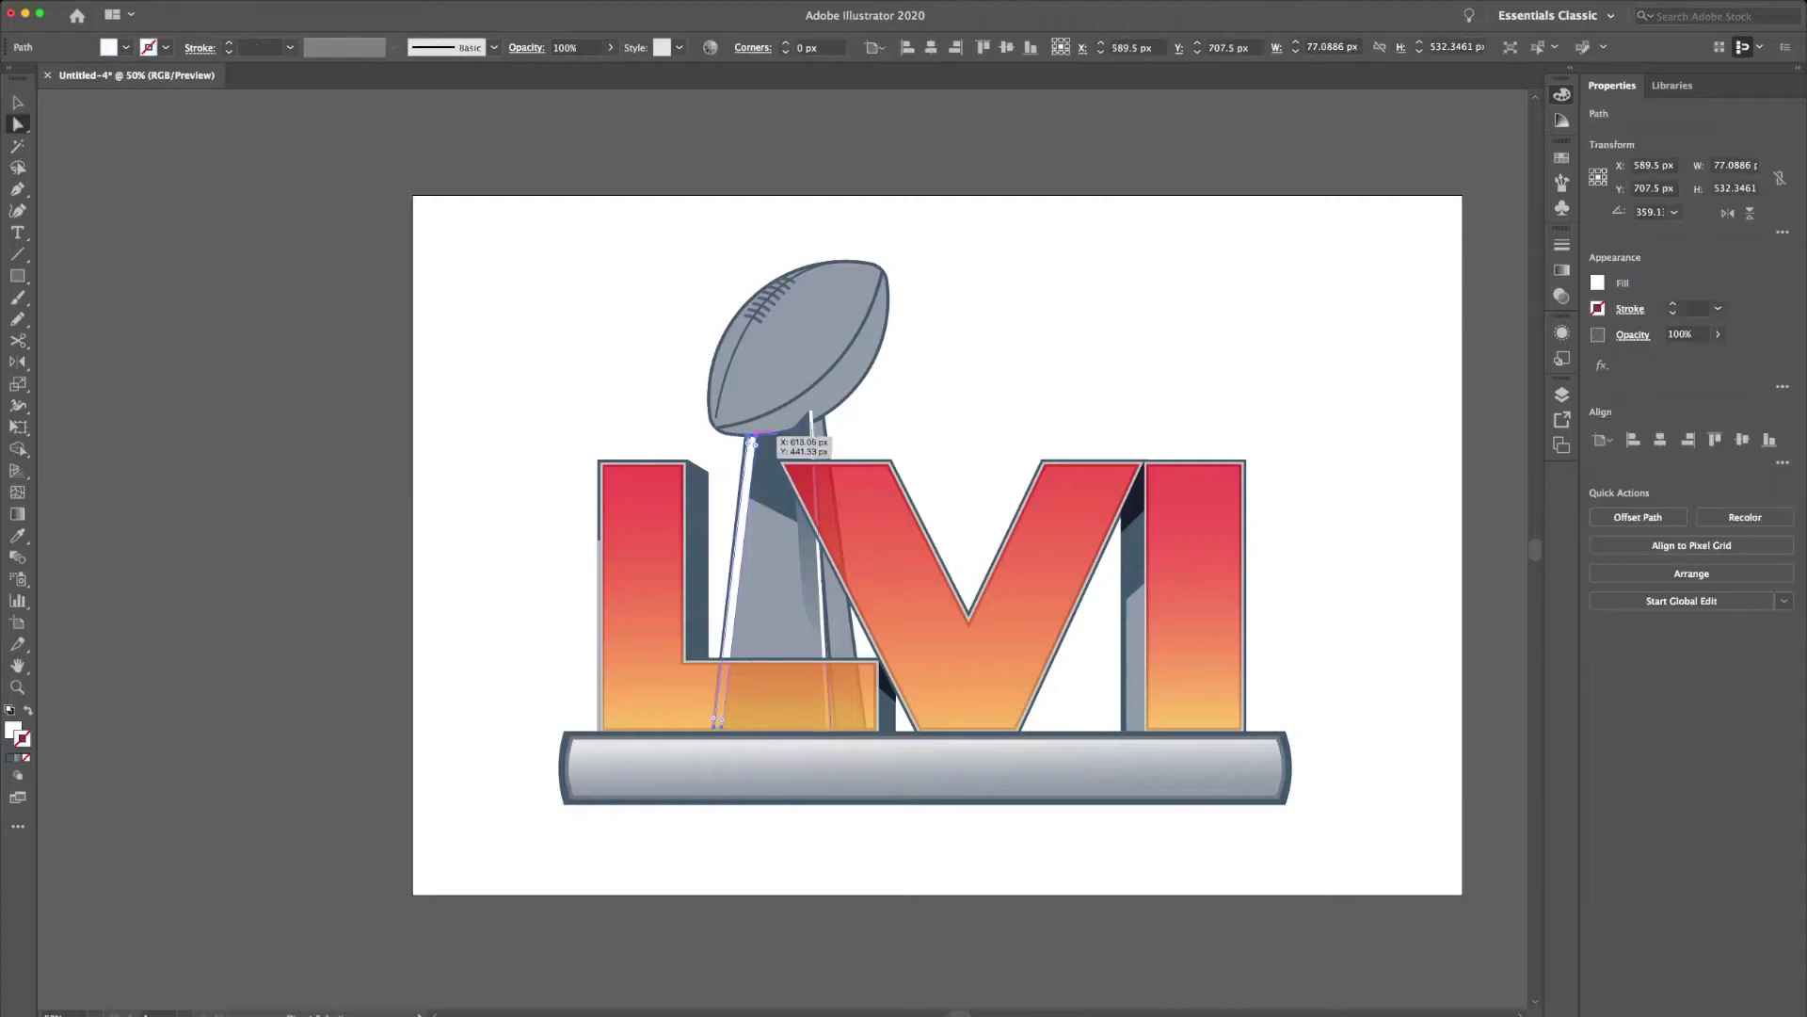
{"action": "key", "text": "super+1"}
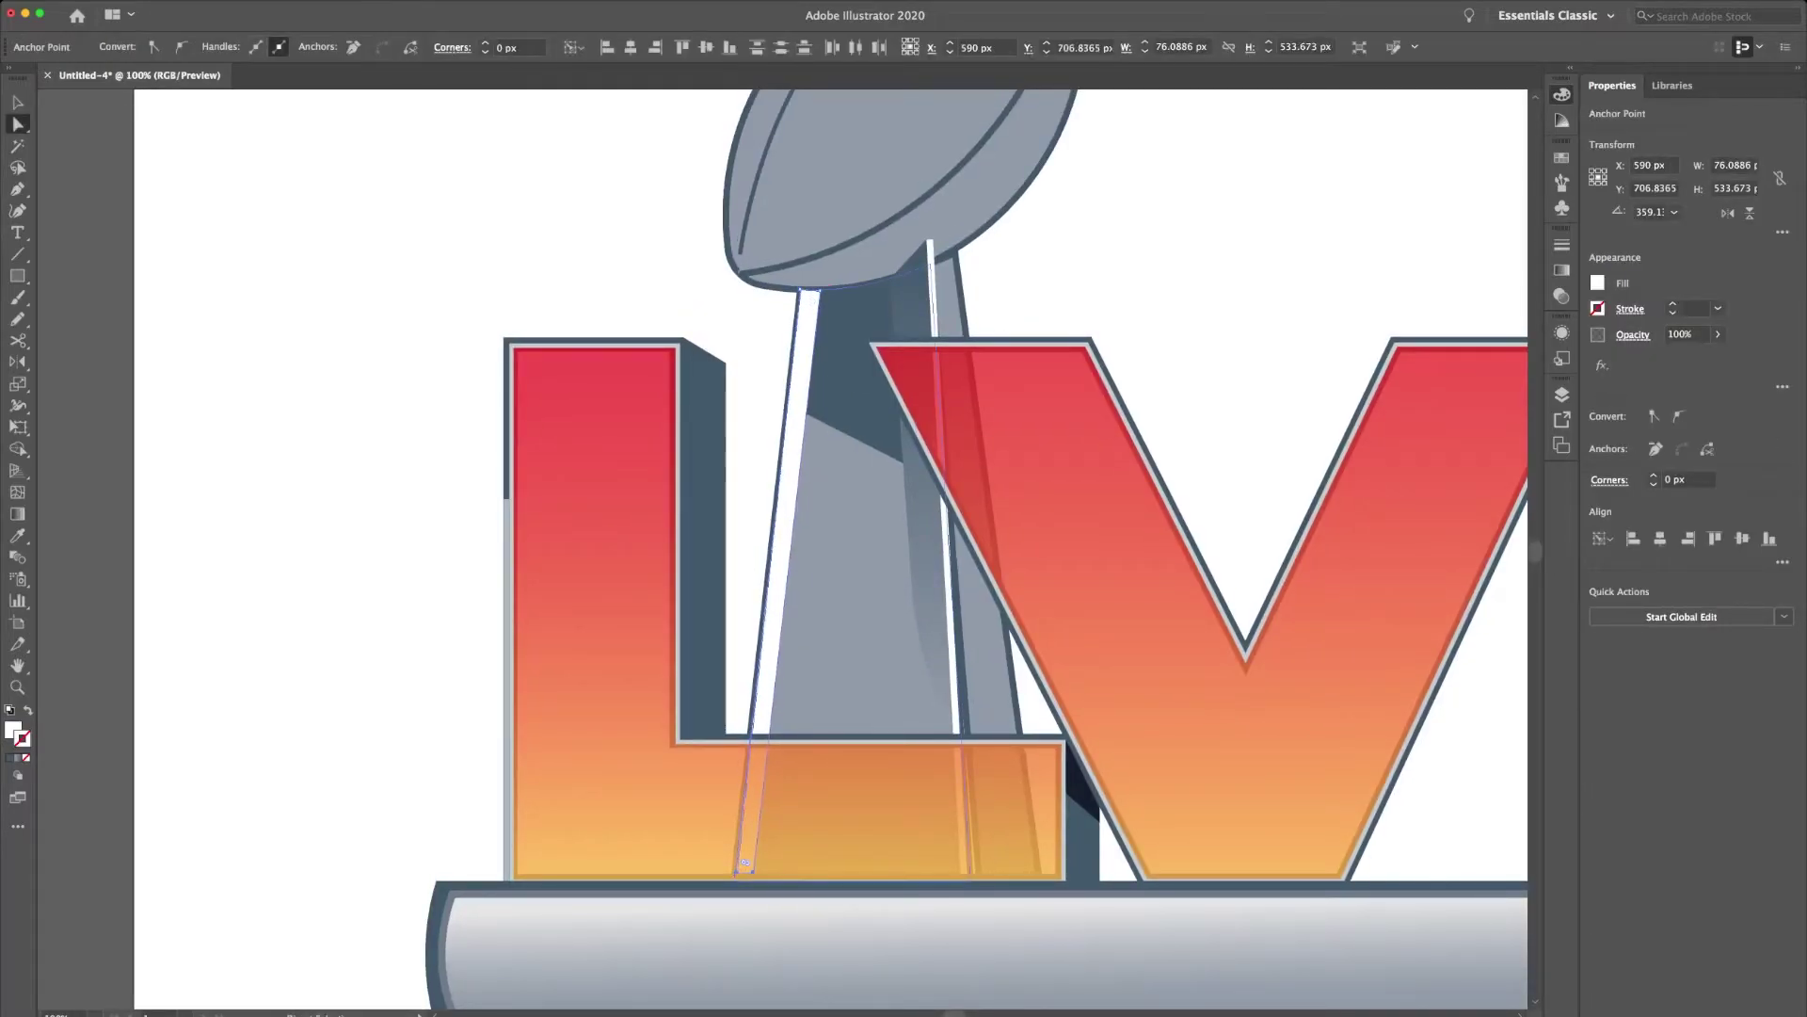
{"action": "key", "text": "super+shift+a"}
{"action": "left_click", "coordinate": [810, 298]}
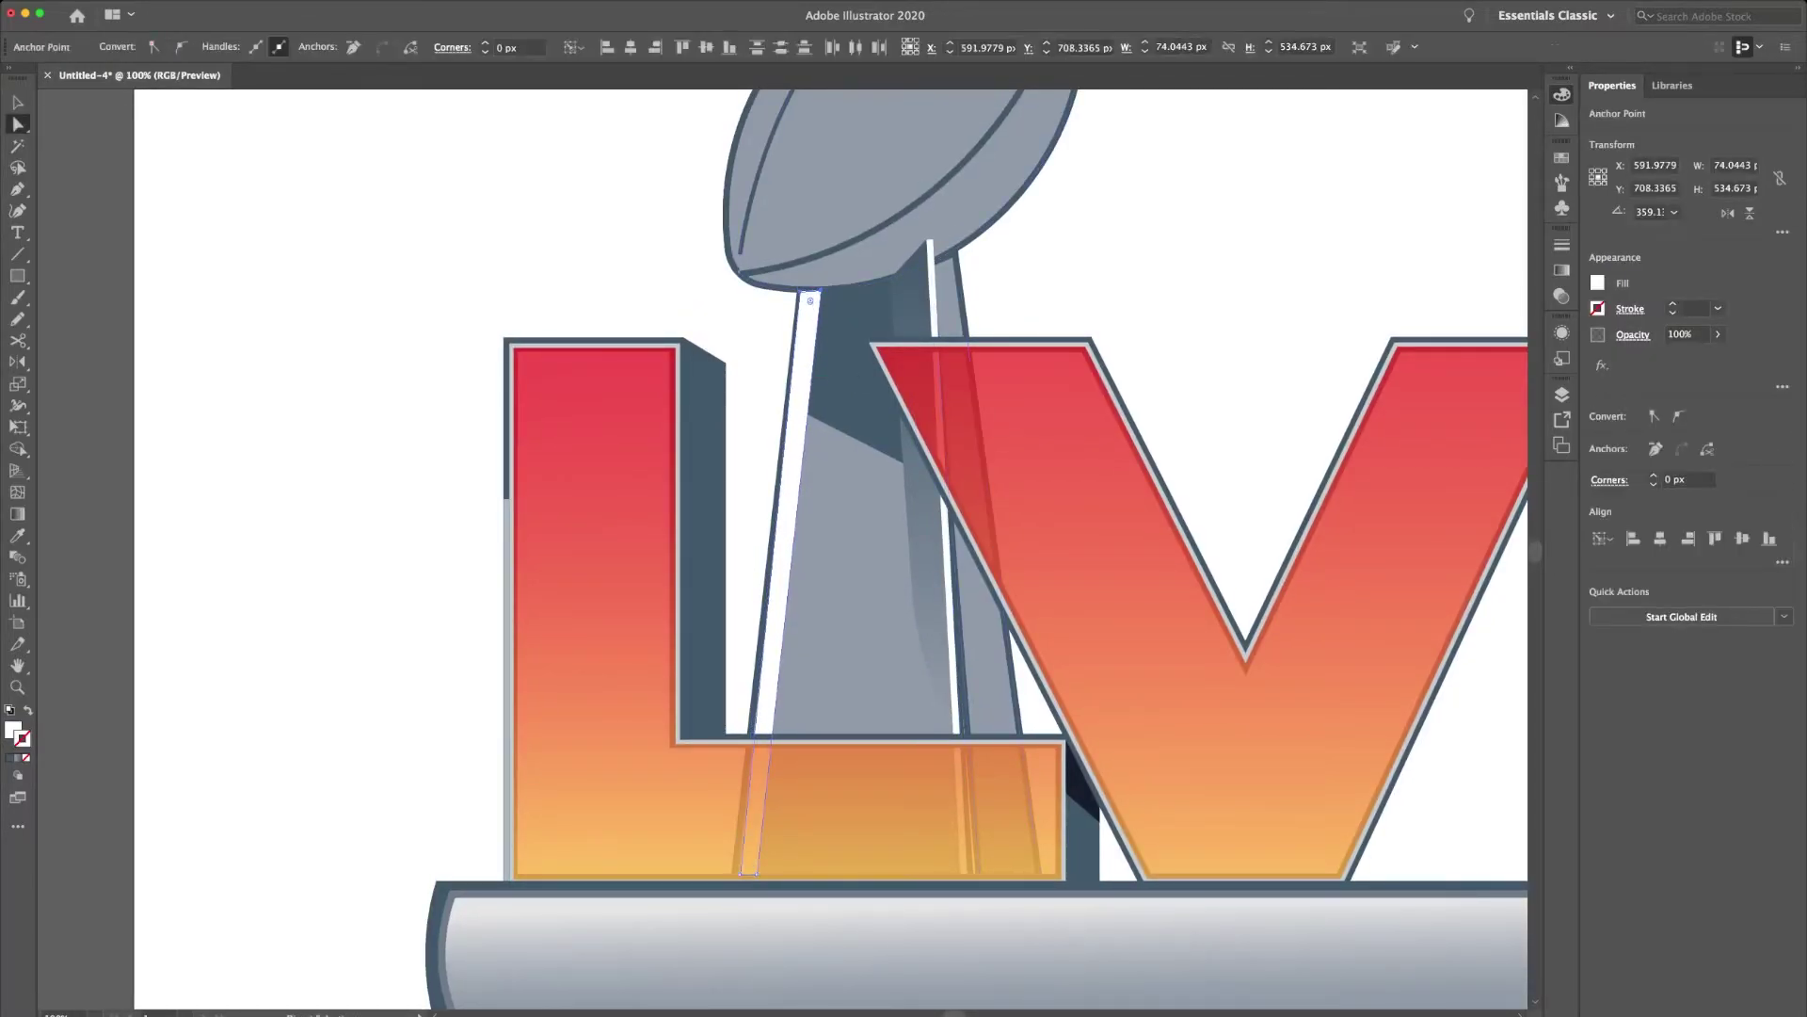
{"action": "key", "text": "super+shift+a"}
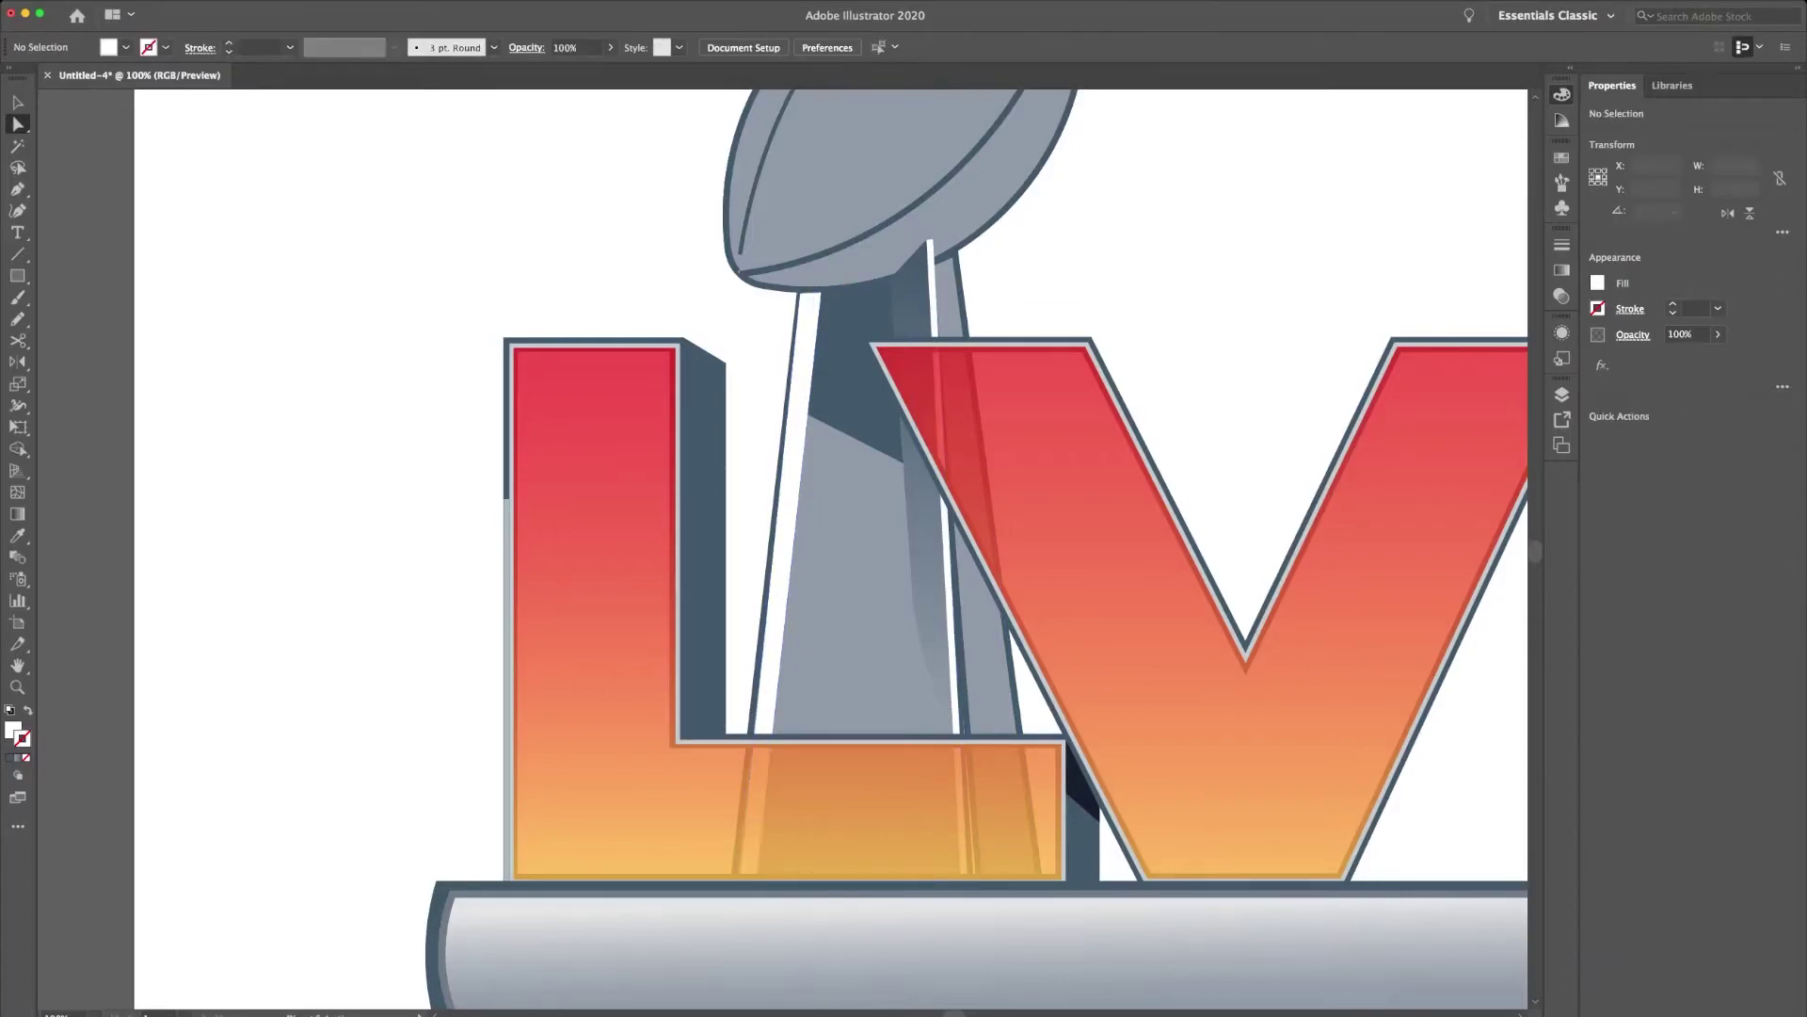
{"action": "scroll", "coordinate": [781, 546], "scroll_direction": "right", "scroll_amount": 3}
Adjust the vertical gradient on the thin stem path at the right.
{"action": "key", "text": "v"}
{"action": "left_click", "coordinate": [852, 527]}
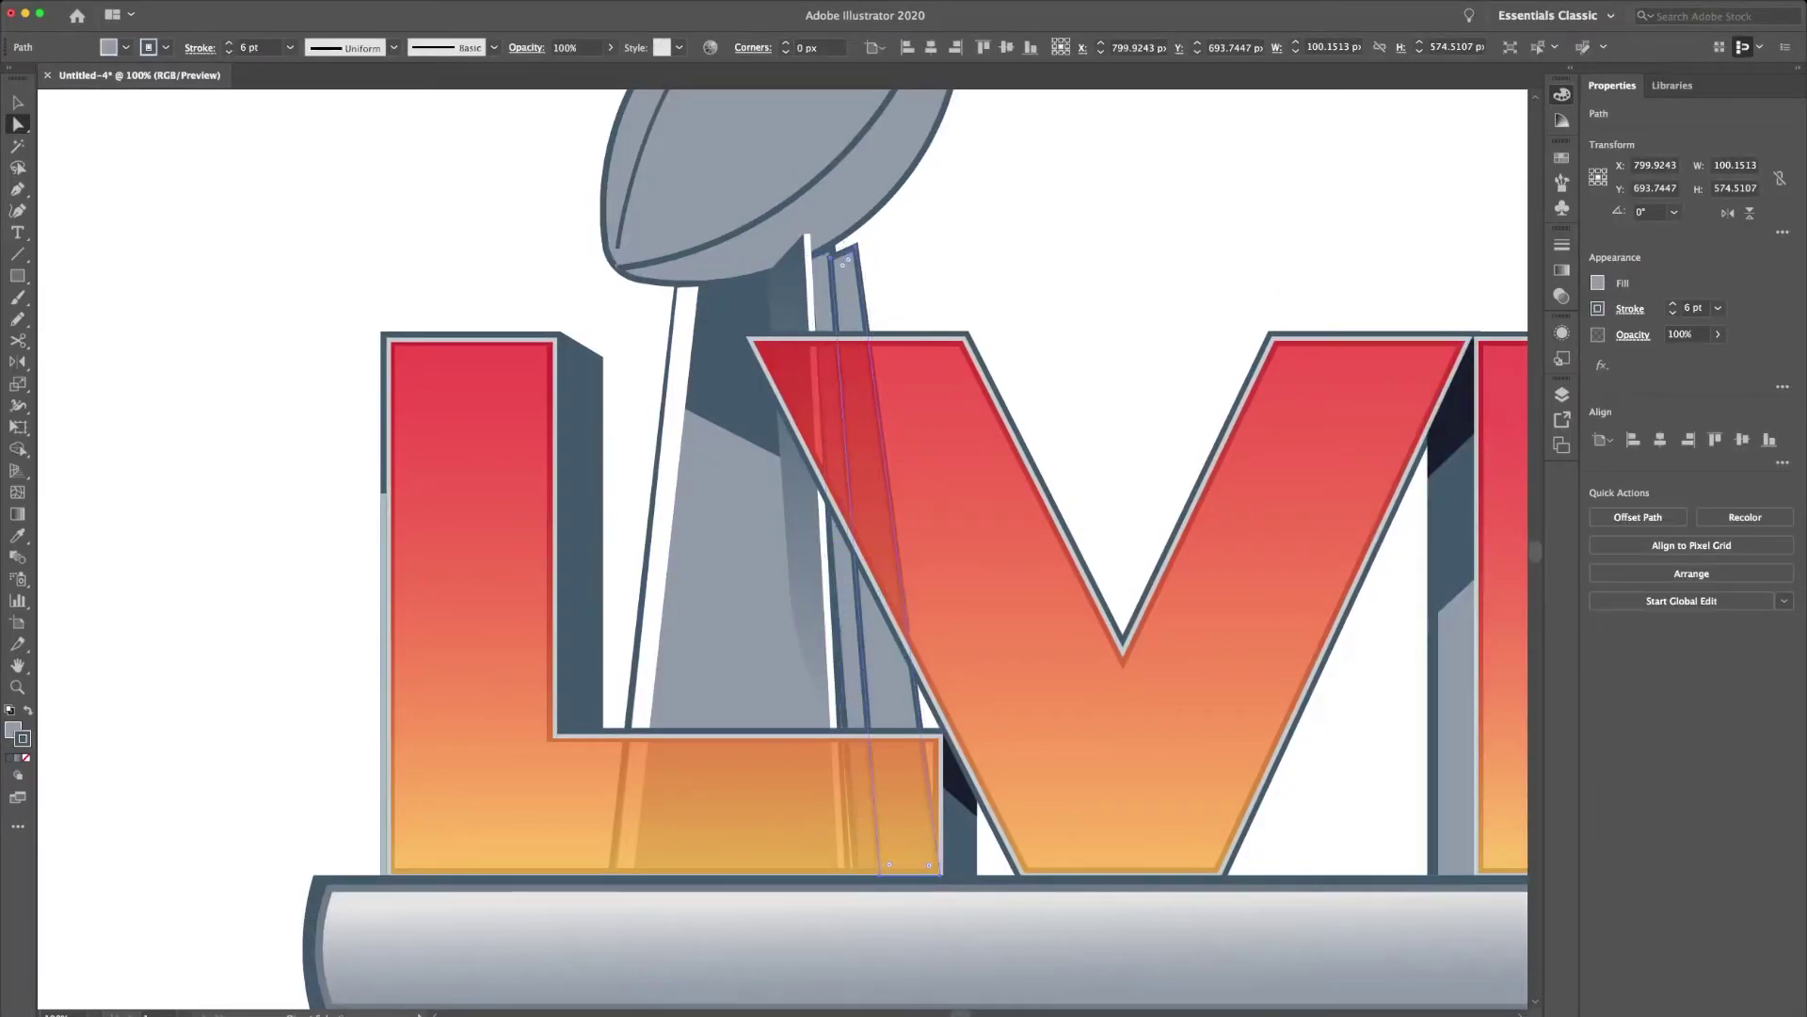
{"action": "key", "text": "a"}
{"action": "key", "text": "super+shift+a"}
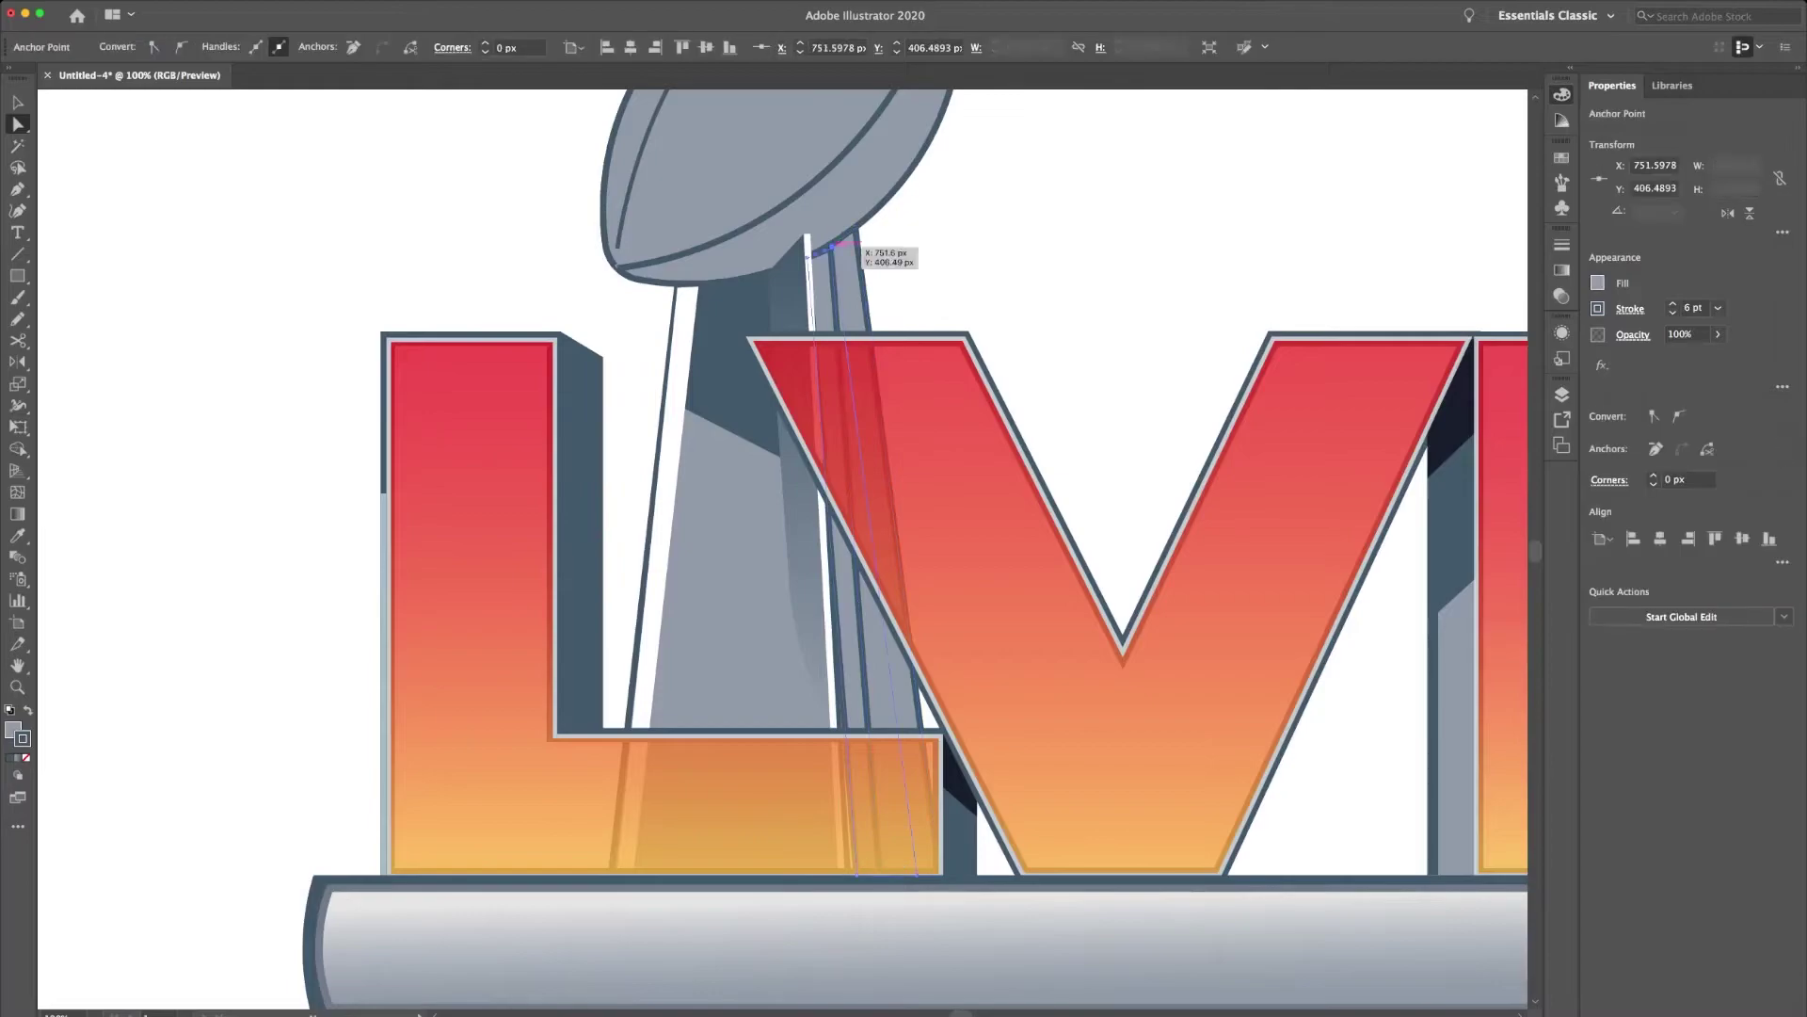
{"action": "left_click", "coordinate": [870, 527]}
{"action": "key", "text": "g"}
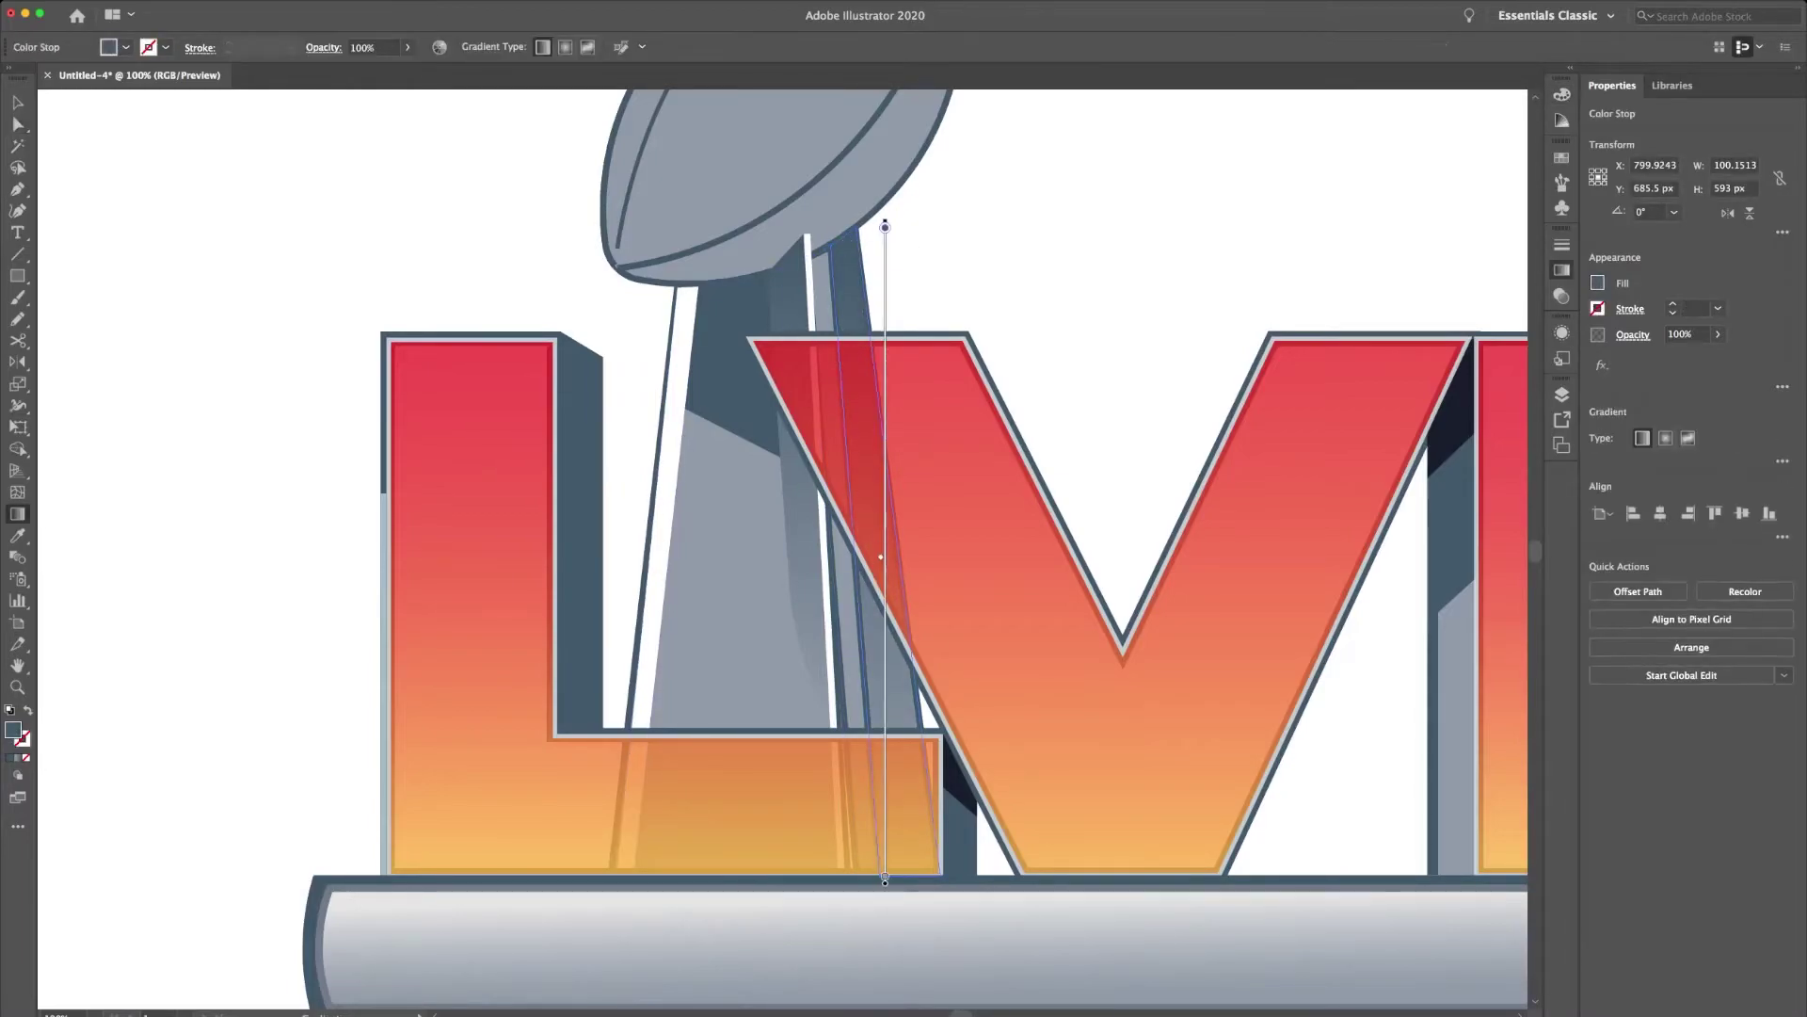
{"action": "key", "text": "v"}
{"action": "key", "text": "super+shift+a"}
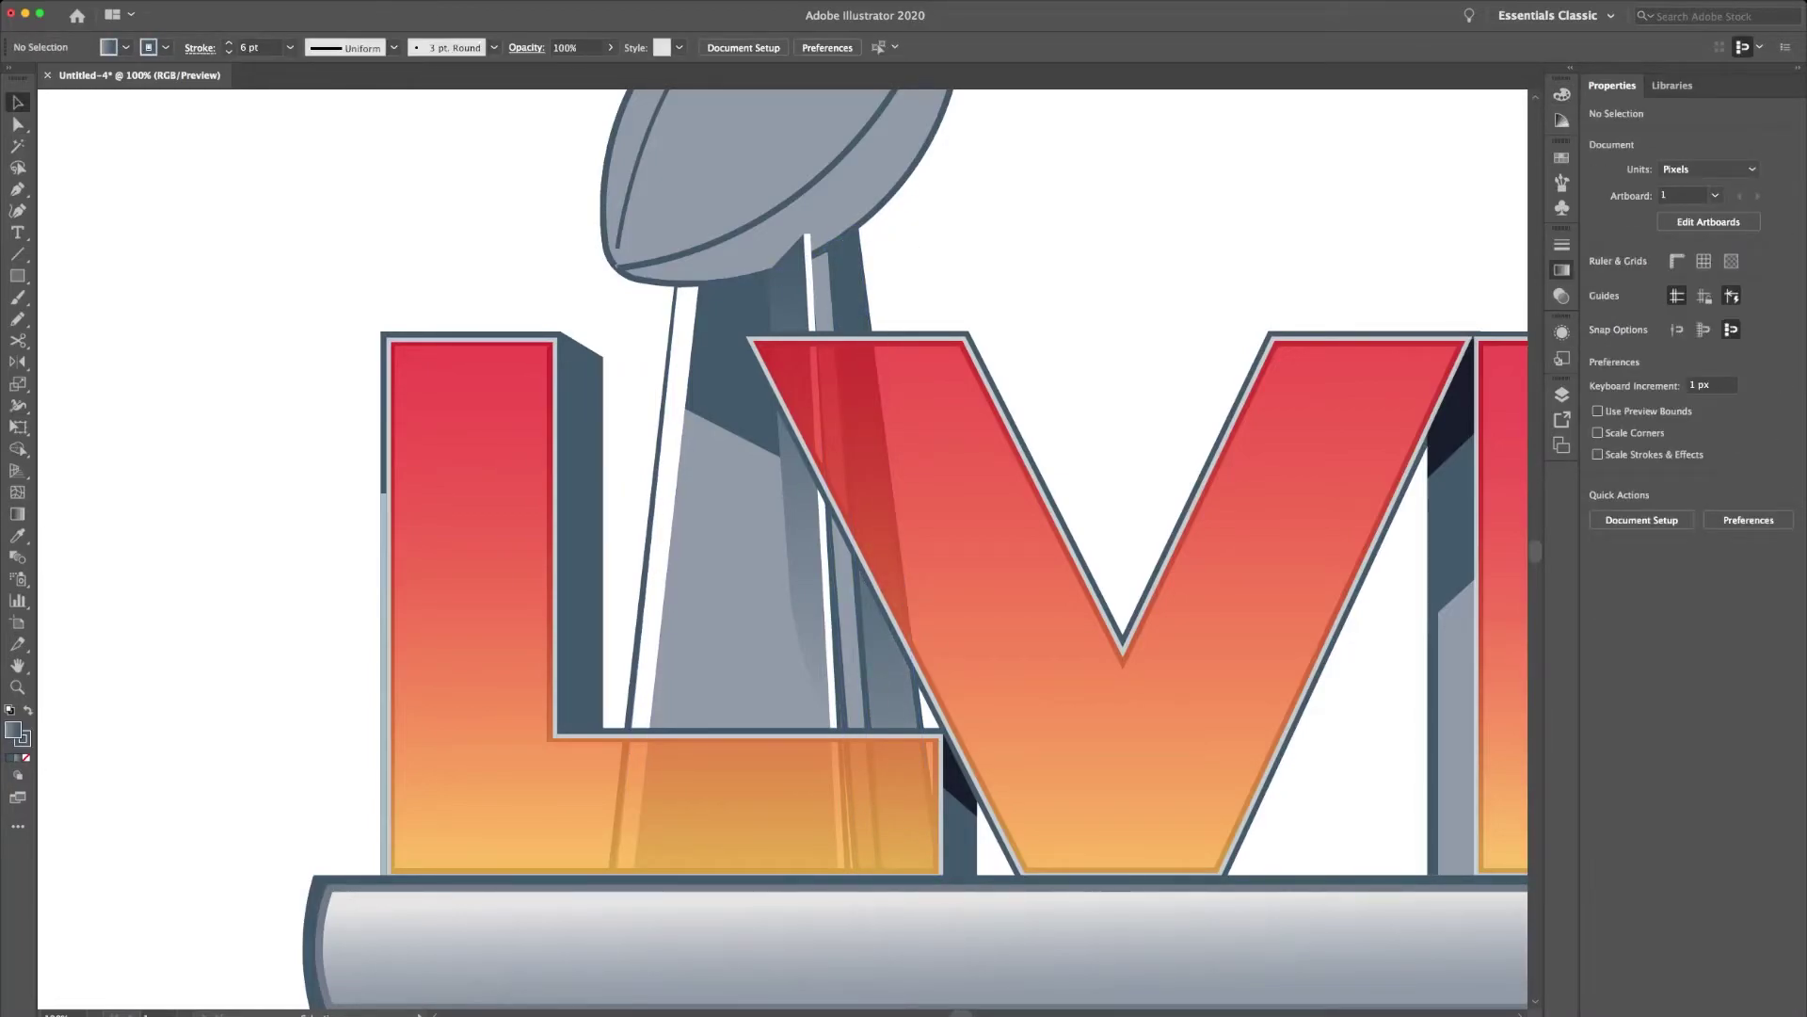
Refine the stem stripe, then zoom out to view the whole logo.
{"action": "key", "text": "a"}
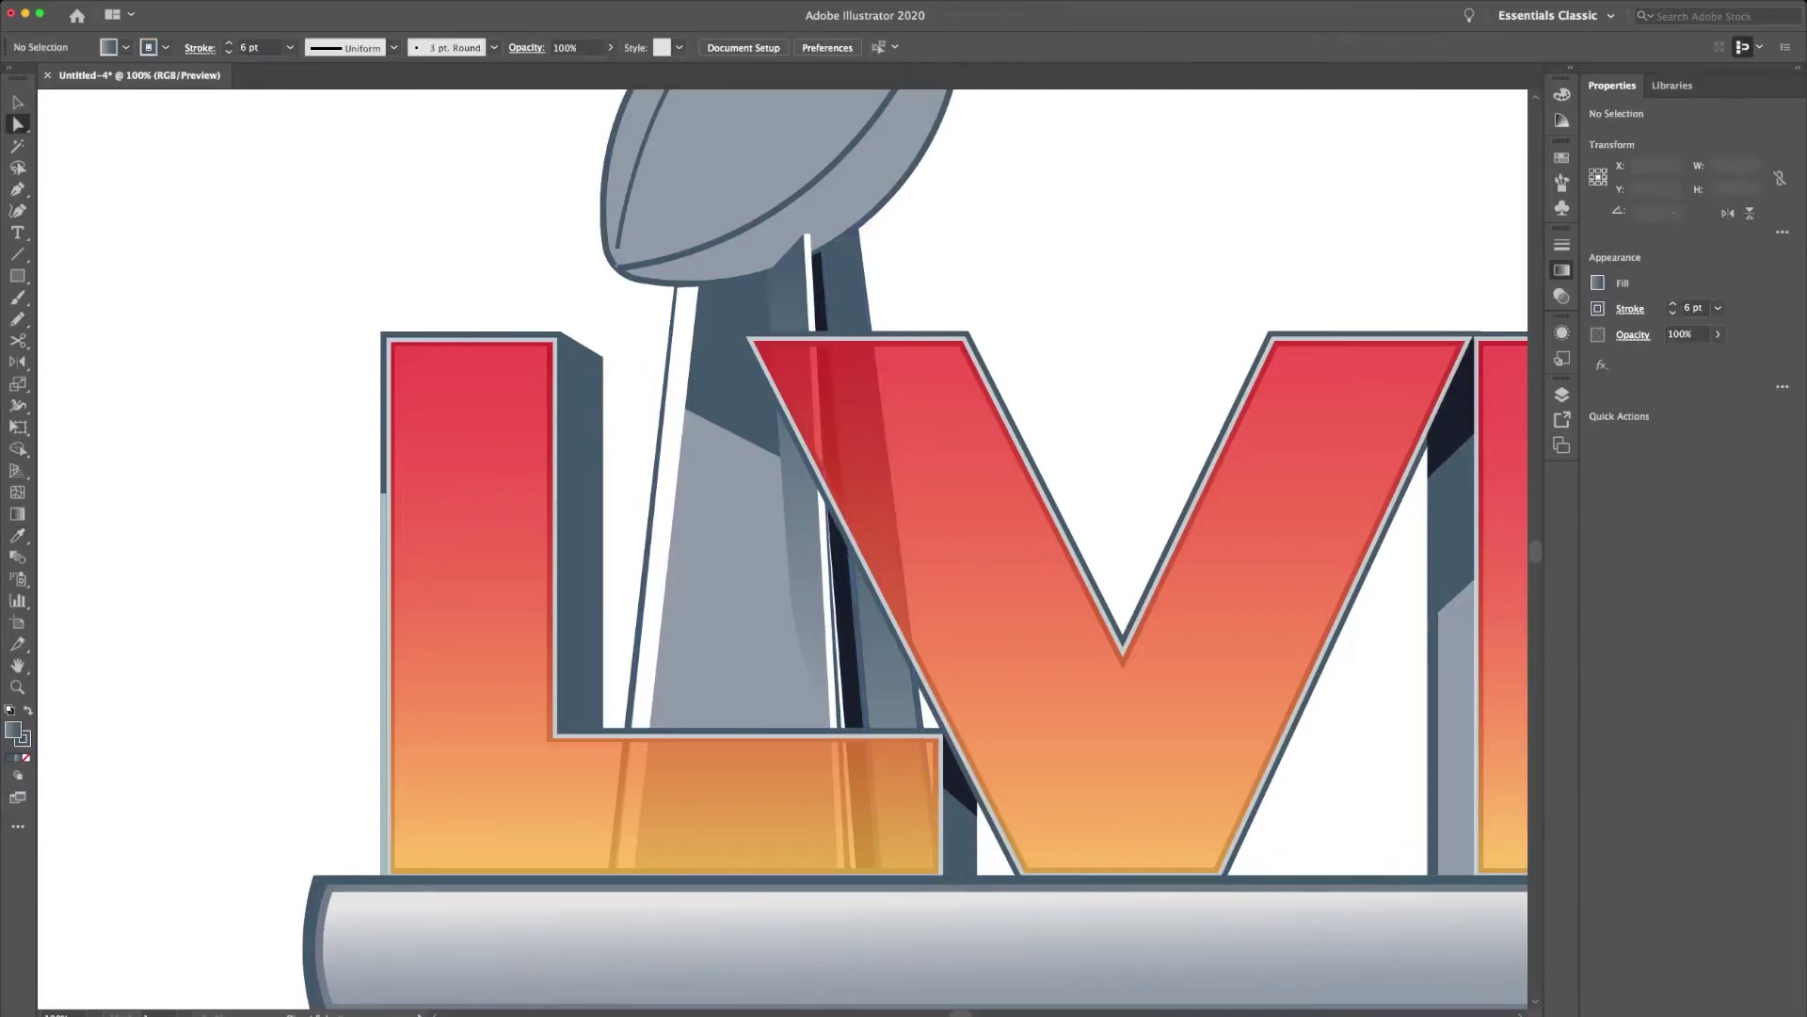
{"action": "left_click", "coordinate": [844, 678]}
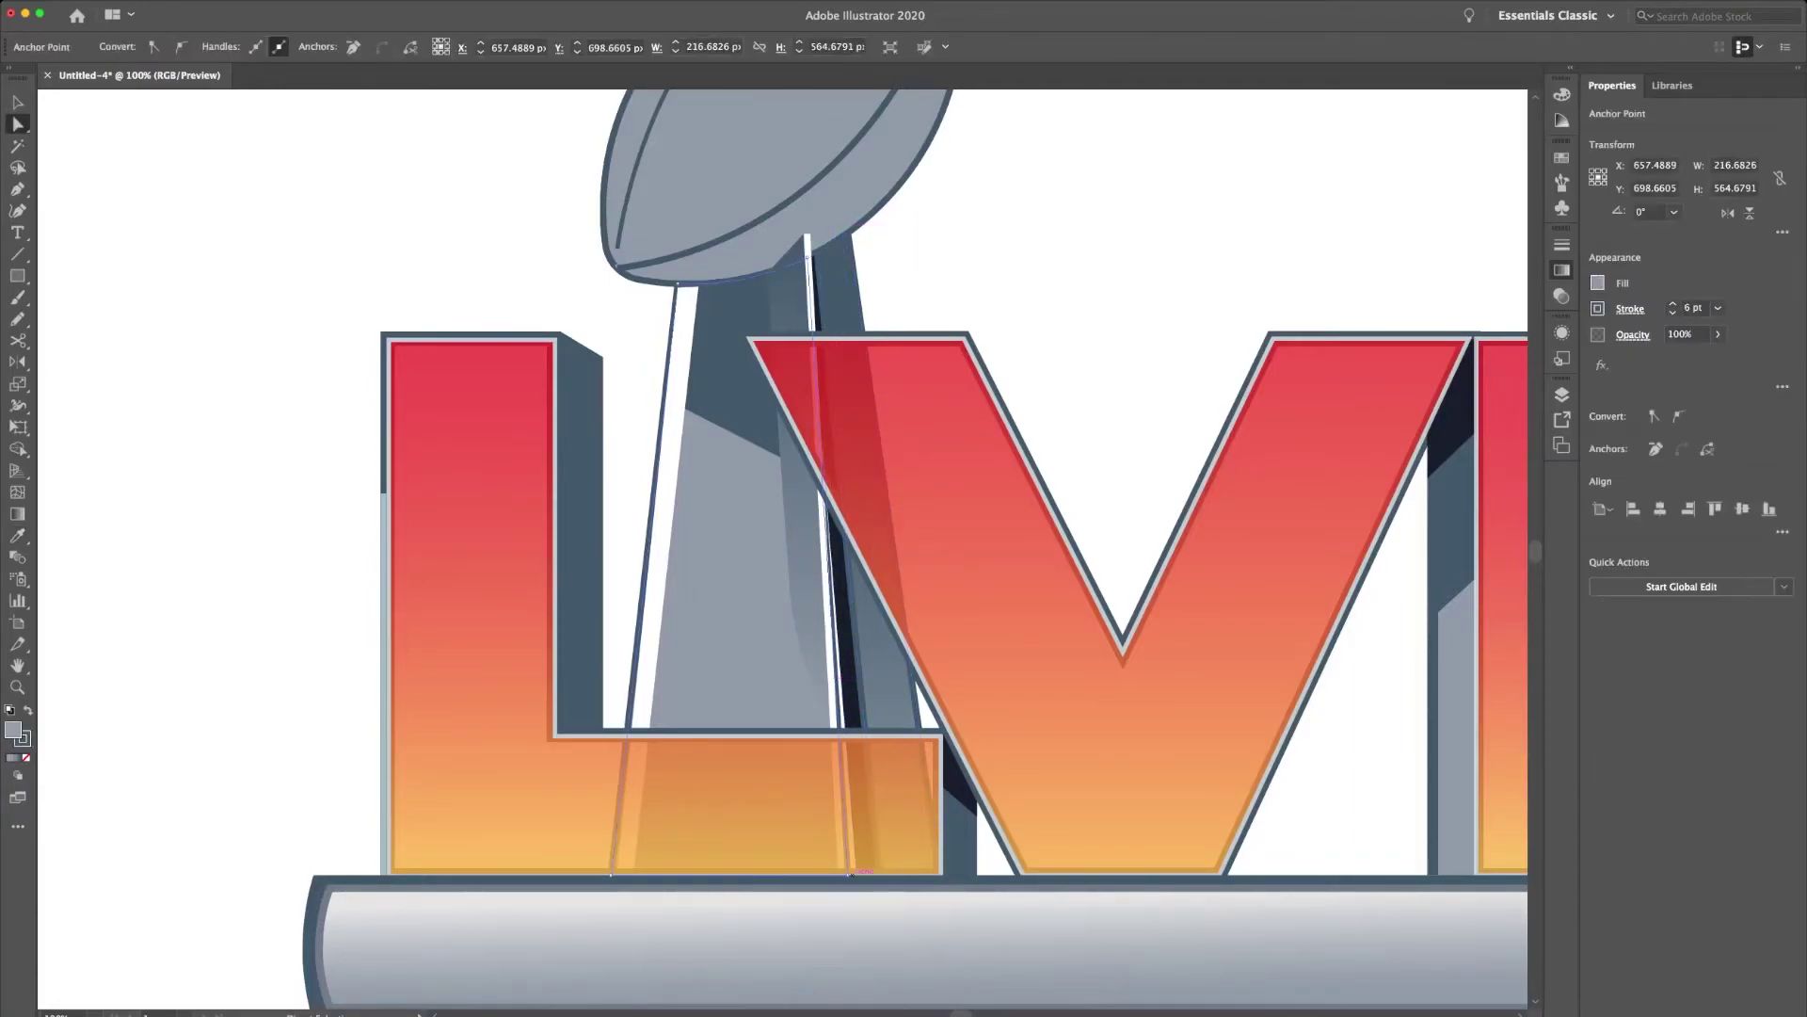
{"action": "key", "text": "super+shift+a"}
{"action": "key", "text": "super+minus"}
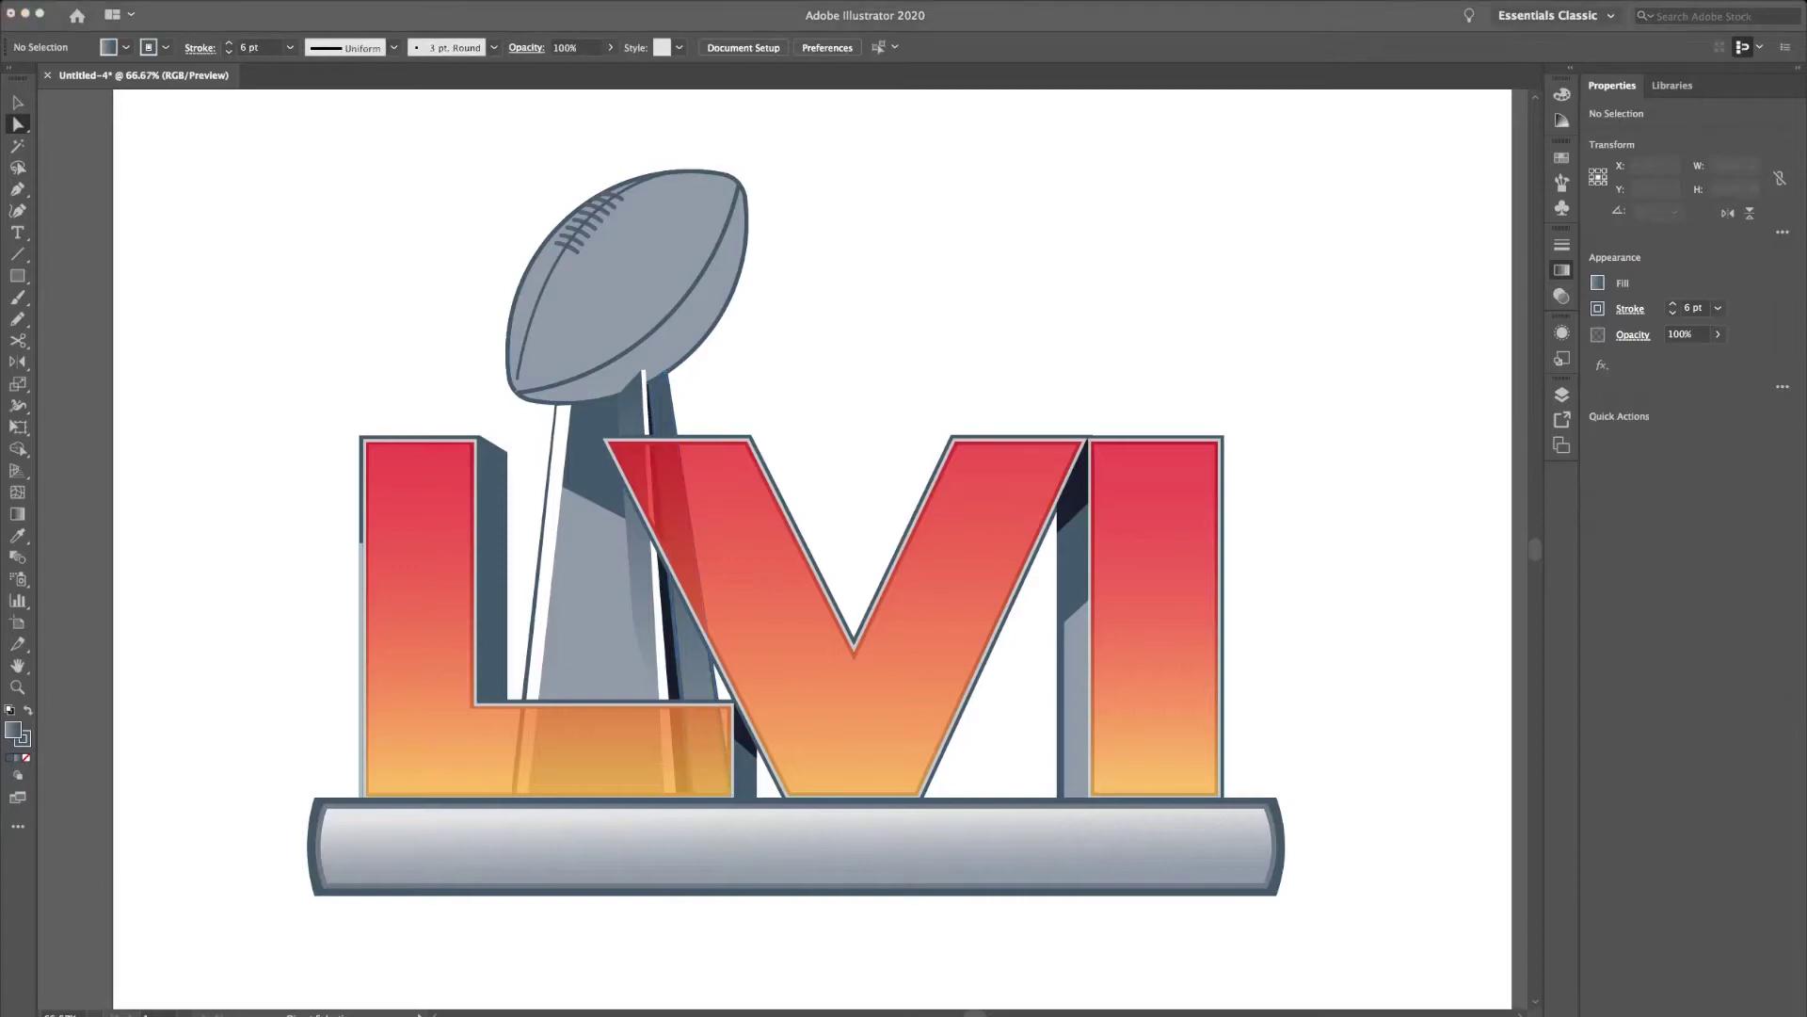
{"action": "left_click", "coordinate": [778, 794]}
{"action": "key", "text": "super+shift+a"}
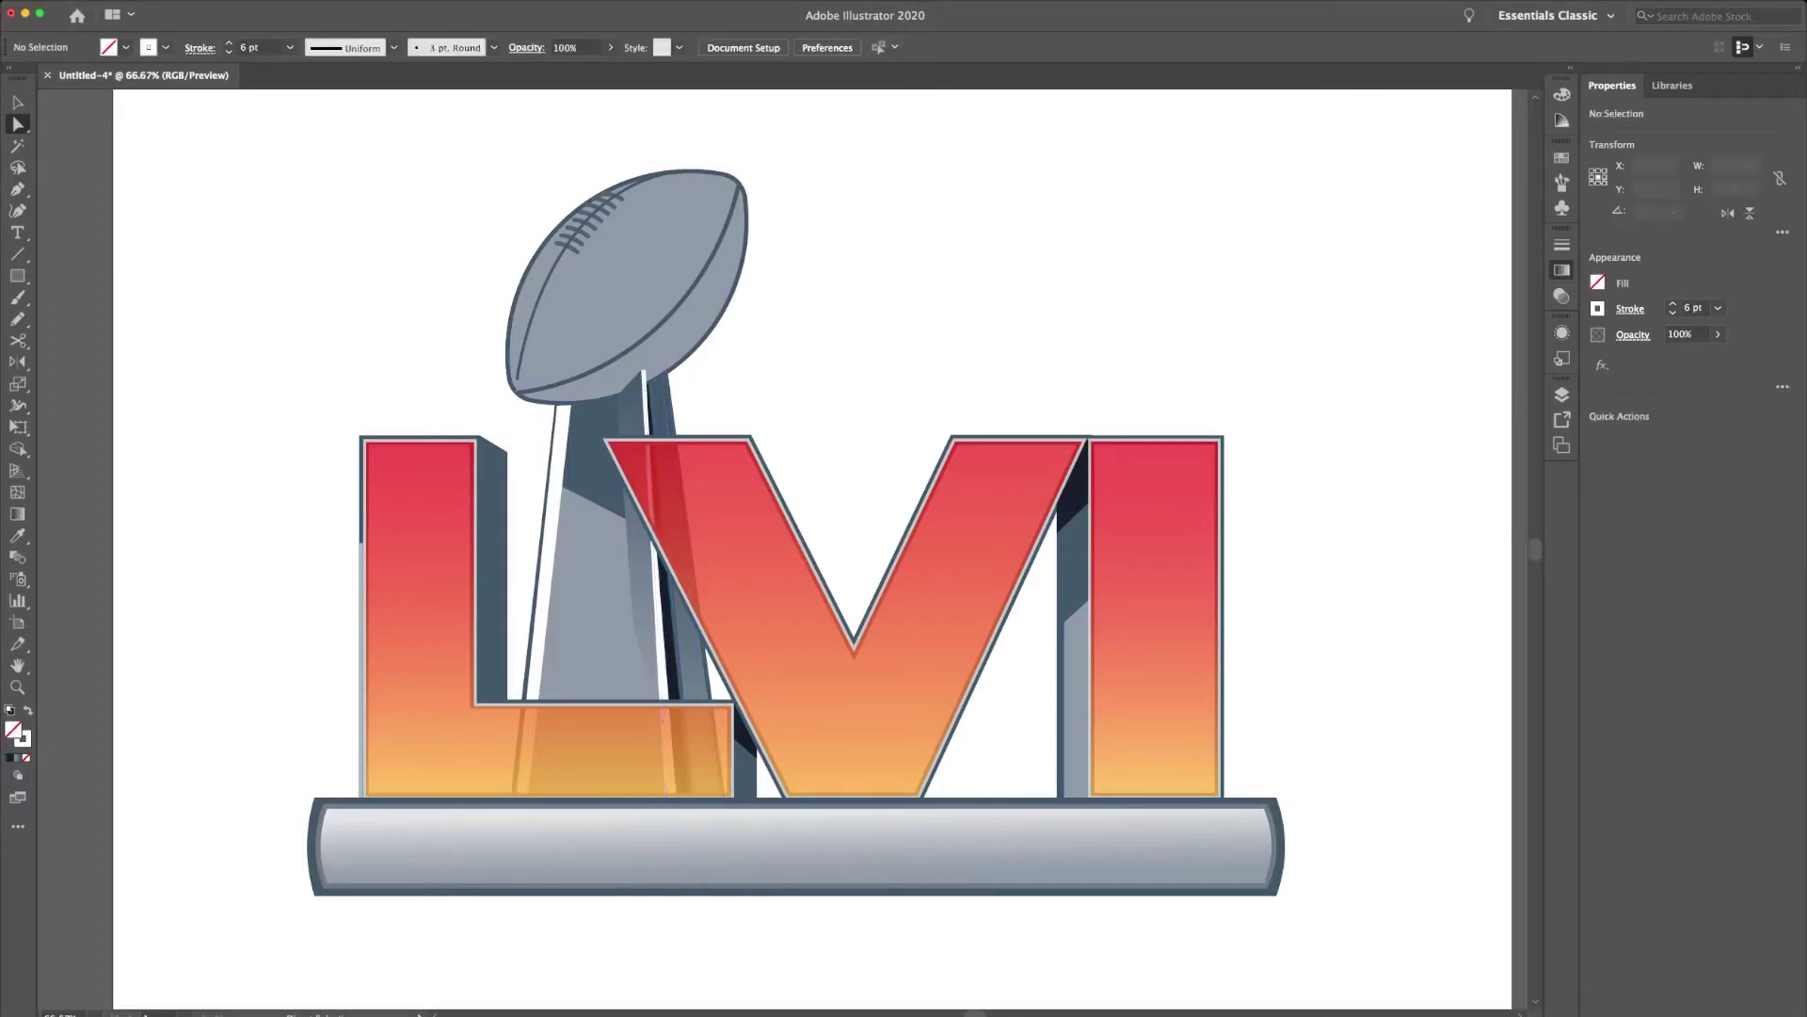
{"action": "left_click", "coordinate": [674, 172]}
Place a grey 20 px circle on the football's lower tip, strip its stroke, and make a compound ring.
{"action": "key", "text": "l"}
{"action": "key", "text": "super+shift+a"}
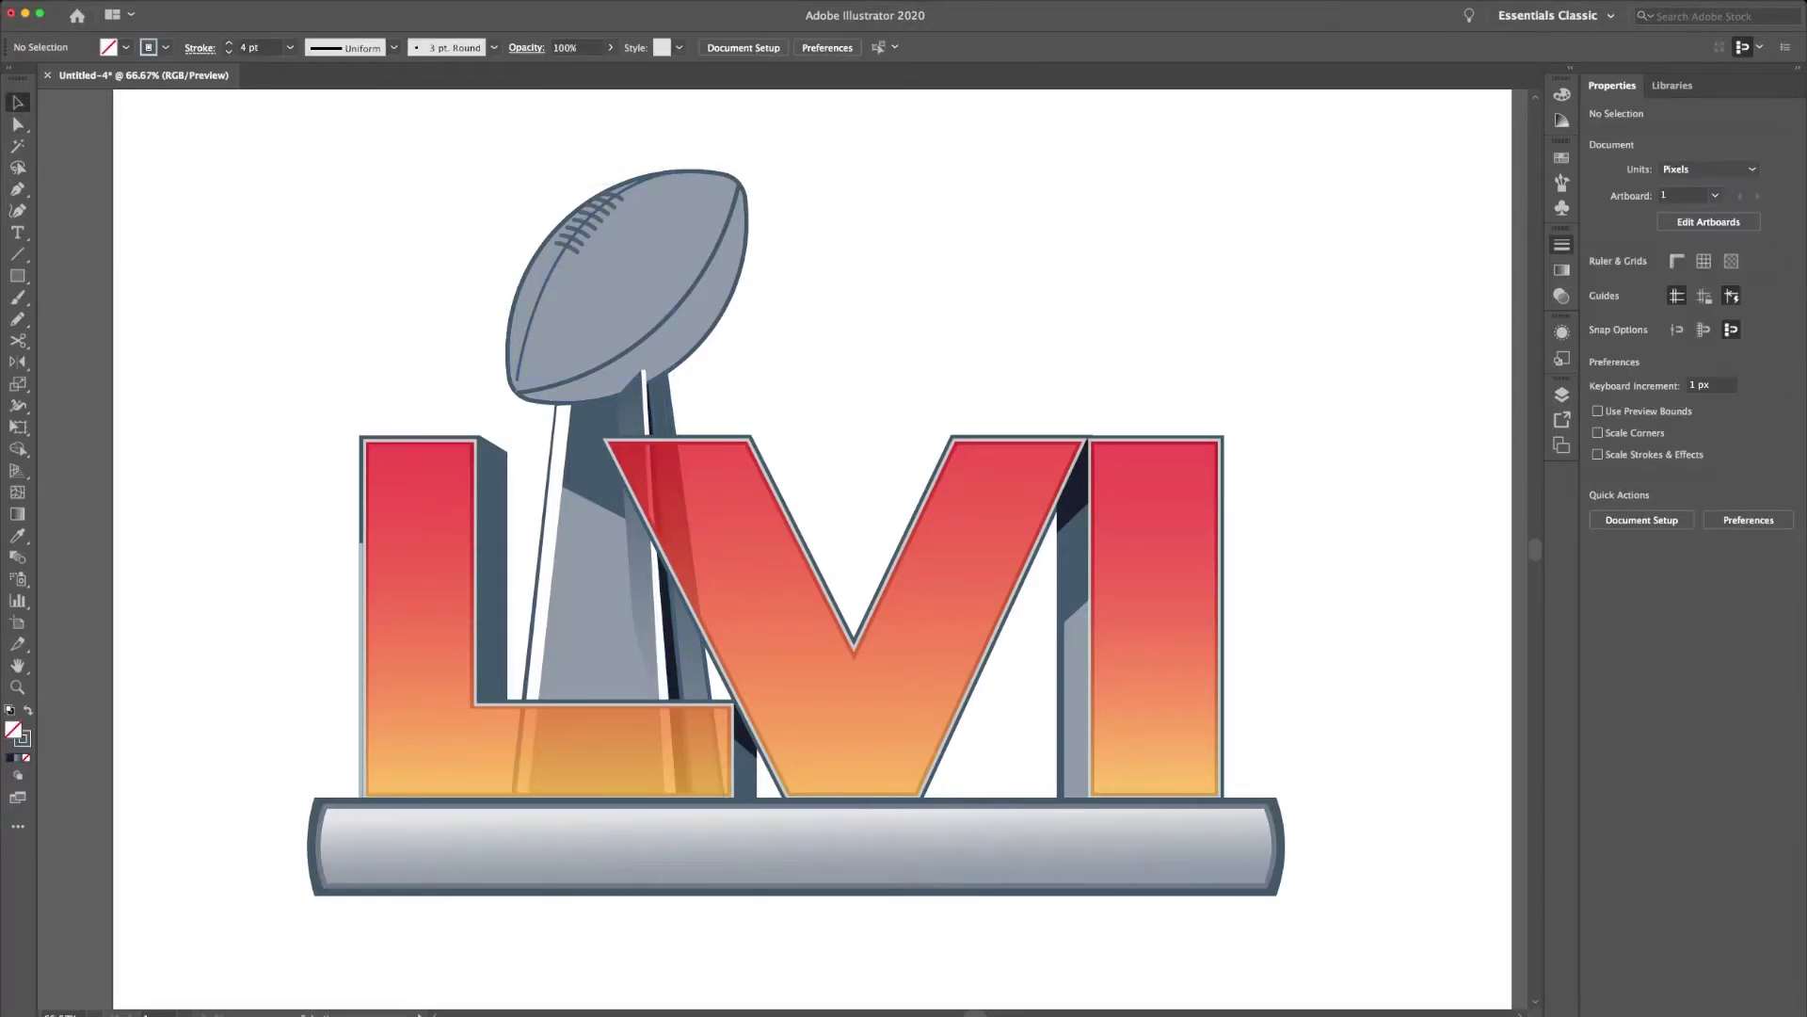
{"action": "left_click_drag", "start_coordinate": [398, 343], "coordinate": [411, 356]}
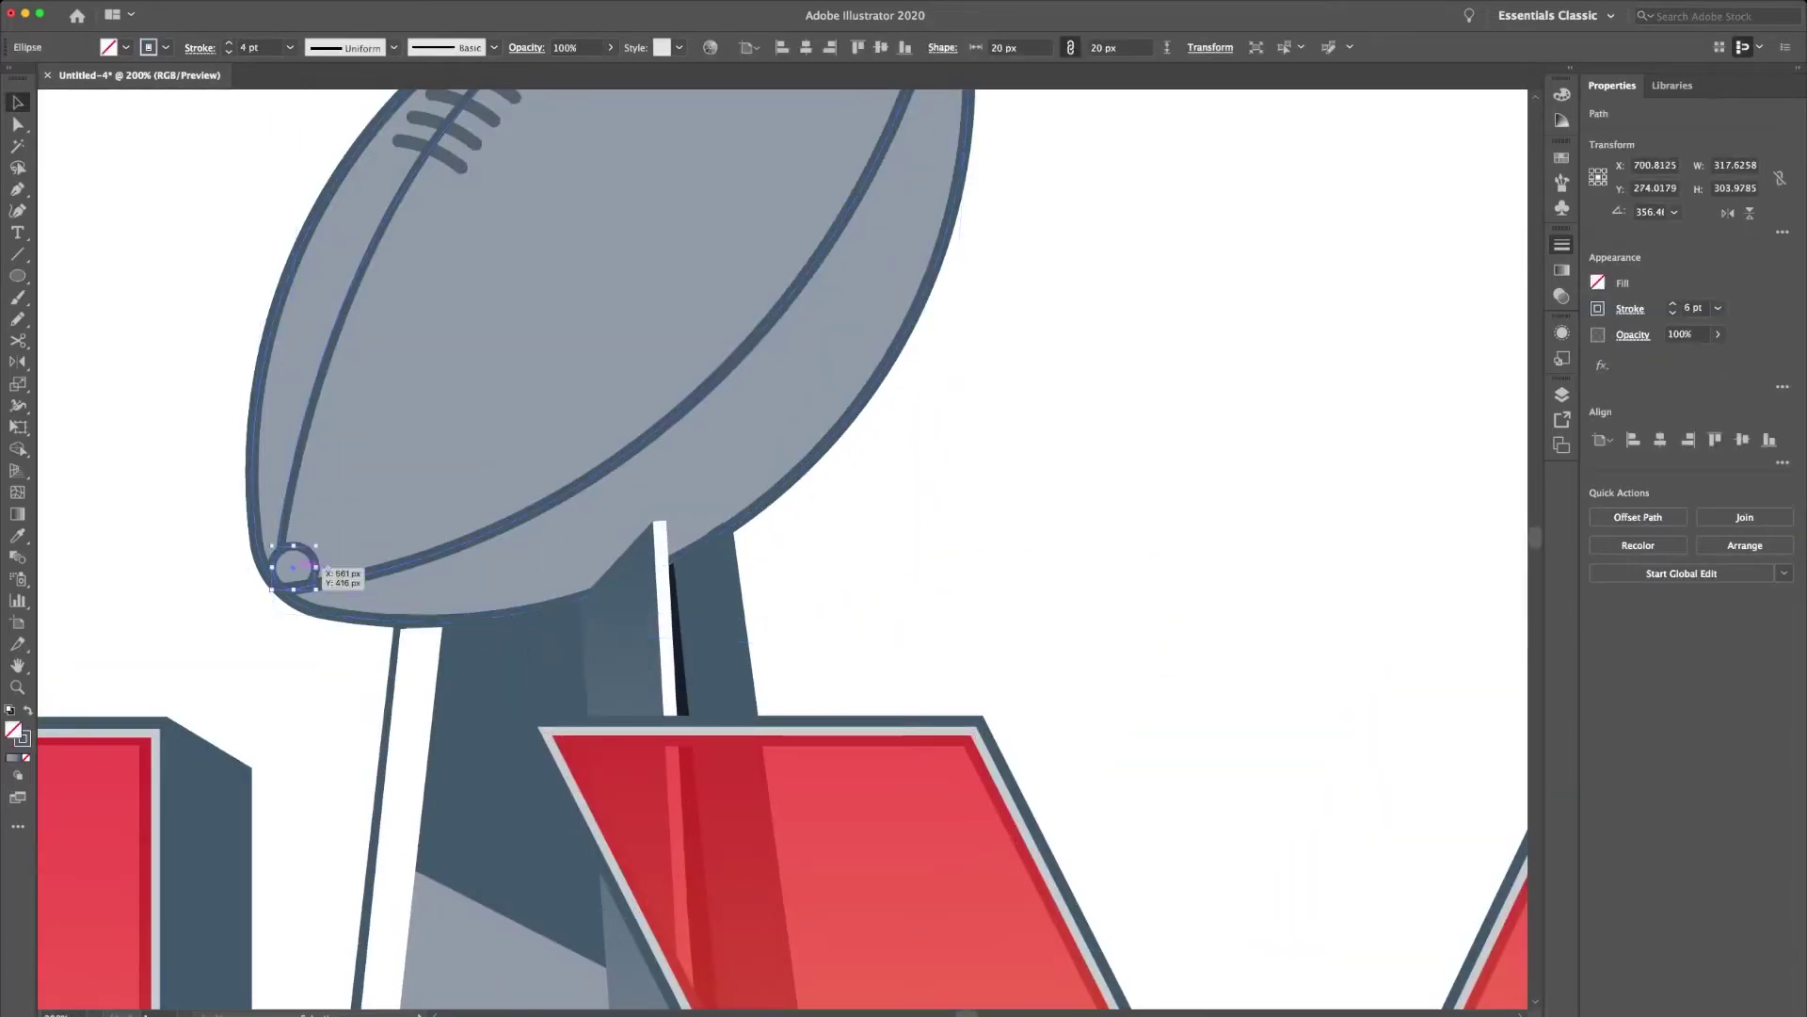
{"action": "left_click_drag", "start_coordinate": [294, 567], "coordinate": [291, 574]}
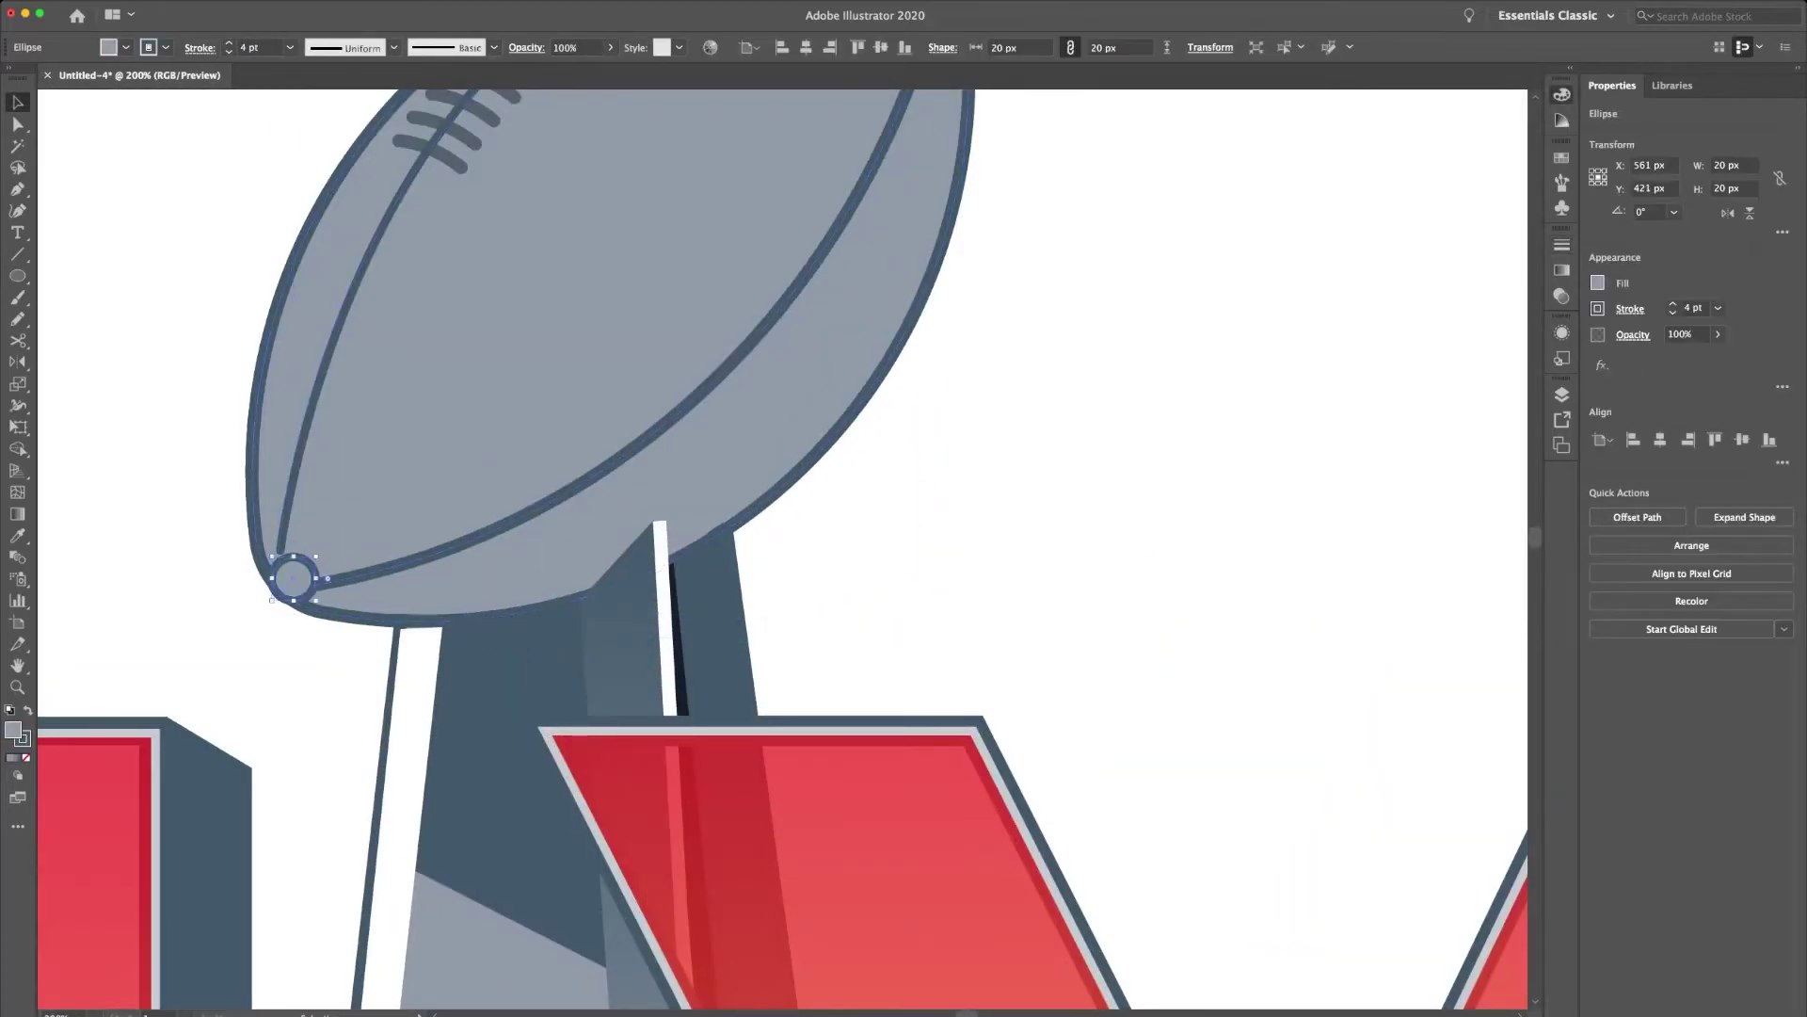
{"action": "key", "text": "super+shift+a"}
{"action": "key", "text": "super+0"}
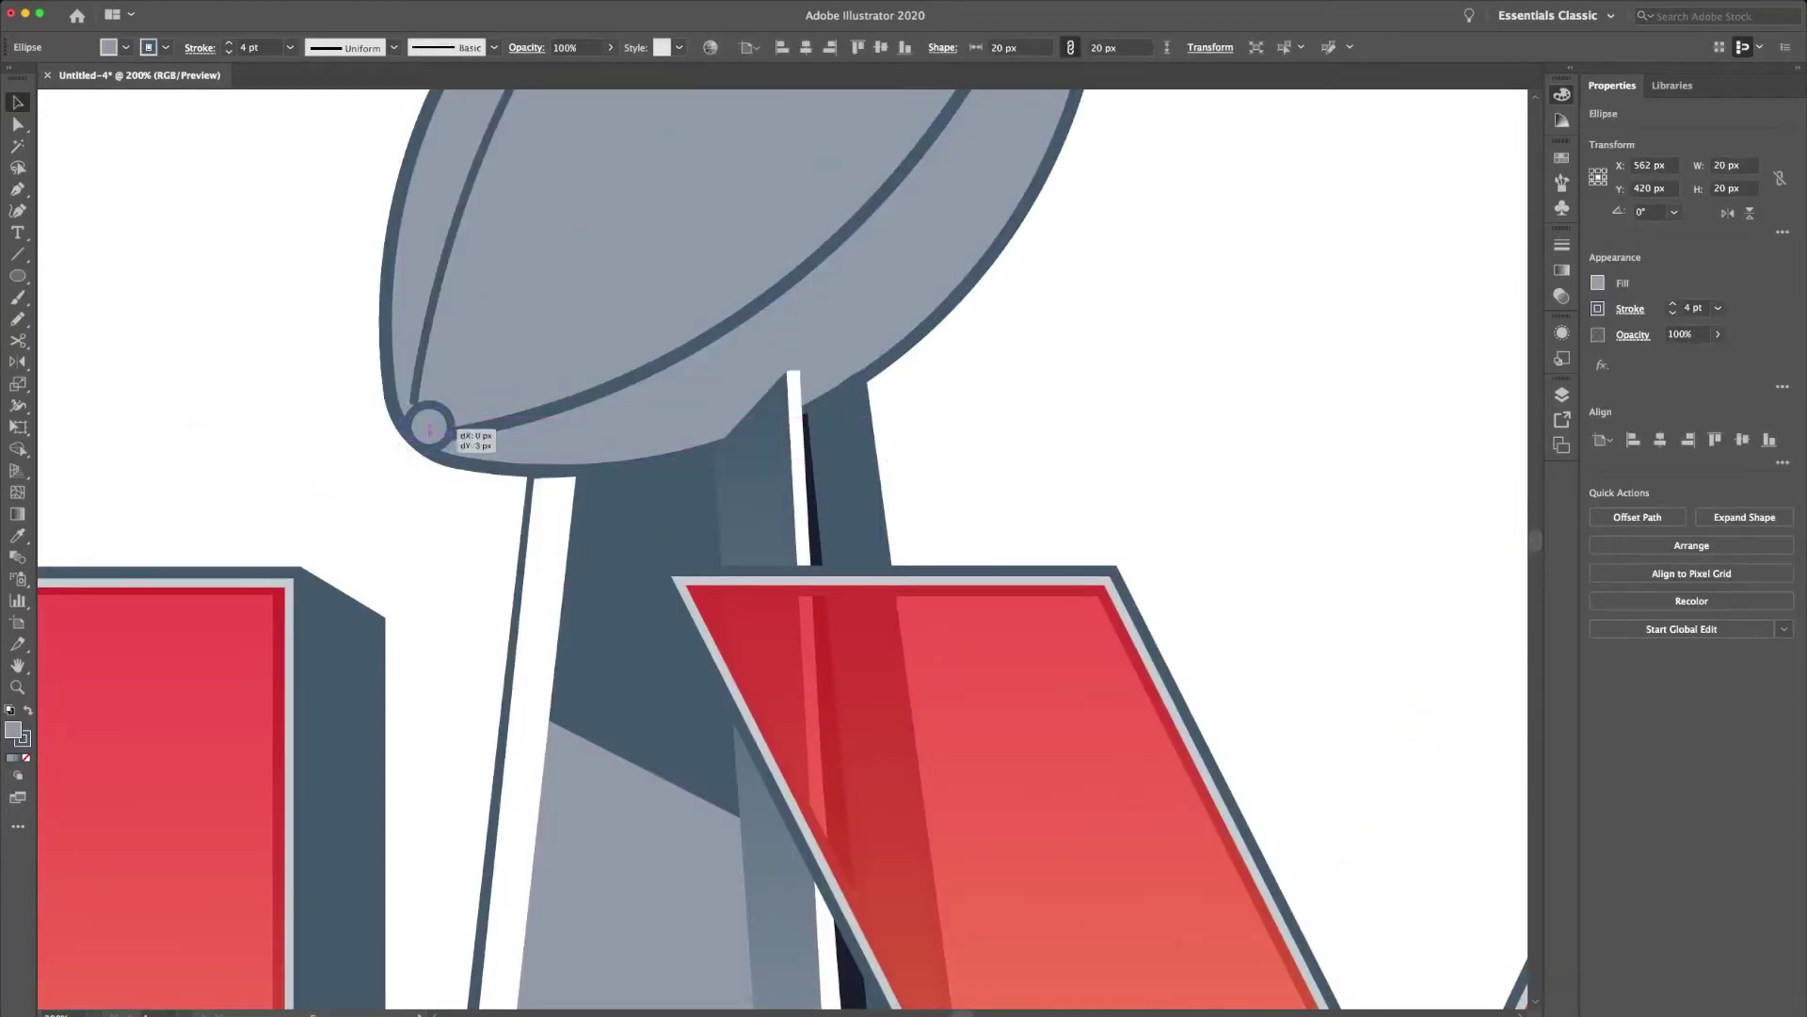
{"action": "left_click_drag", "start_coordinate": [428, 416], "coordinate": [451, 433]}
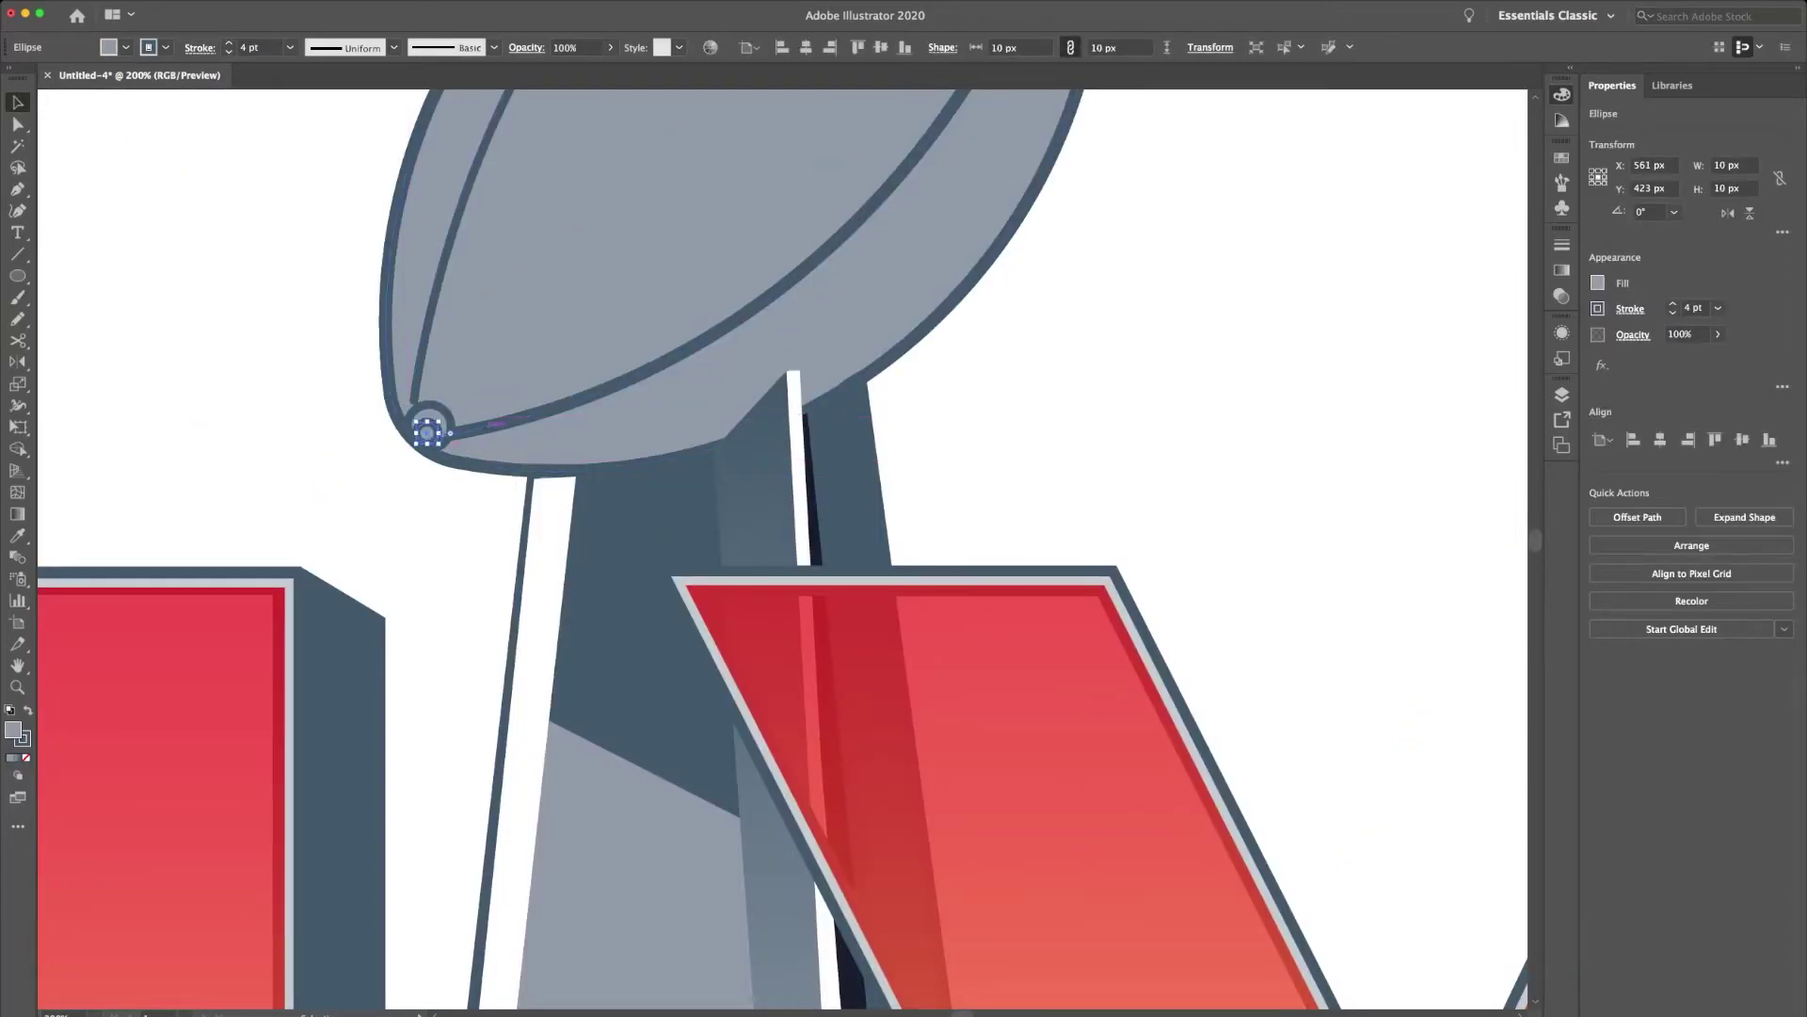
{"action": "key", "text": "x"}
{"action": "key", "text": "slash"}
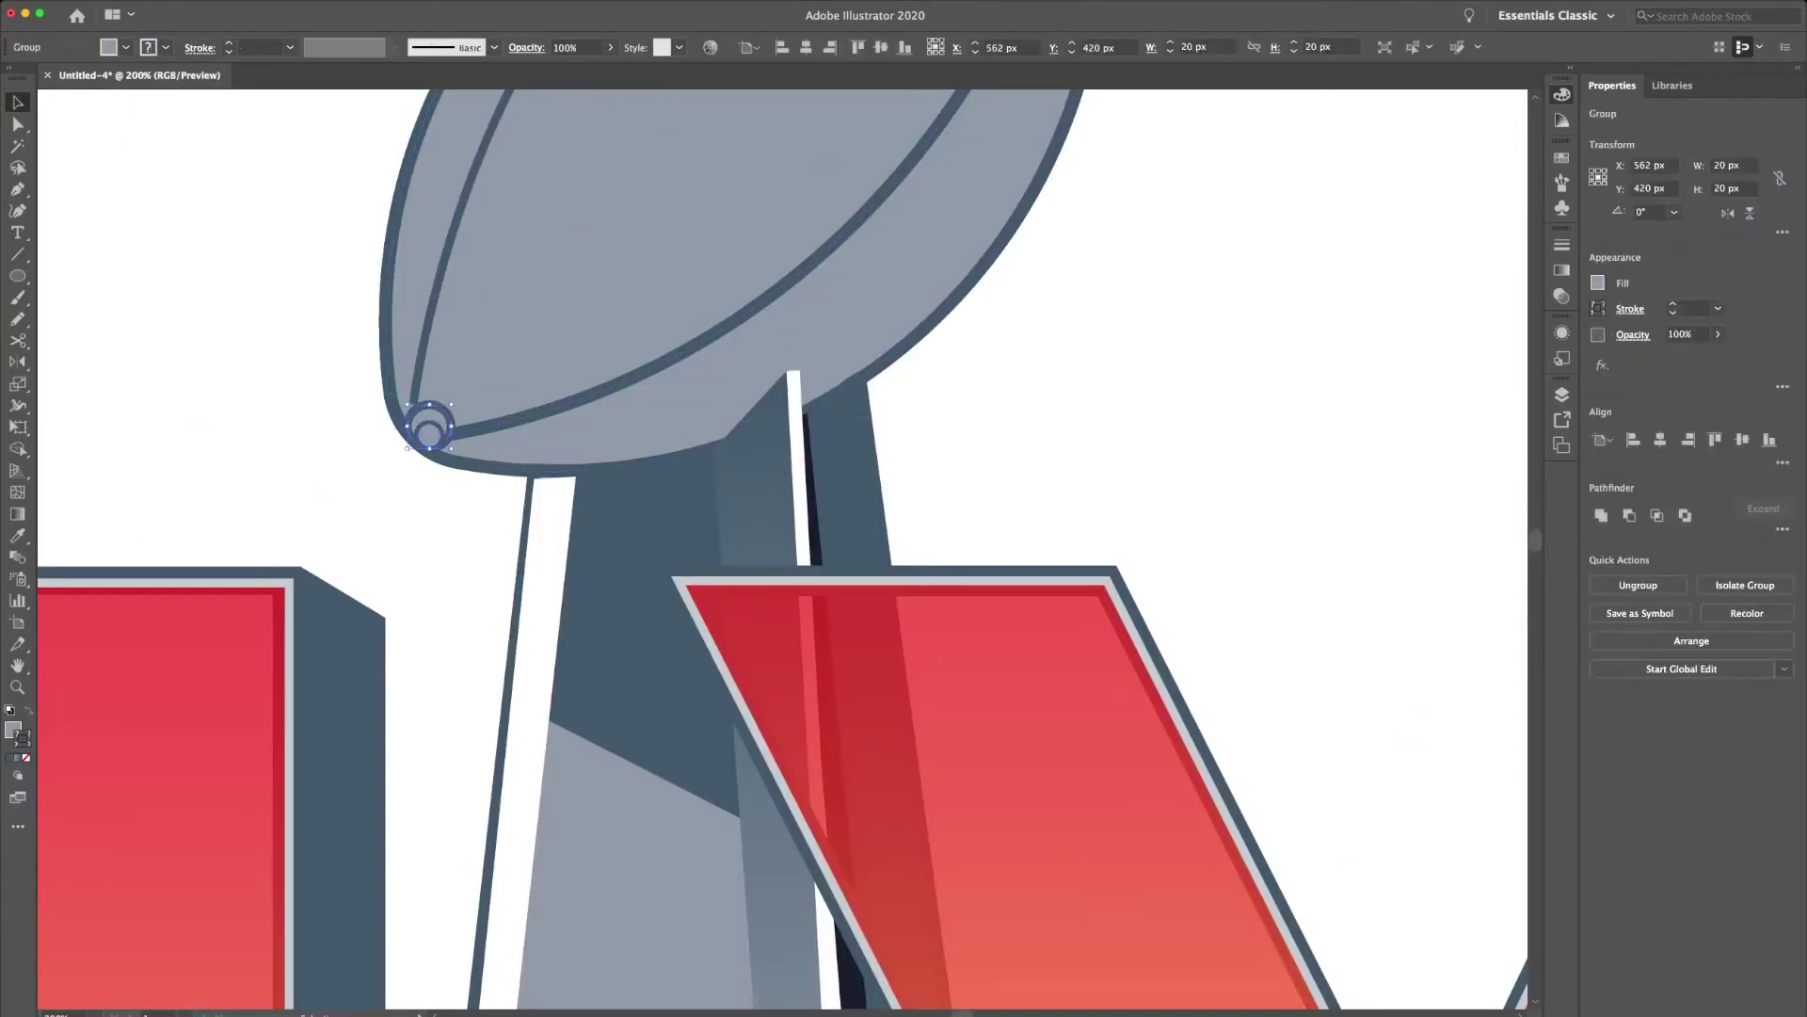
{"action": "key", "text": "ctrl+8"}
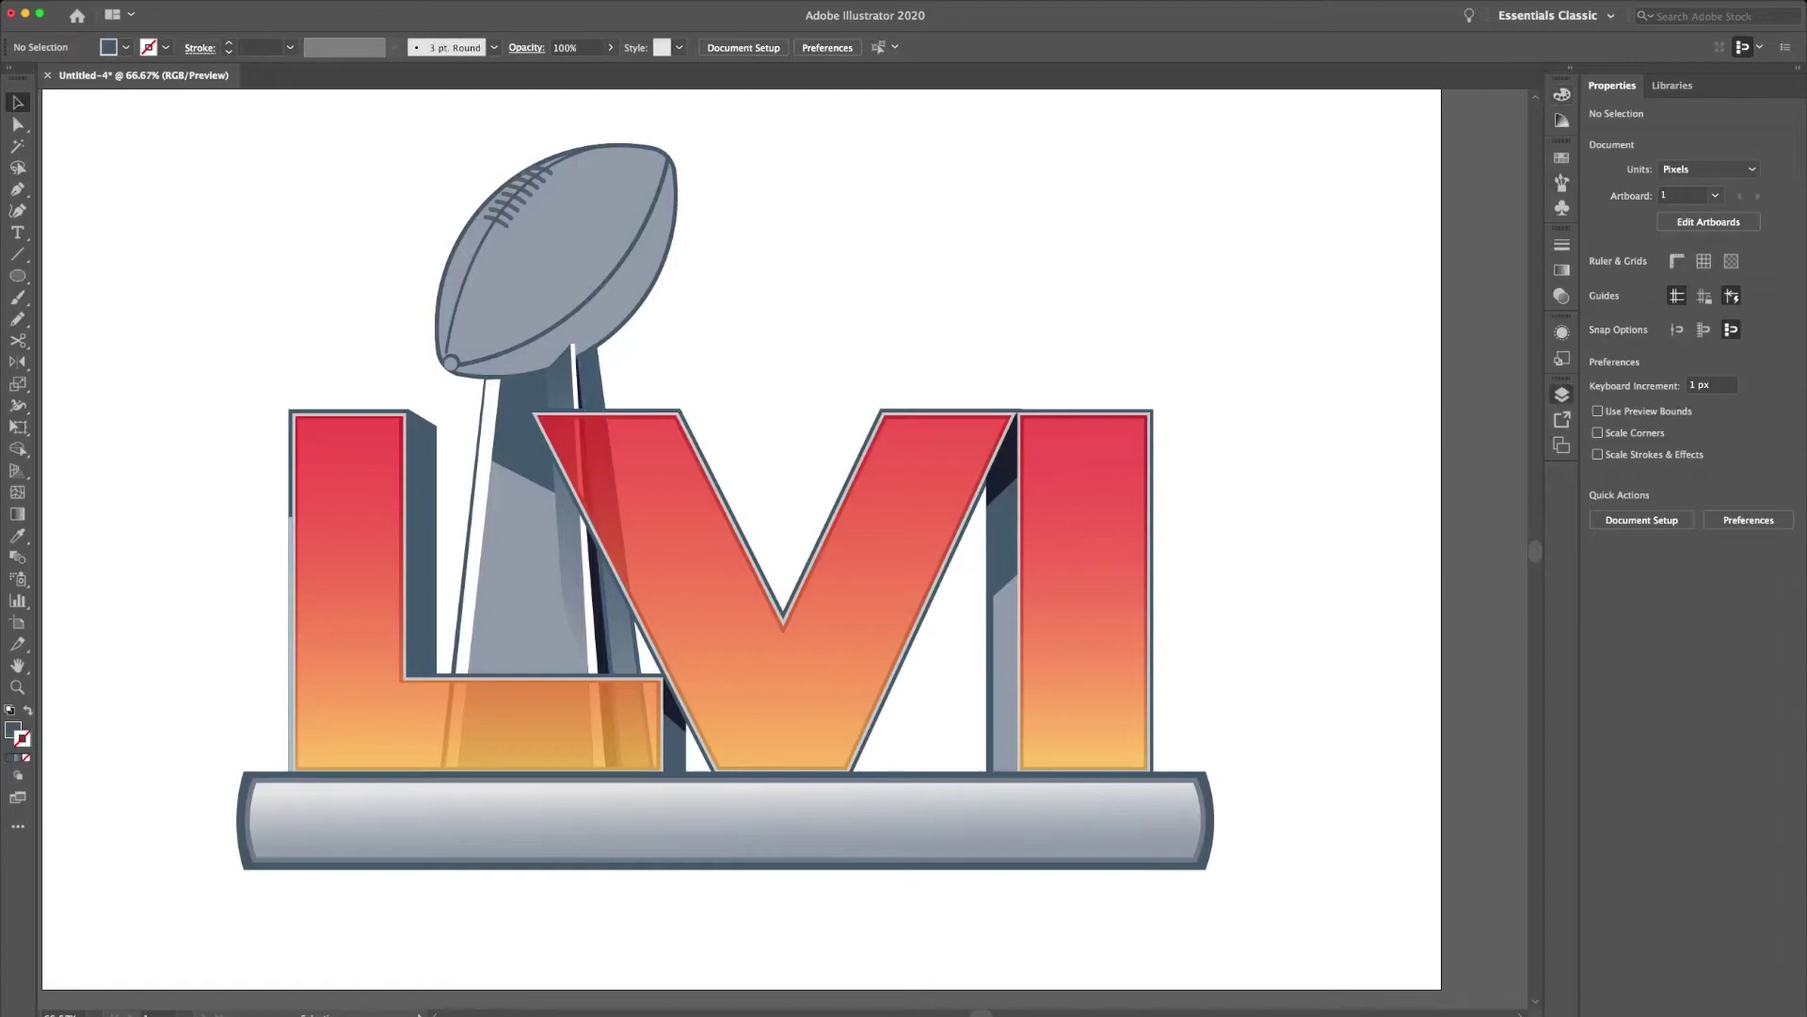
Draw a curved highlight shape inside the football and give it a vertical linear gradient.
{"action": "key", "text": "p"}
{"action": "left_click", "coordinate": [450, 362]}
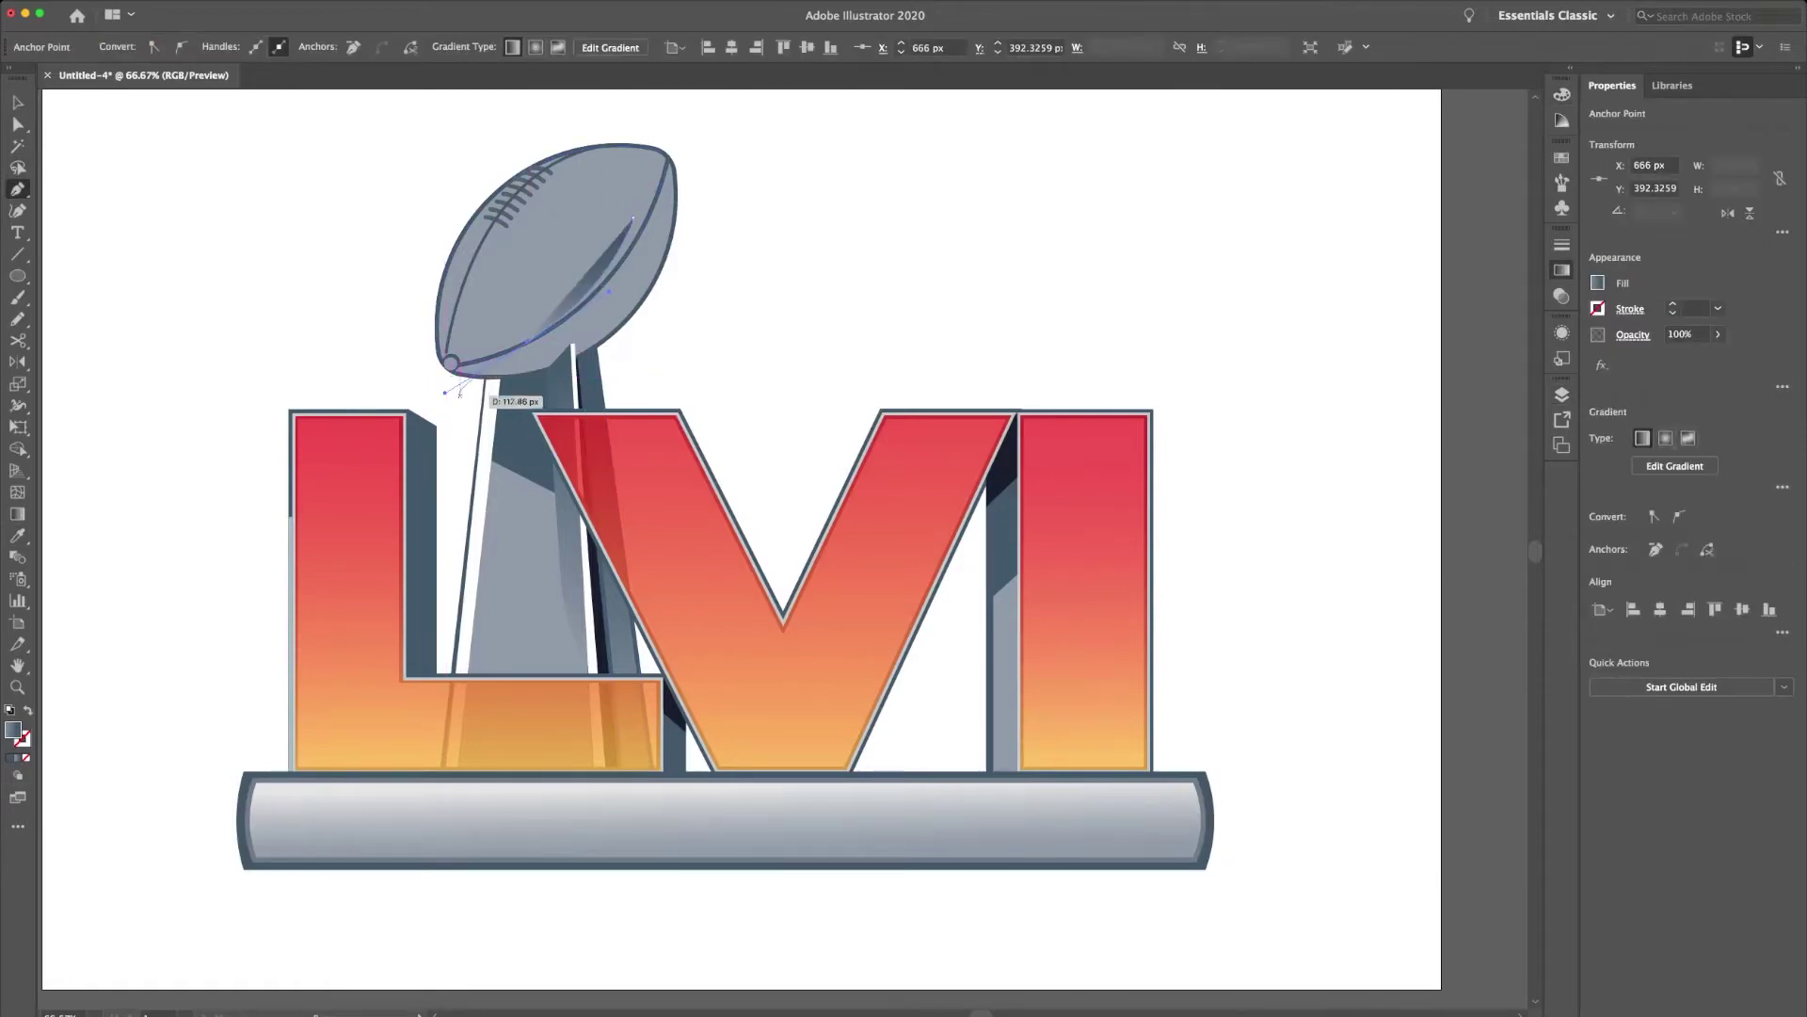
{"action": "left_click", "coordinate": [633, 218]}
{"action": "left_click_drag", "start_coordinate": [451, 362], "coordinate": [573, 354]}
{"action": "mouse_move", "coordinate": [458, 356]}
{"action": "left_mouse_down"}
{"action": "mouse_move", "coordinate": [472, 307]}
{"action": "mouse_move", "coordinate": [533, 287]}
{"action": "left_mouse_up"}
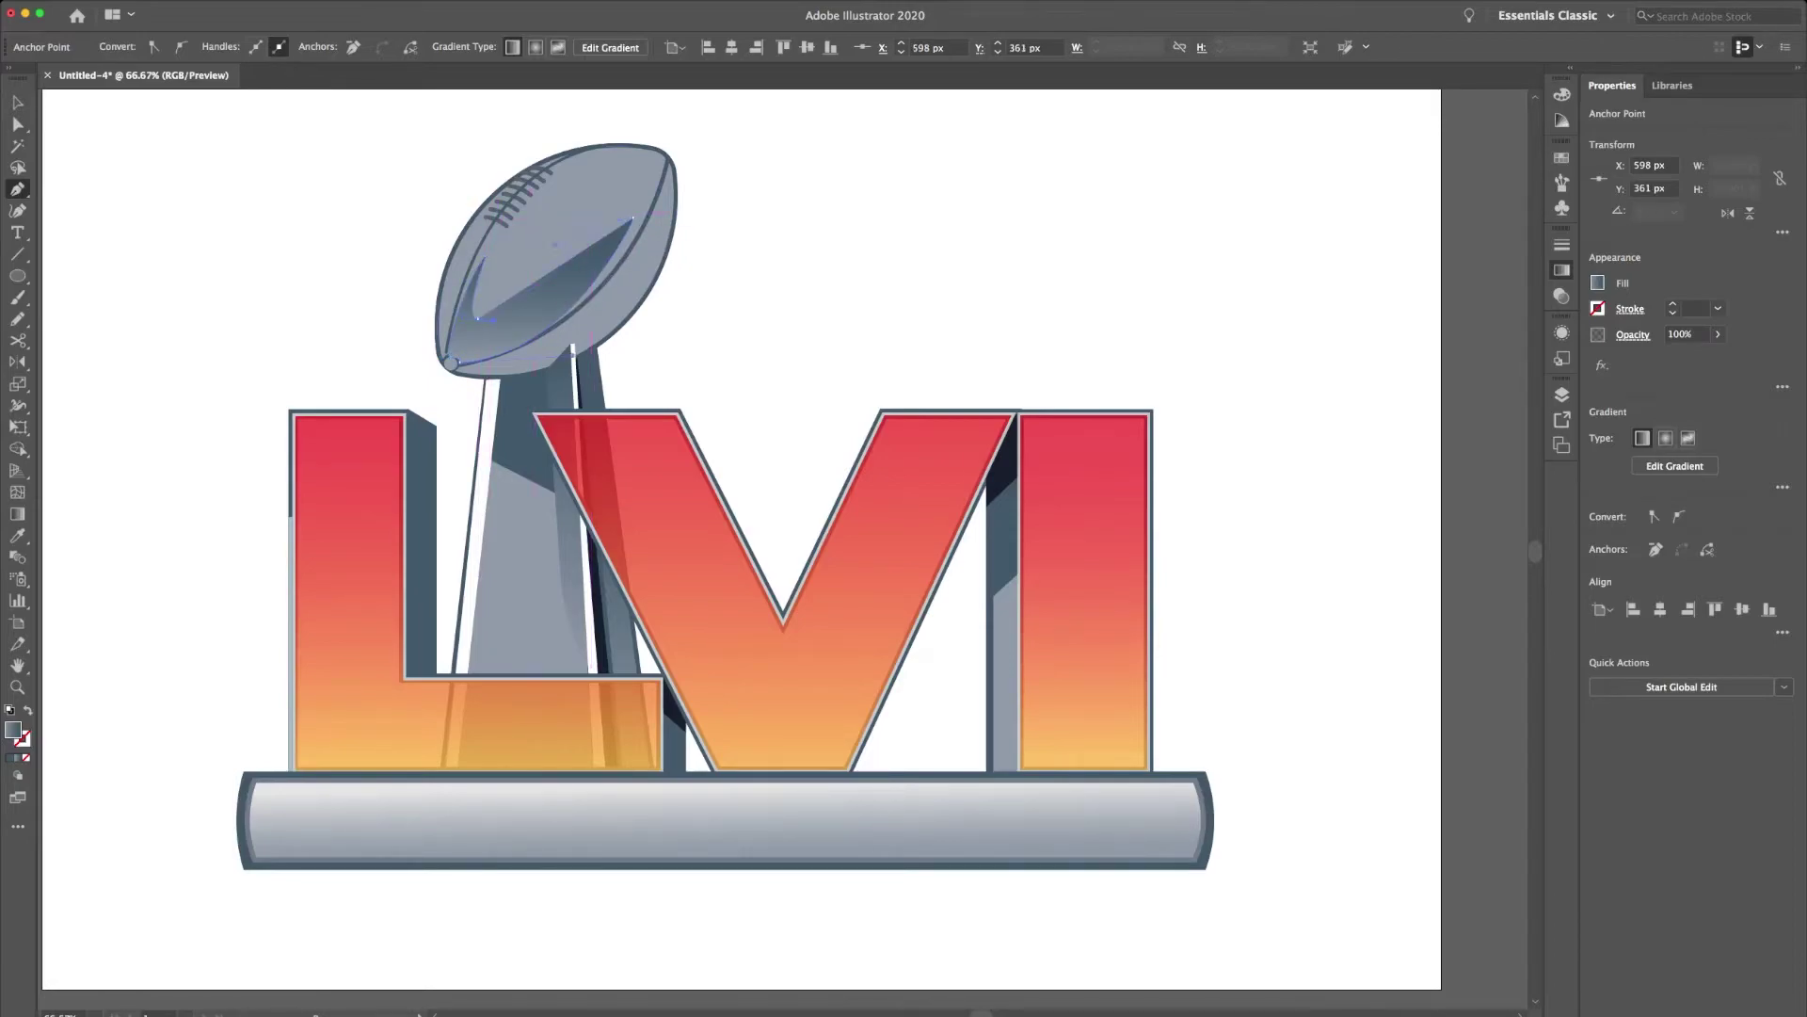
{"action": "key", "text": "v"}
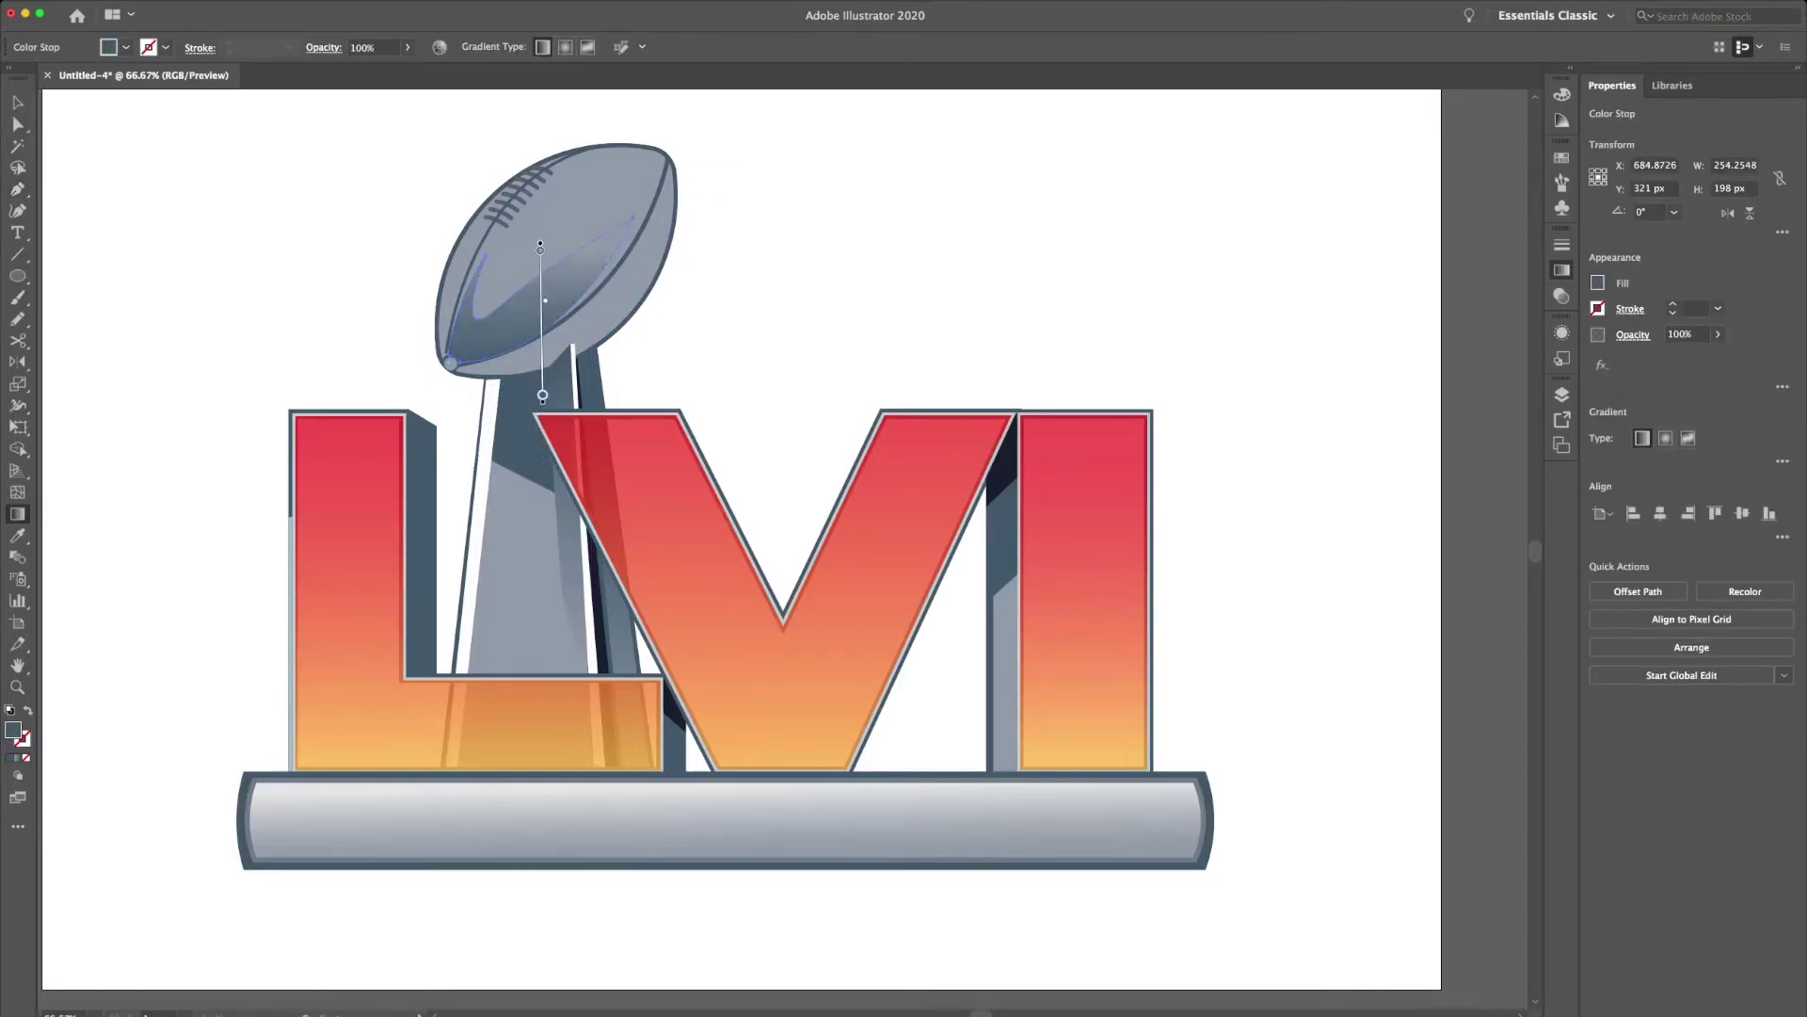
{"action": "key", "text": "g"}
{"action": "left_click_drag", "start_coordinate": [540, 226], "coordinate": [542, 374]}
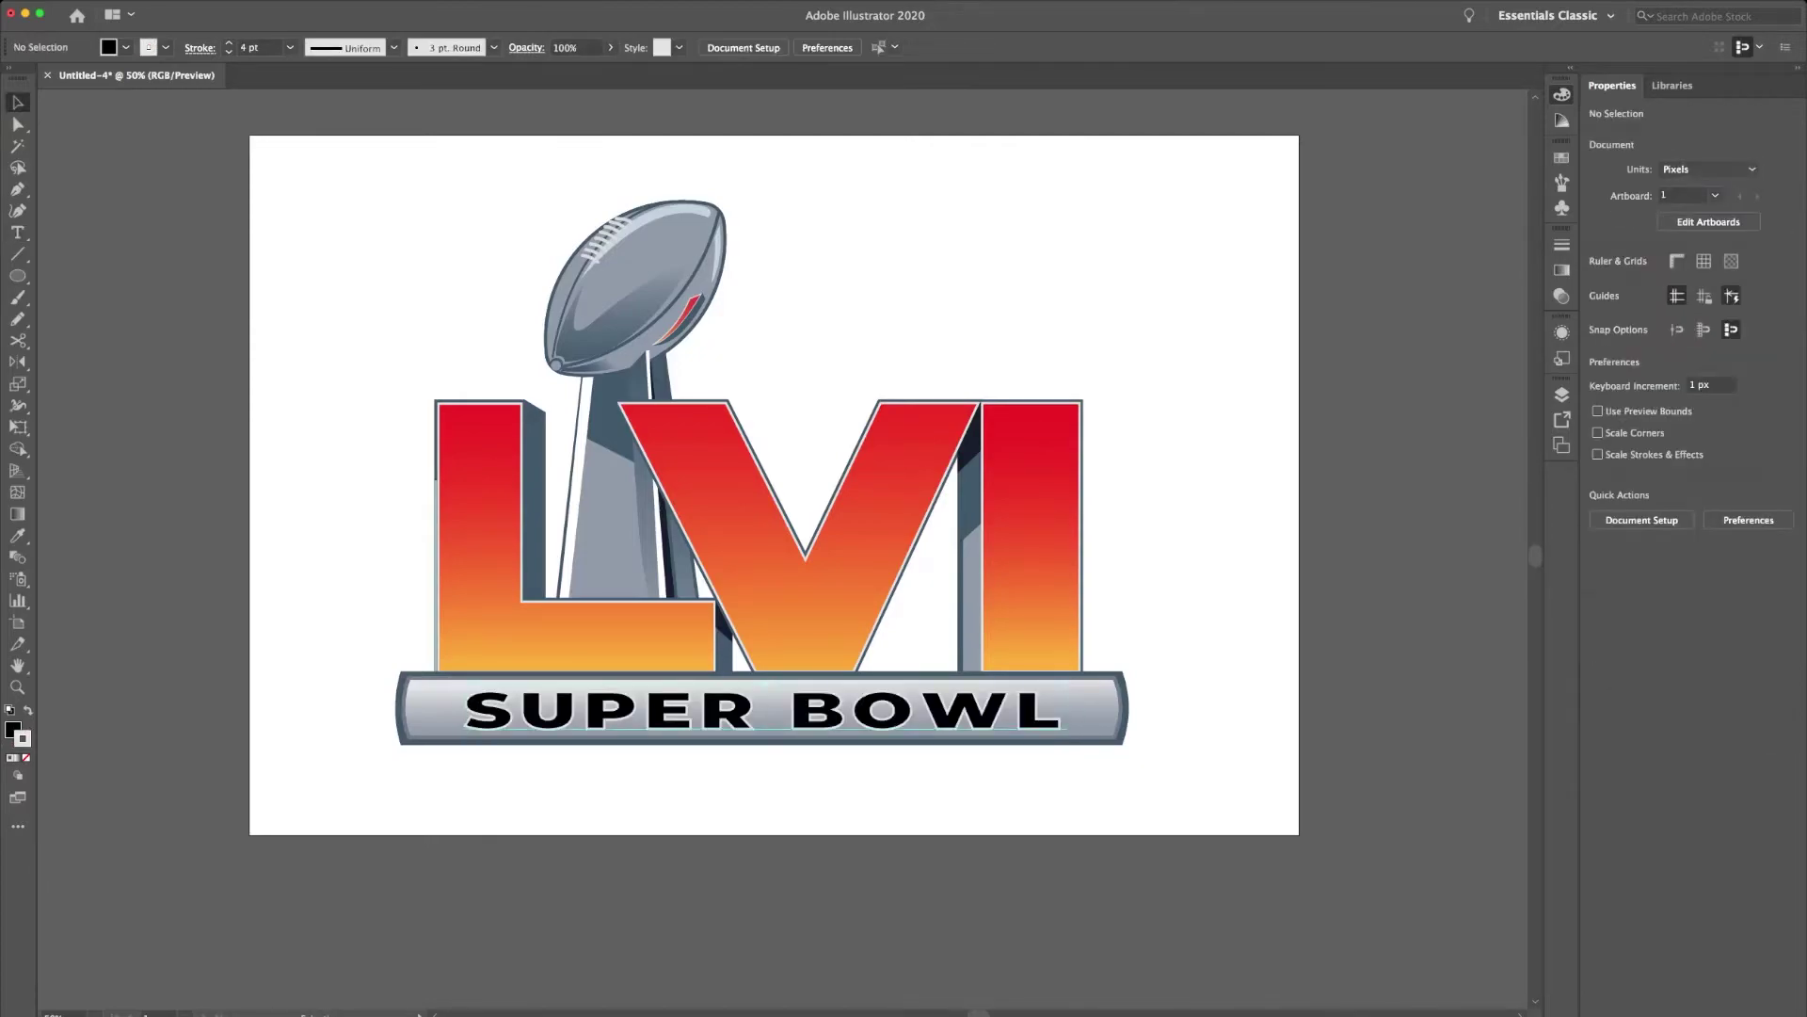
Set the selected letters' opacity to 84%.
{"action": "left_click", "coordinate": [764, 725]}
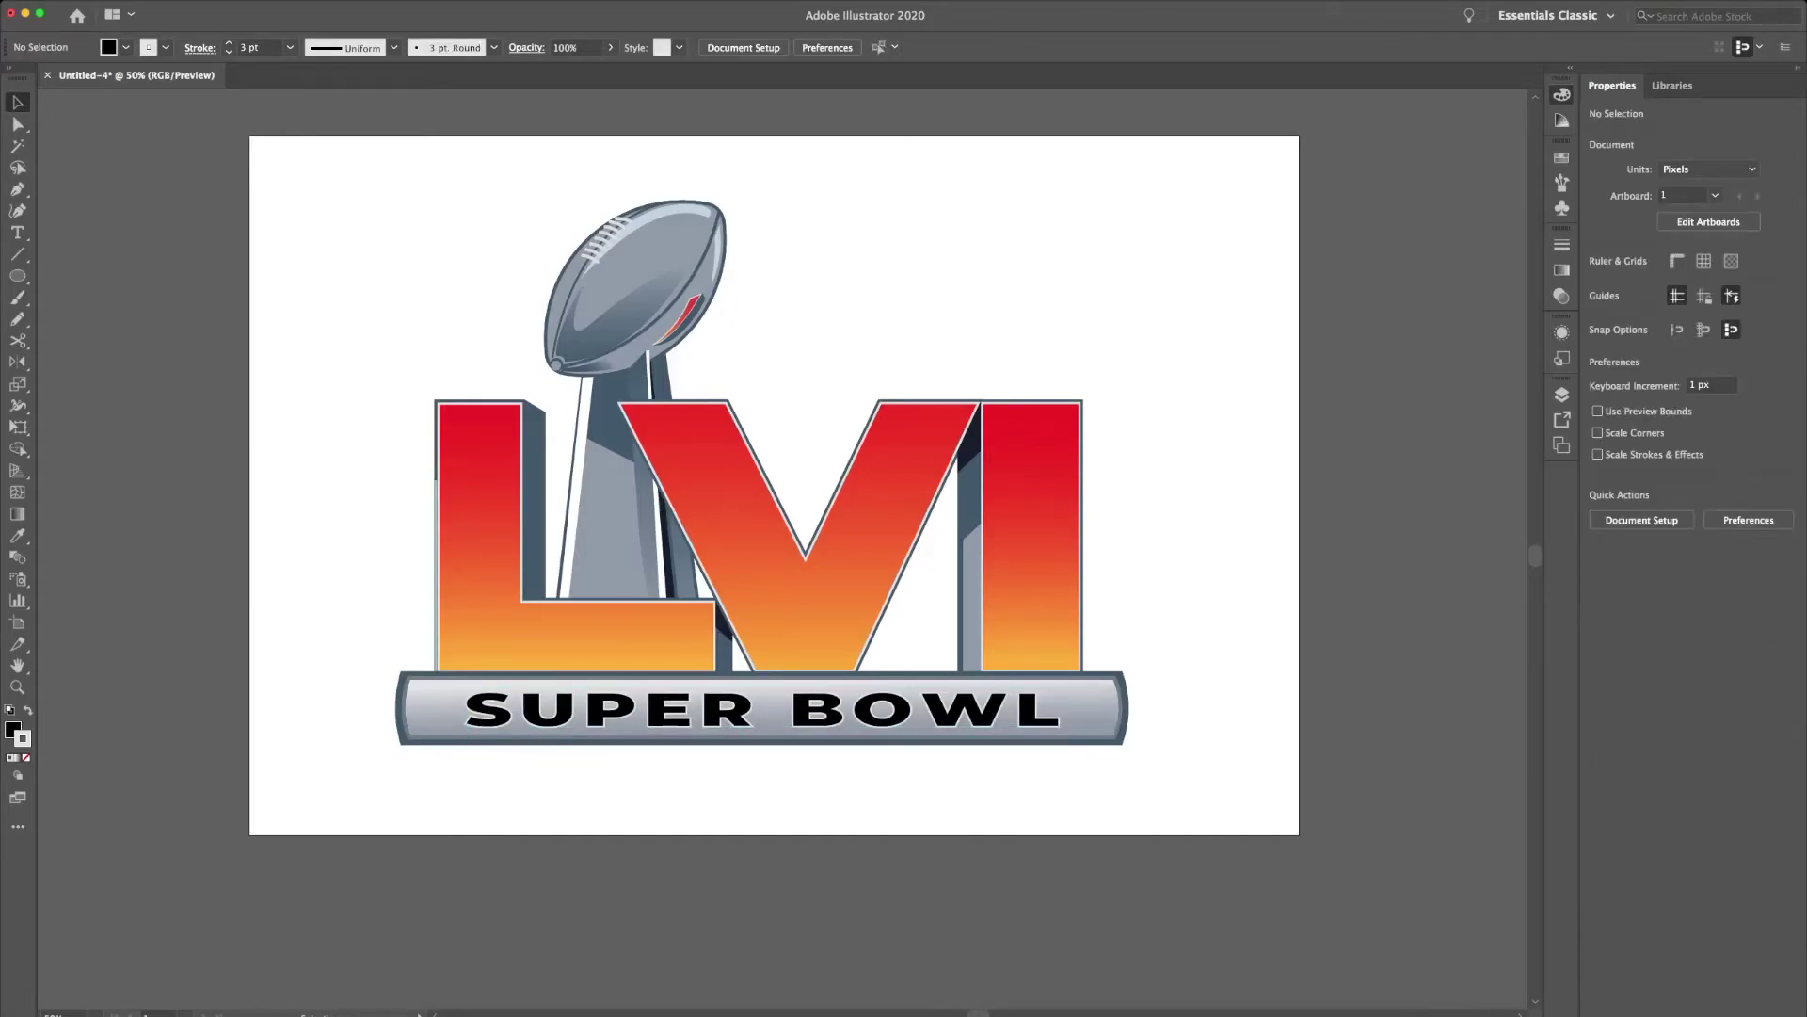
{"action": "type", "text": "i"}
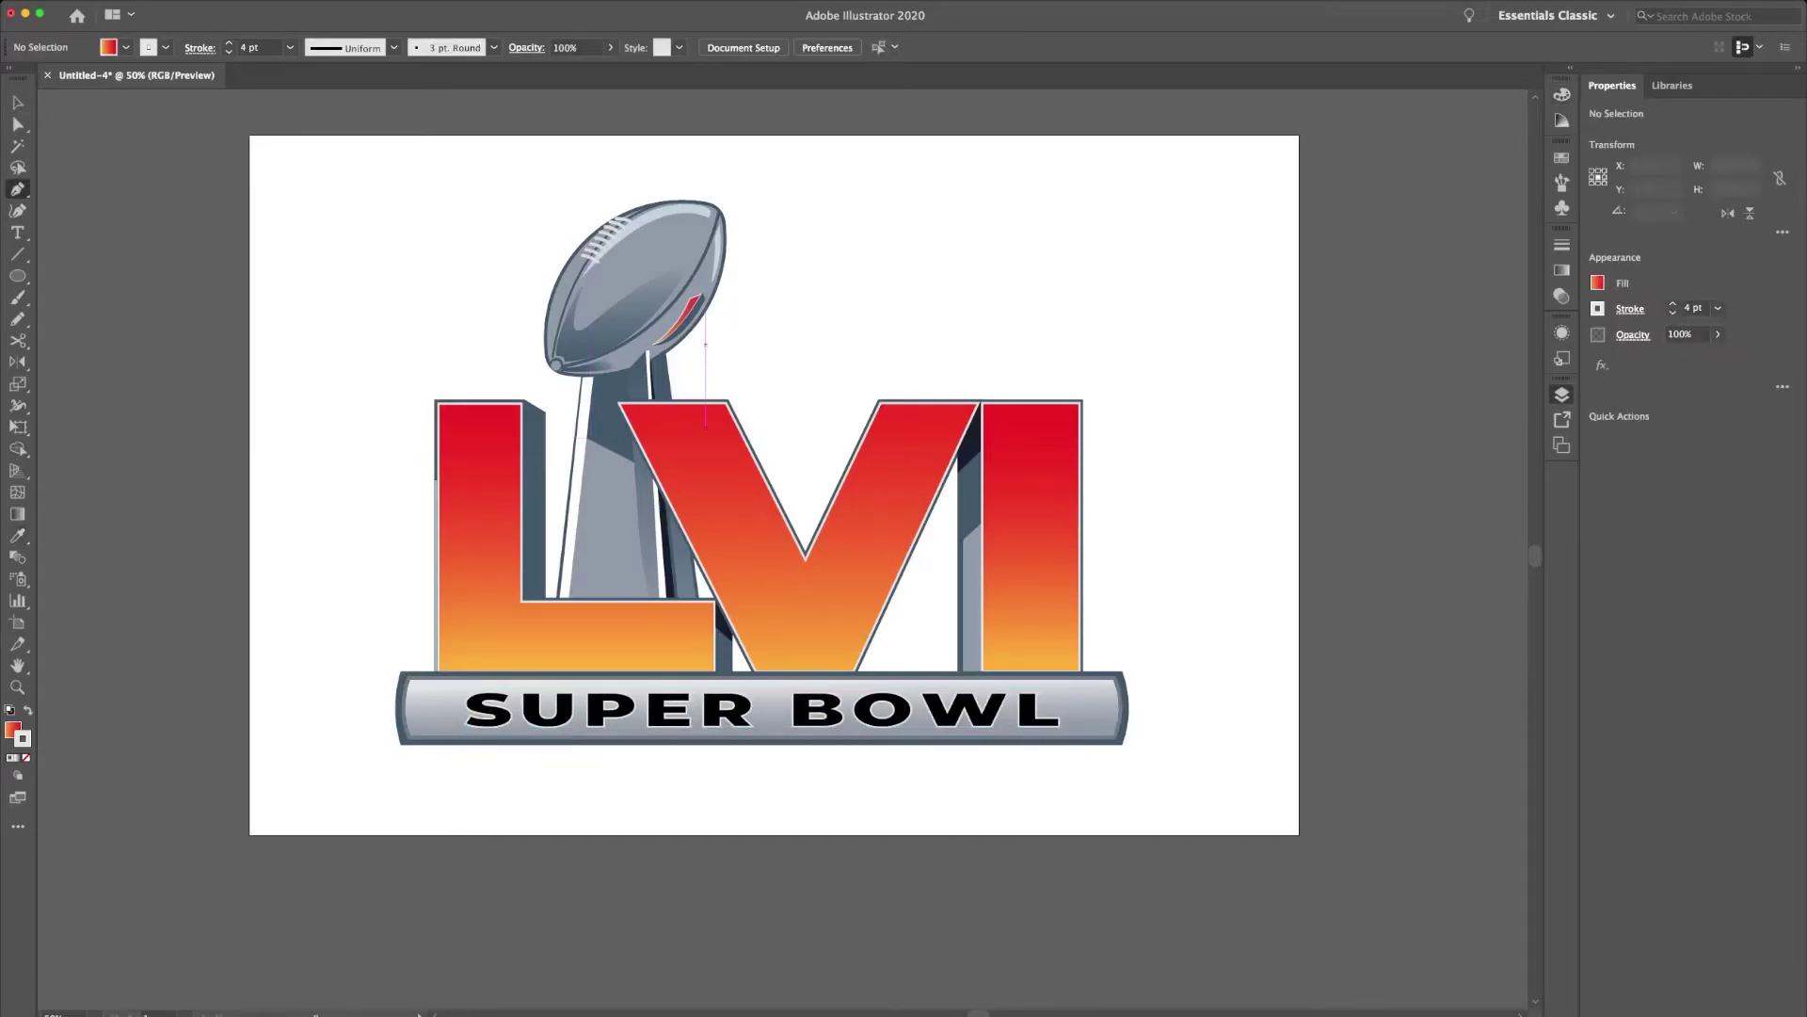
{"action": "type", "text": "84"}
{"action": "key", "text": "Return"}
{"action": "key", "text": "ctrl+shift+a"}
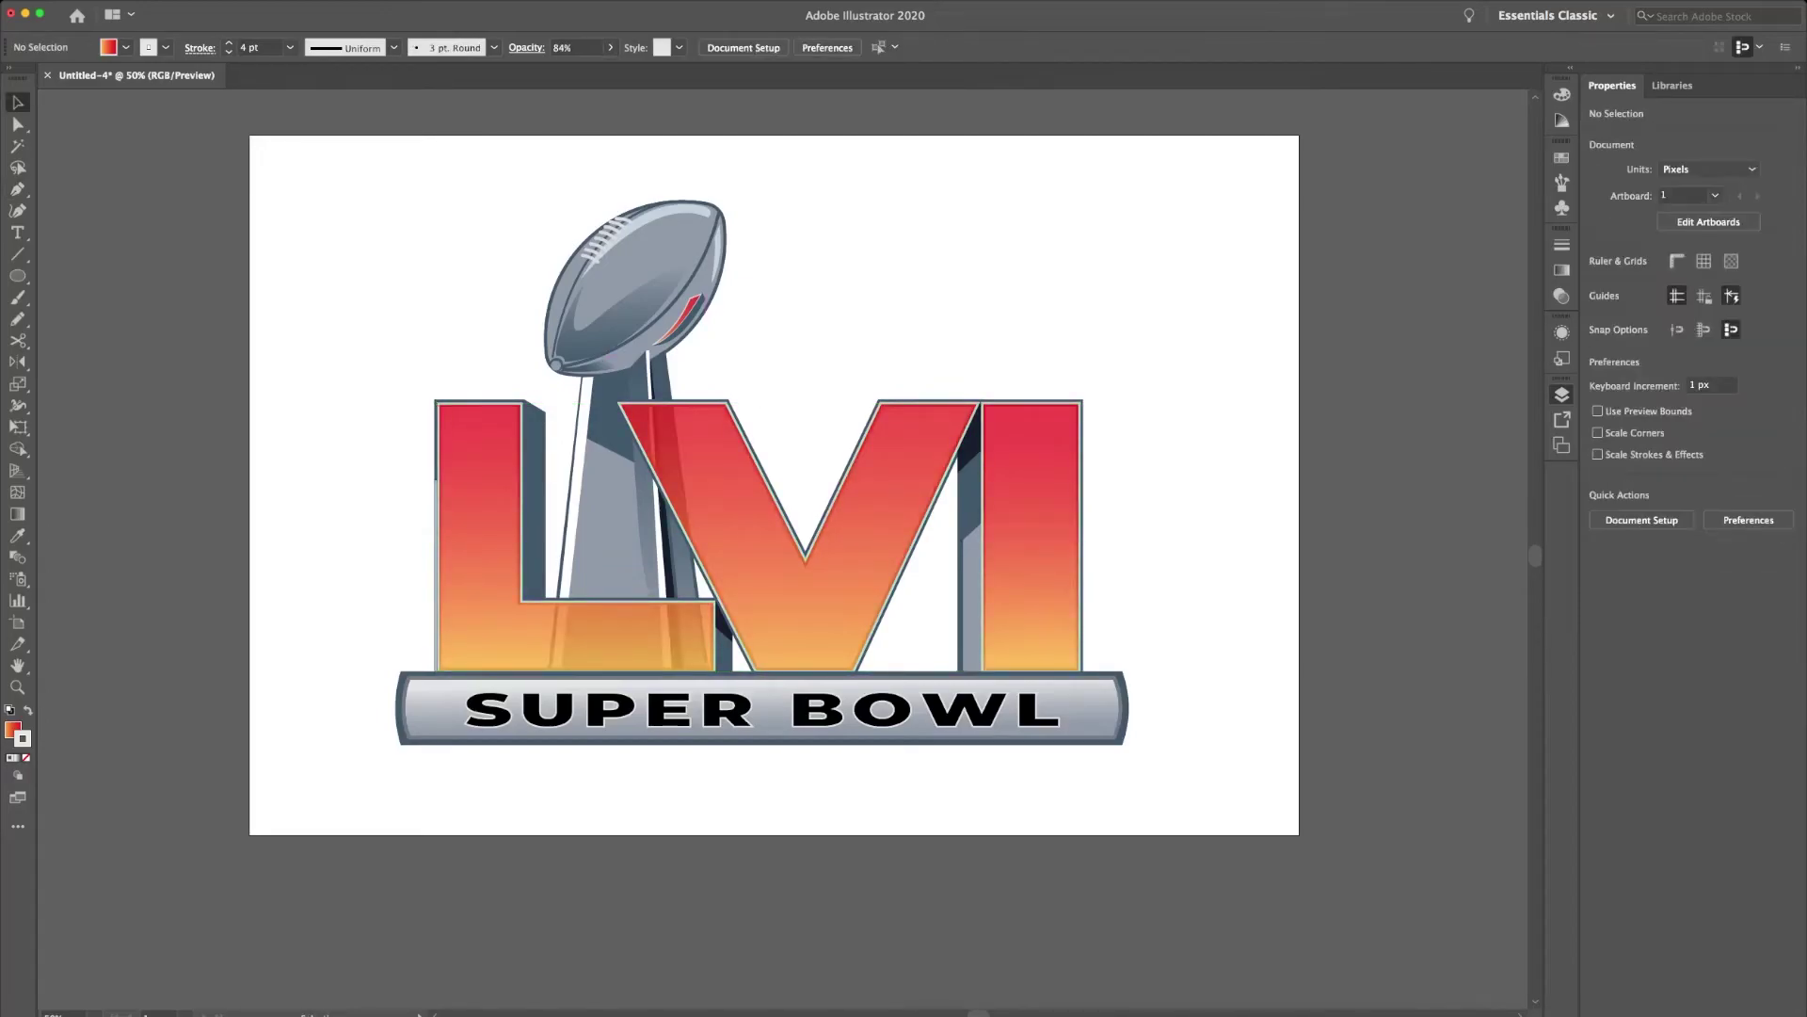
Draw a thin bevel strip along the L's left edge.
{"action": "key", "text": "p"}
{"action": "key", "text": "ctrl+equal"}
{"action": "key", "text": "ctrl+equal"}
{"action": "key", "text": "ctrl+equal"}
{"action": "left_click", "coordinate": [287, 192]}
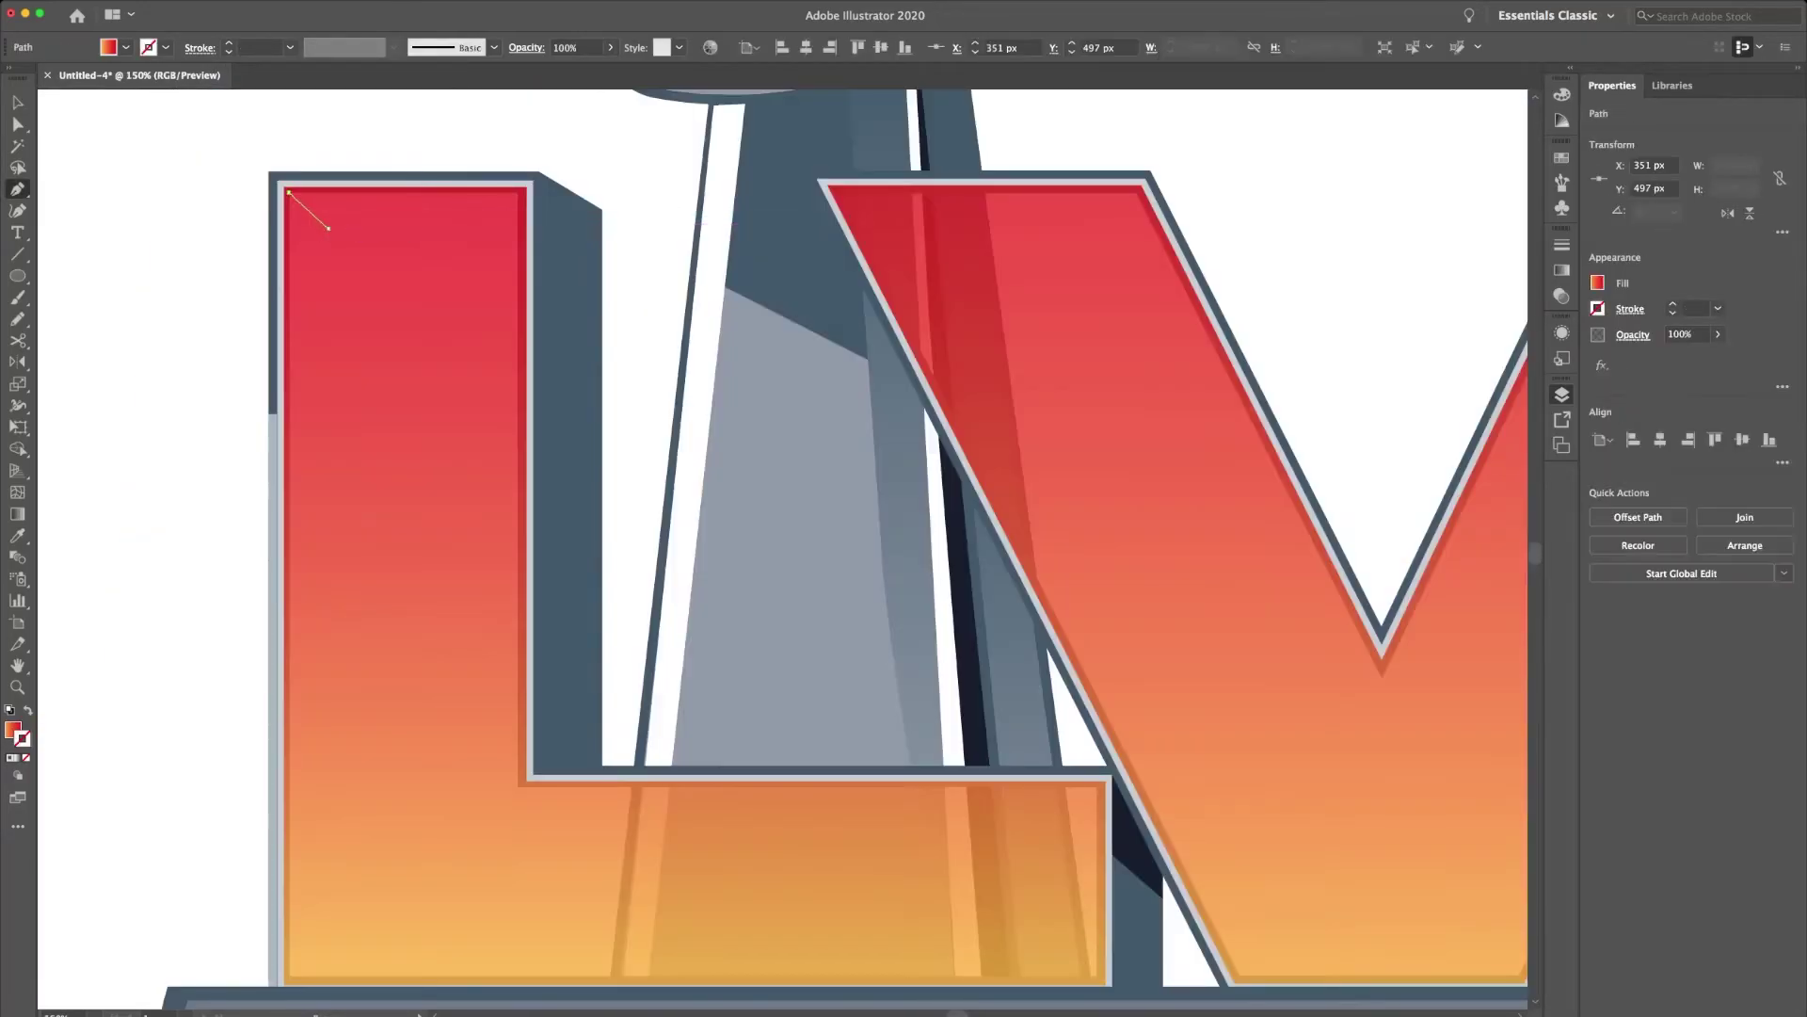
{"action": "left_click", "coordinate": [328, 228]}
{"action": "scroll", "coordinate": [360, 753], "scroll_direction": "down", "scroll_amount": 3}
{"action": "left_click", "coordinate": [361, 844]}
{"action": "scroll", "coordinate": [361, 843], "scroll_direction": "up", "scroll_amount": 3}
{"action": "left_click", "coordinate": [330, 988]}
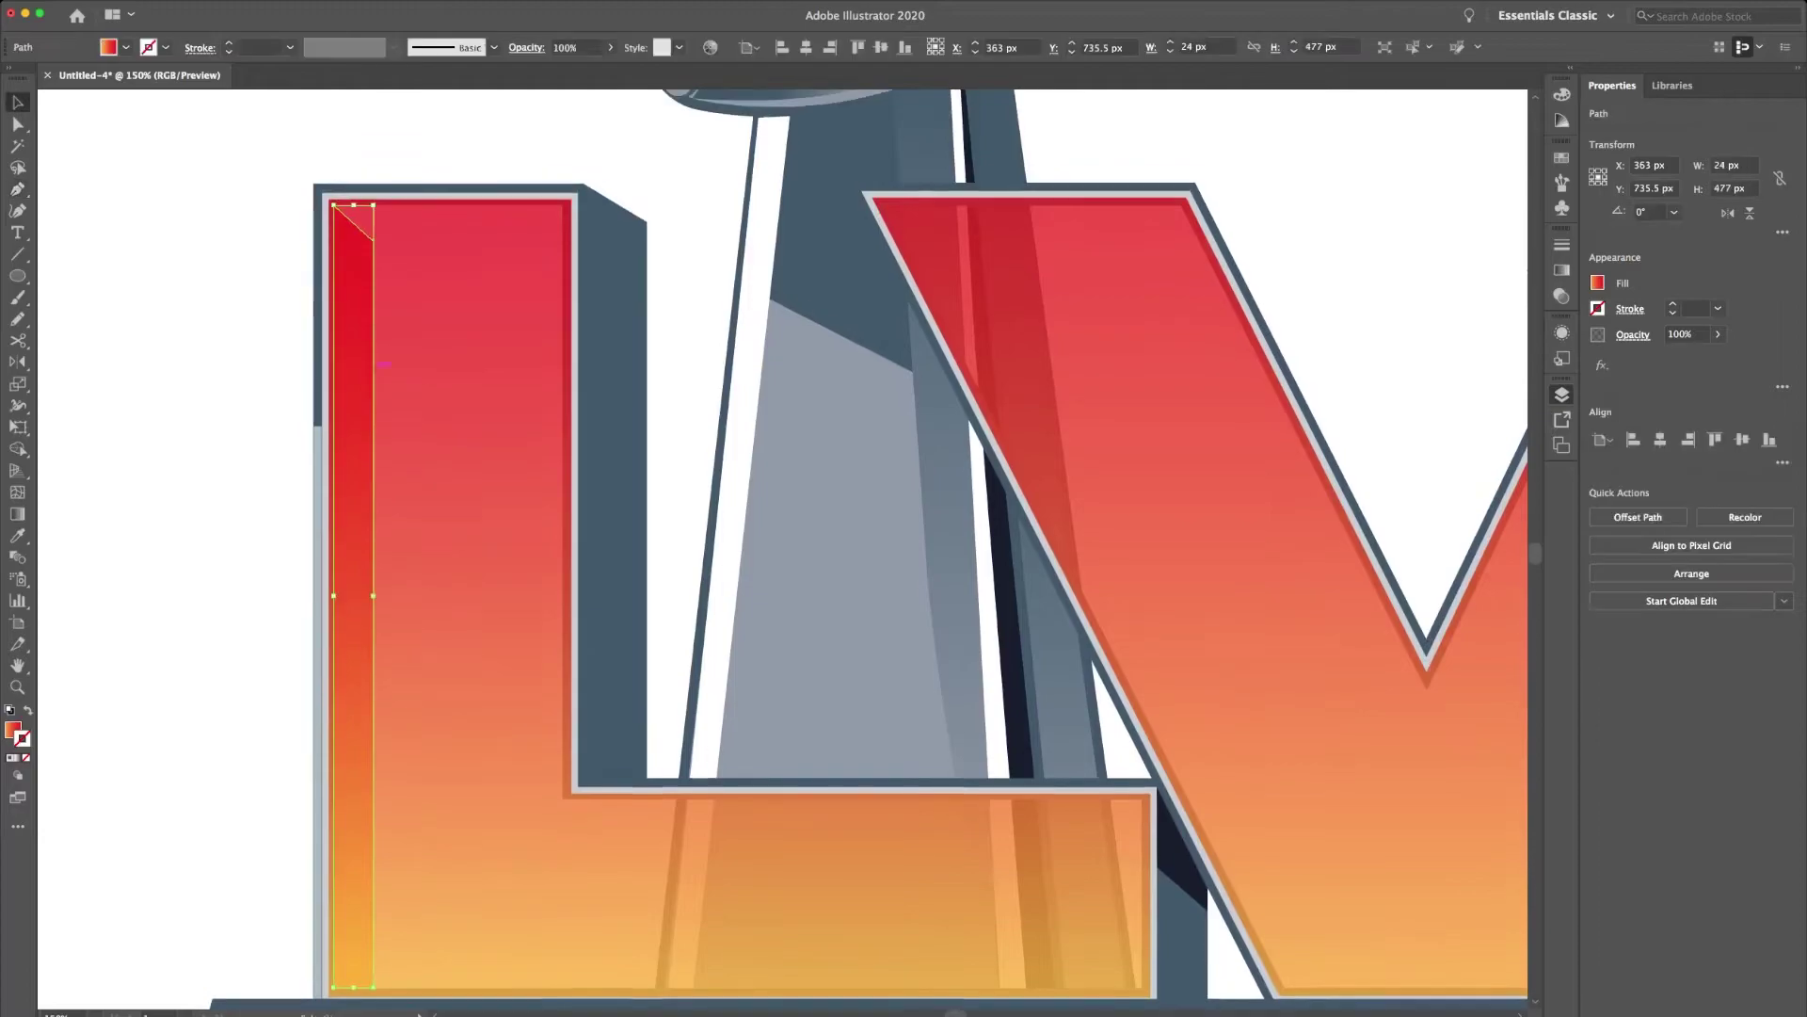
{"action": "left_click", "coordinate": [330, 202]}
{"action": "key", "text": "a"}
{"action": "key", "text": "ctrl+shift+a"}
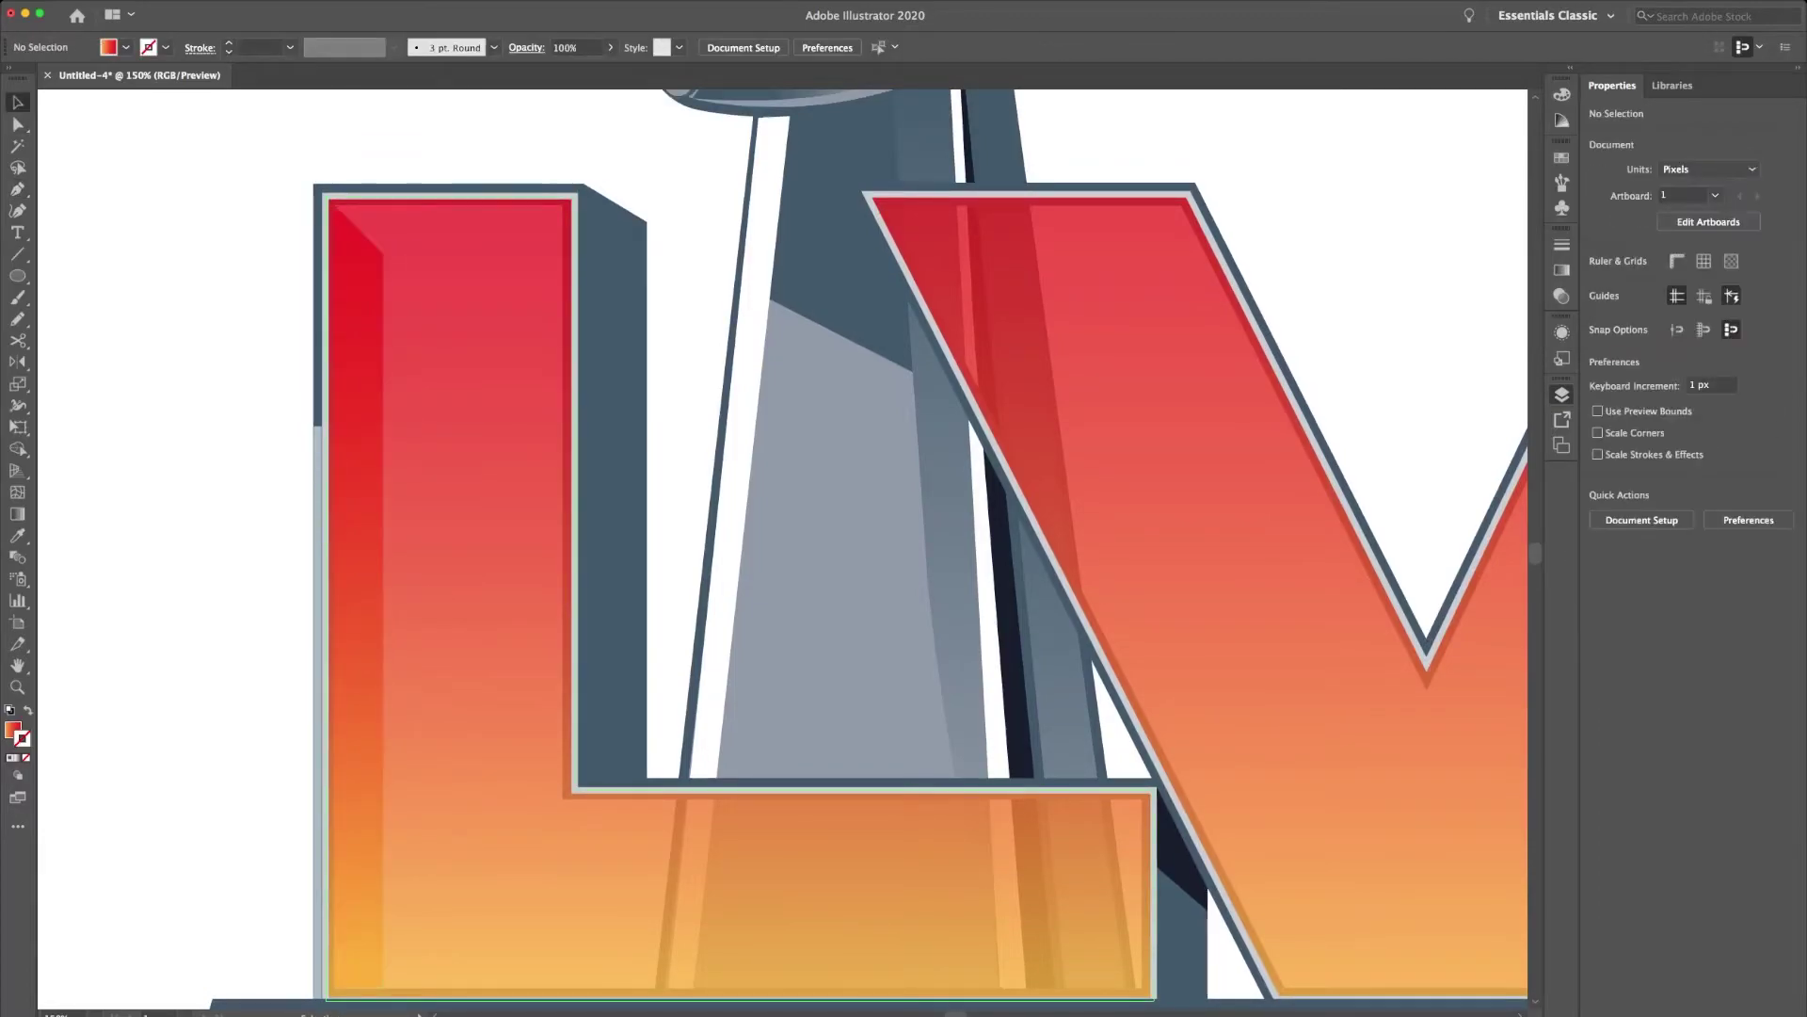
Draw an inset L-shaped panel over the L's face.
{"action": "key", "text": "p"}
{"action": "left_click", "coordinate": [384, 255]}
{"action": "left_click", "coordinate": [562, 255]}
{"action": "left_click", "coordinate": [562, 800]}
{"action": "left_click", "coordinate": [1141, 800]}
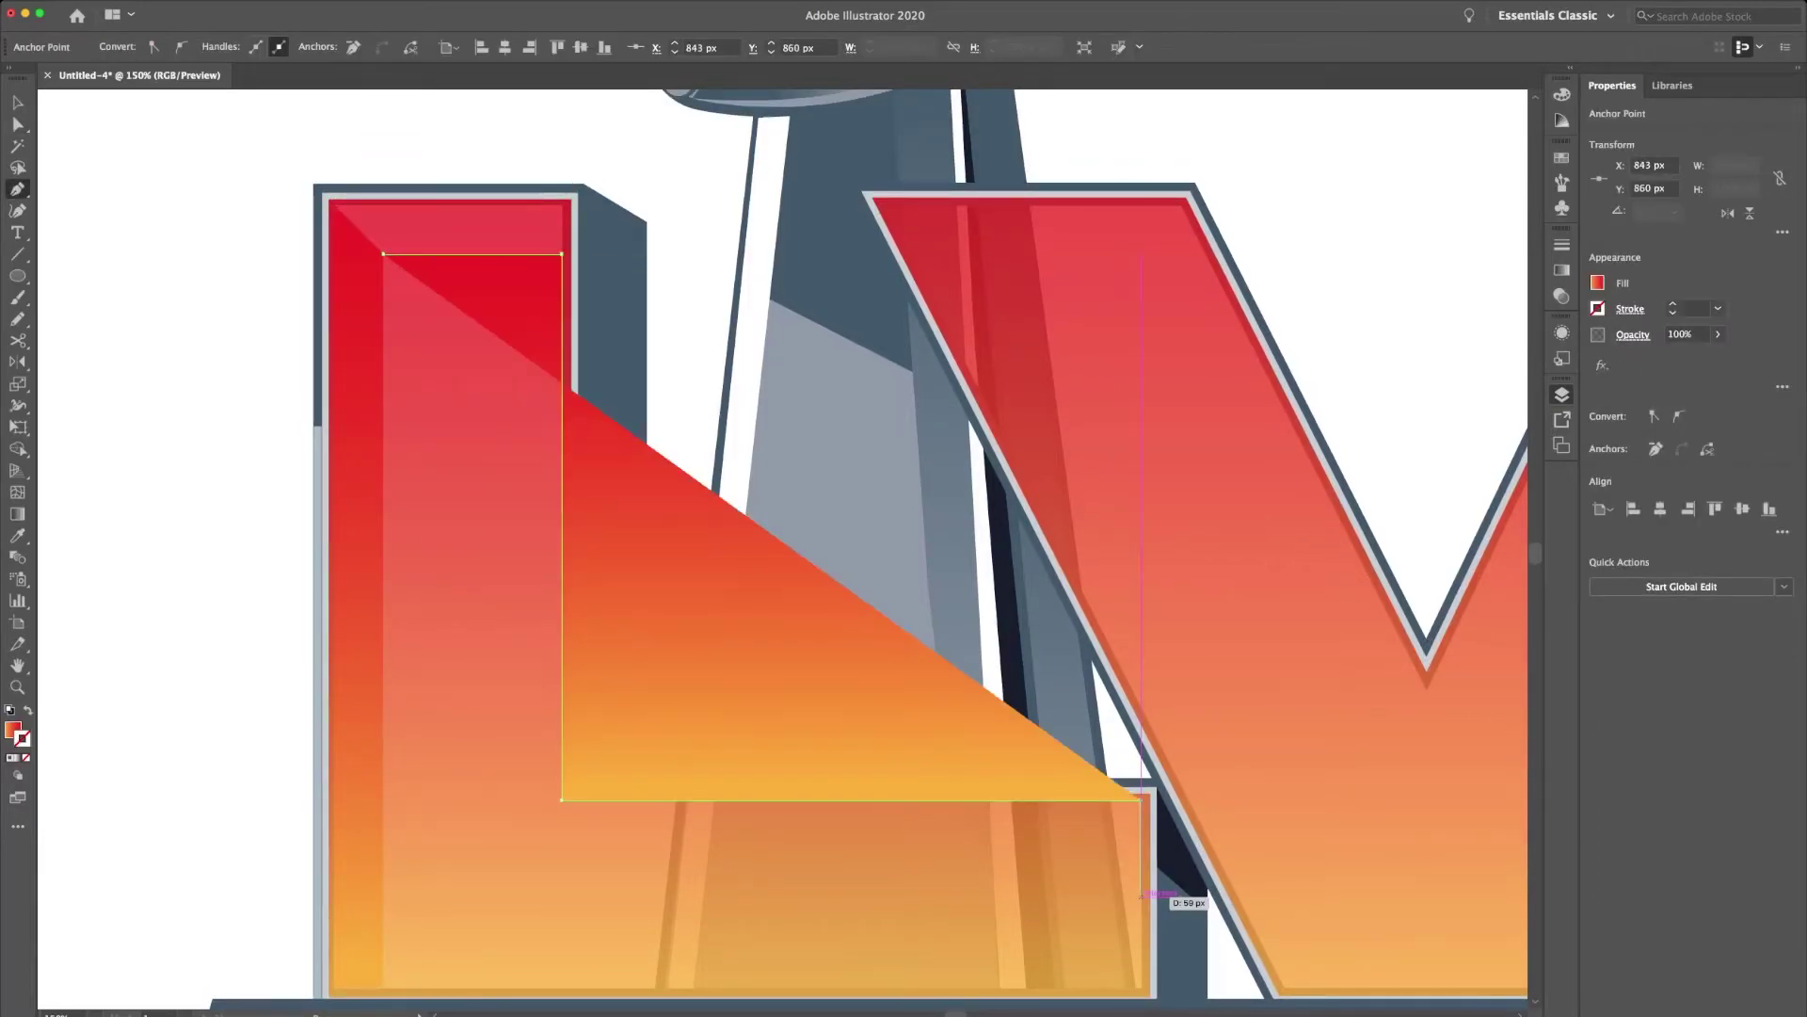
{"action": "scroll", "coordinate": [1141, 895], "scroll_direction": "down", "scroll_amount": 2}
{"action": "left_click", "coordinate": [1111, 921]}
{"action": "left_click", "coordinate": [352, 921]}
{"action": "left_click", "coordinate": [352, 190]}
{"action": "key", "text": "a"}
Apply a horizontal red-to-yellow gradient across the bevel strip.
{"action": "left_click", "coordinate": [325, 564]}
{"action": "key", "text": "g"}
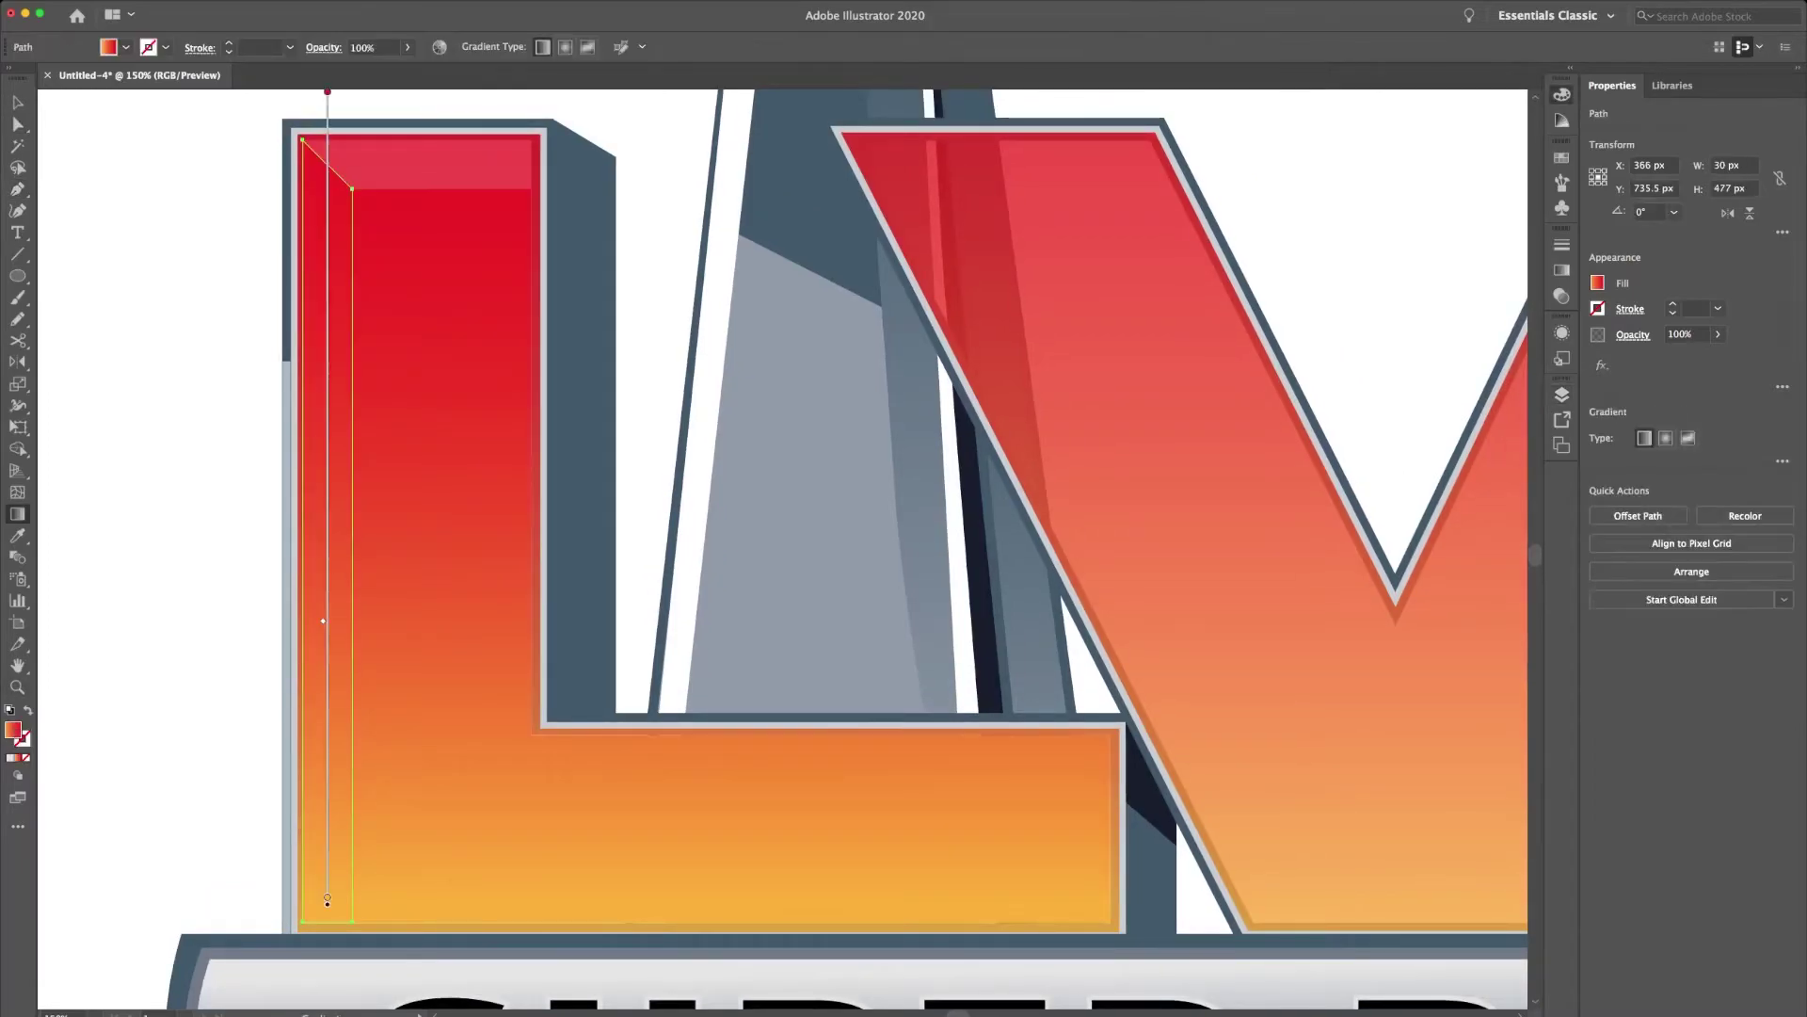
{"action": "key", "text": "ctrl+minus"}
{"action": "left_click_drag", "start_coordinate": [245, 549], "coordinate": [787, 549]}
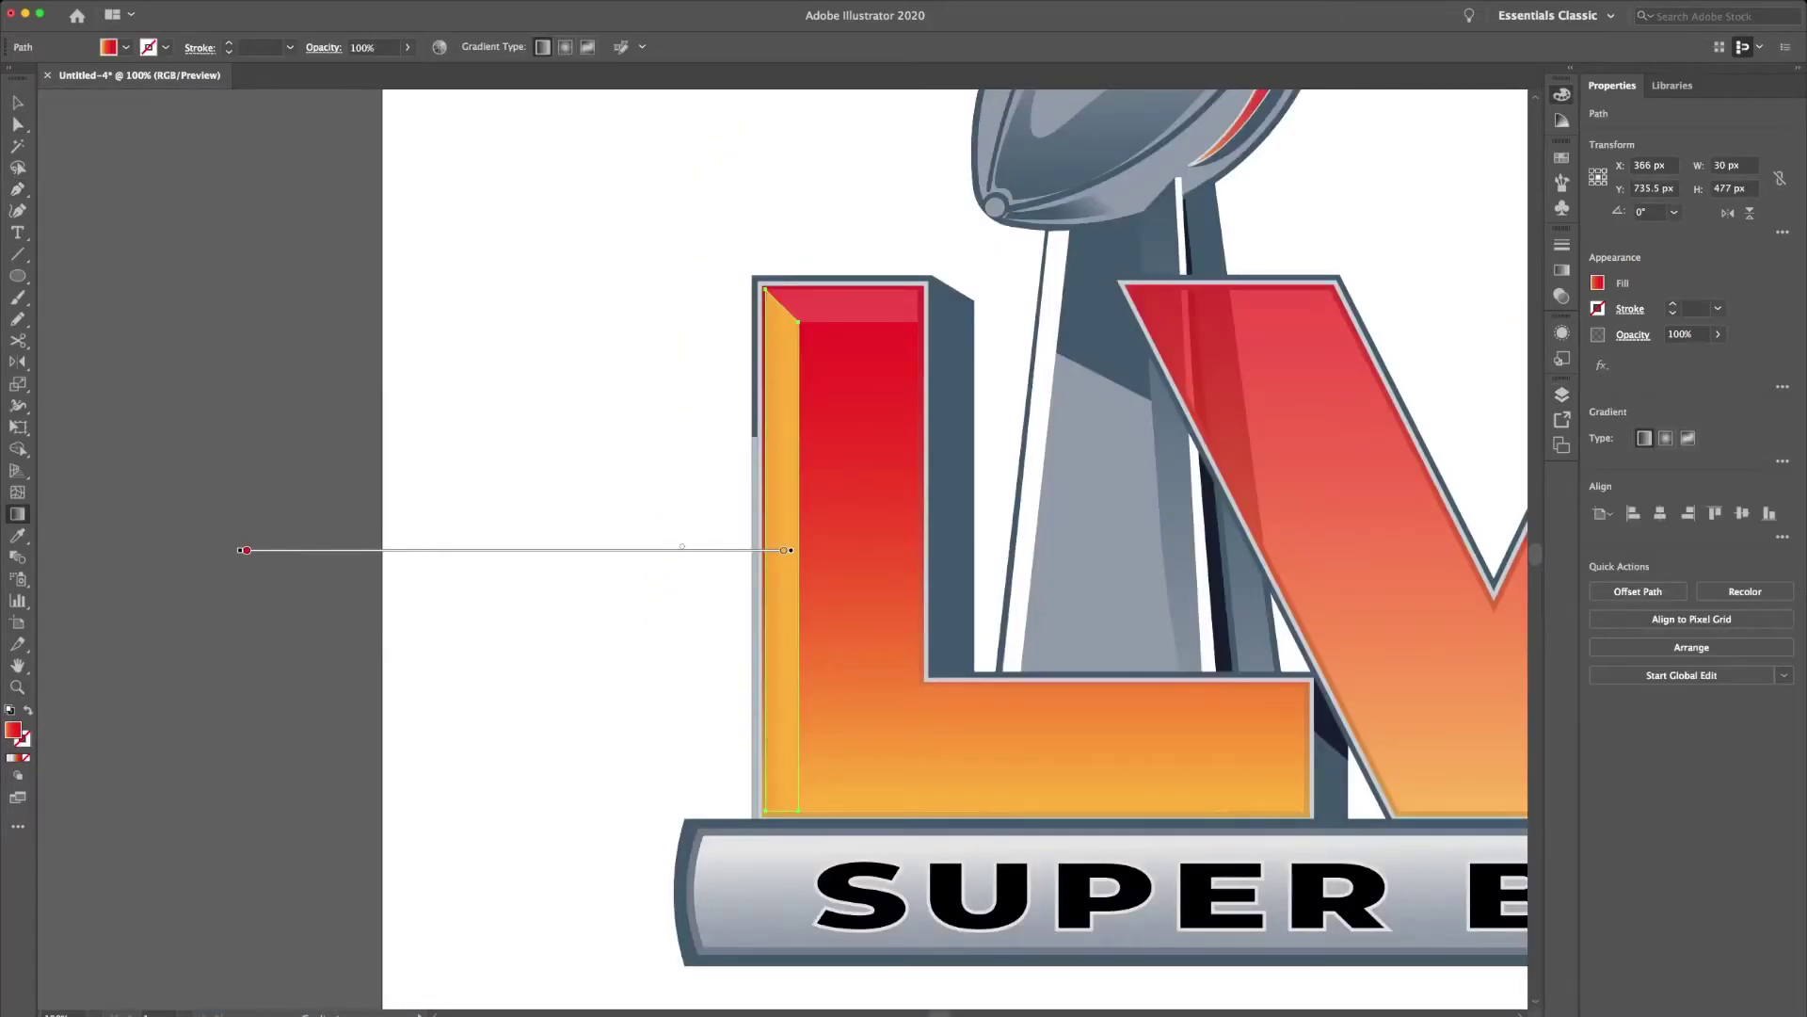
{"action": "left_click_drag", "start_coordinate": [650, 550], "coordinate": [817, 550]}
{"action": "left_click", "coordinate": [729, 550]}
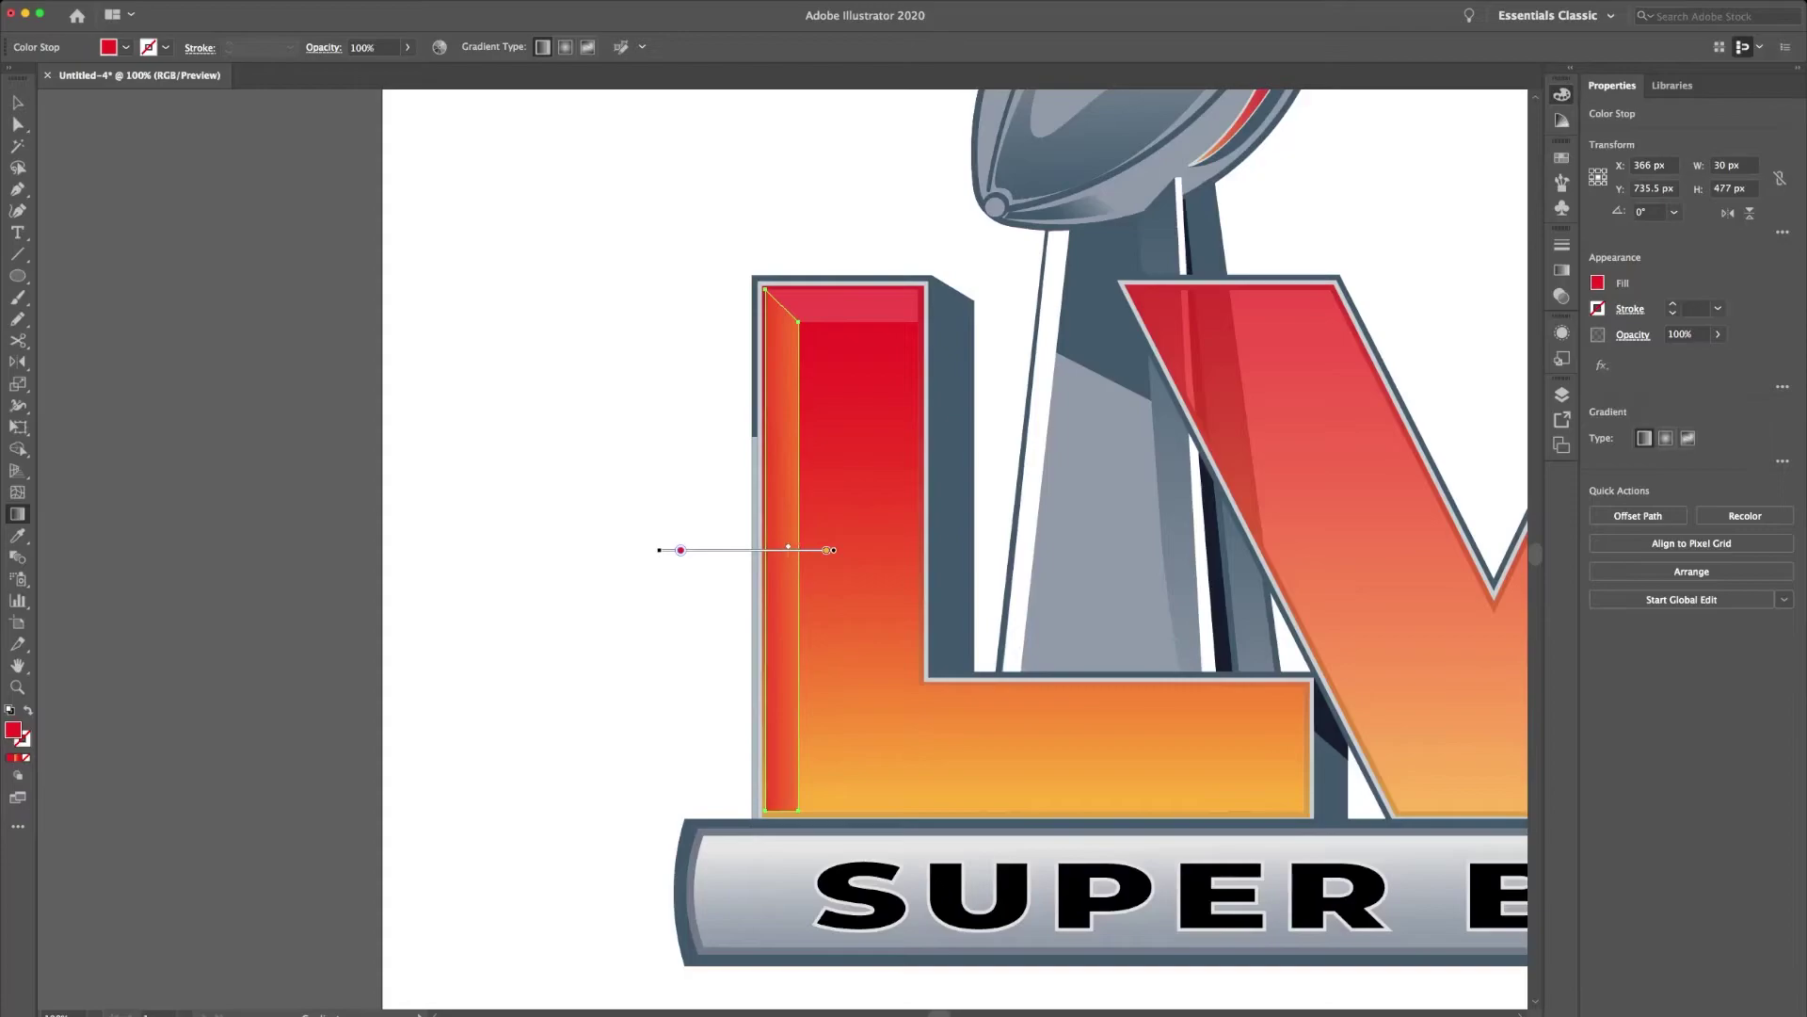
{"action": "key", "text": "super+shift+a"}
Level the L face's gradient nearly horizontal and set the front panel to 84% opacity.
{"action": "left_click", "coordinate": [780, 546]}
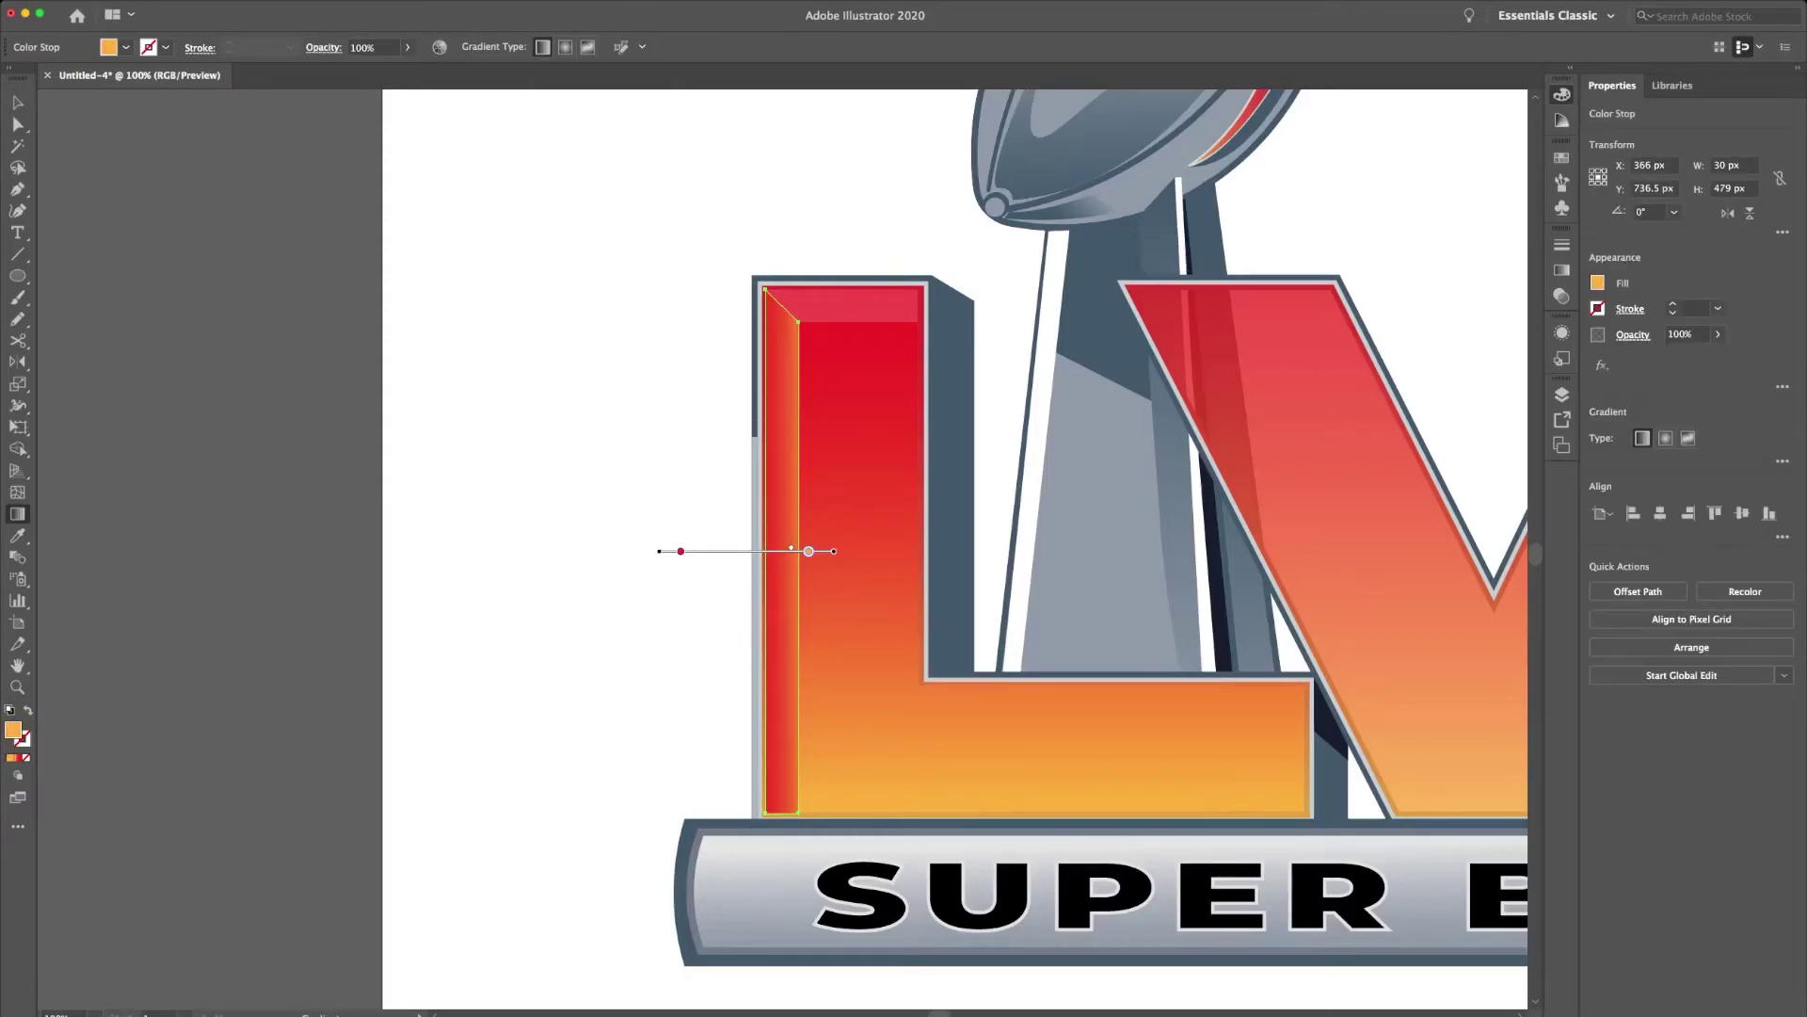
{"action": "left_click_drag", "start_coordinate": [689, 525], "coordinate": [806, 565]}
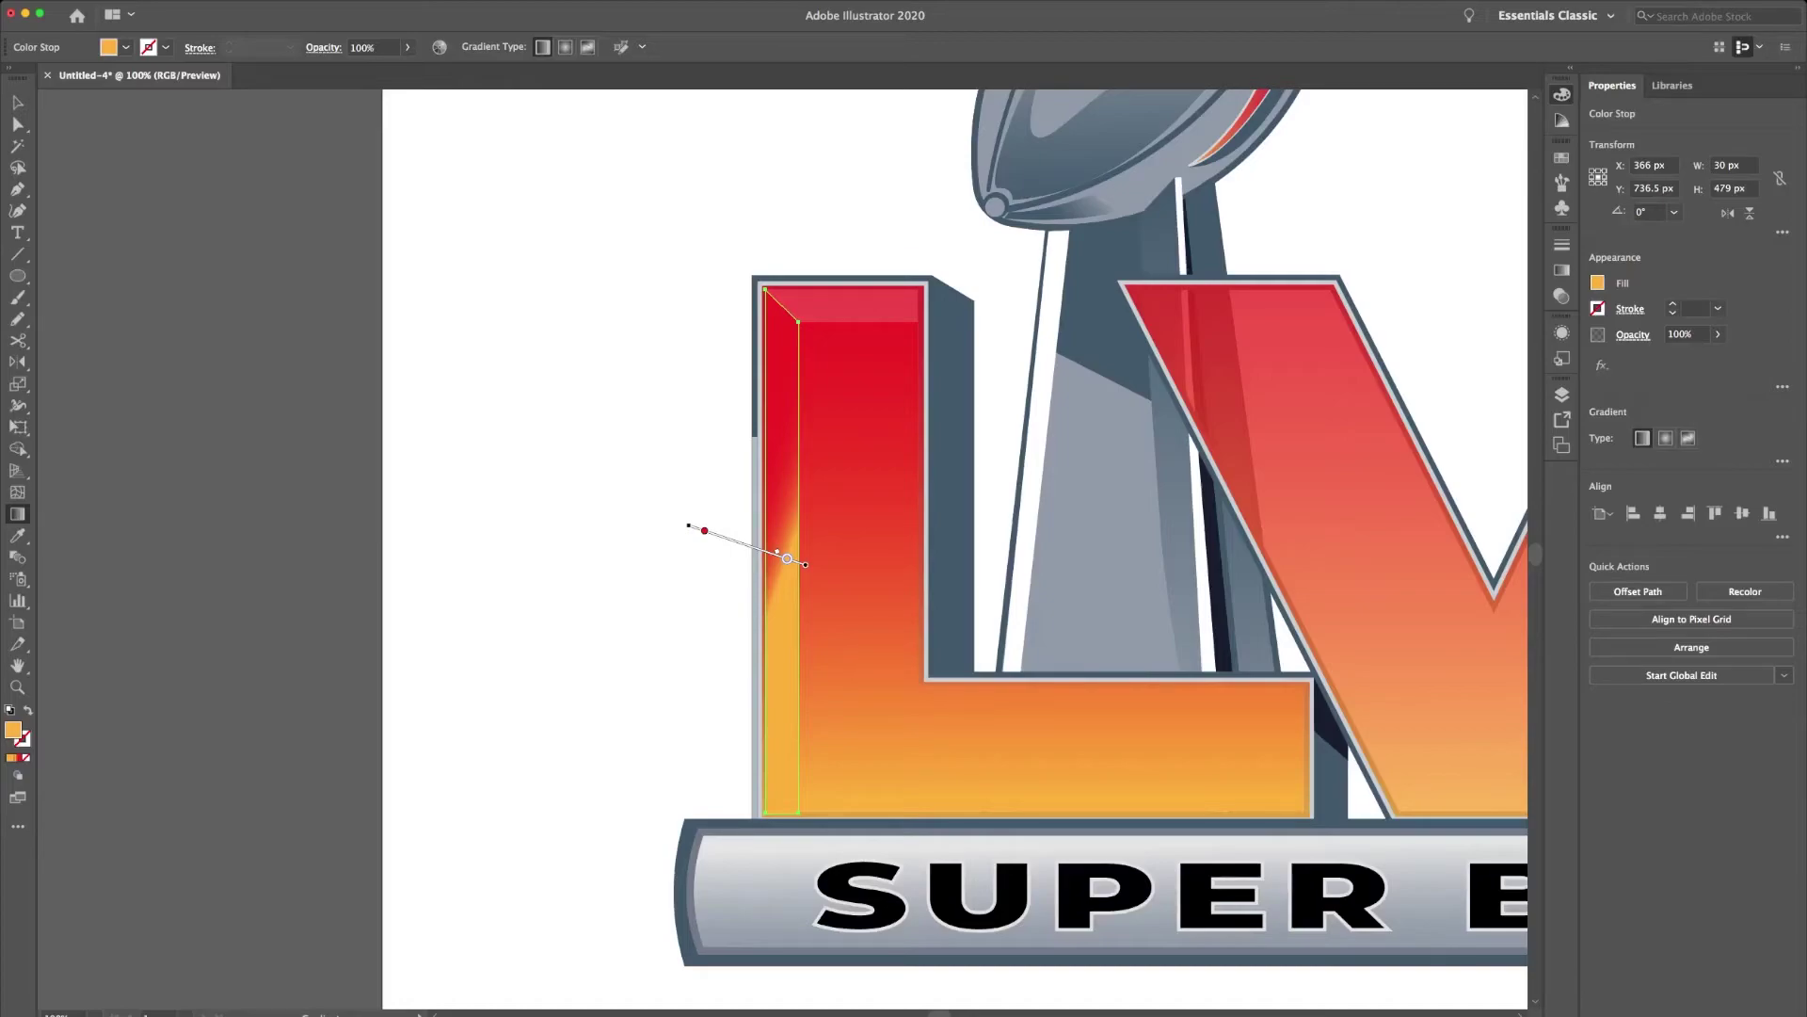
{"action": "left_click_drag", "start_coordinate": [641, 540], "coordinate": [816, 555]}
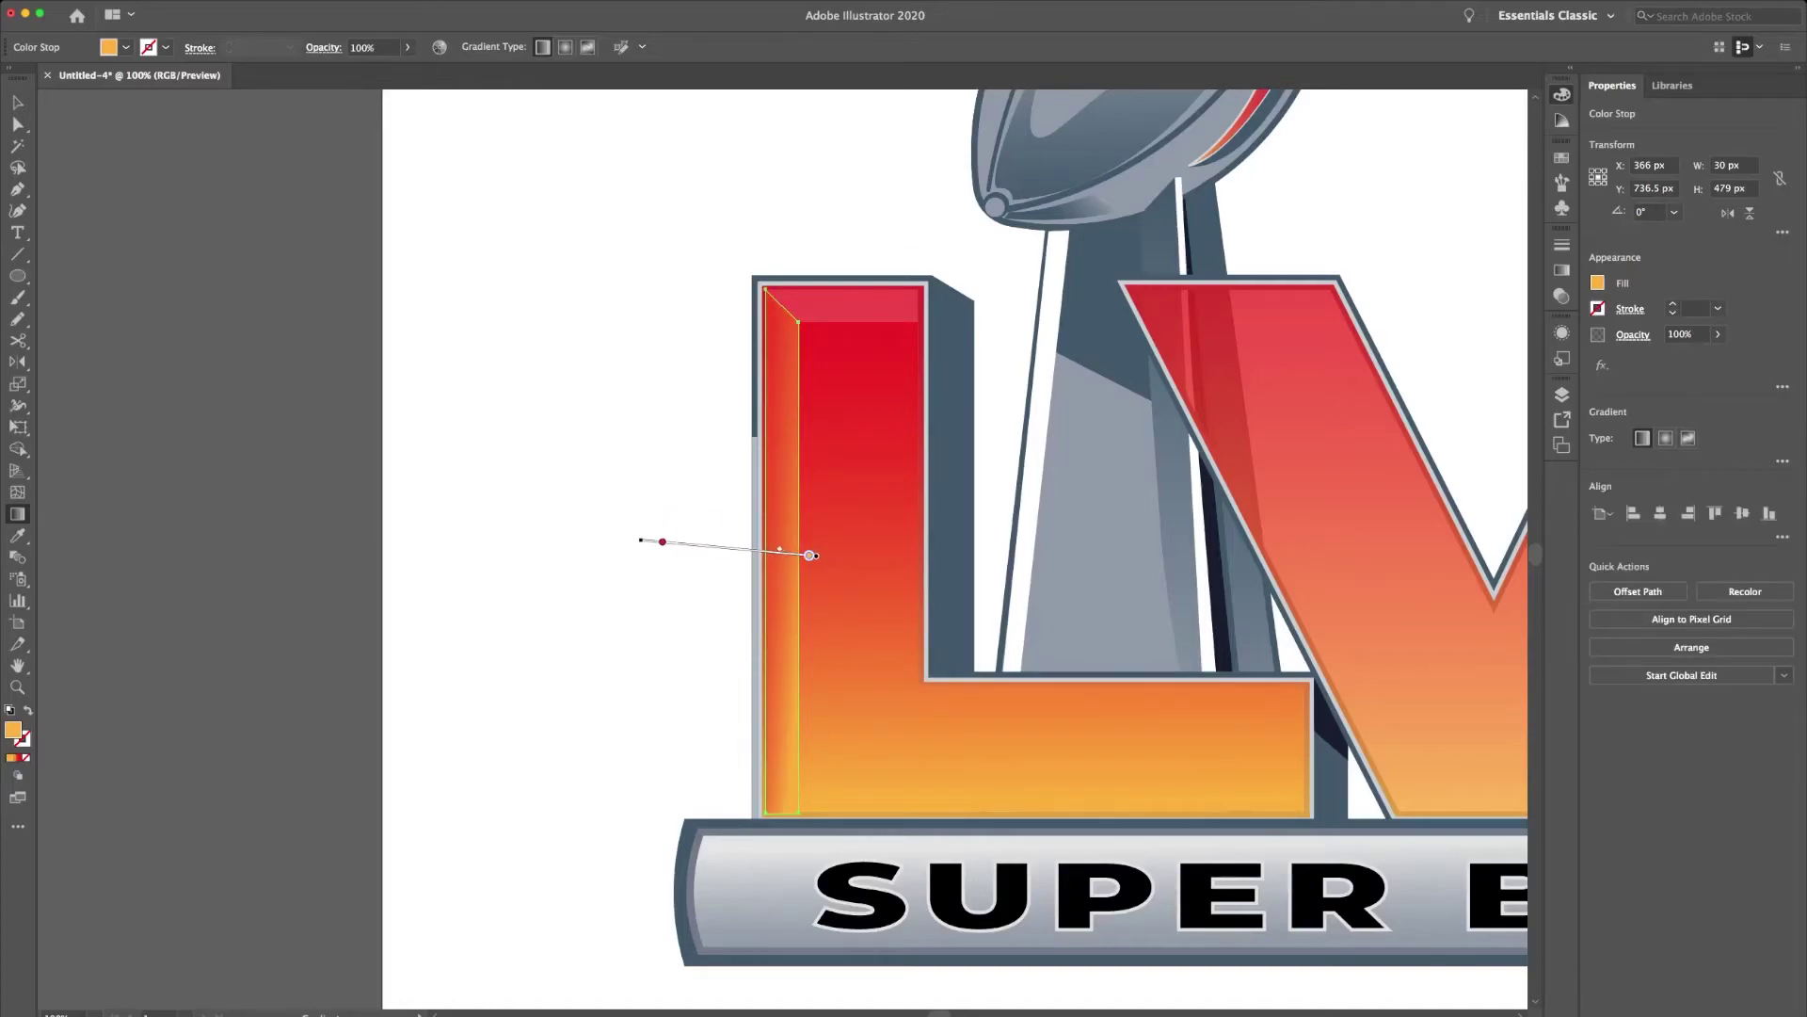
{"action": "key", "text": "v"}
{"action": "left_click", "coordinate": [810, 556]}
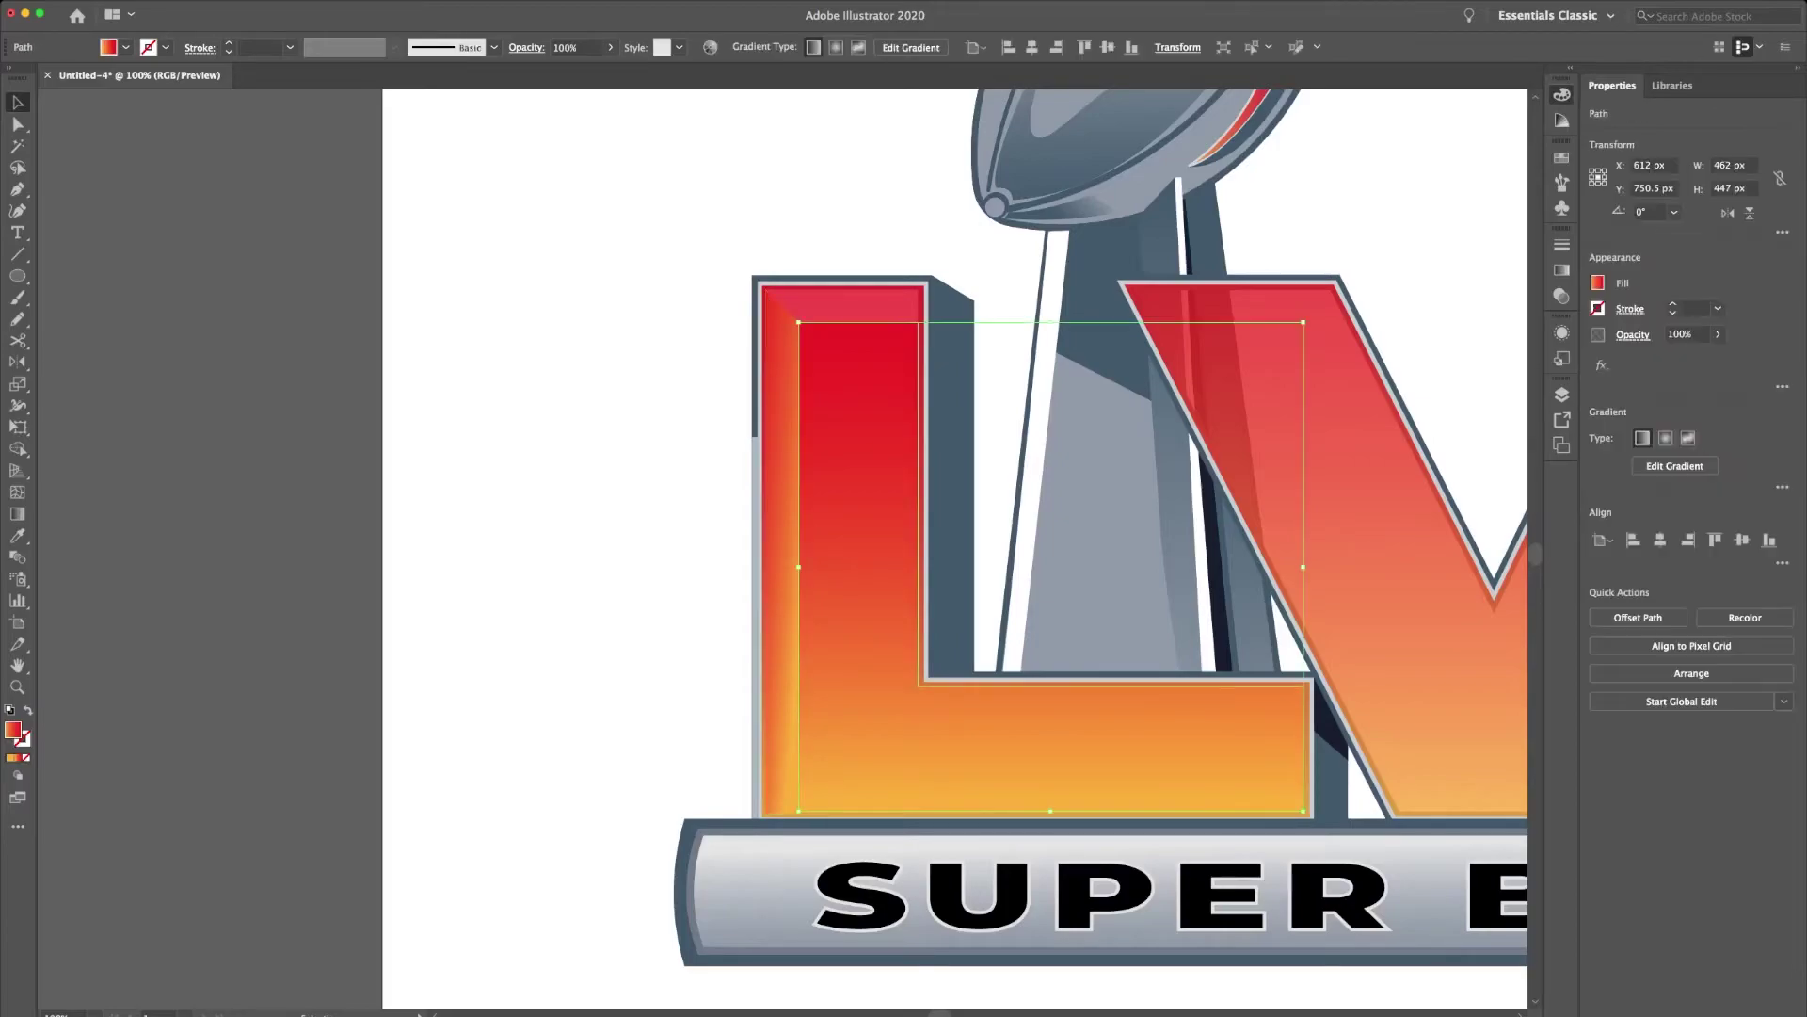
{"action": "type", "text": "93"}
{"action": "type", "text": "84"}
{"action": "key", "text": "Return"}
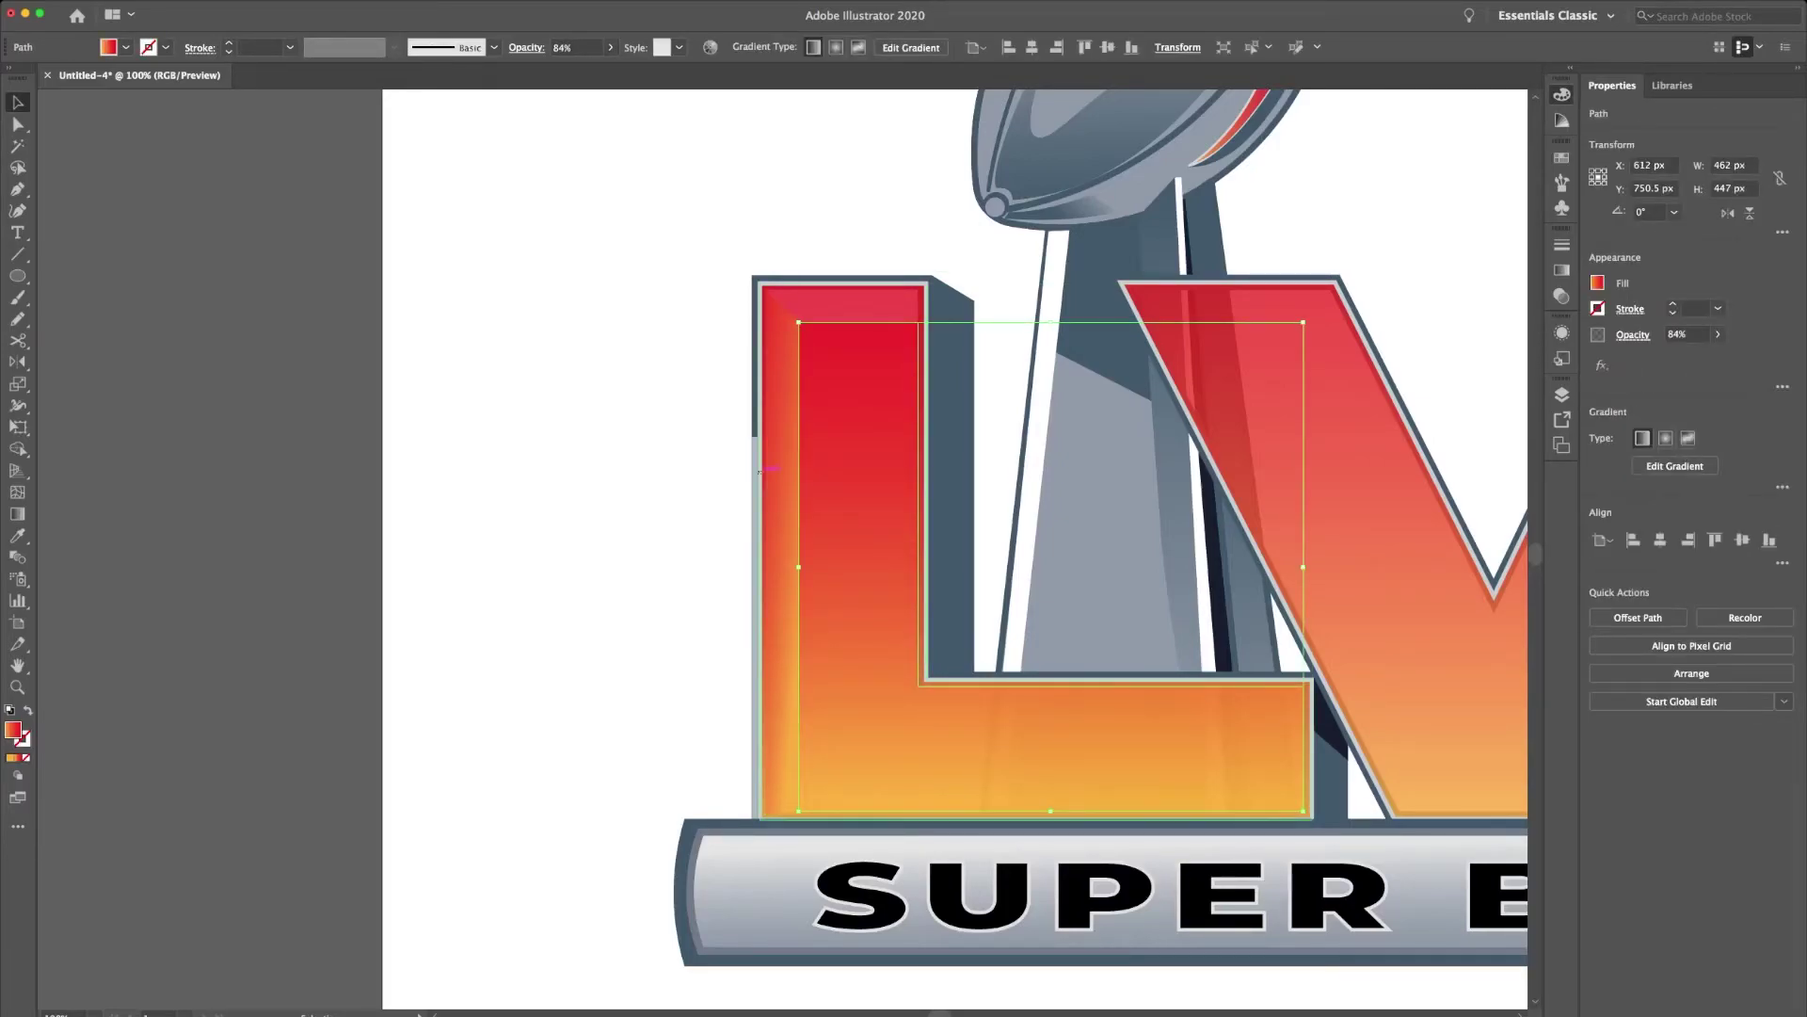
{"action": "key", "text": "ctrl+shift+a"}
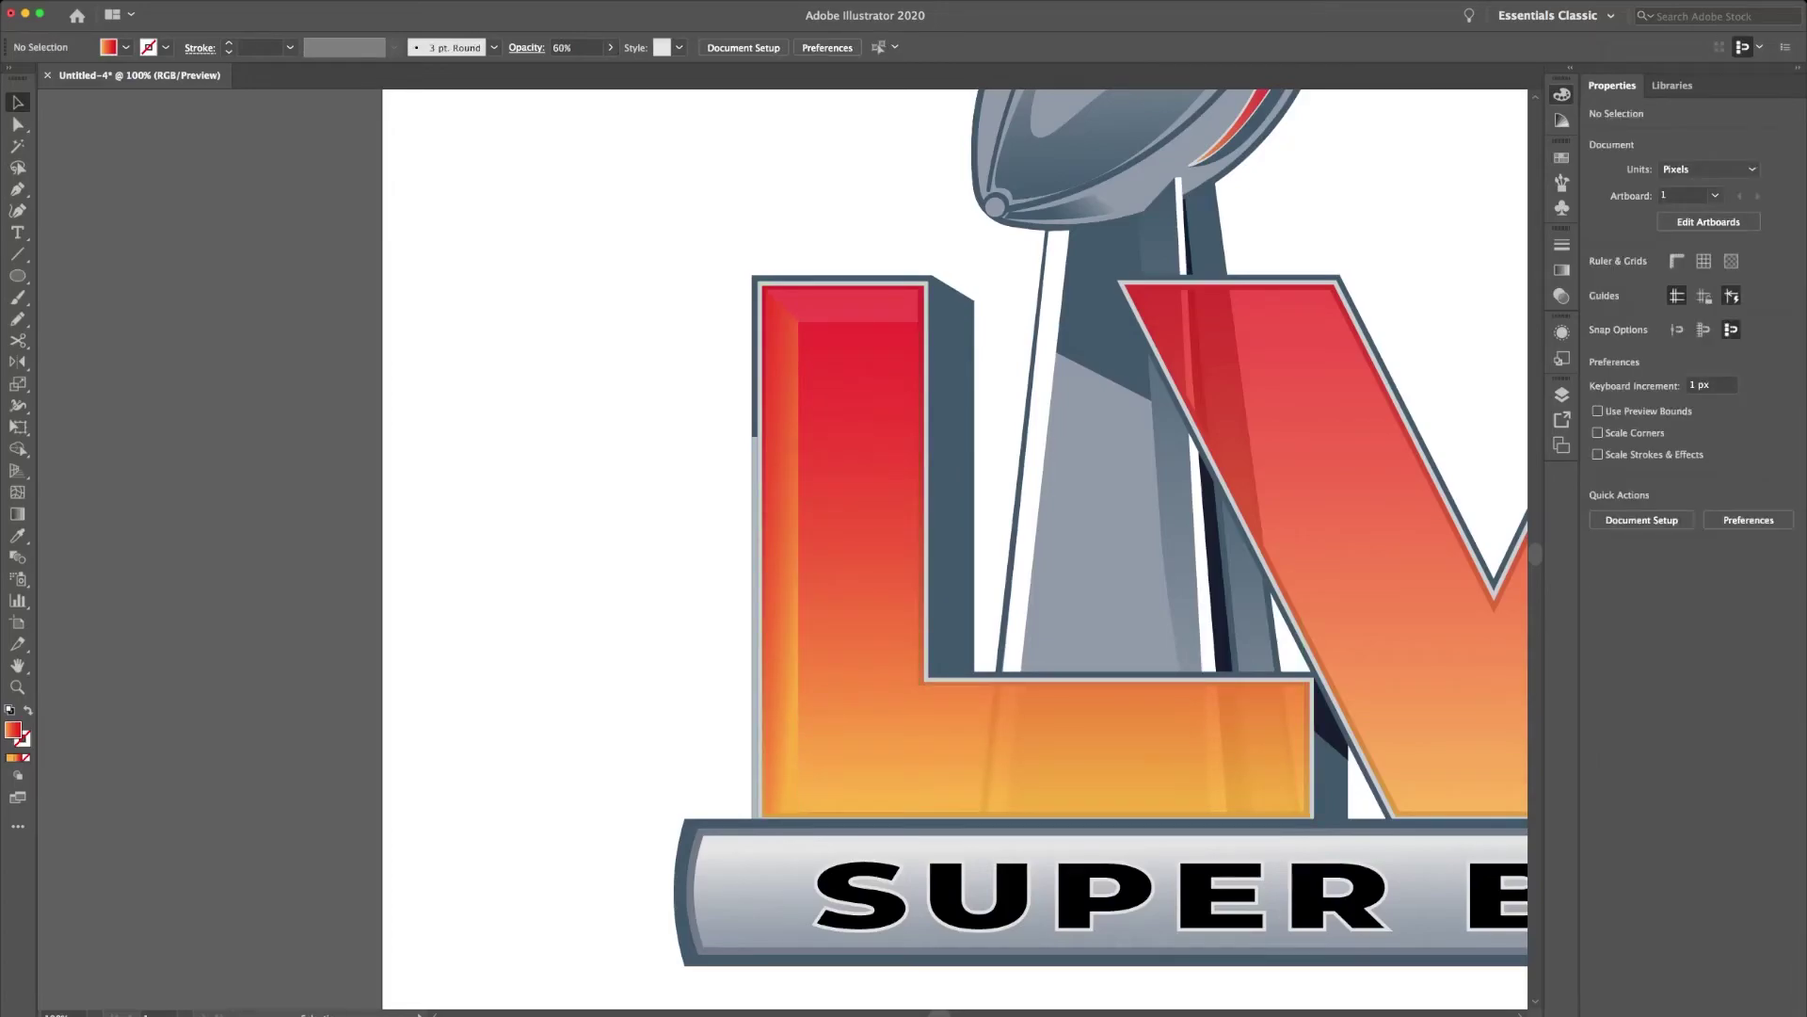
Trace a six-corner inset panel inside the V with the Pen tool.
{"action": "scroll", "coordinate": [782, 546], "scroll_direction": "right", "scroll_amount": 10}
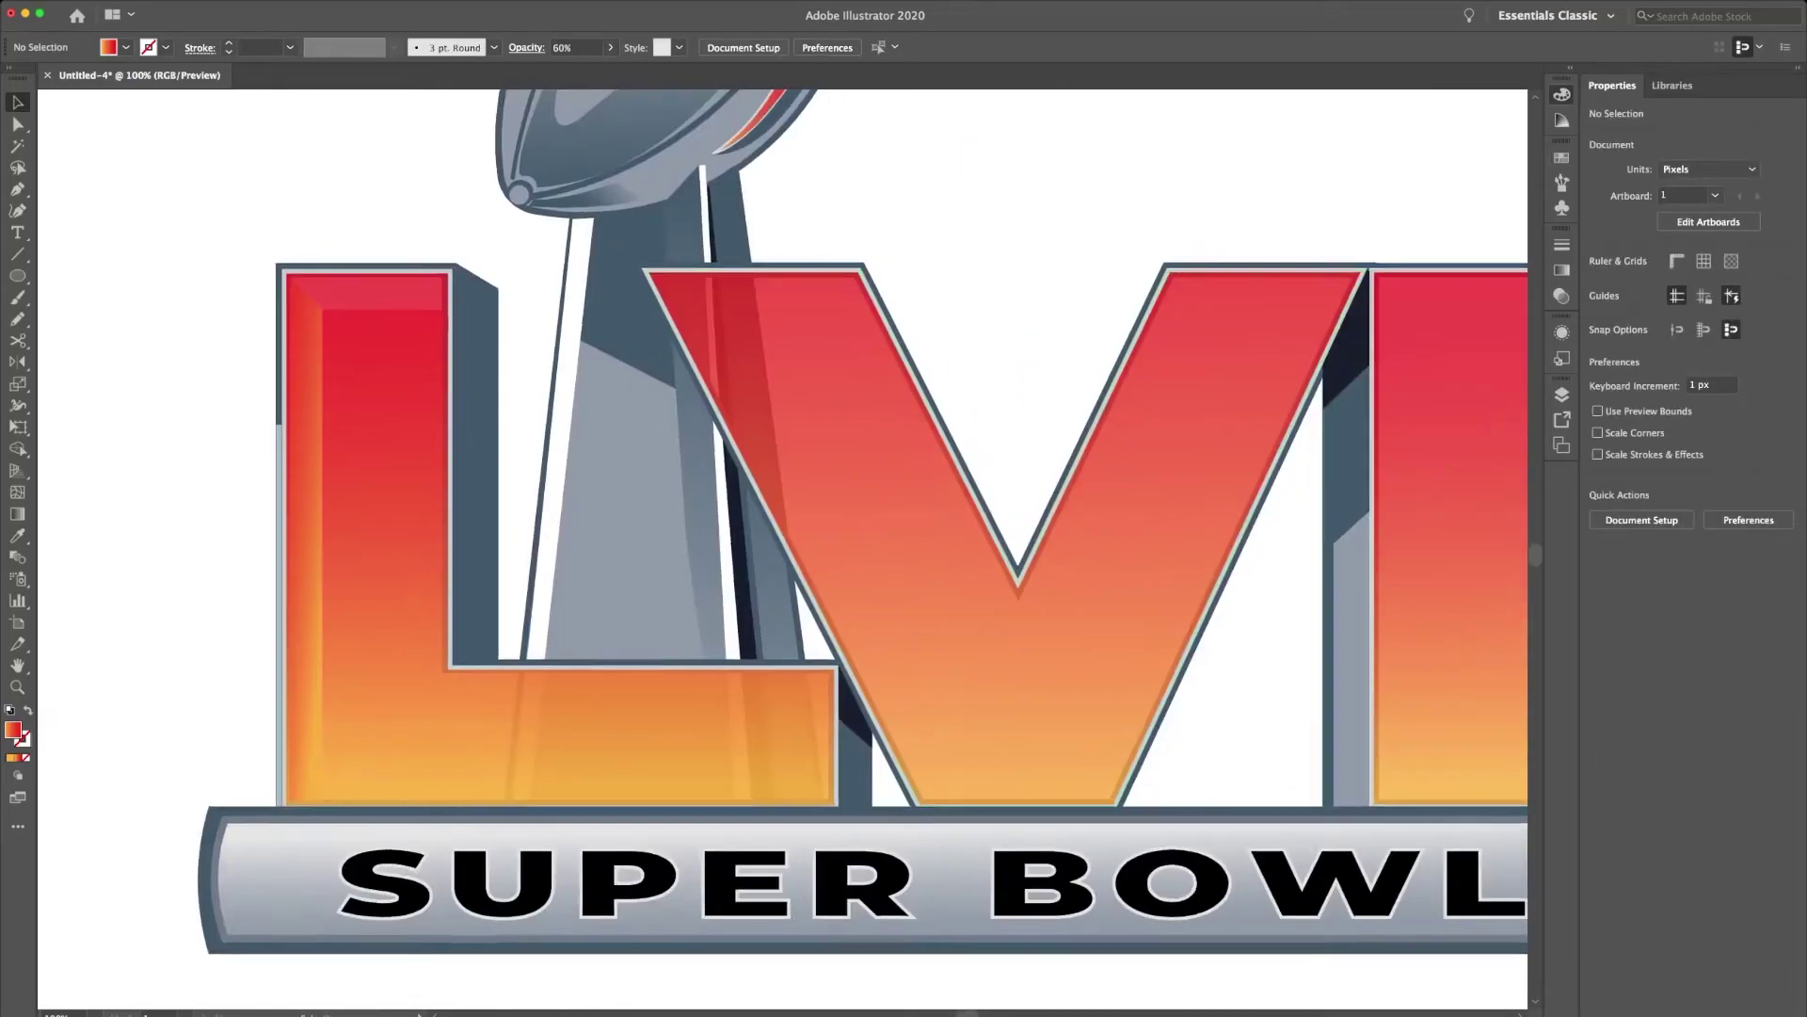
{"action": "key", "text": "p"}
{"action": "left_click", "coordinate": [664, 304]}
{"action": "left_click", "coordinate": [867, 304]}
{"action": "left_click", "coordinate": [1017, 598]}
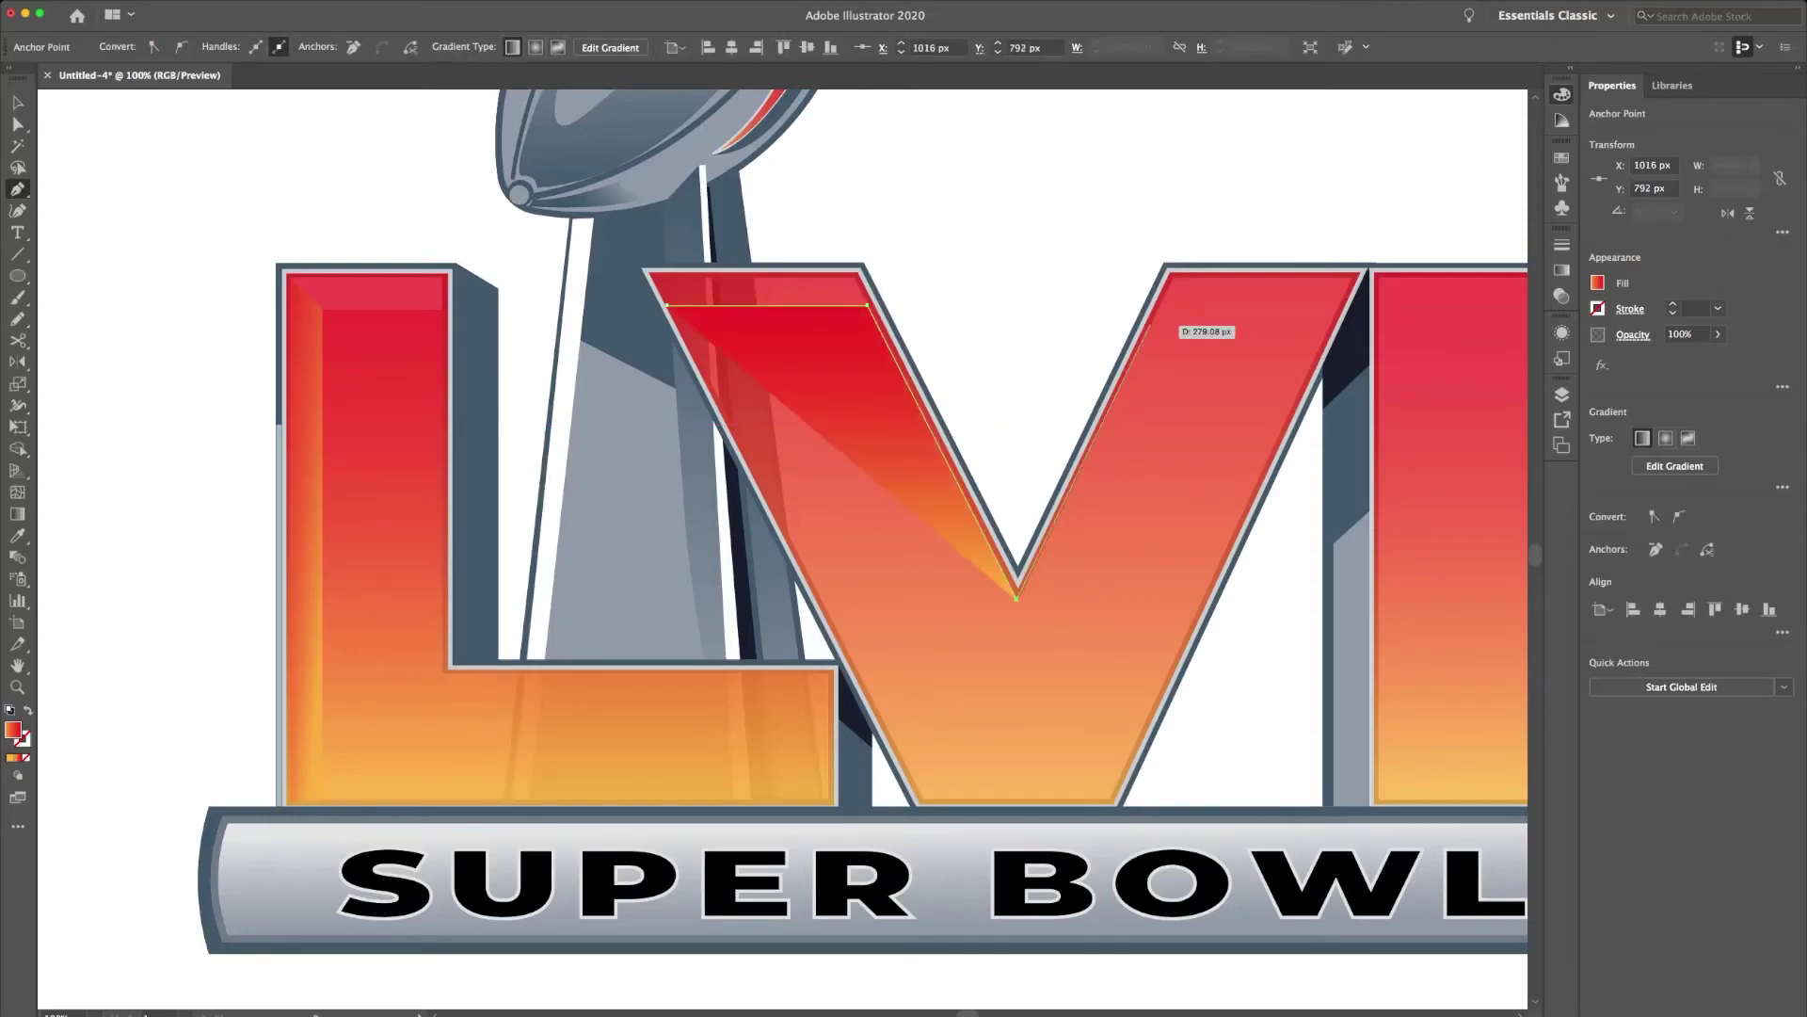
{"action": "left_click", "coordinate": [1161, 304]}
{"action": "left_click", "coordinate": [1338, 304]}
{"action": "left_click", "coordinate": [1111, 801]}
{"action": "left_click", "coordinate": [923, 800]}
{"action": "left_click", "coordinate": [664, 304]}
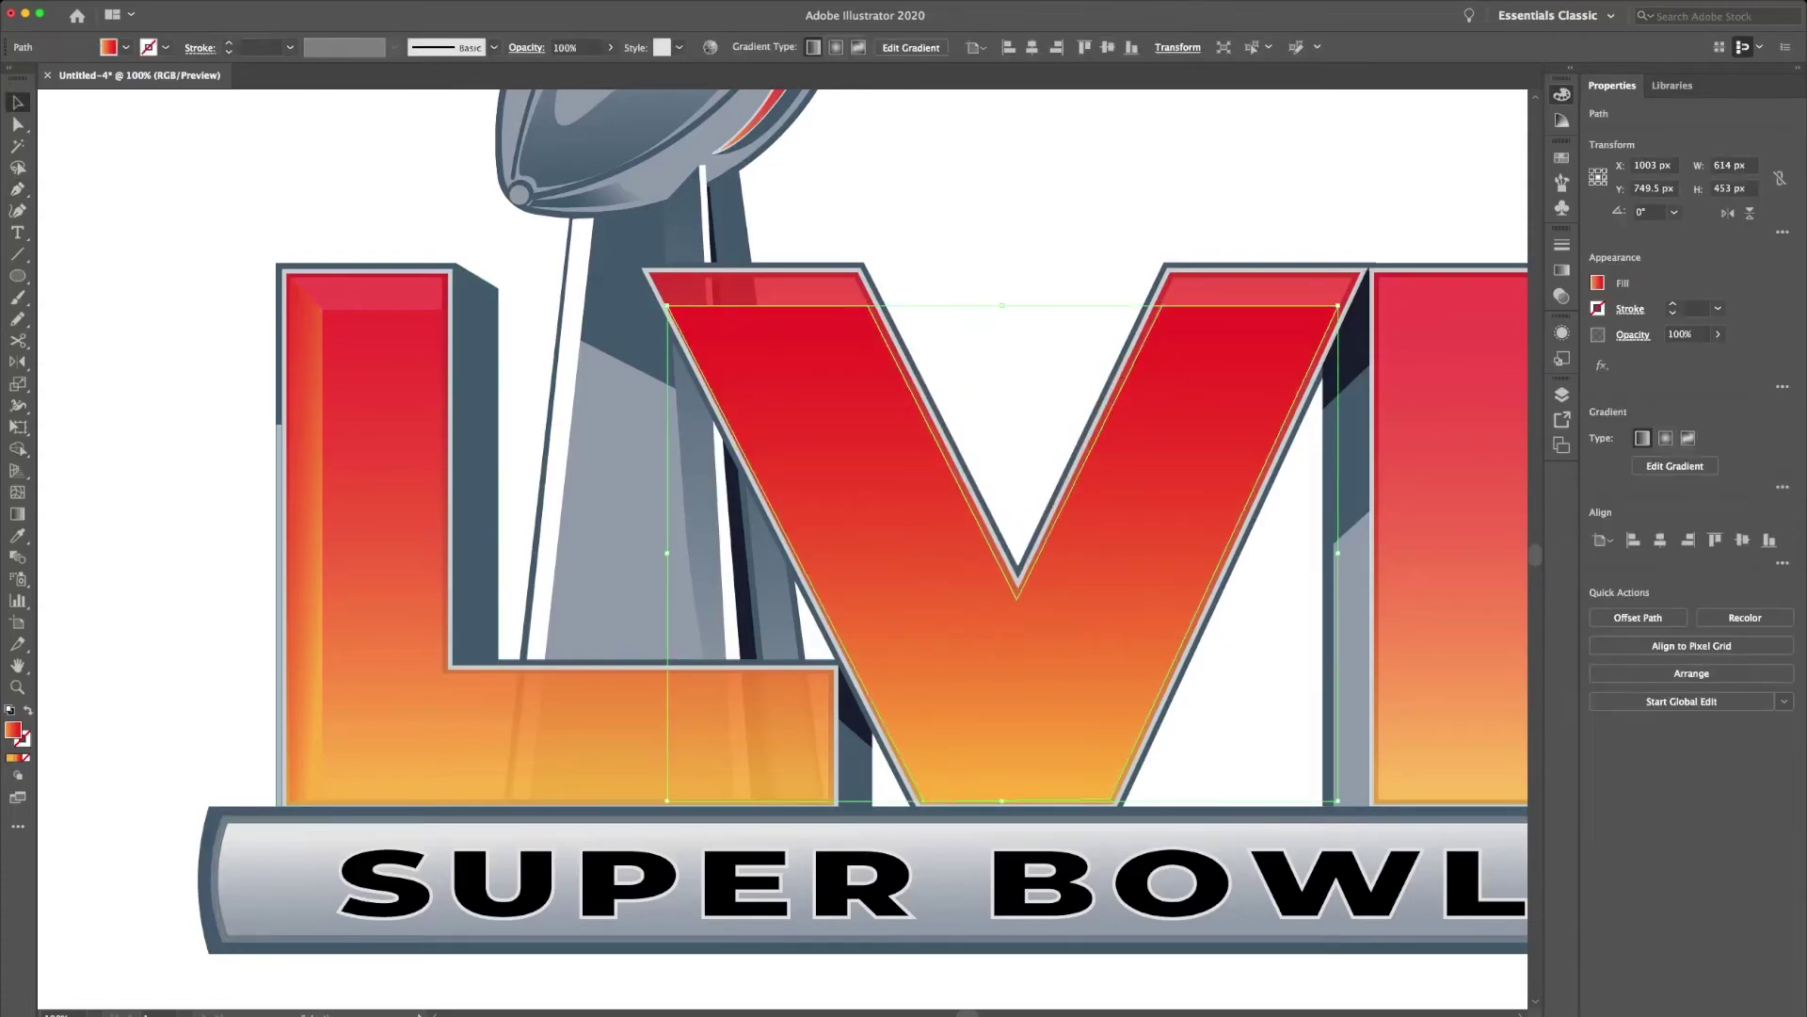
Run the V panel's gradient vertically top to bottom and raise its midpoint.
{"action": "key", "text": "g"}
{"action": "left_click_drag", "start_coordinate": [1002, 262], "coordinate": [1003, 774]}
{"action": "left_click_drag", "start_coordinate": [997, 598], "coordinate": [998, 471]}
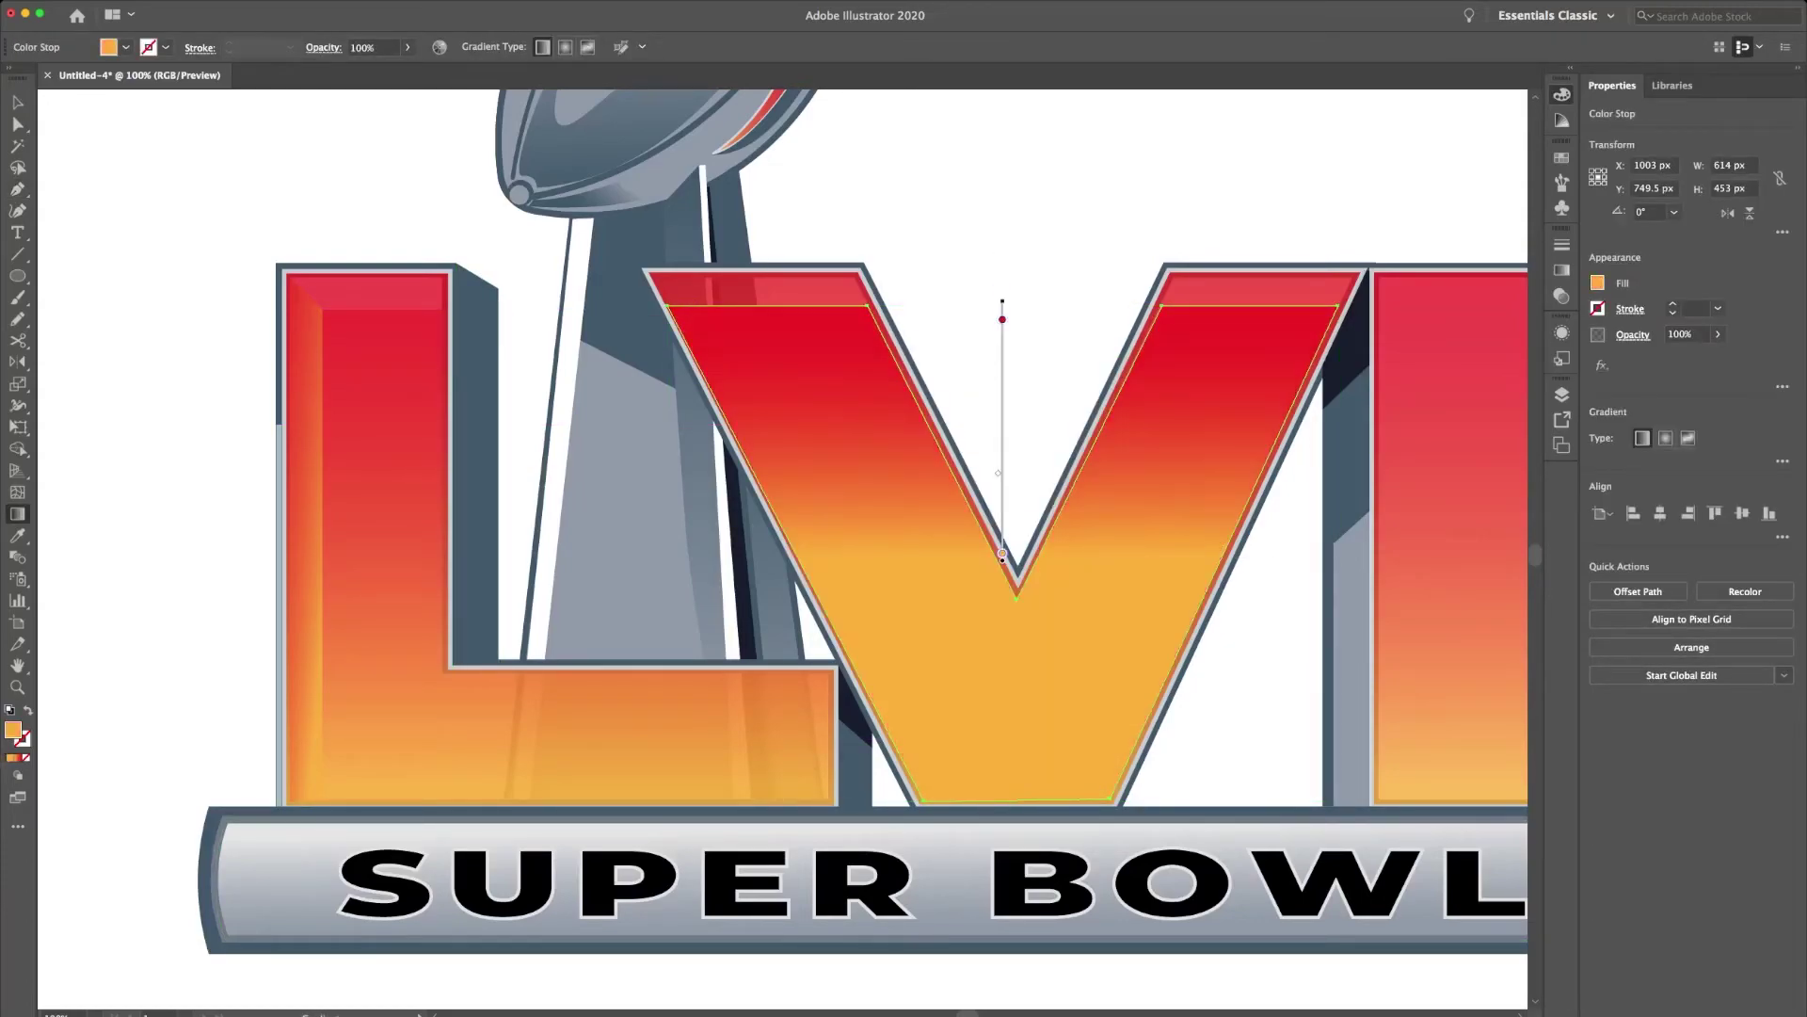
{"action": "key", "text": "v"}
{"action": "key", "text": "ctrl+shift+a"}
{"action": "key", "text": "ctrl+equal"}
{"action": "key", "text": "a"}
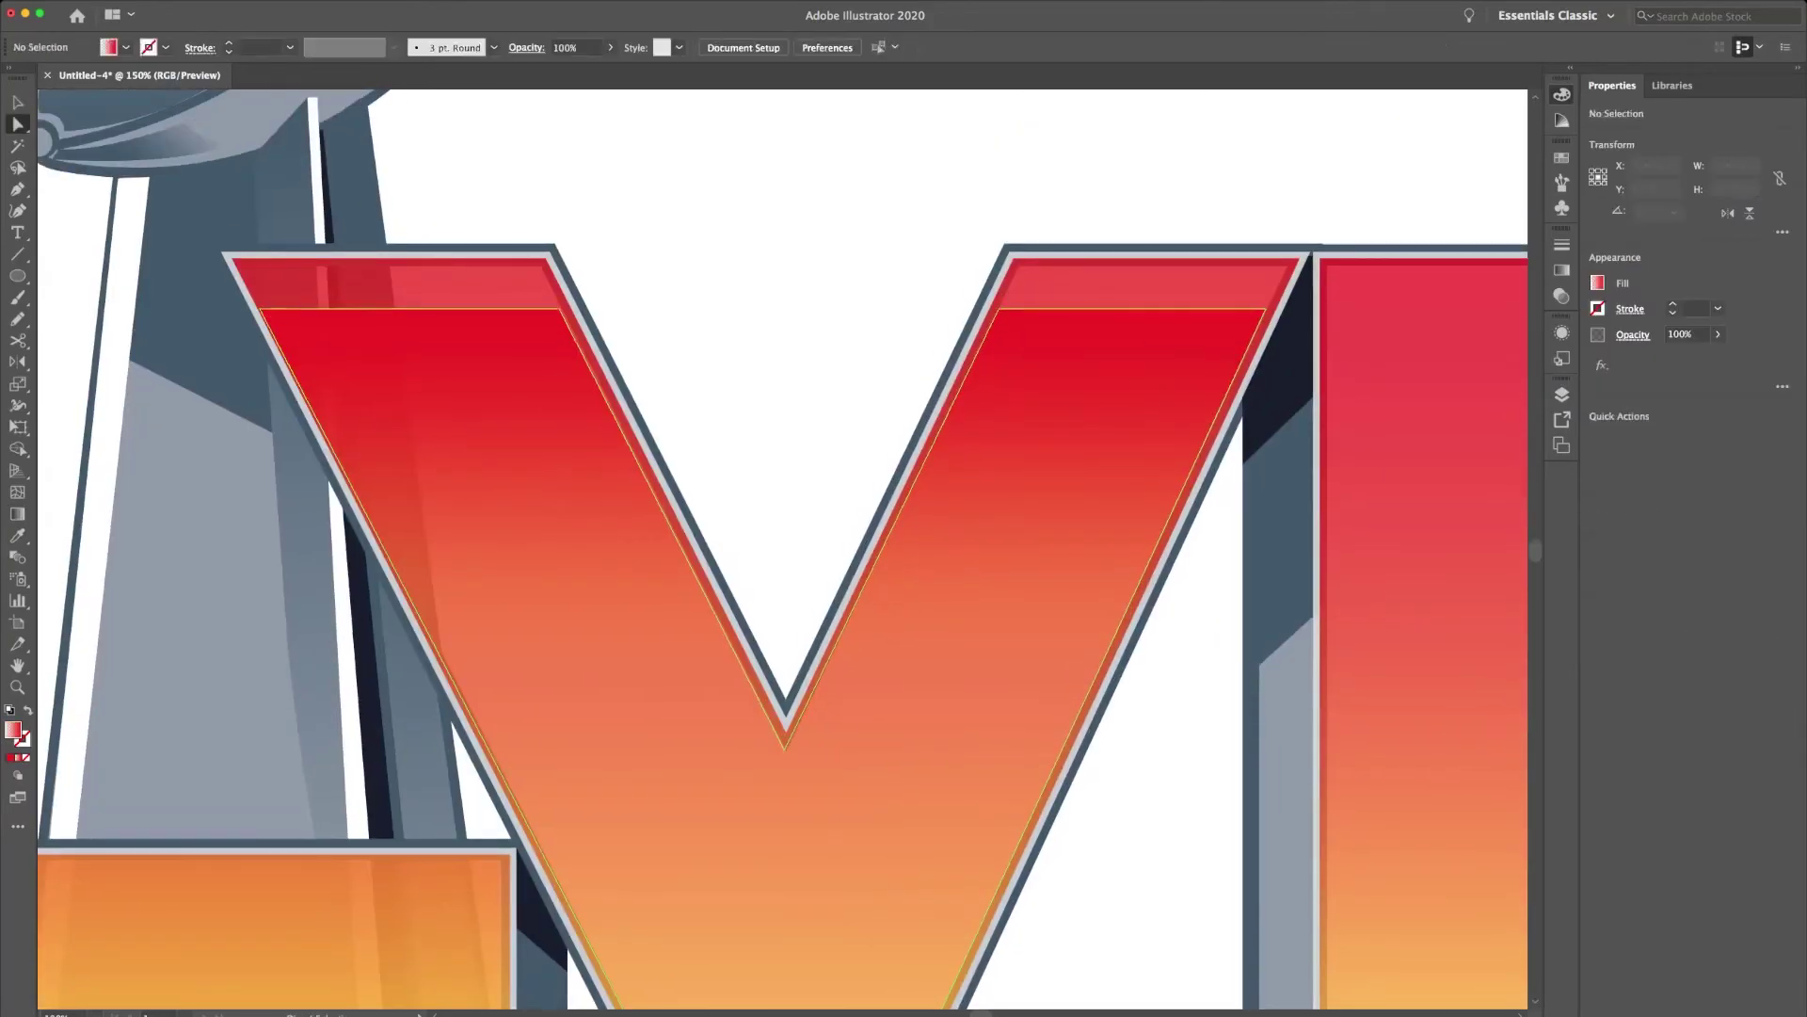
{"action": "left_click", "coordinate": [782, 470]}
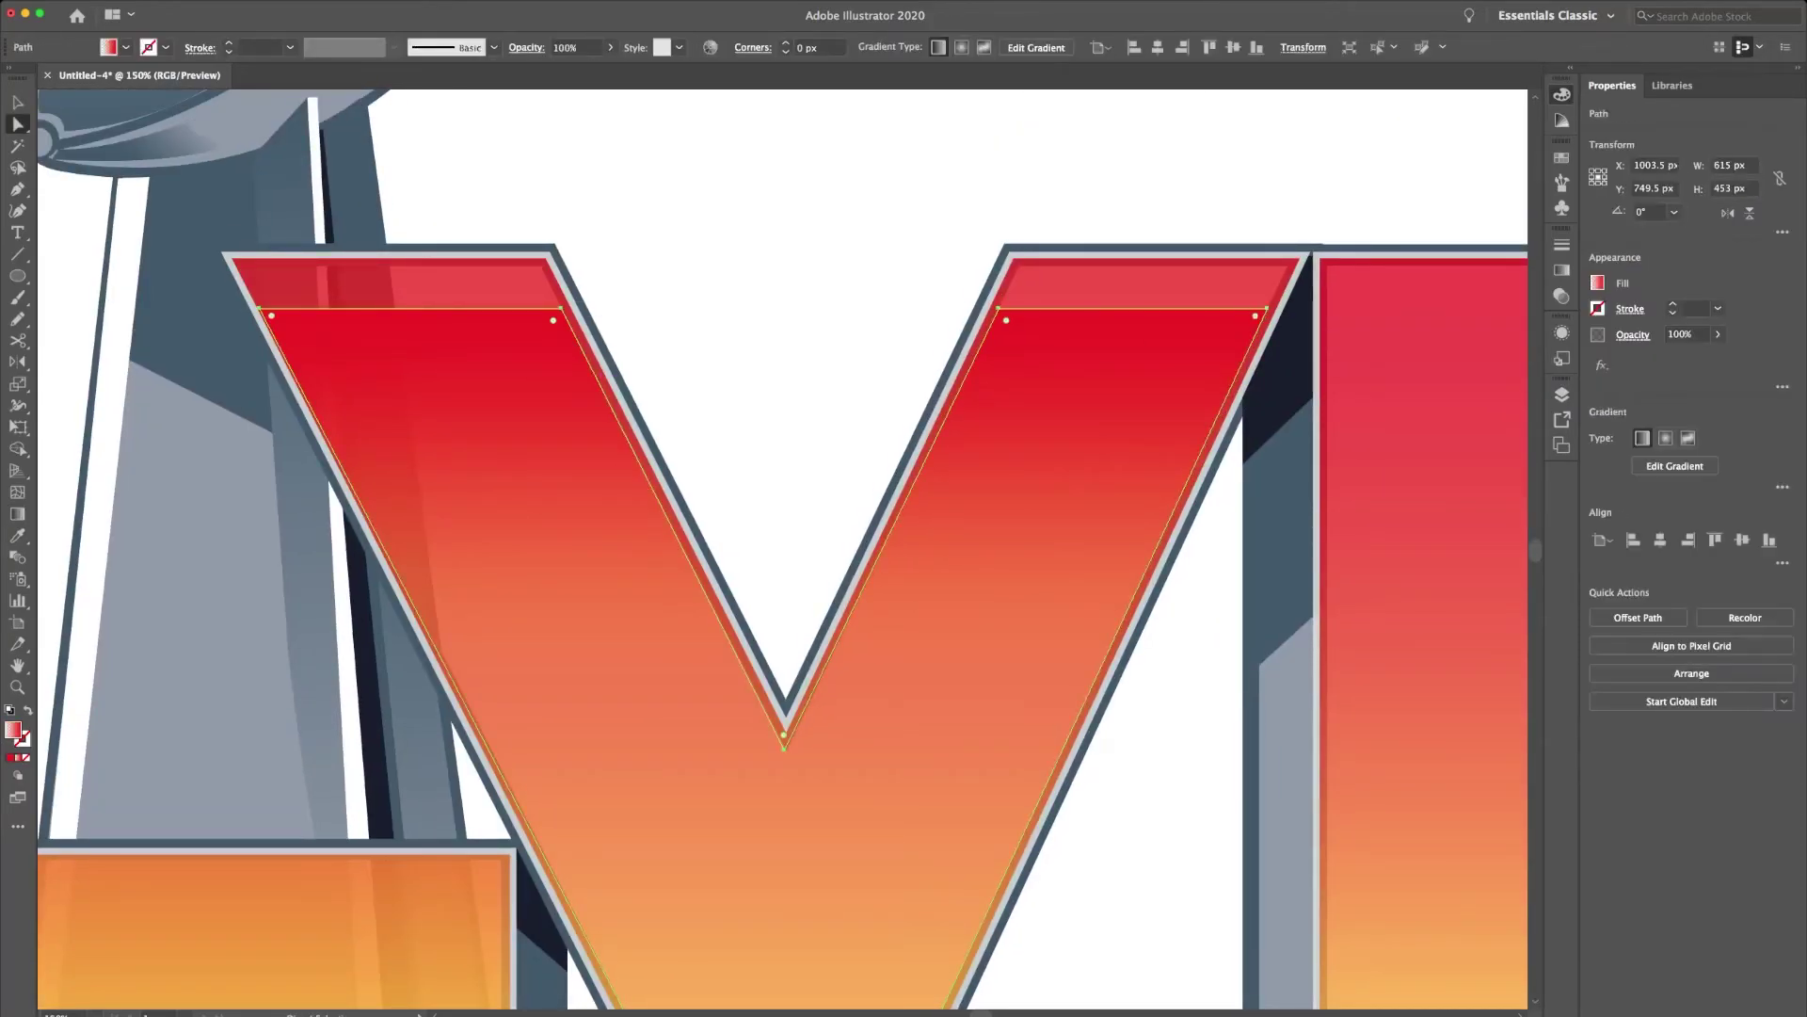
{"action": "key", "text": "ctrl+minus"}
{"action": "key", "text": "ctrl+minus"}
{"action": "key", "text": "ctrl+minus"}
{"action": "key", "text": "ctrl+shift+a"}
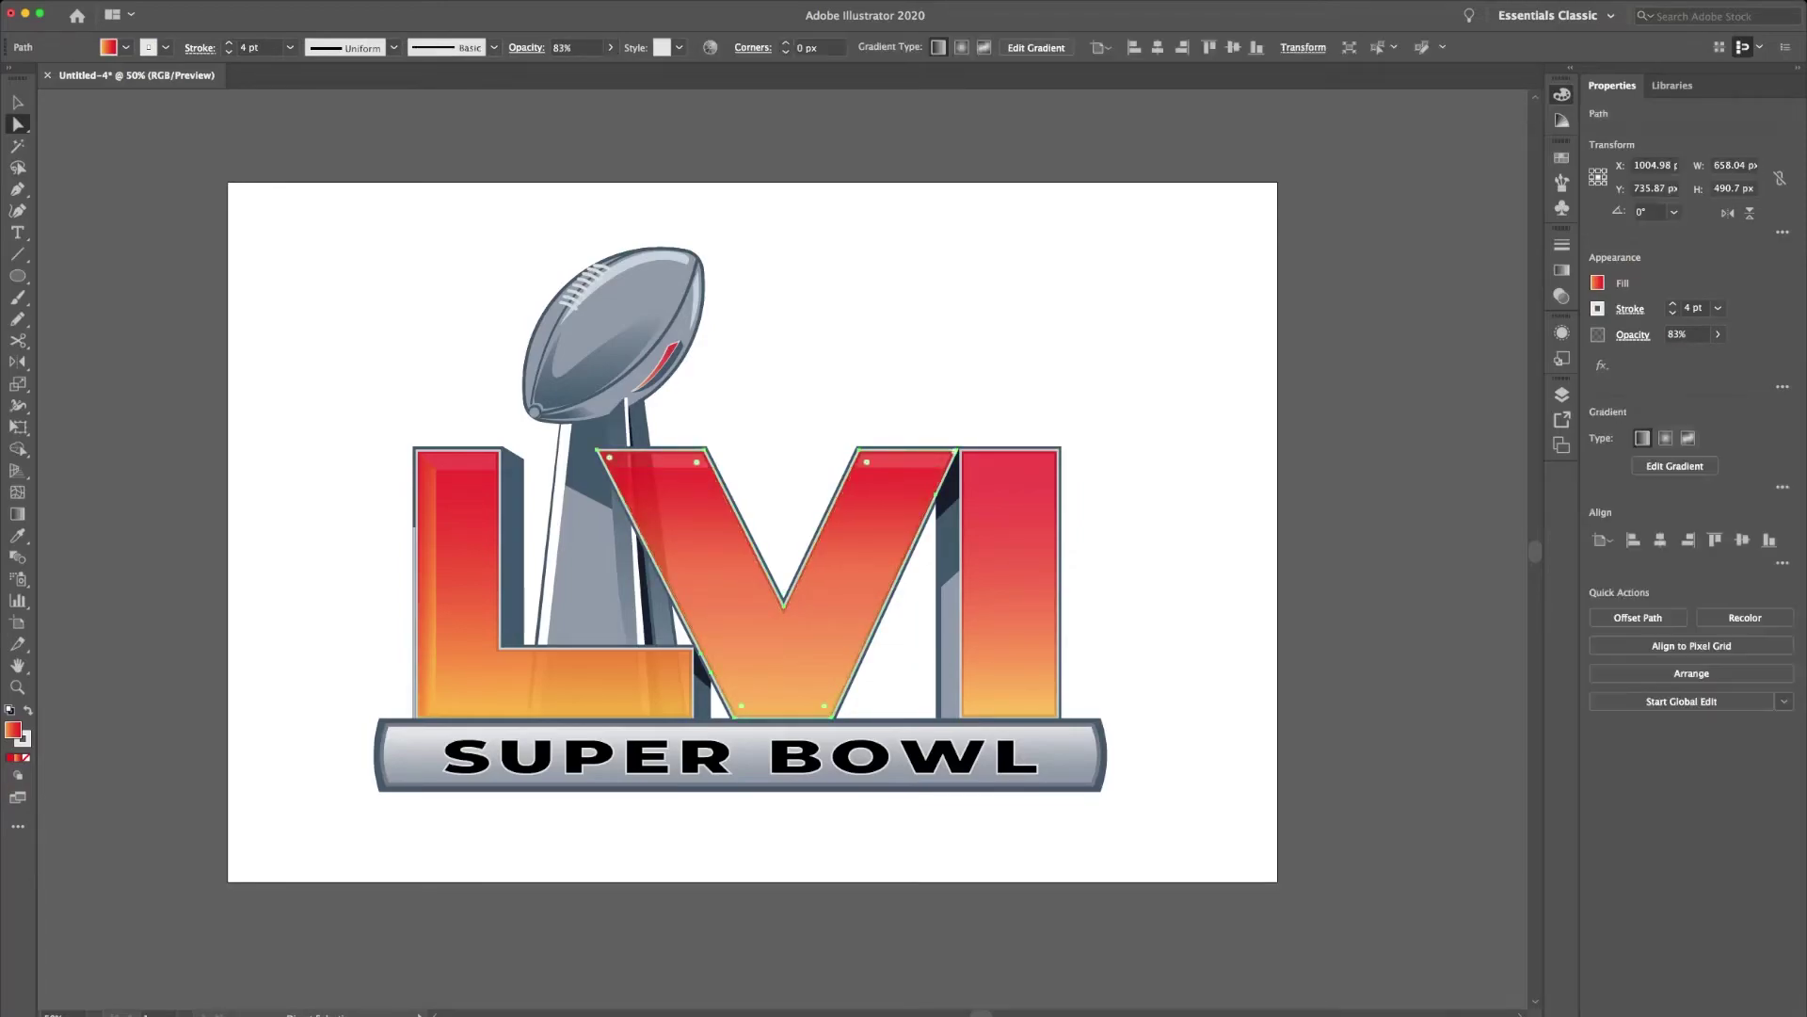
Trace a four-corner inset panel inside the right I with no stroke.
{"action": "left_click", "coordinate": [1007, 584]}
{"action": "key", "text": "p"}
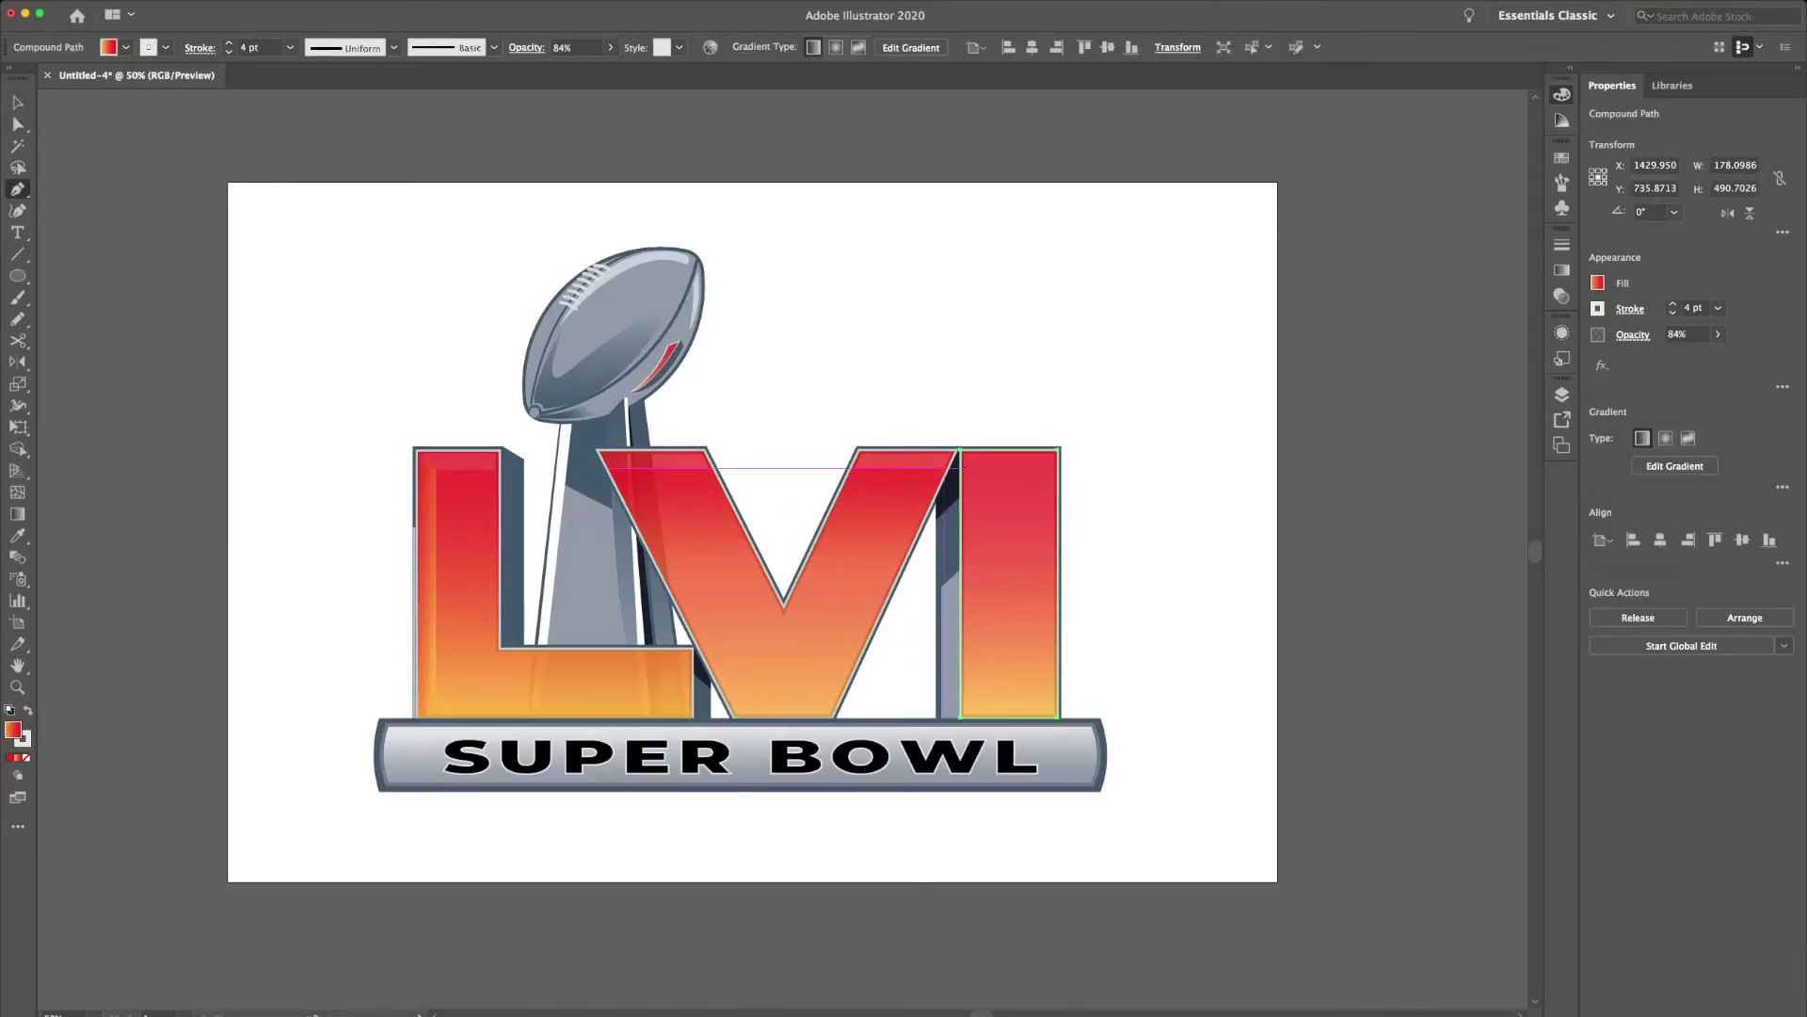
{"action": "key", "text": "ctrl+plus"}
{"action": "key", "text": "ctrl+plus"}
{"action": "key", "text": "ctrl+plus"}
{"action": "key", "text": "x"}
{"action": "key", "text": "slash"}
{"action": "left_click", "coordinate": [650, 199]}
{"action": "left_click", "coordinate": [919, 199]}
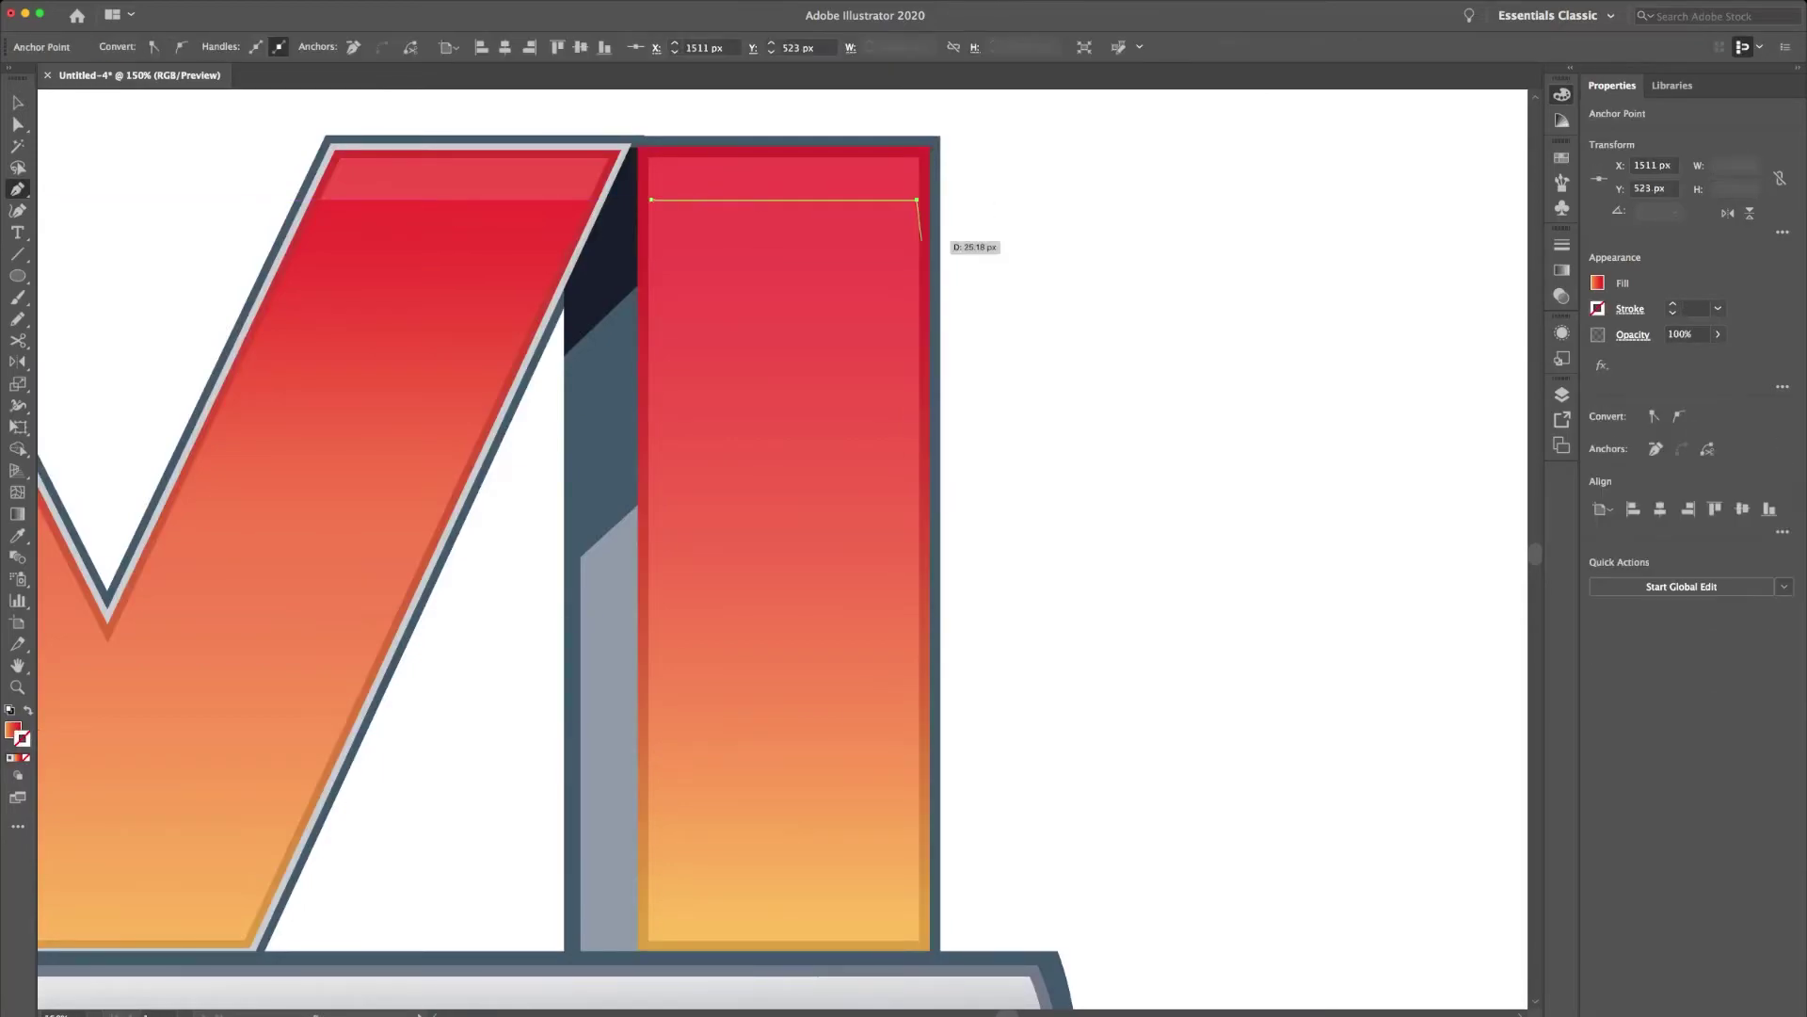
{"action": "left_click", "coordinate": [918, 760]}
{"action": "left_click", "coordinate": [650, 799]}
{"action": "left_click", "coordinate": [651, 200]}
{"action": "key", "text": "g"}
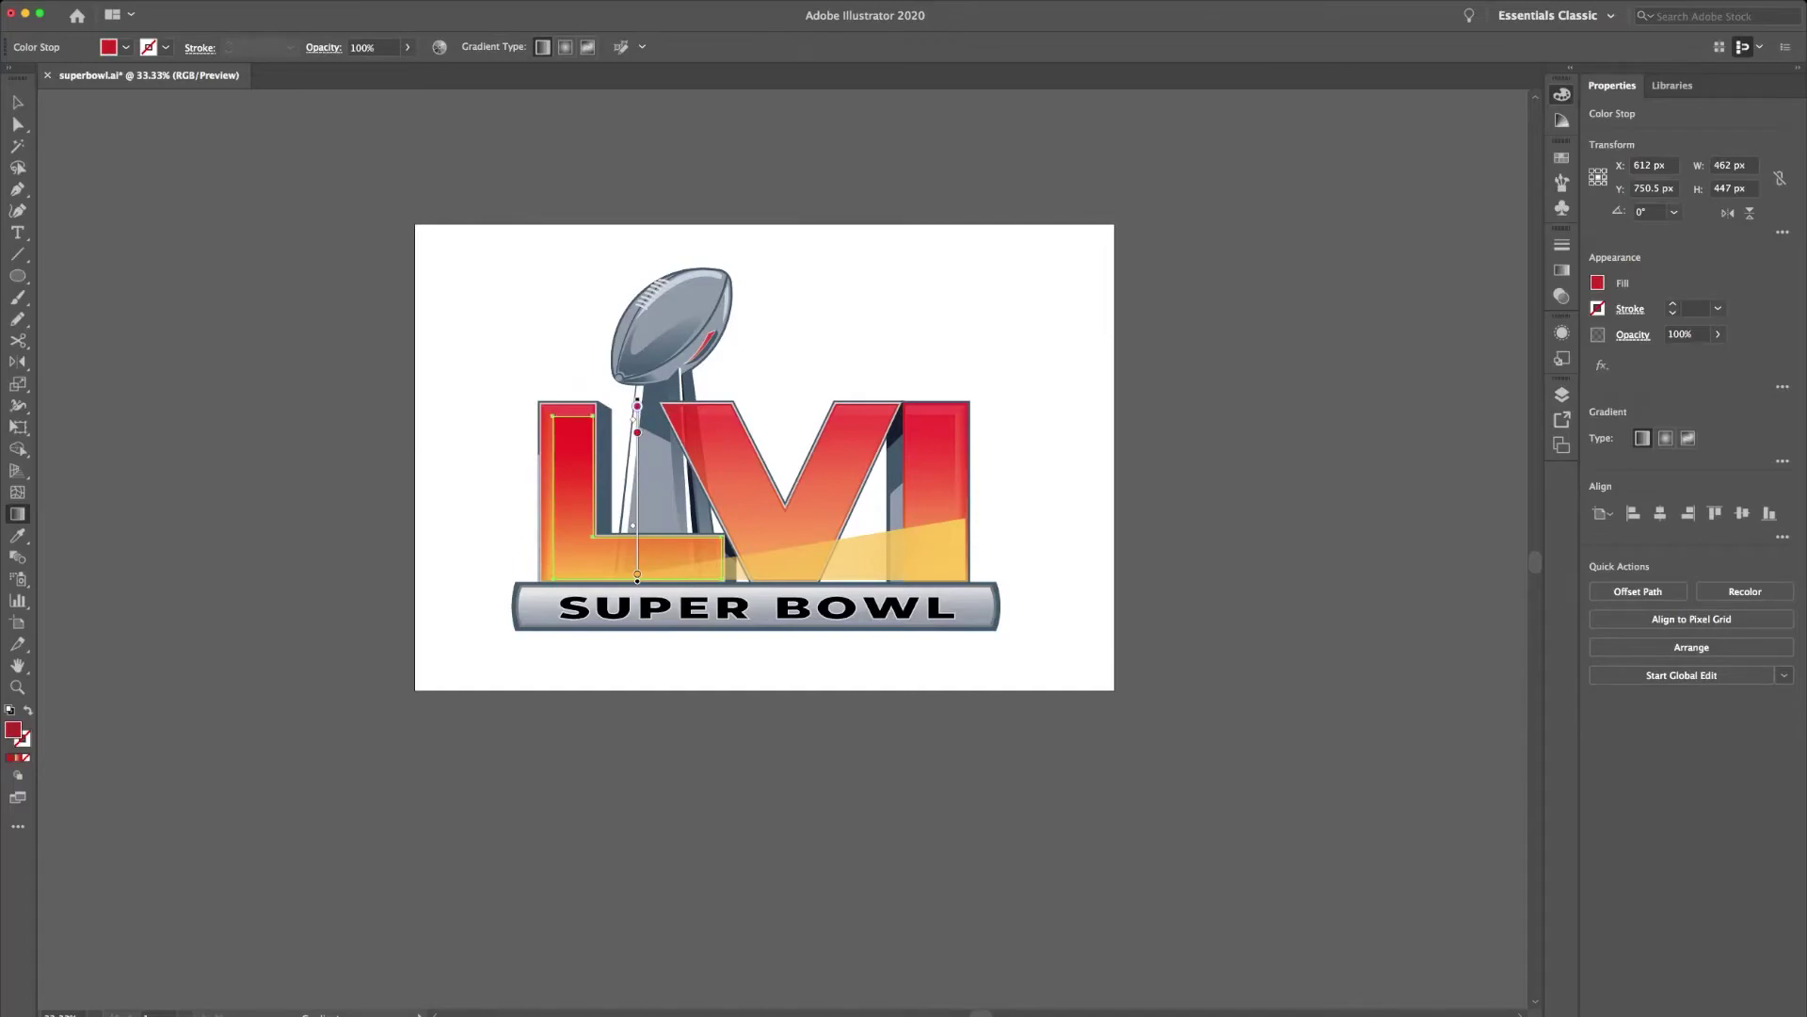
Angle the gradient on the thin strip at the L's left edge diagonally.
{"action": "left_click", "coordinate": [549, 492]}
{"action": "key", "text": "v"}
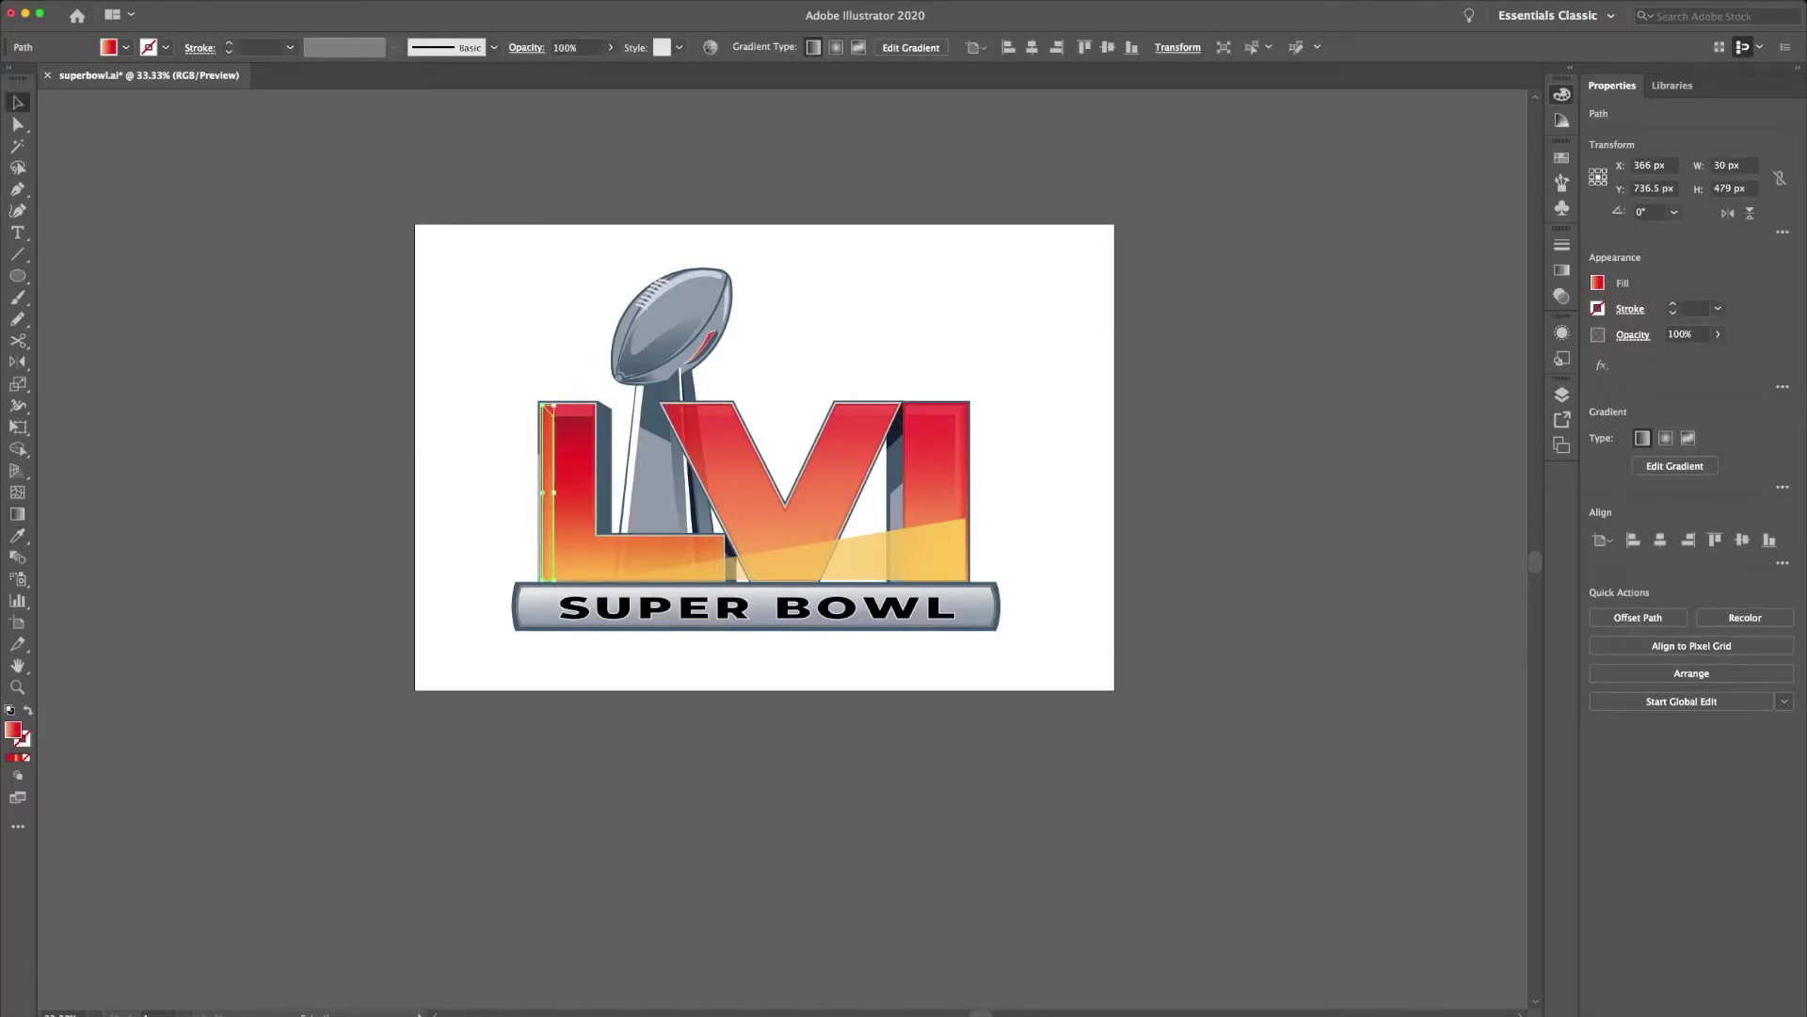
{"action": "key", "text": "g"}
{"action": "left_click_drag", "start_coordinate": [520, 446], "coordinate": [551, 504]}
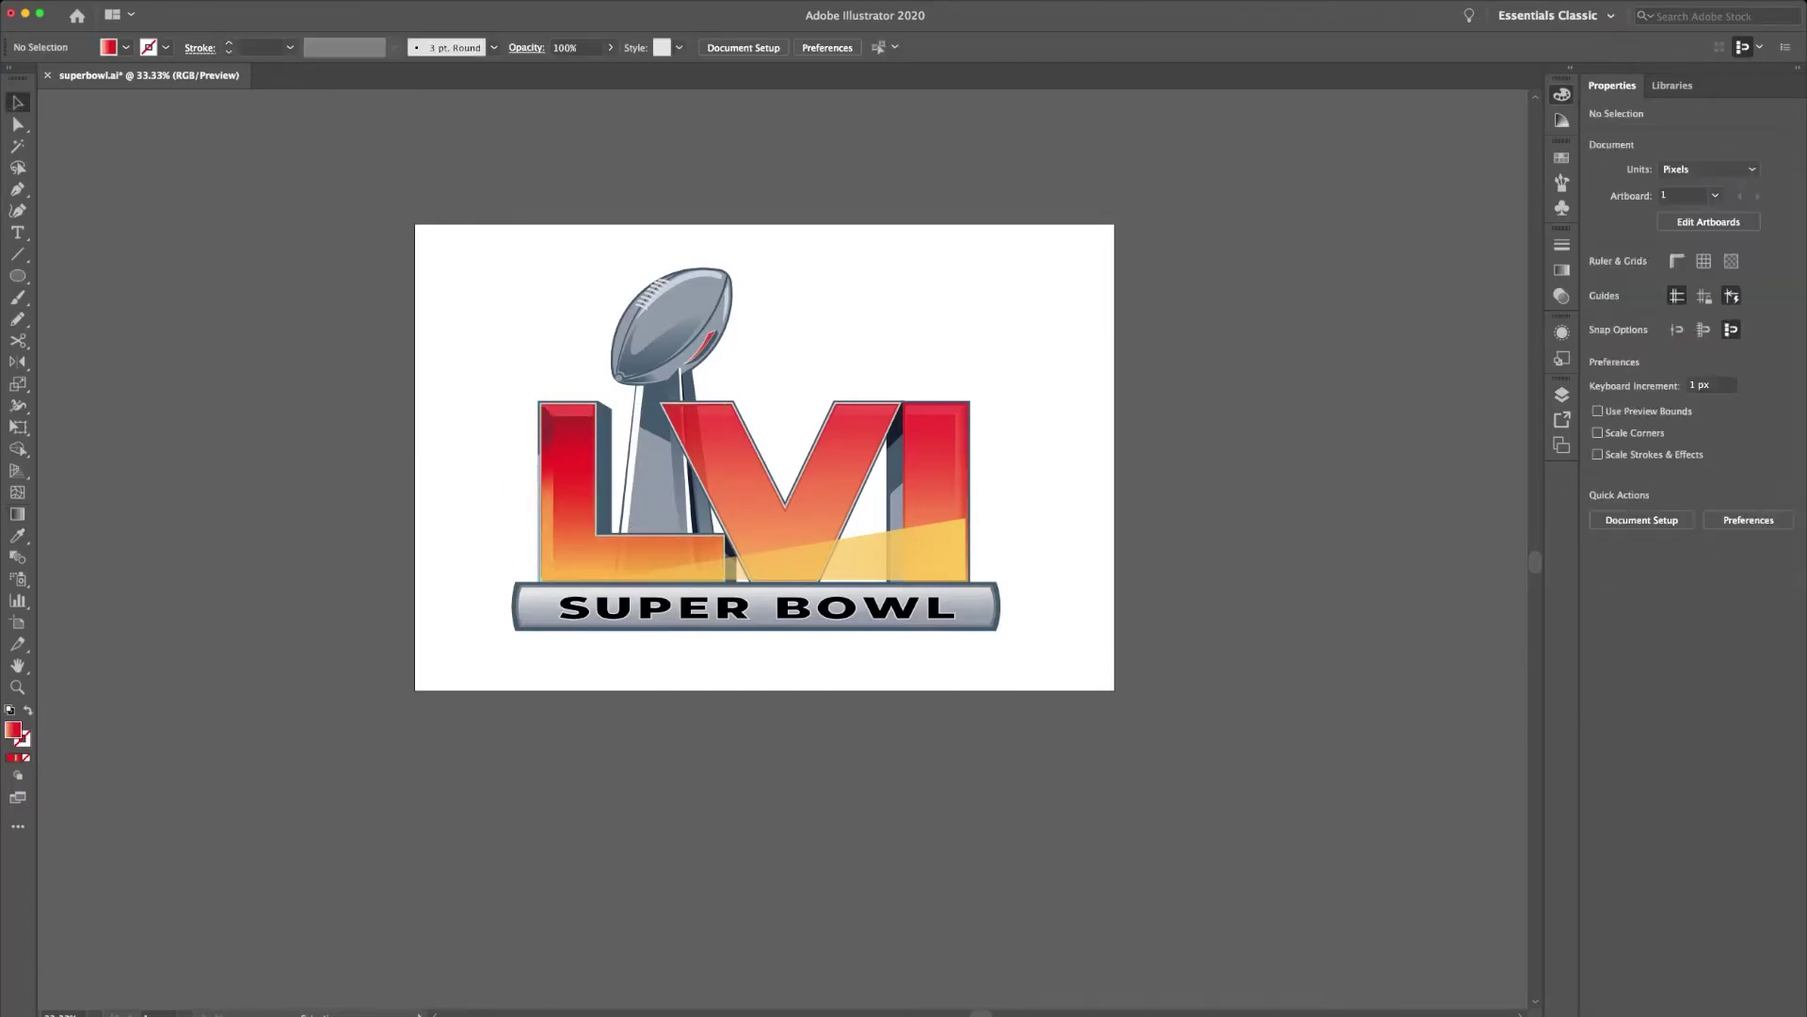
{"action": "key", "text": "v"}
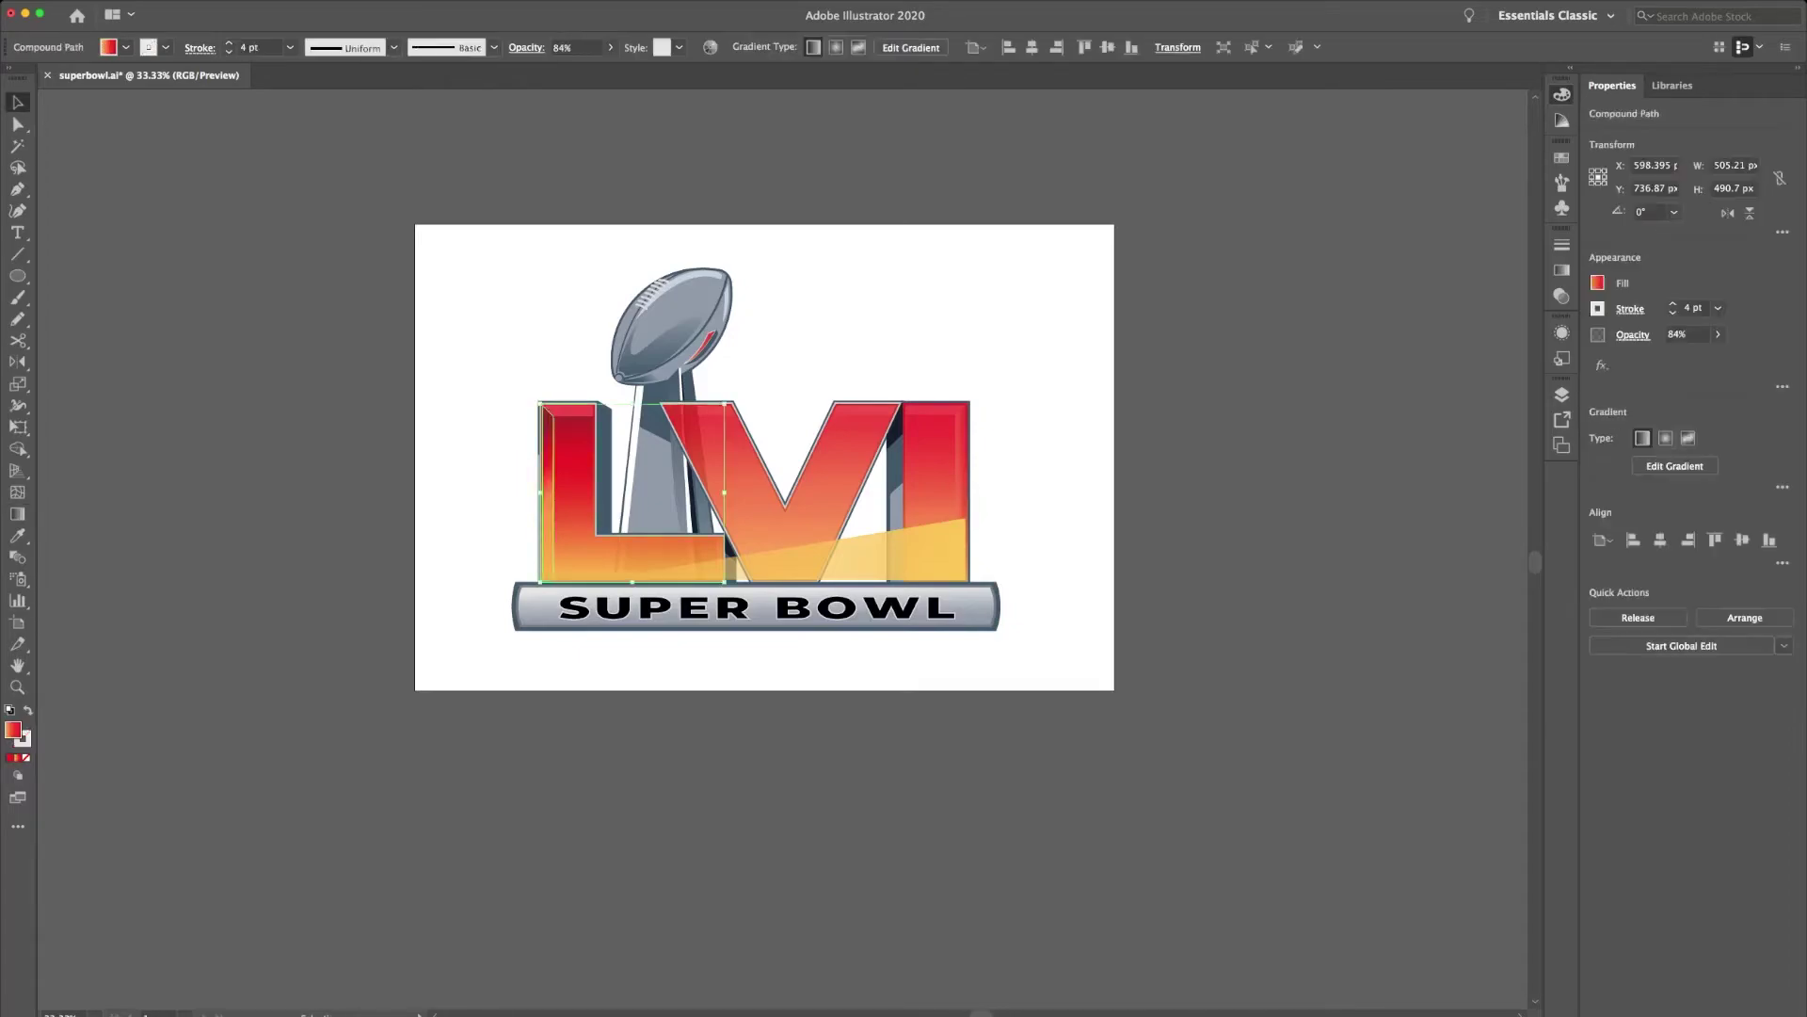
Sample colours onto the V panel and review its gradient.
{"action": "left_click", "coordinate": [725, 514]}
{"action": "key", "text": "i"}
{"action": "key", "text": "g"}
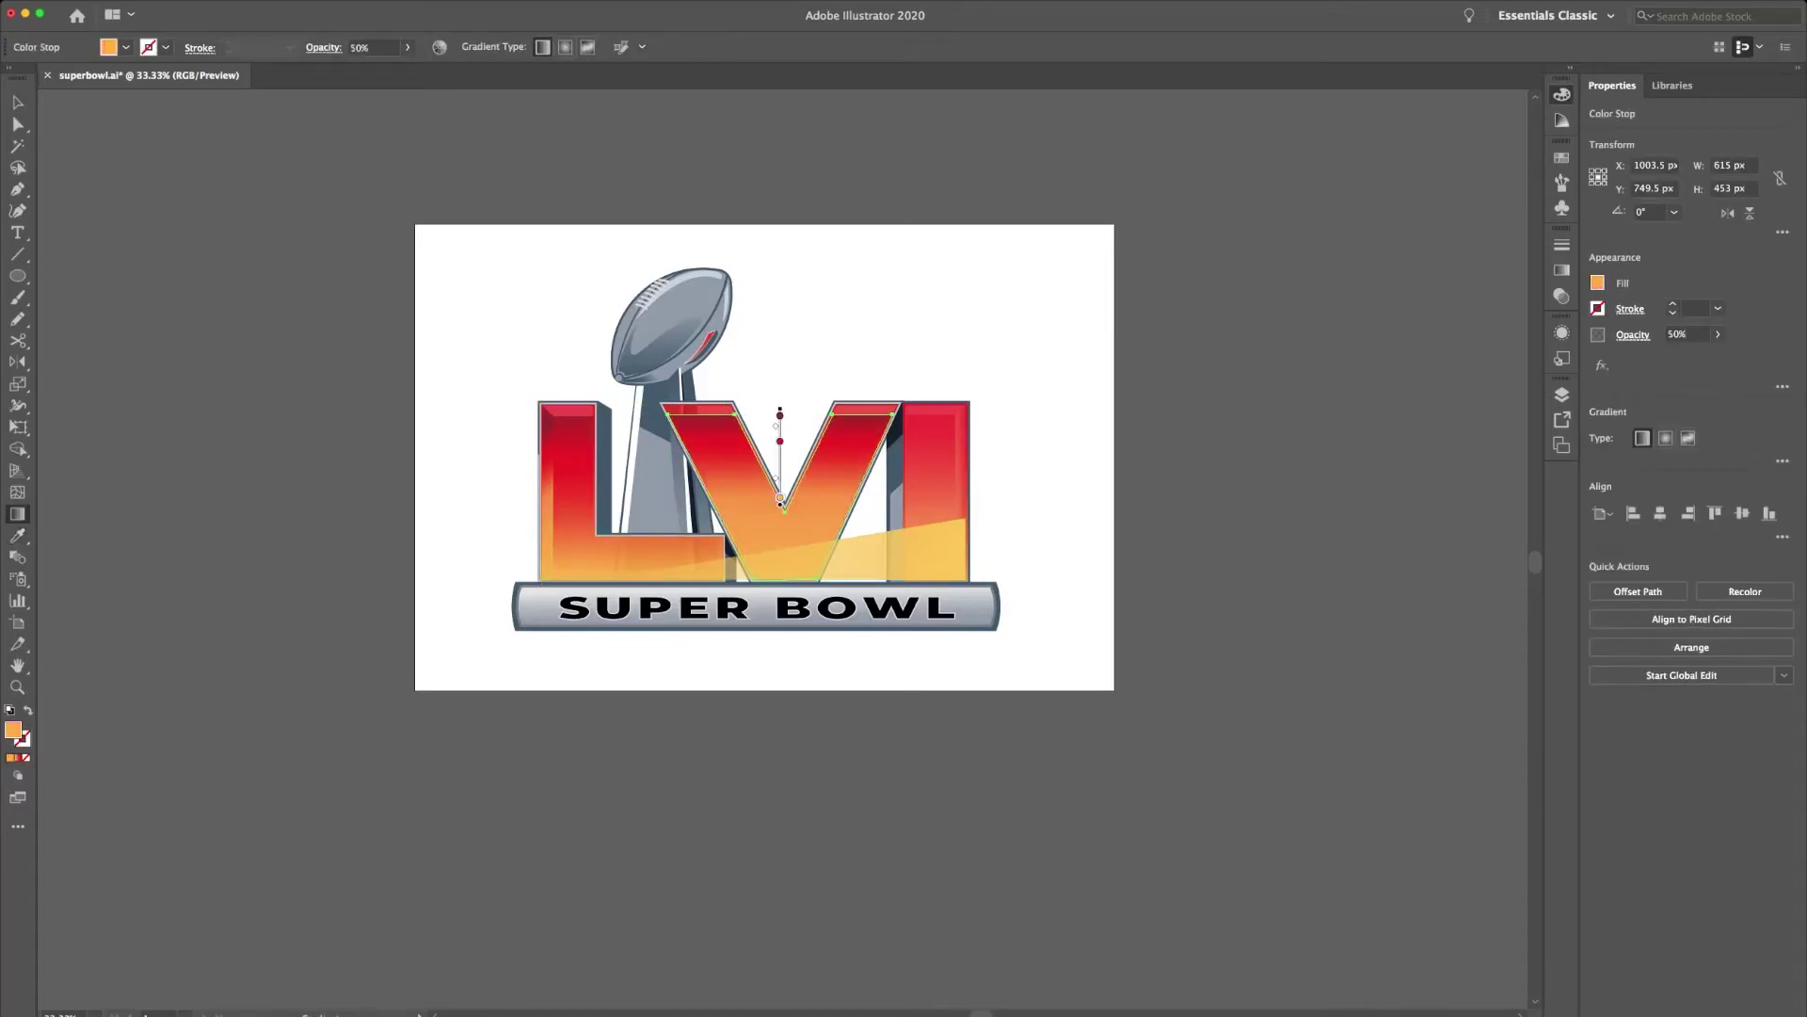
{"action": "key", "text": "v"}
{"action": "key", "text": "ctrl+shift+a"}
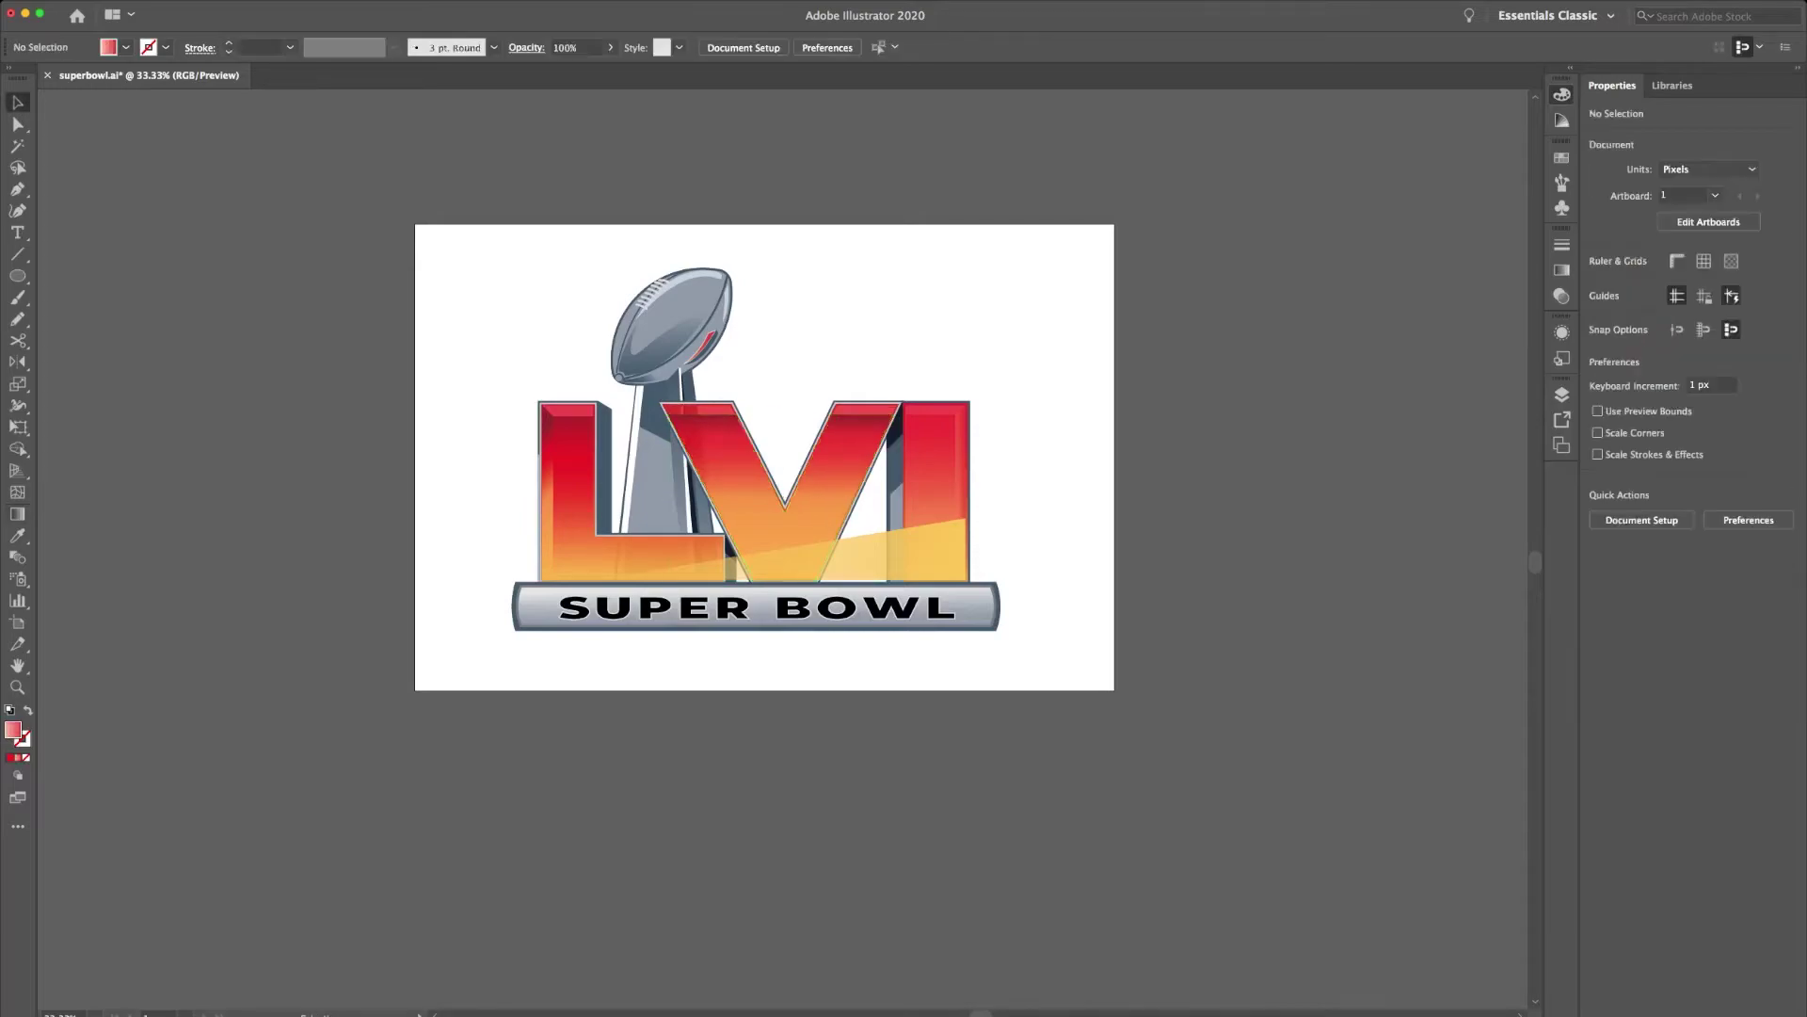
Try a horizontal gradient on the I panel, then undo the recent edits.
{"action": "left_click", "coordinate": [744, 452]}
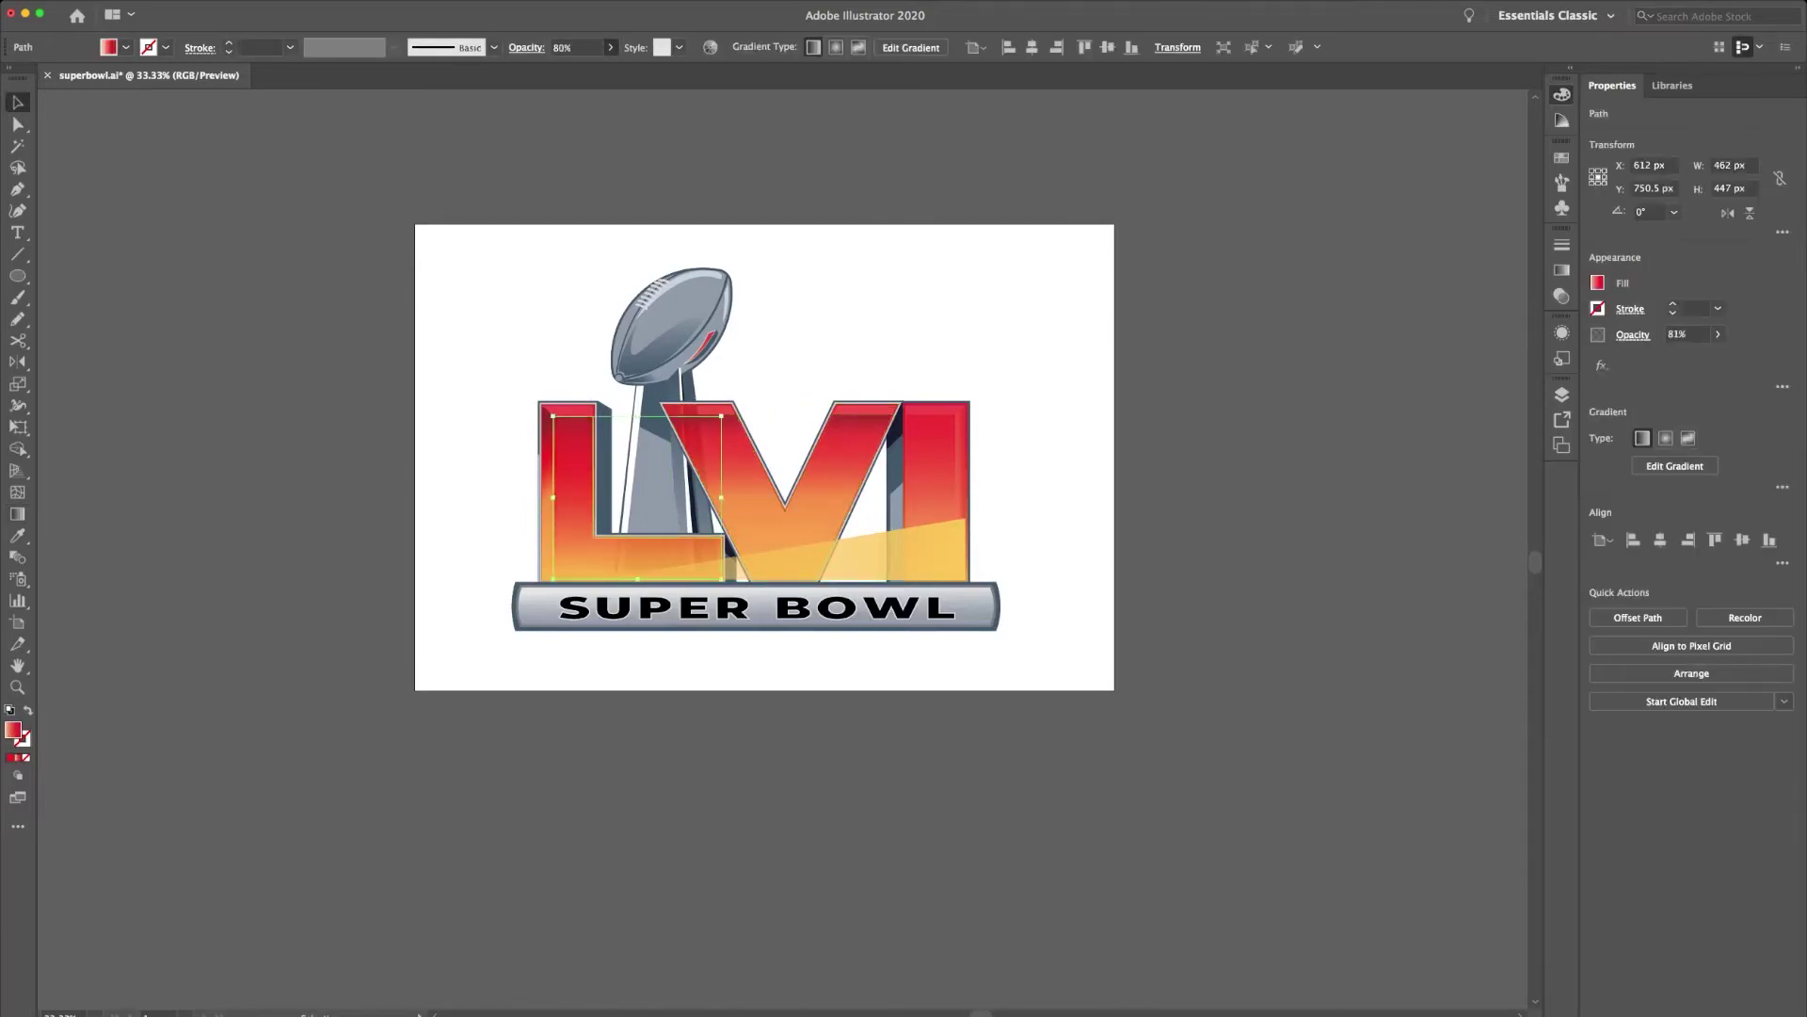
{"action": "key", "text": "g"}
{"action": "left_click_drag", "start_coordinate": [953, 492], "coordinate": [1000, 492]}
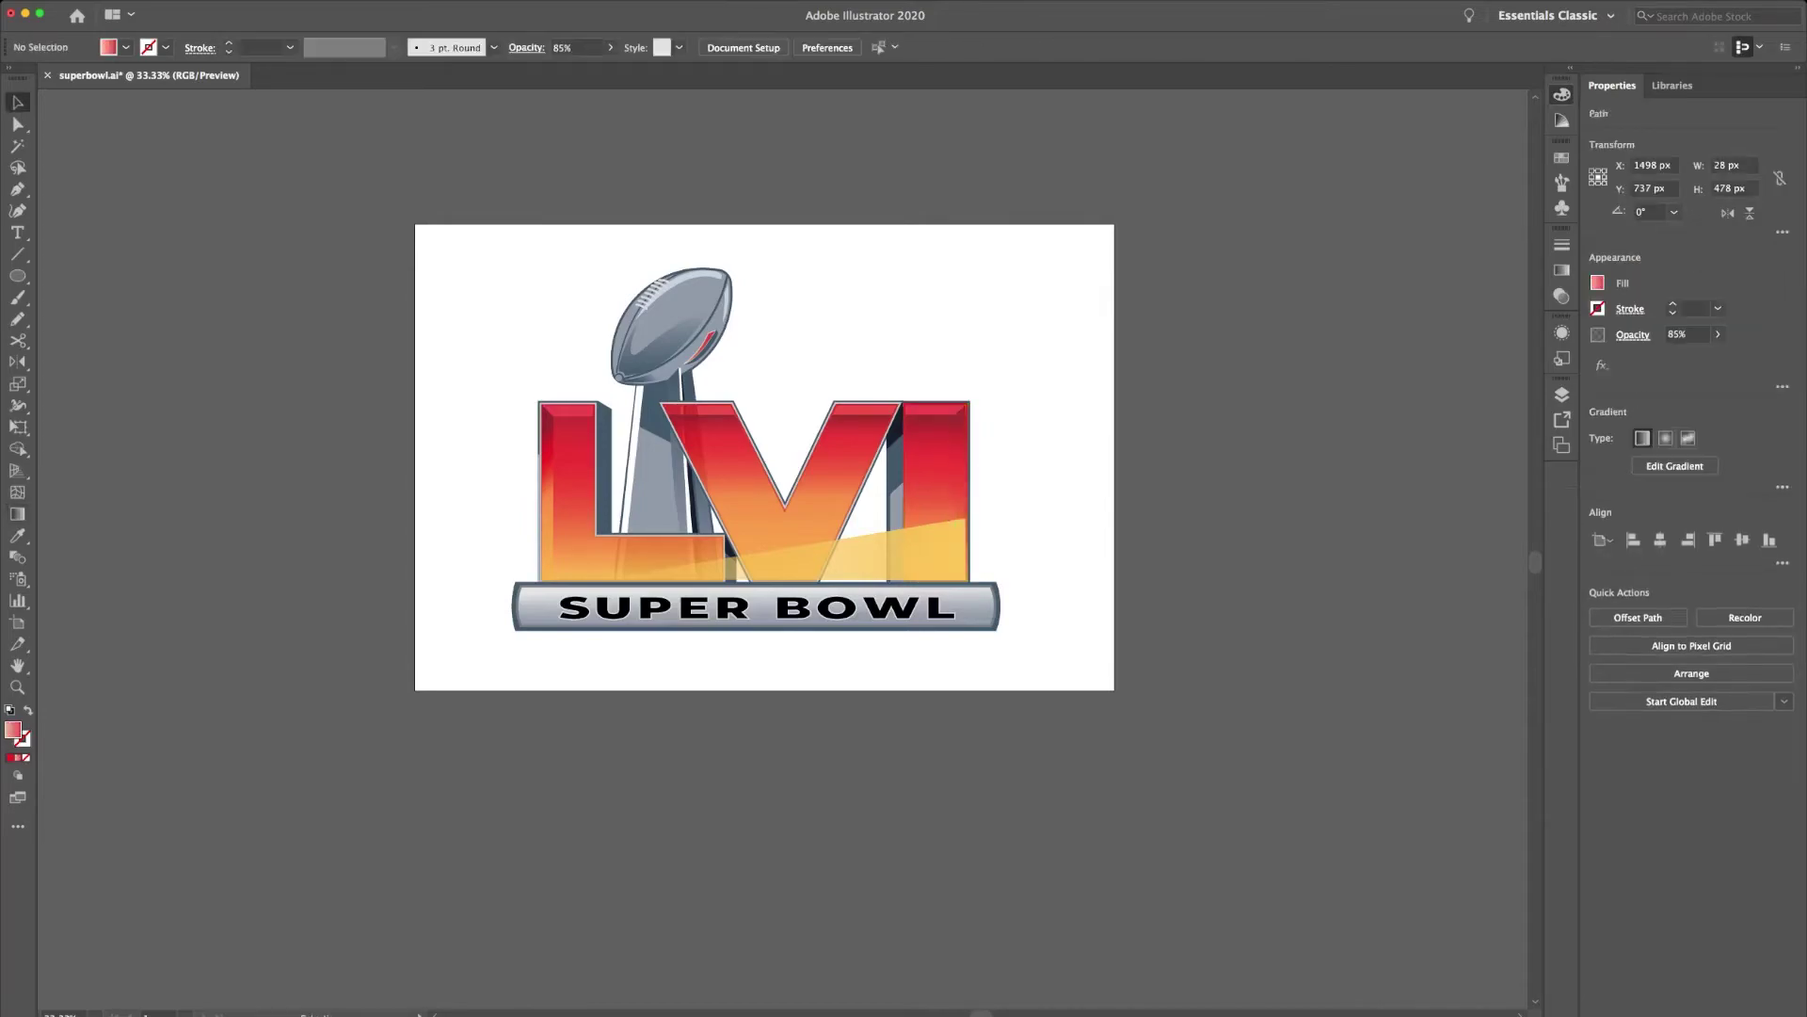
{"action": "key", "text": "v"}
{"action": "key", "text": "ctrl+shift+a"}
{"action": "key", "text": "ctrl+z"}
{"action": "key", "text": "ctrl+z"}
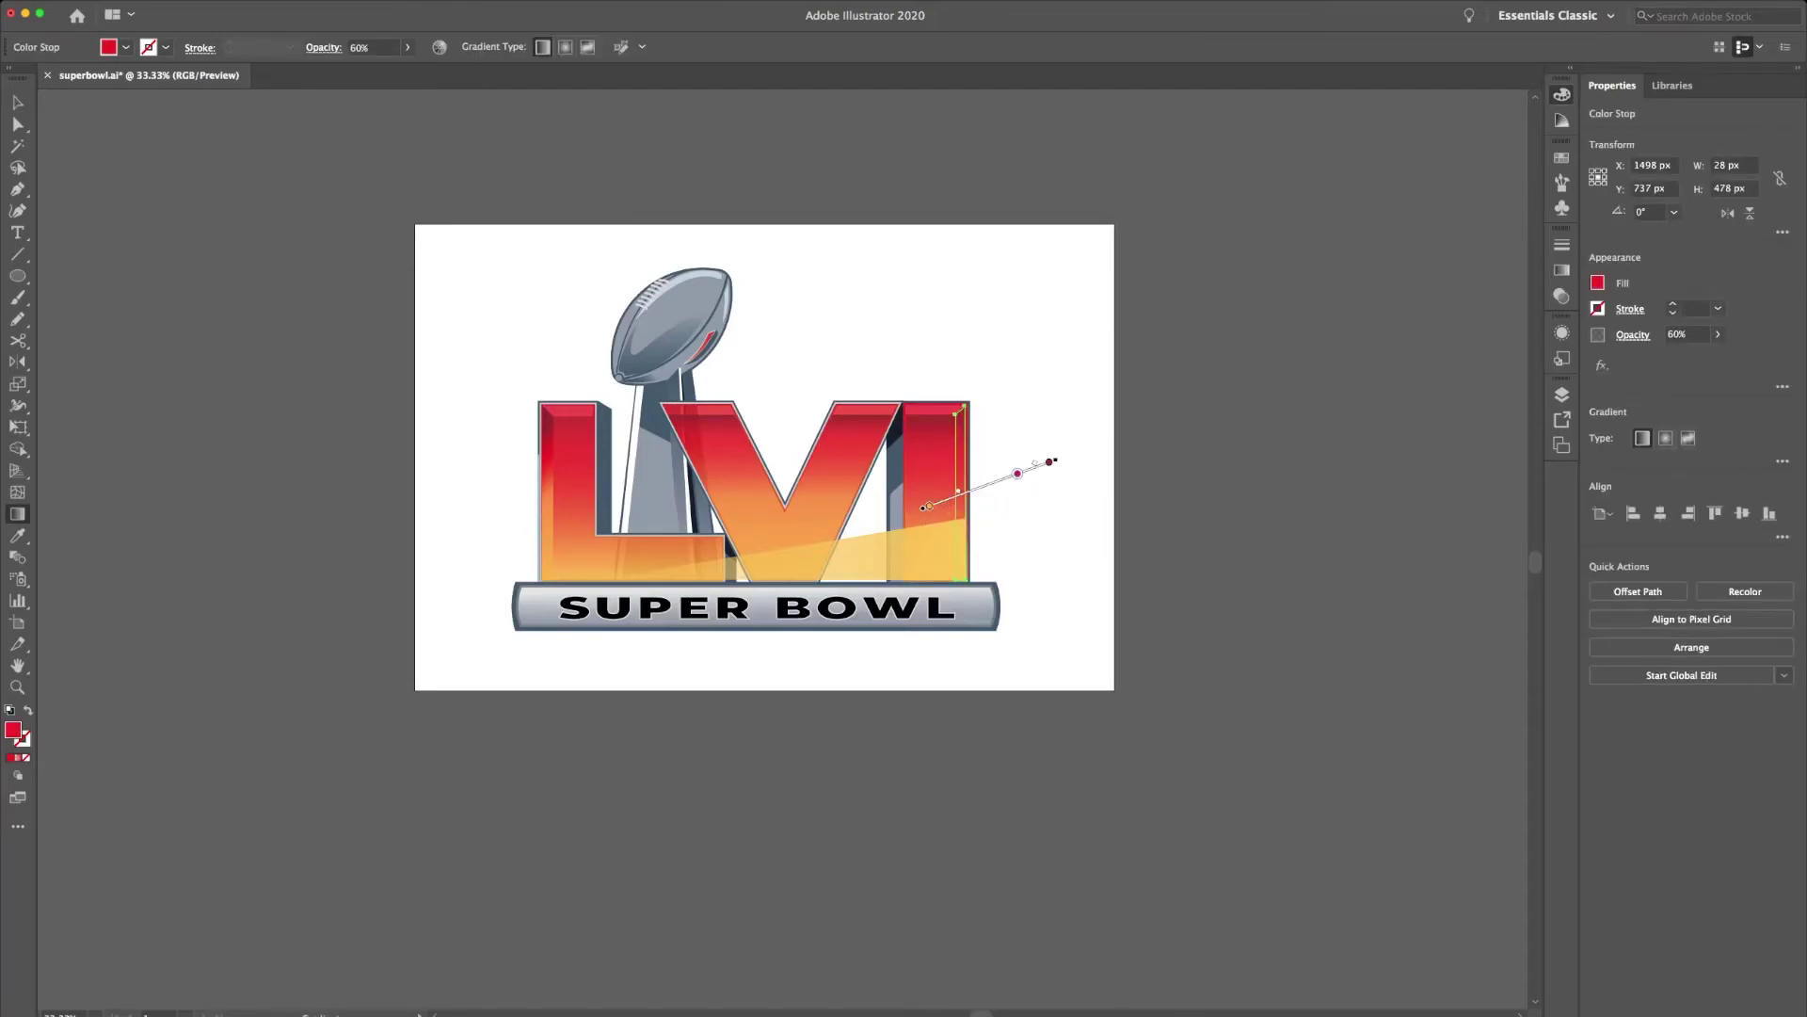
{"action": "key", "text": "ctrl+z"}
{"action": "key", "text": "ctrl+z"}
{"action": "key", "text": "ctrl+z"}
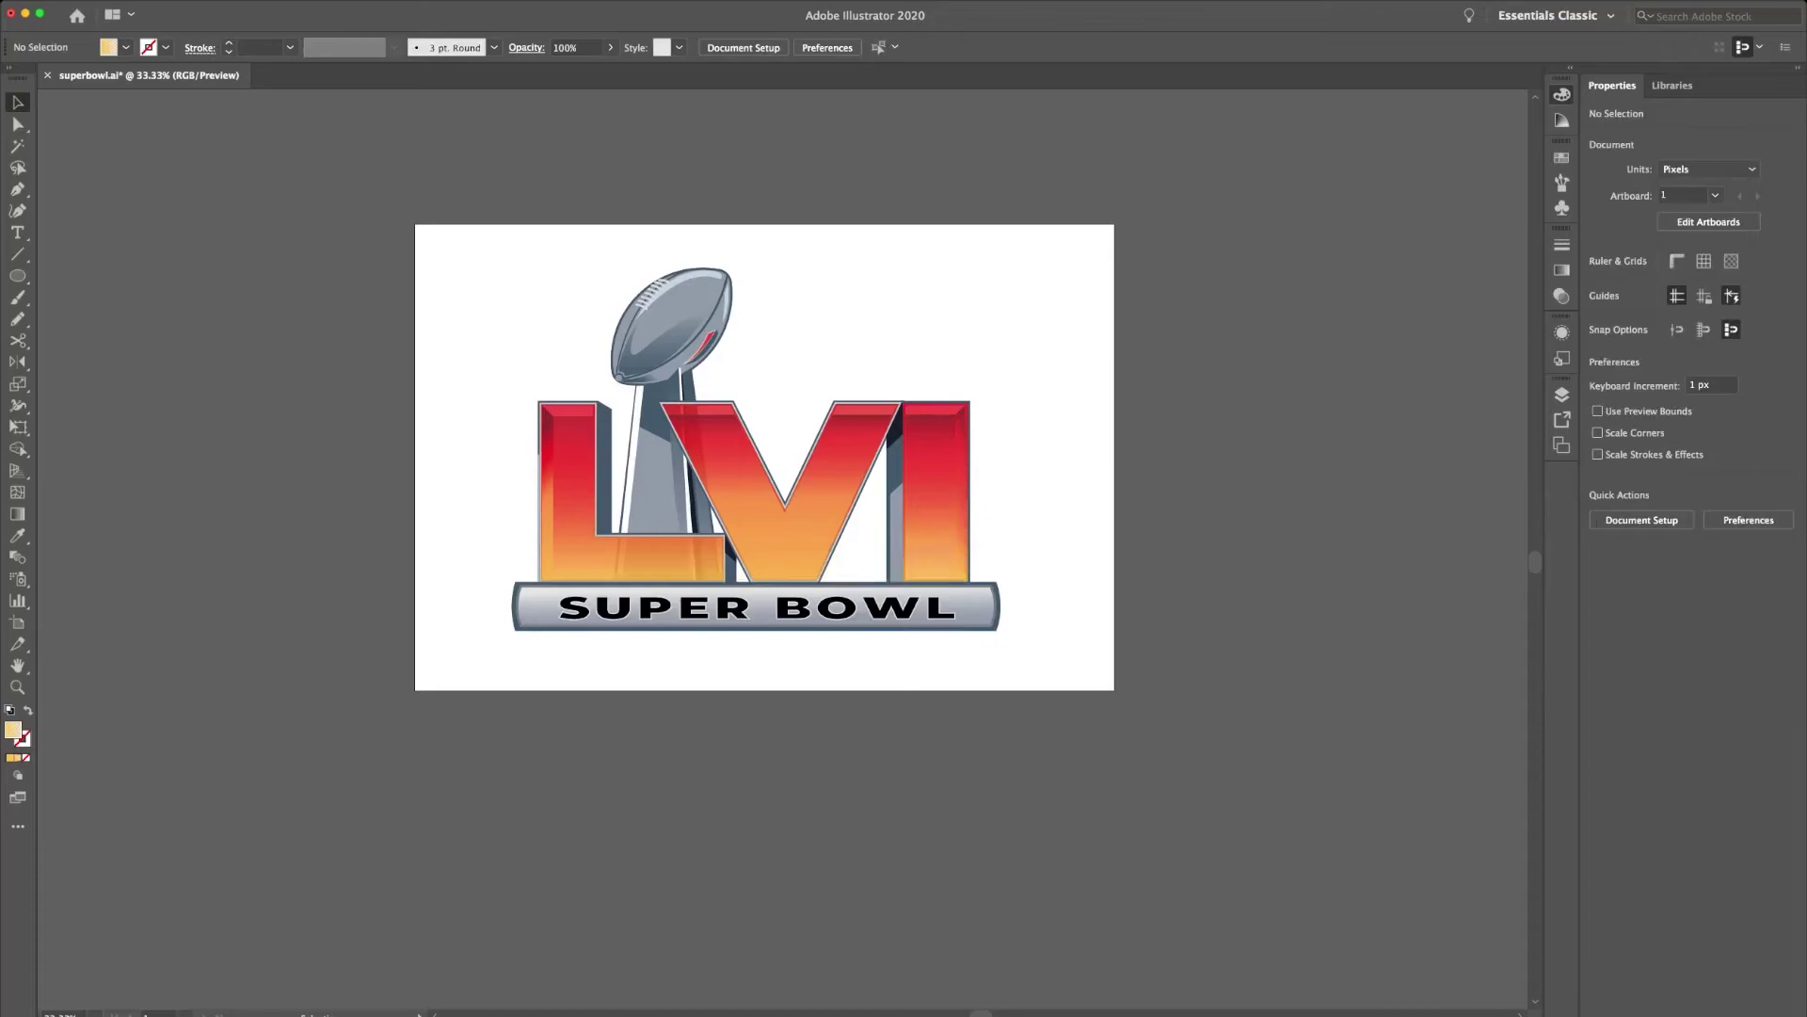
{"action": "key", "text": "ctrl+z"}
Restore the wedge at the I's bottom, recolour it yellow, and set 47% opacity.
{"action": "key", "text": "ctrl+plus"}
{"action": "key", "text": "ctrl+plus"}
{"action": "key", "text": "ctrl+plus"}
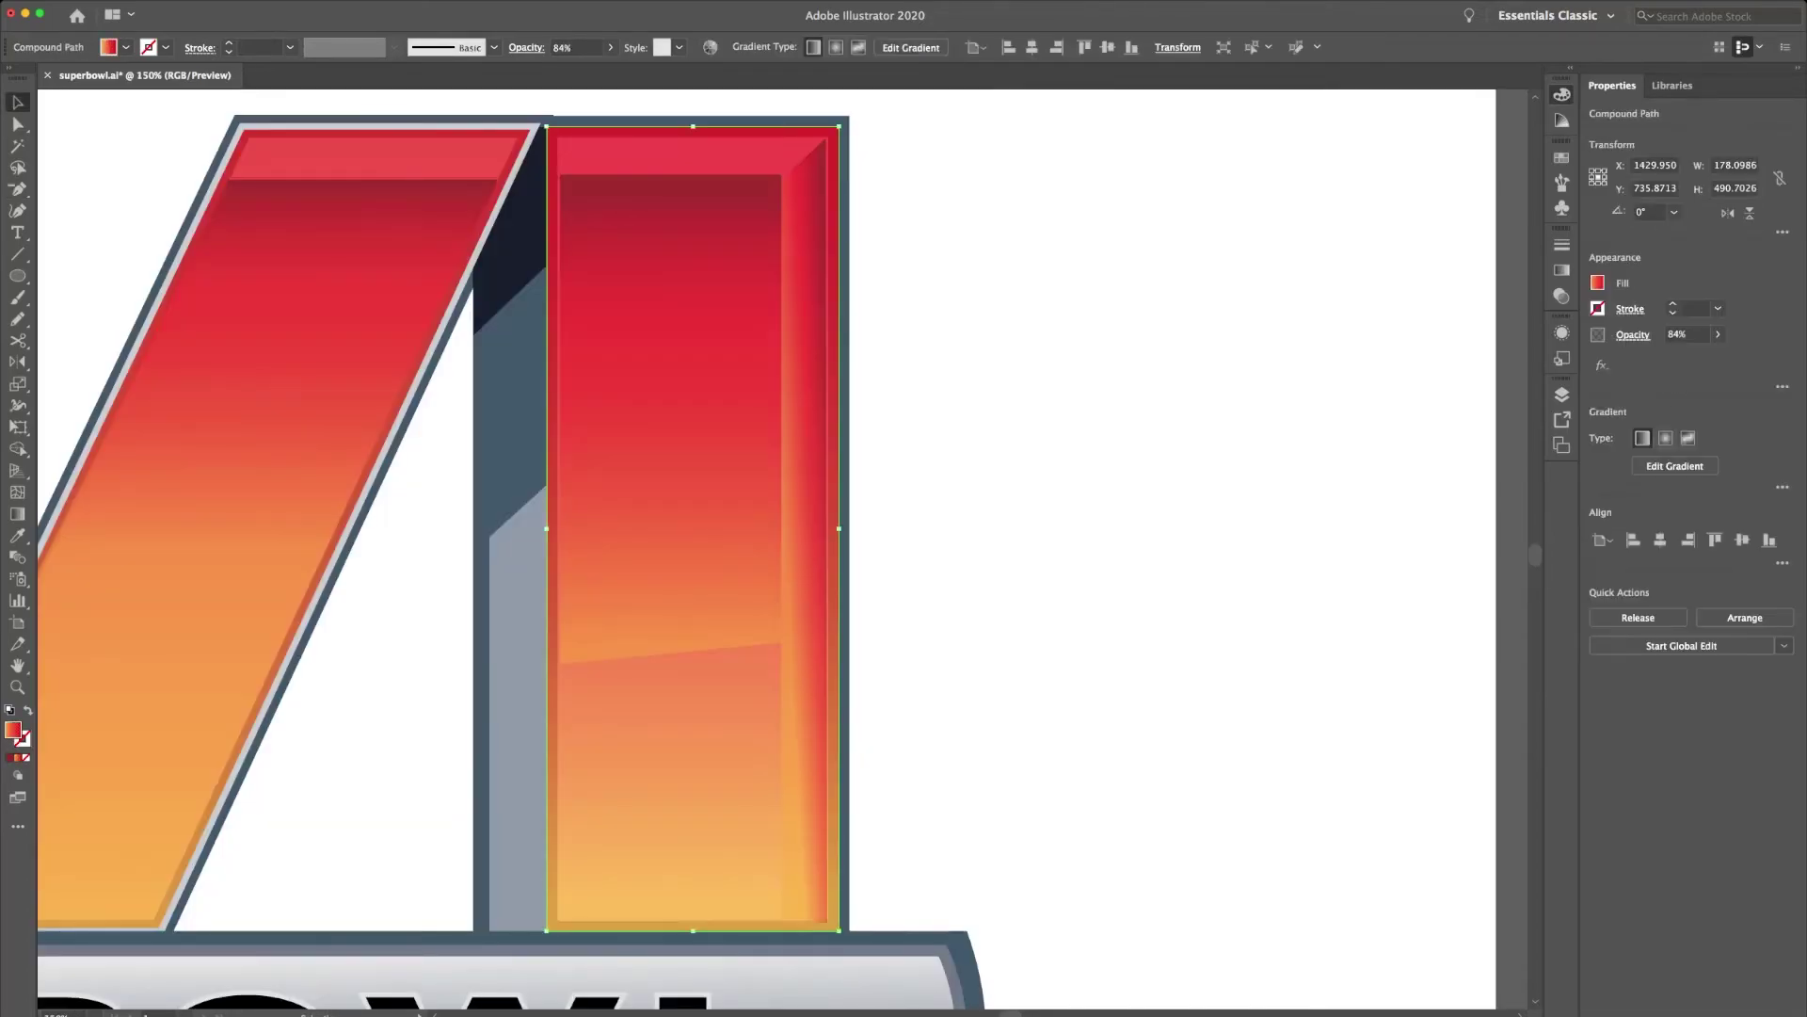
{"action": "key", "text": "ctrl+shift+a"}
{"action": "key", "text": "ctrl+shift+z"}
{"action": "key", "text": "ctrl+shift+z"}
{"action": "key", "text": "ctrl+shift+z"}
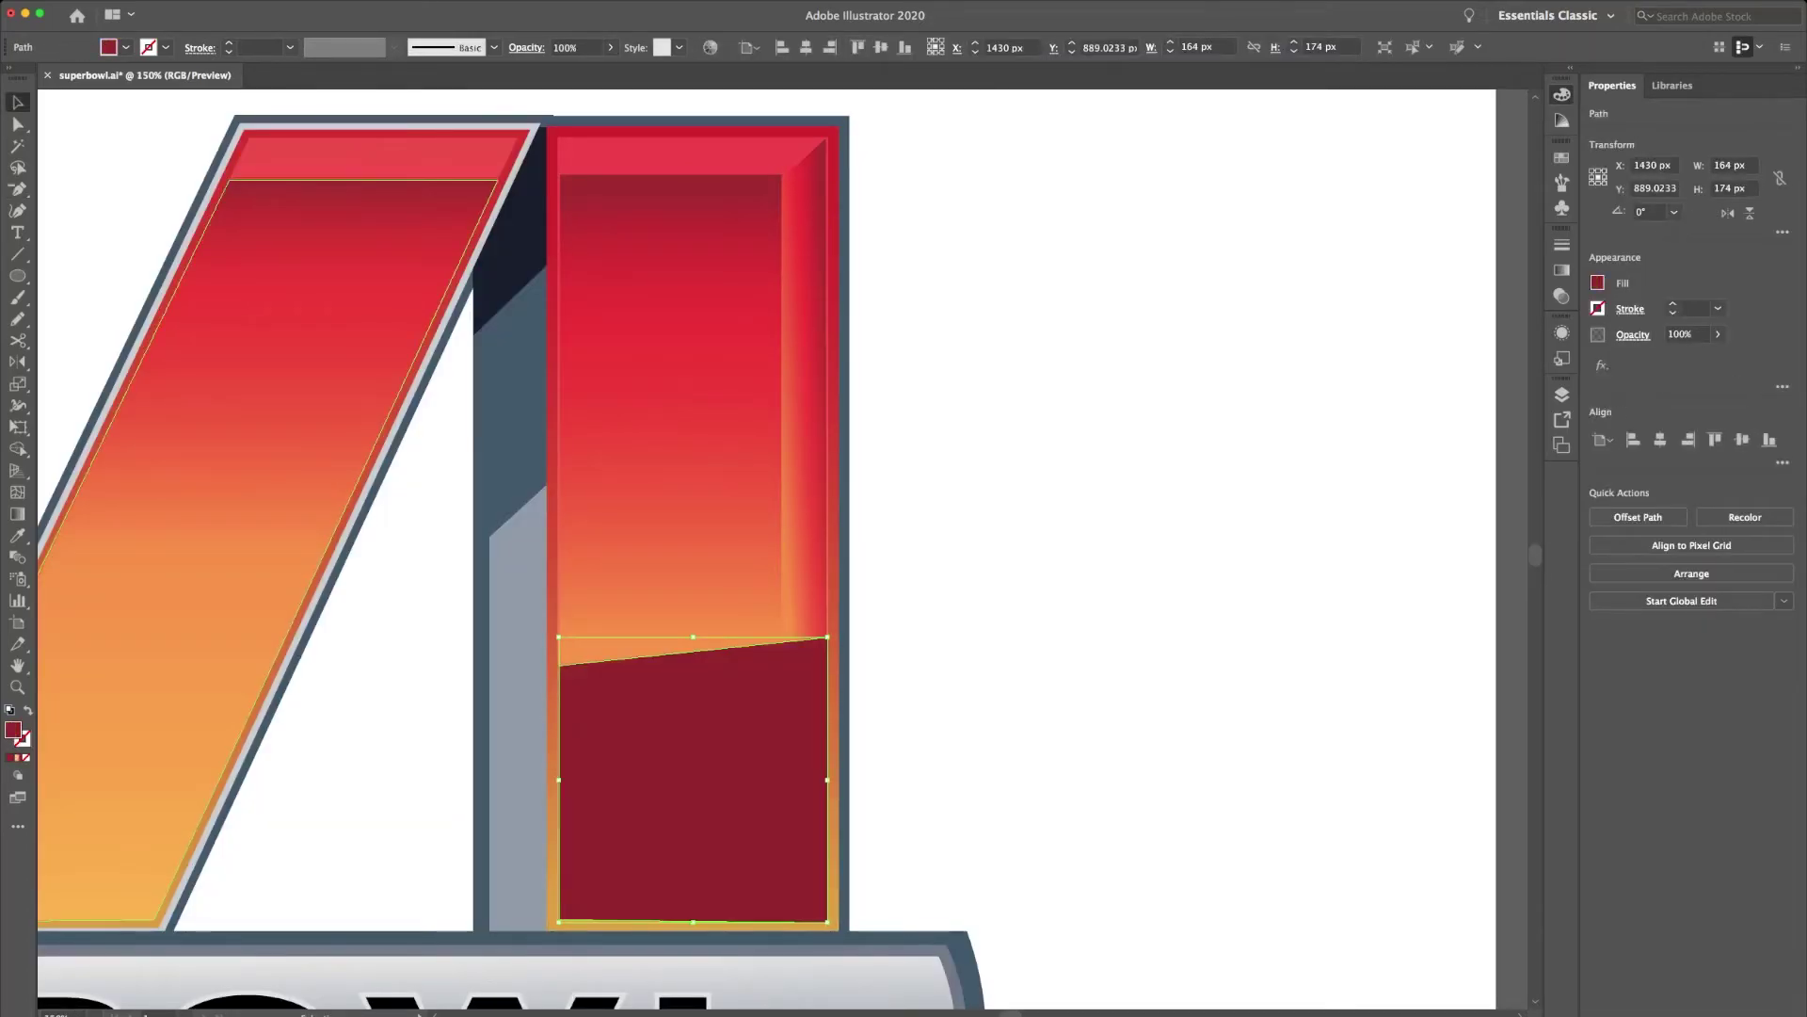
{"action": "key", "text": "ctrl+shift+z"}
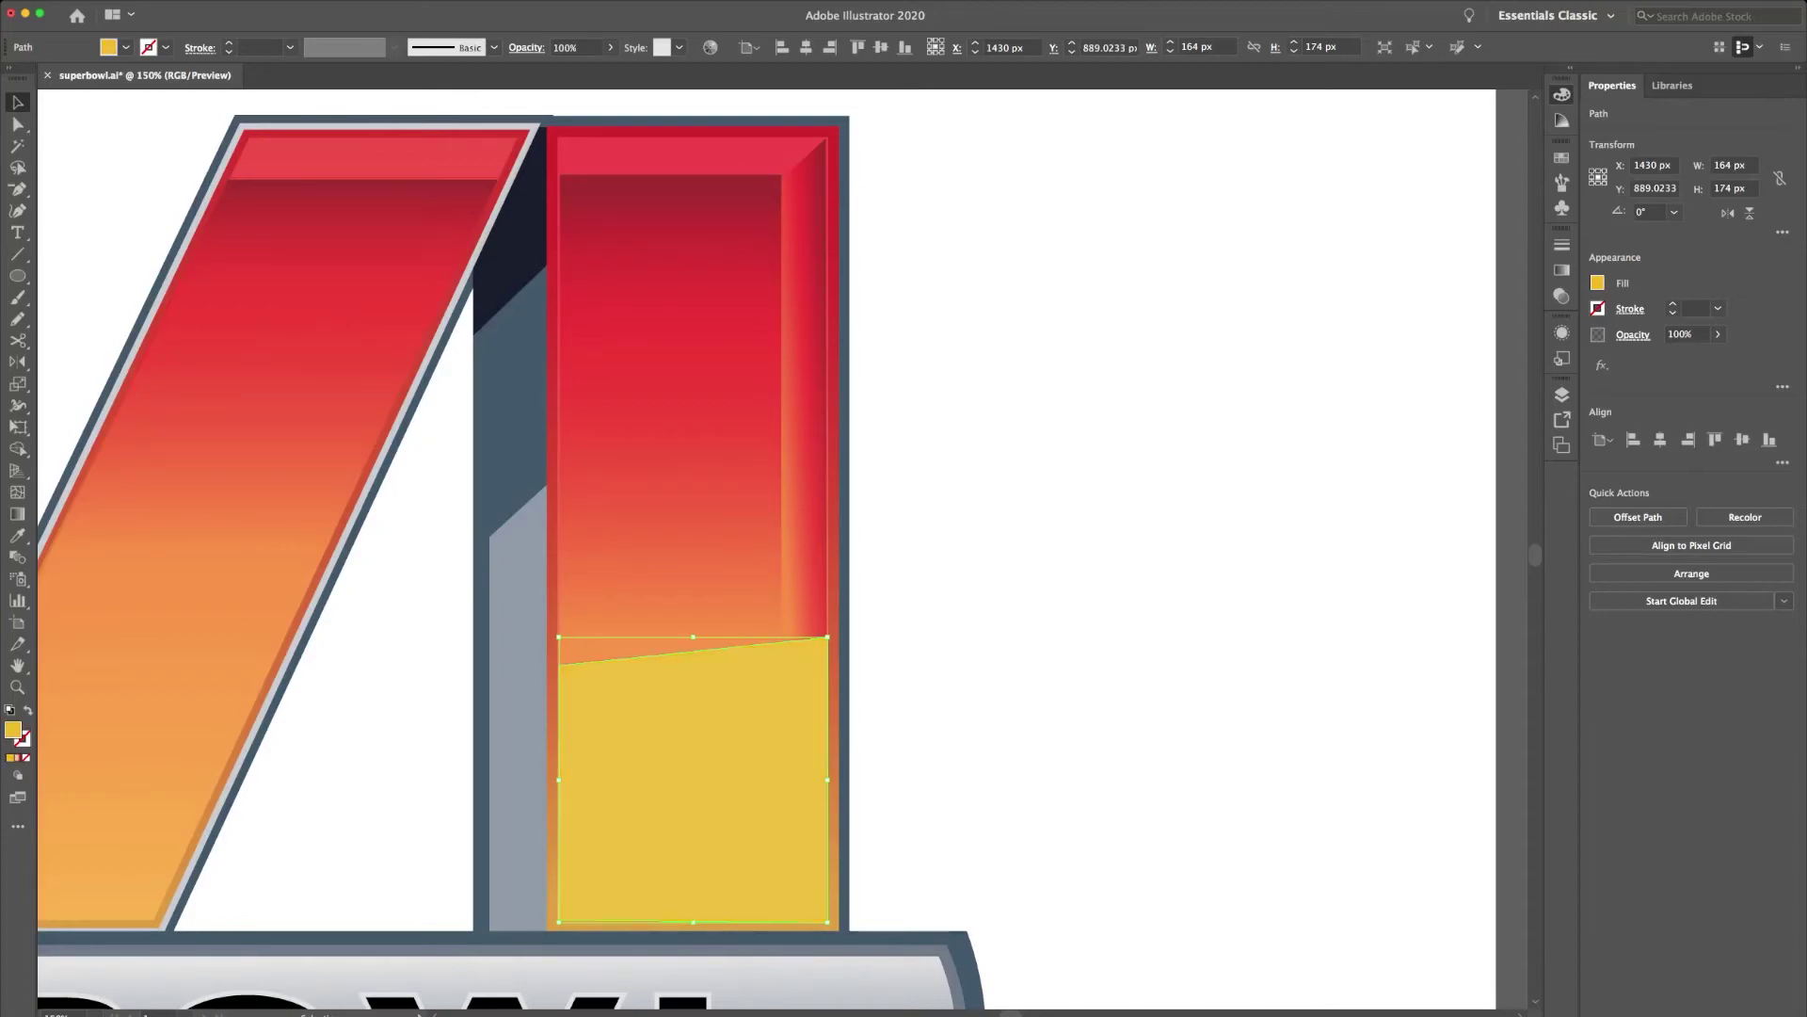
{"action": "key", "text": "ctrl+shift+z"}
{"action": "key", "text": "ctrl+minus"}
{"action": "key", "text": "ctrl+minus"}
{"action": "key", "text": "ctrl+minus"}
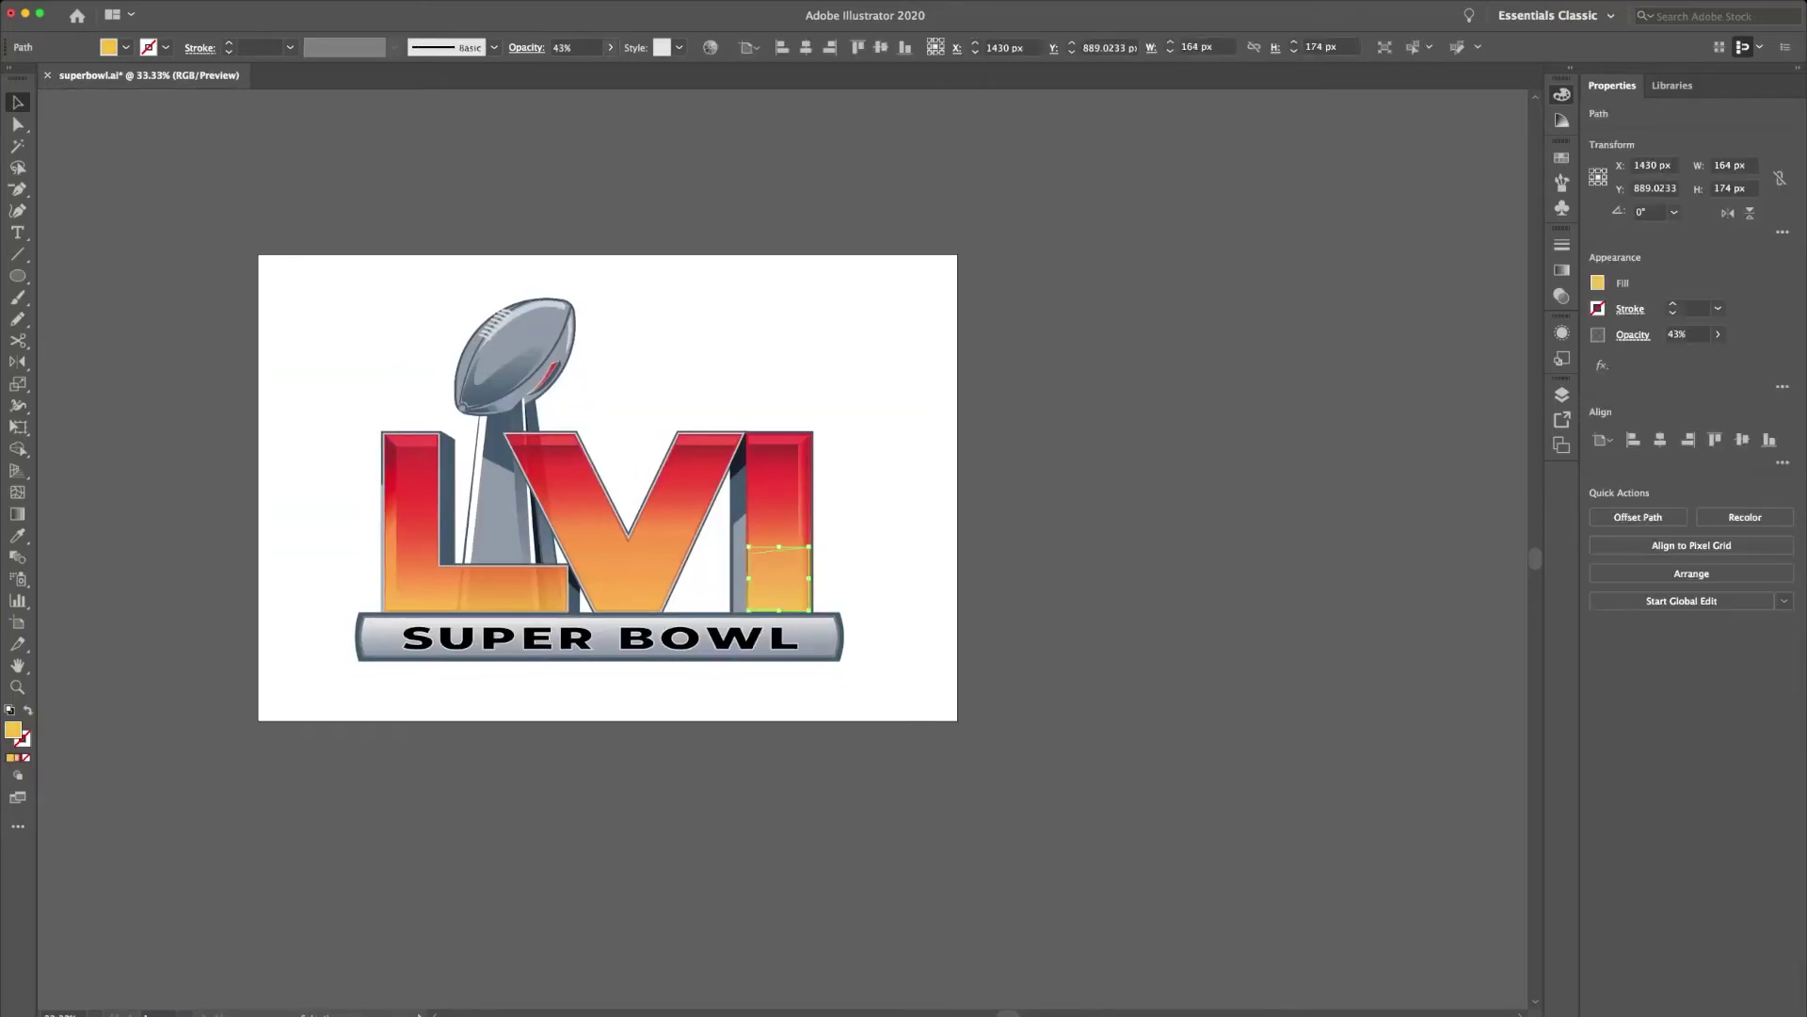
{"action": "key", "text": "ctrl+shift+z"}
{"action": "key", "text": "ctrl+shift+z"}
{"action": "key", "text": "ctrl+z"}
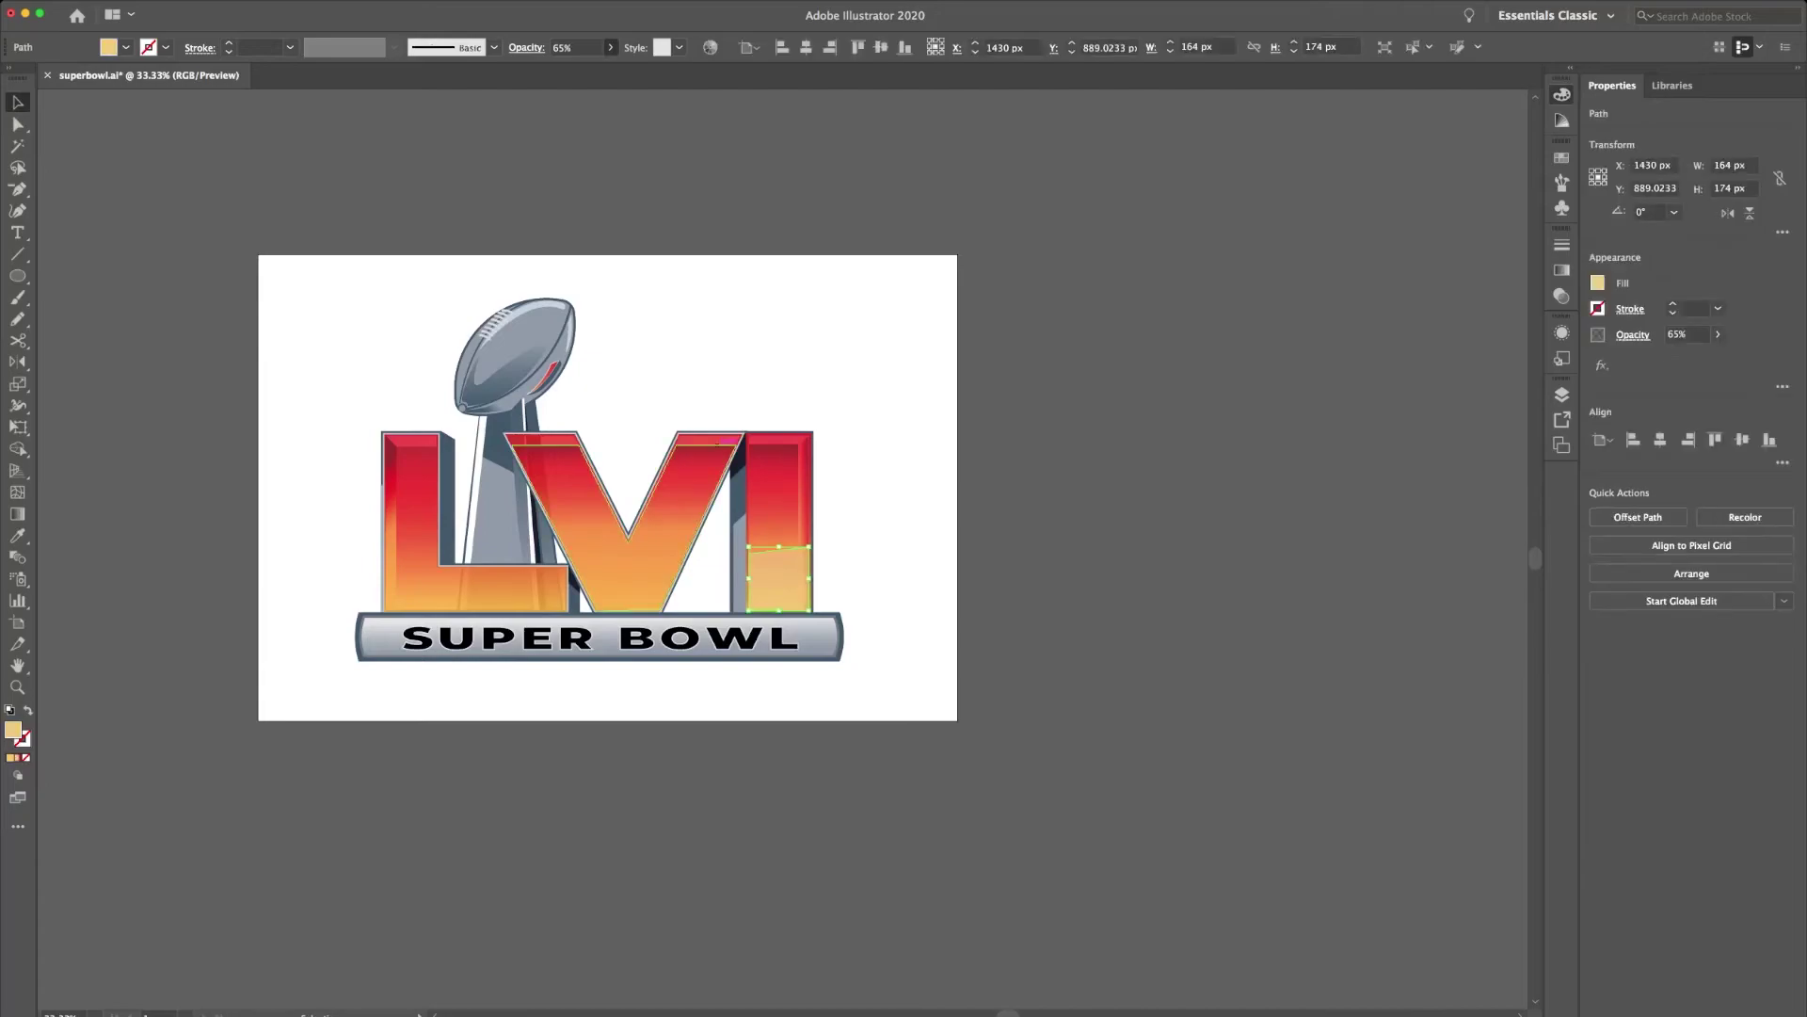
Move a copy of the wedge onto the L and reshape it into a triangular point.
{"action": "mouse_move", "coordinate": [783, 571]}
{"action": "left_mouse_down"}
{"action": "mouse_move", "coordinate": [650, 563]}
{"action": "mouse_move", "coordinate": [744, 579]}
{"action": "left_mouse_up"}
{"action": "key", "text": "ctrl+plus"}
{"action": "key", "text": "ctrl+plus"}
{"action": "key", "text": "ctrl+plus"}
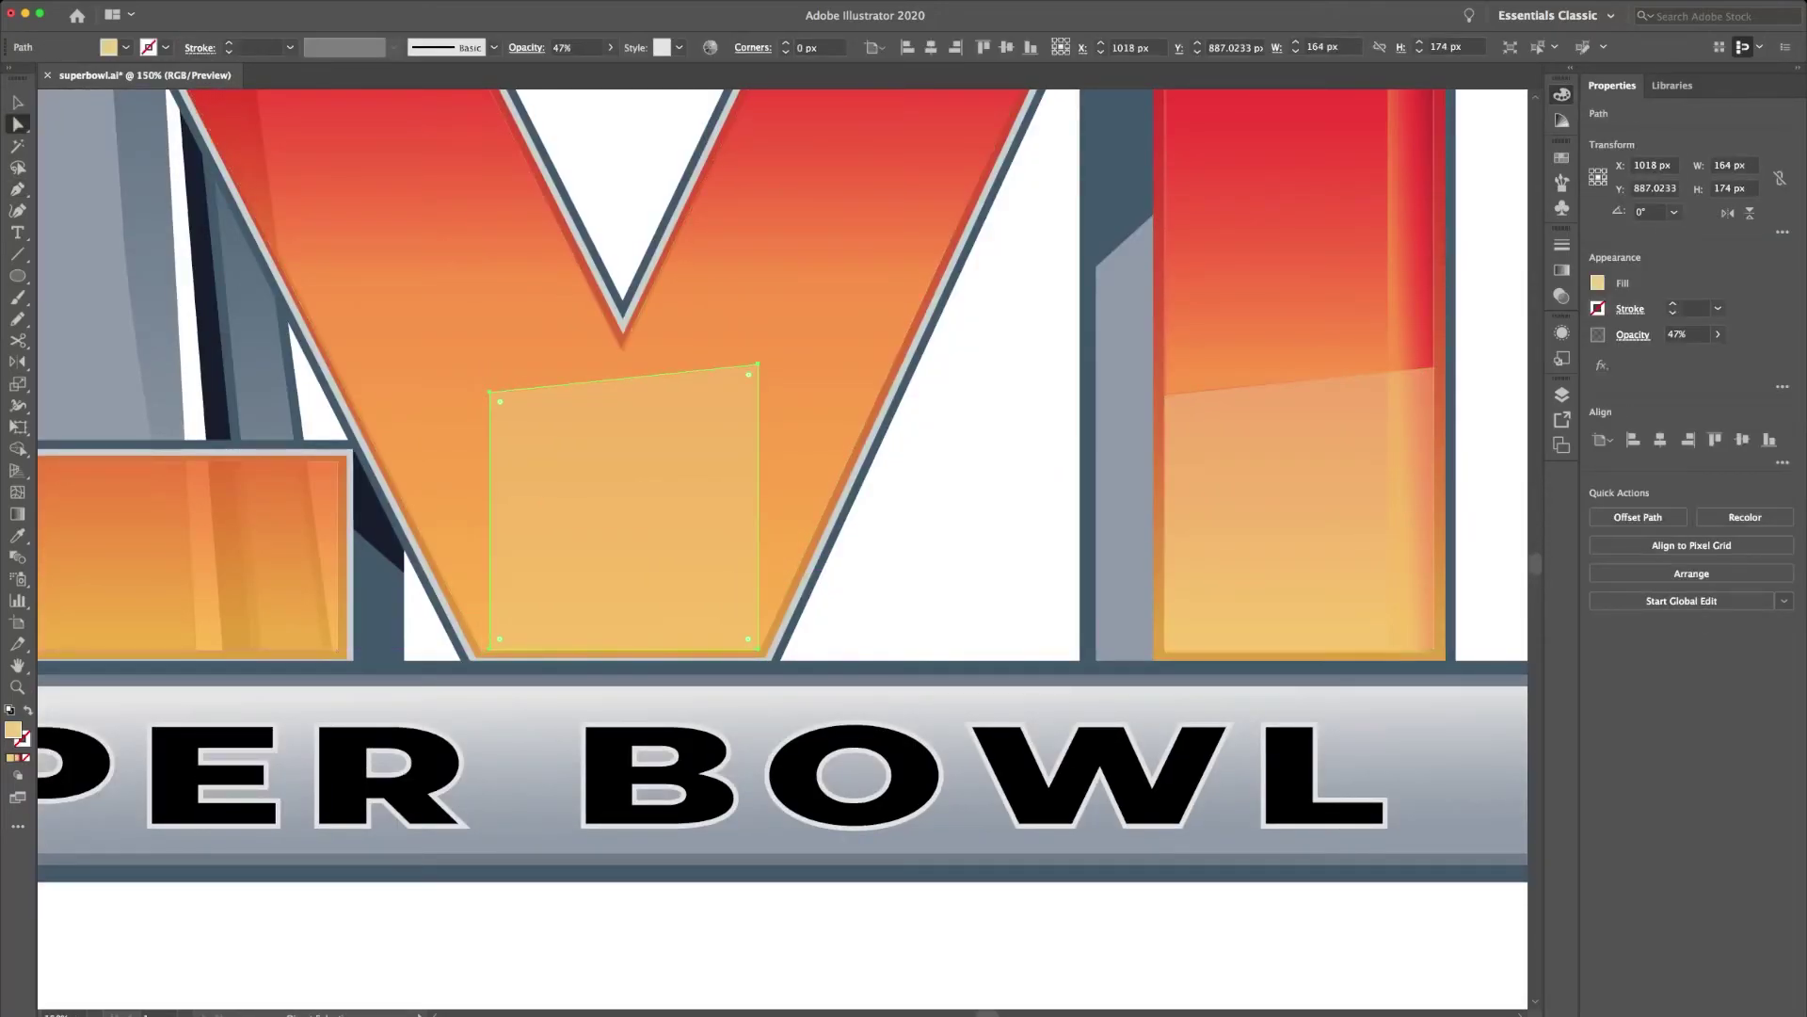
{"action": "left_click_drag", "start_coordinate": [527, 387], "coordinate": [527, 454]}
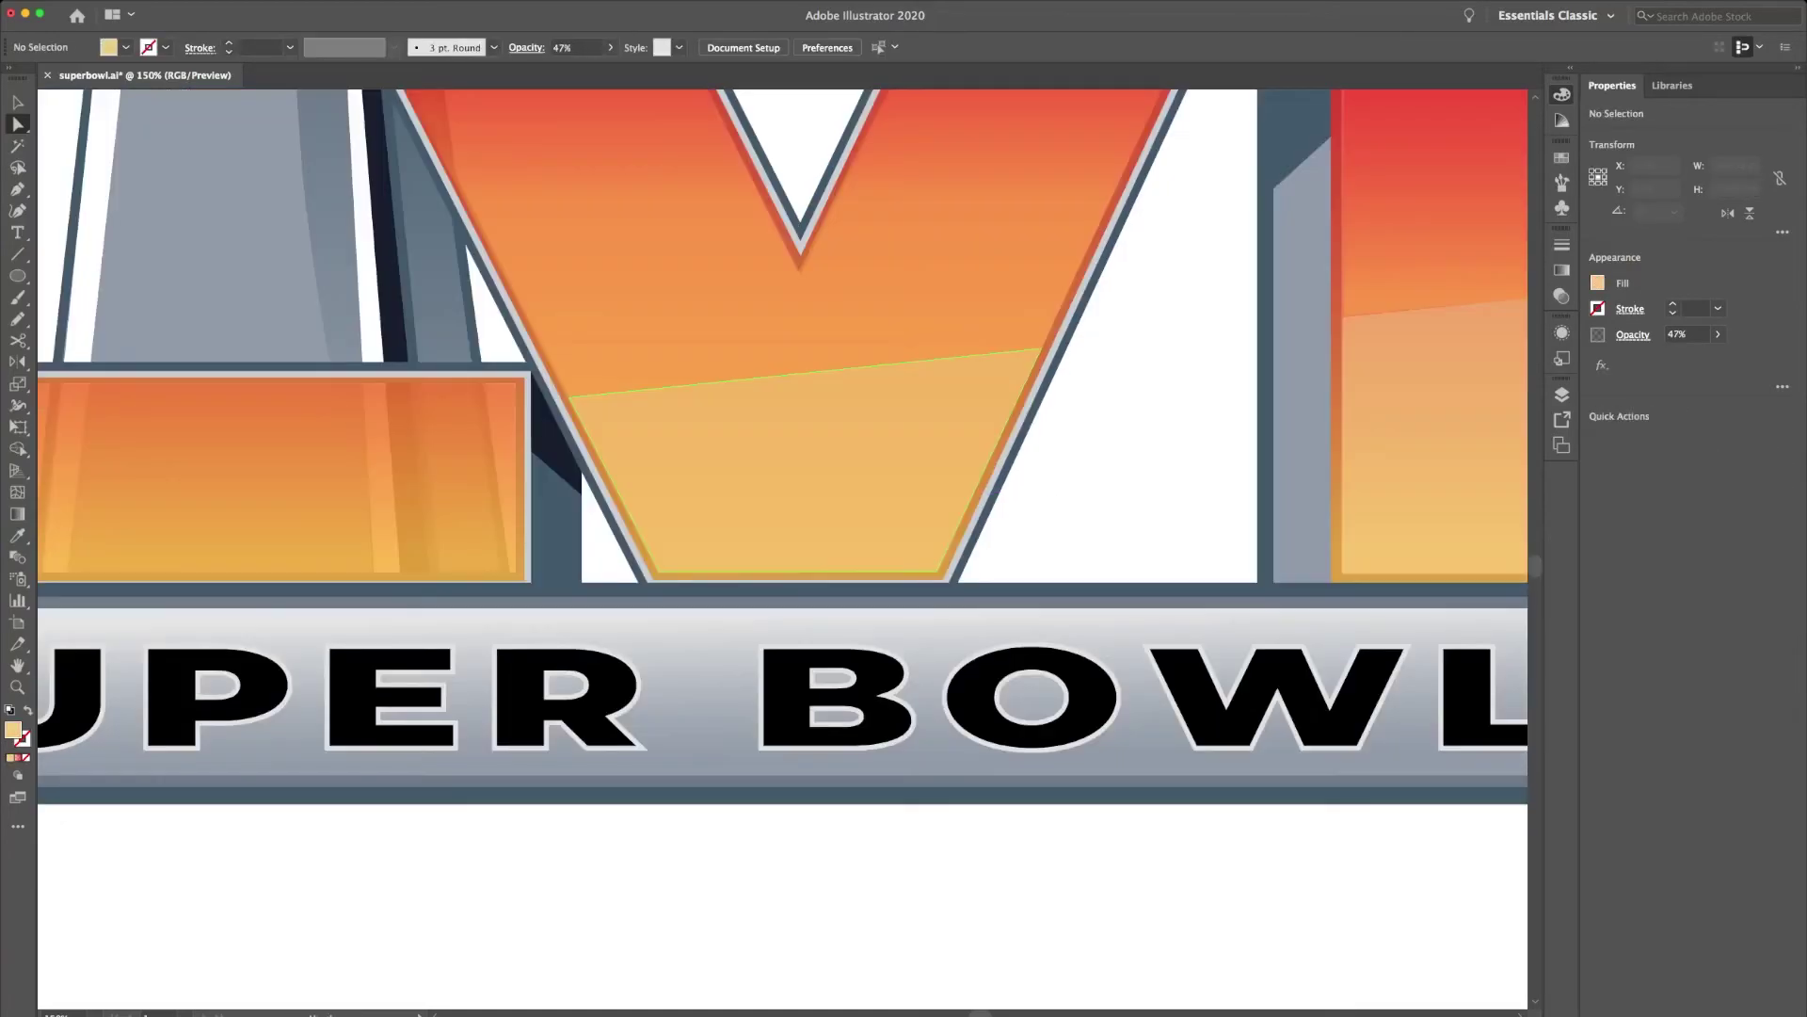
{"action": "left_click_drag", "start_coordinate": [804, 459], "coordinate": [383, 460]}
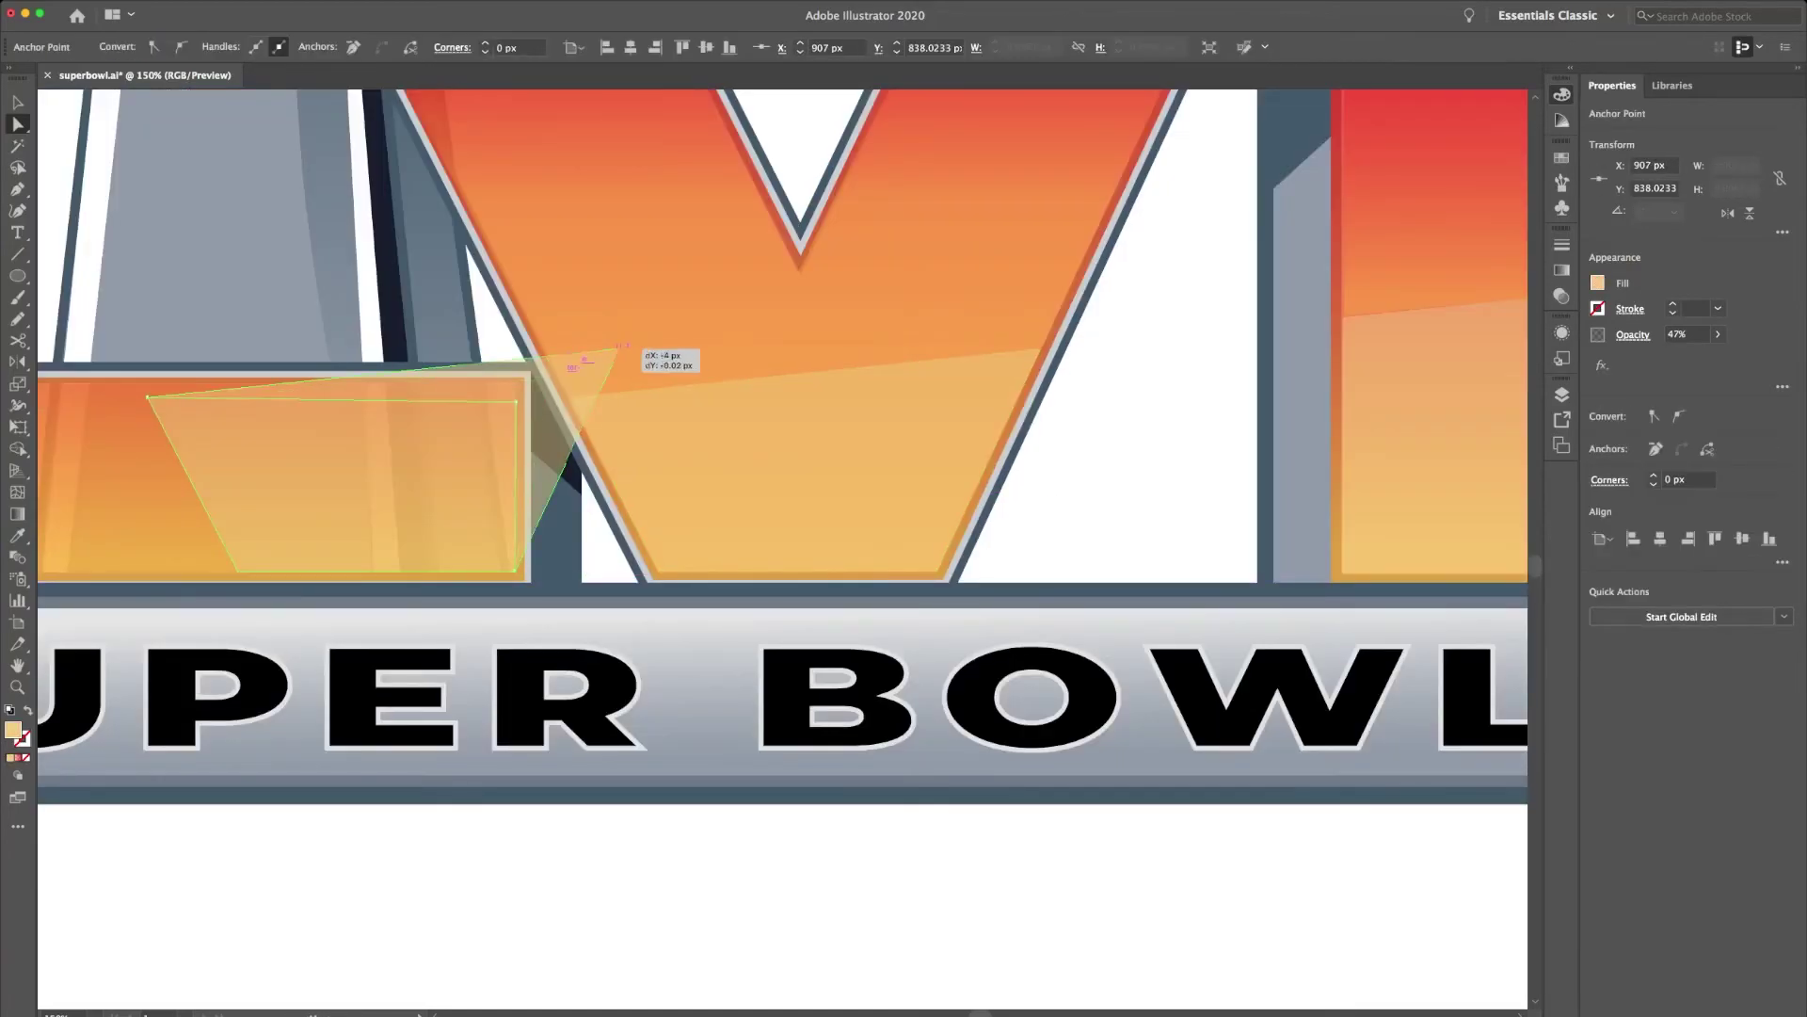
{"action": "scroll", "coordinate": [383, 459], "scroll_direction": "down", "scroll_amount": 2}
{"action": "scroll", "coordinate": [383, 460], "scroll_direction": "left", "scroll_amount": 3}
{"action": "left_click_drag", "start_coordinate": [311, 306], "coordinate": [112, 477]}
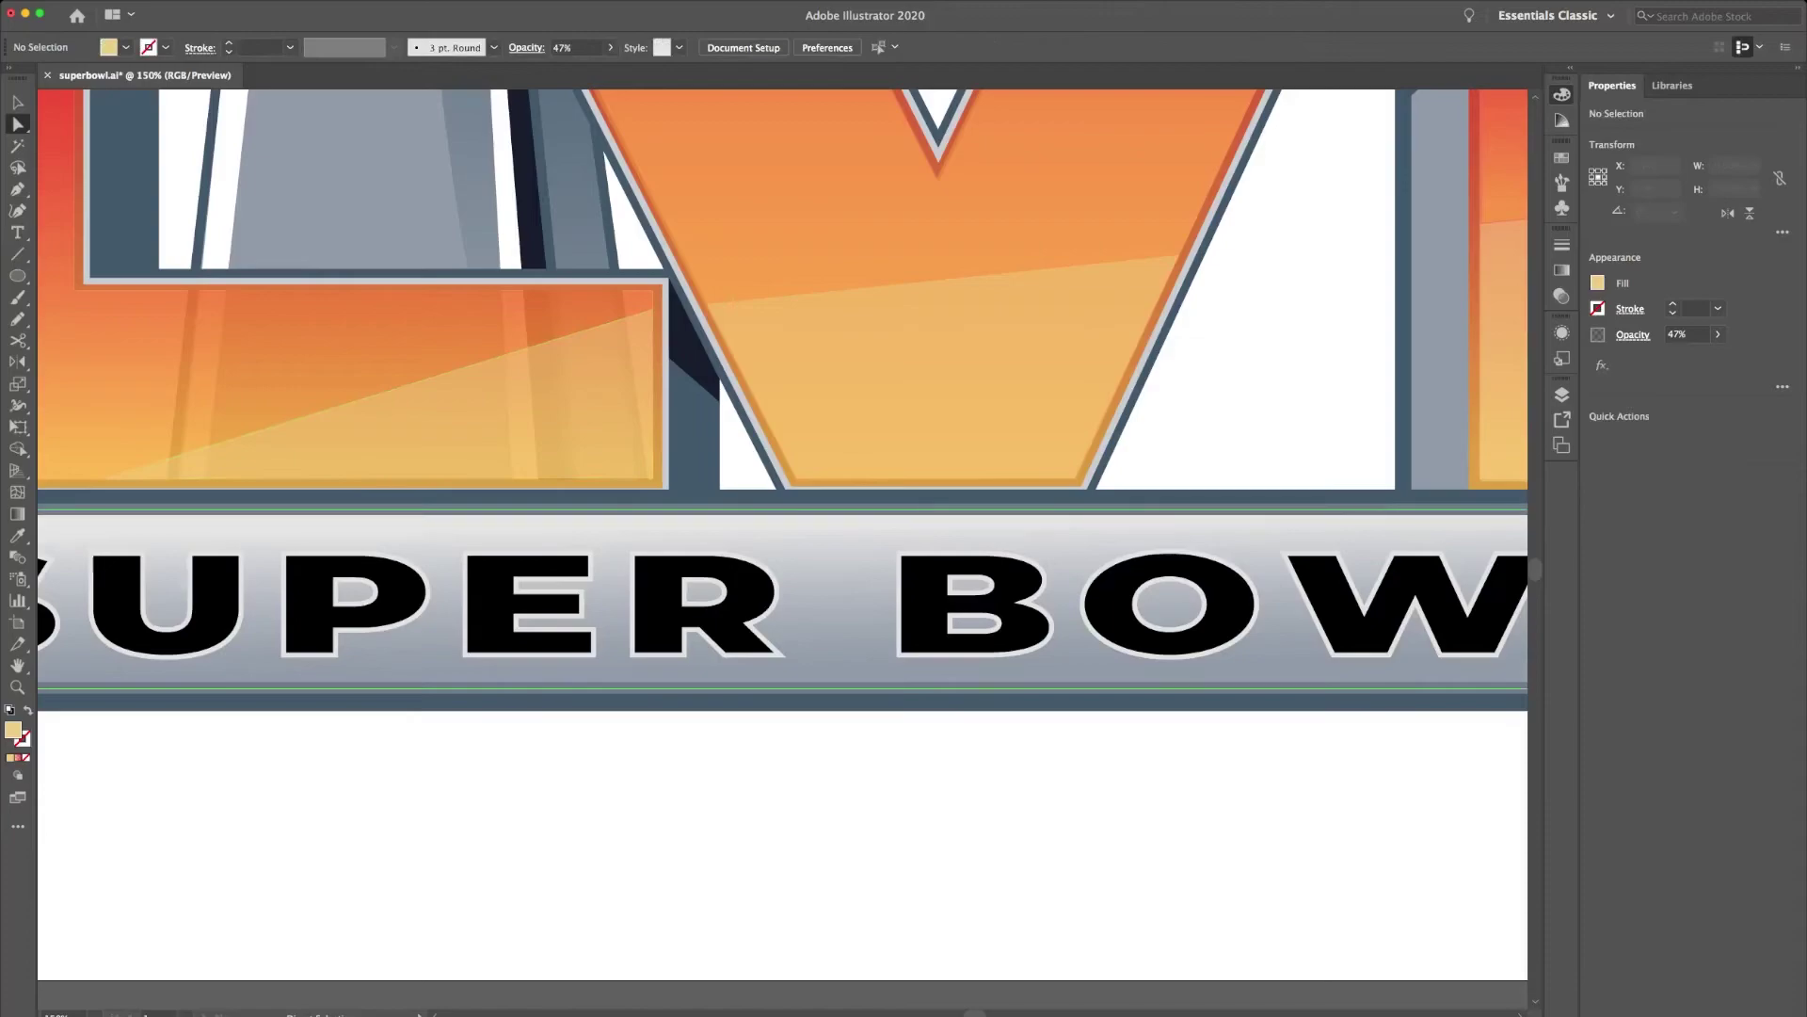
Zoom out to view the whole logo and deselect everything.
{"action": "key", "text": "super+minus"}
{"action": "key", "text": "super+minus"}
{"action": "key", "text": "super+minus"}
{"action": "left_click", "coordinate": [741, 466]}
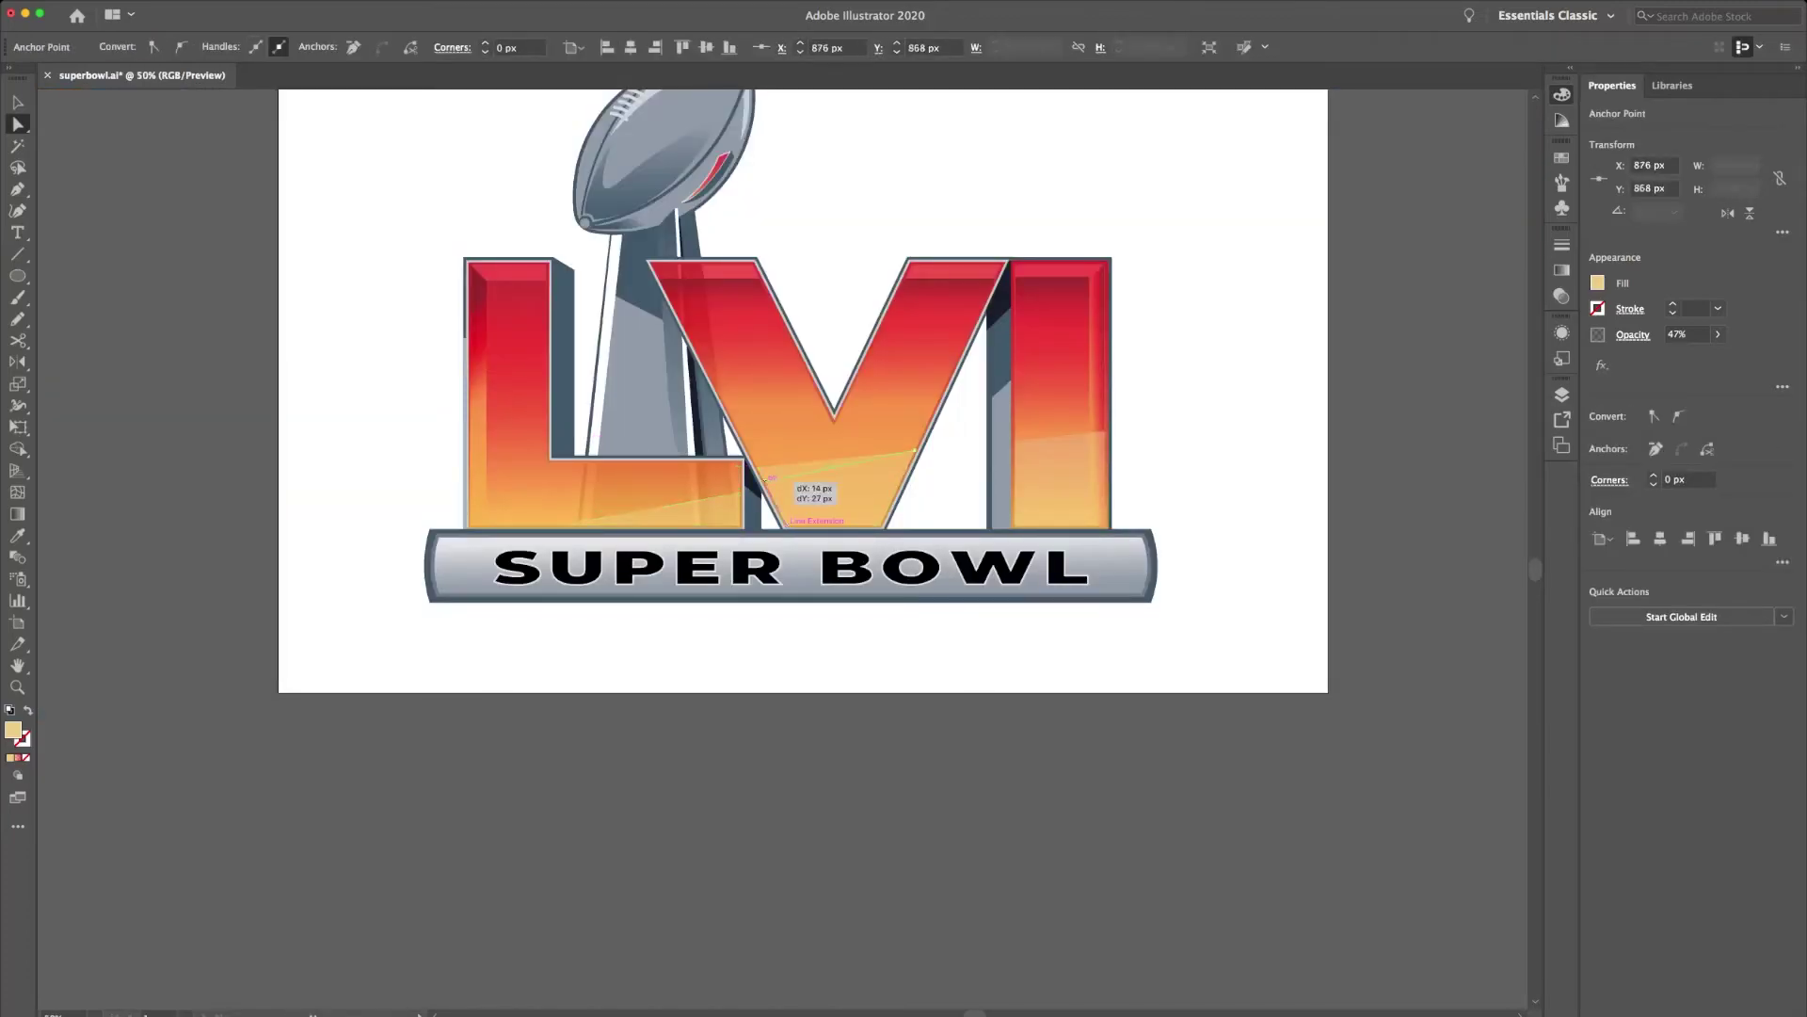
{"action": "key", "text": "super+plus"}
{"action": "key", "text": "super+plus"}
{"action": "key", "text": "super+plus"}
{"action": "key", "text": "super+minus"}
{"action": "key", "text": "super+minus"}
{"action": "key", "text": "super+minus"}
{"action": "key", "text": "super+shift+a"}
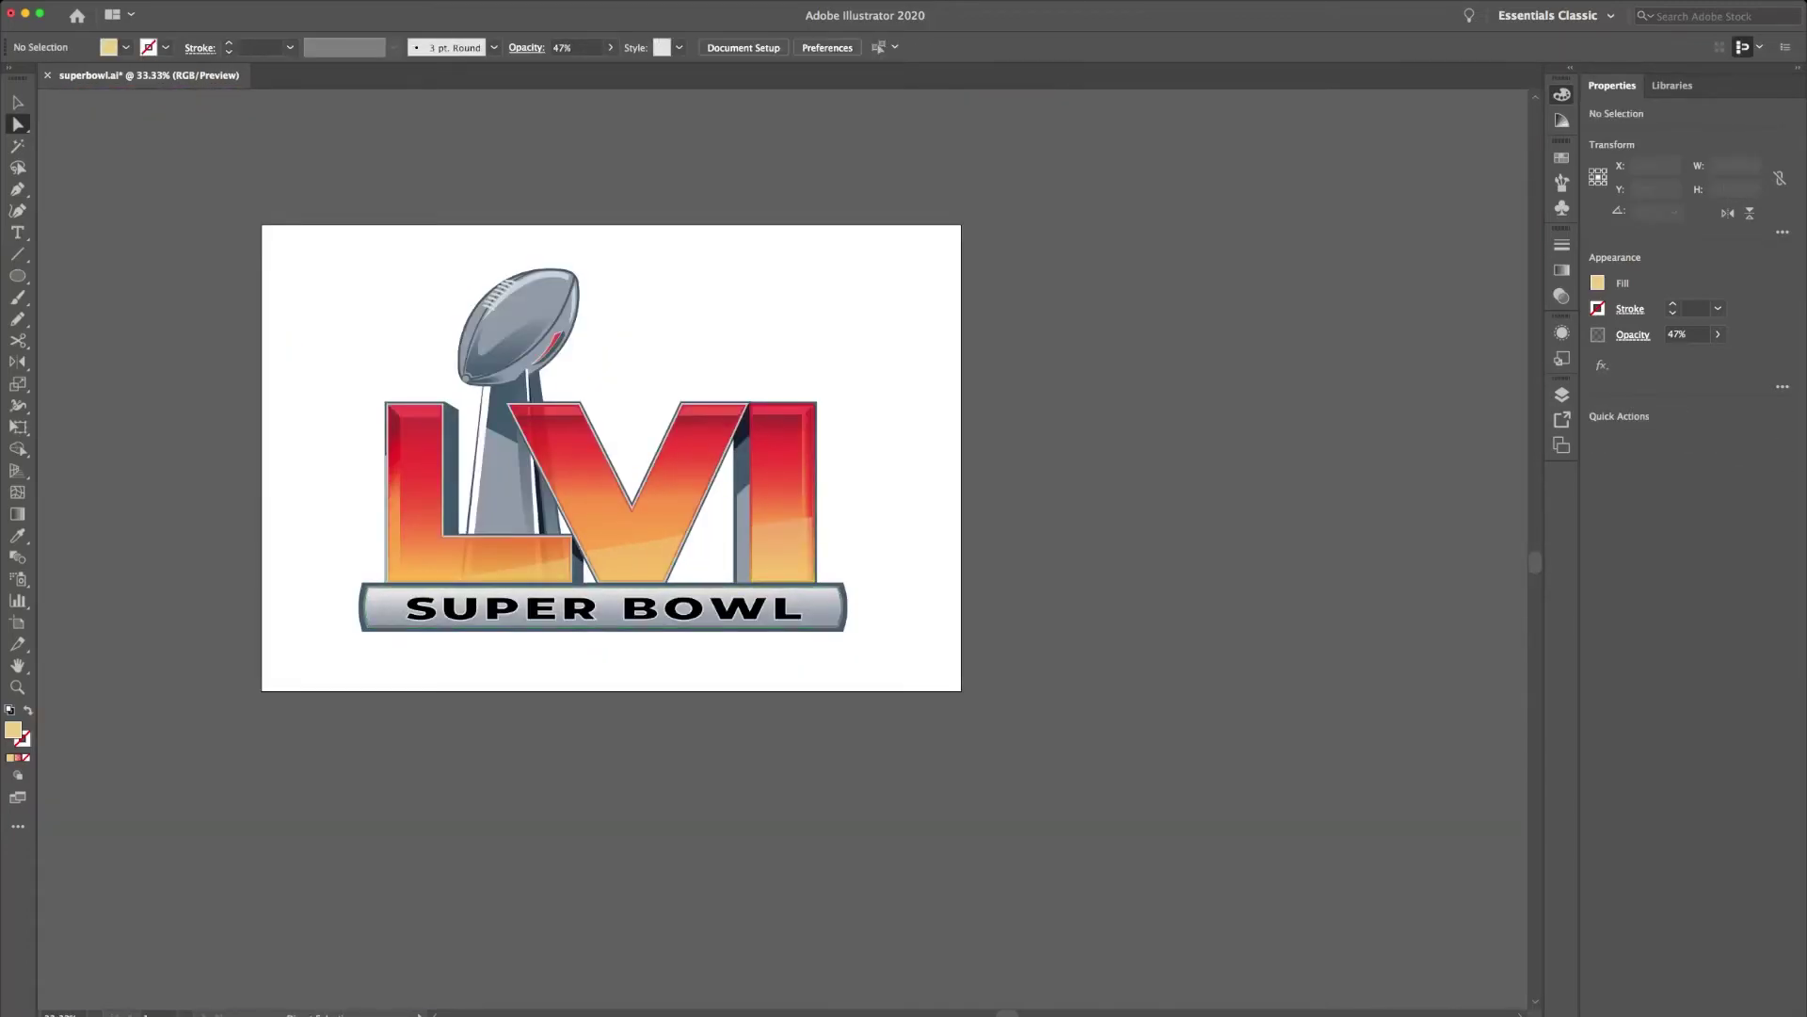
{"action": "scroll", "coordinate": [603, 457], "scroll_direction": "right", "scroll_amount": 1}
{"action": "left_click_drag", "start_coordinate": [446, 344], "coordinate": [527, 344]}
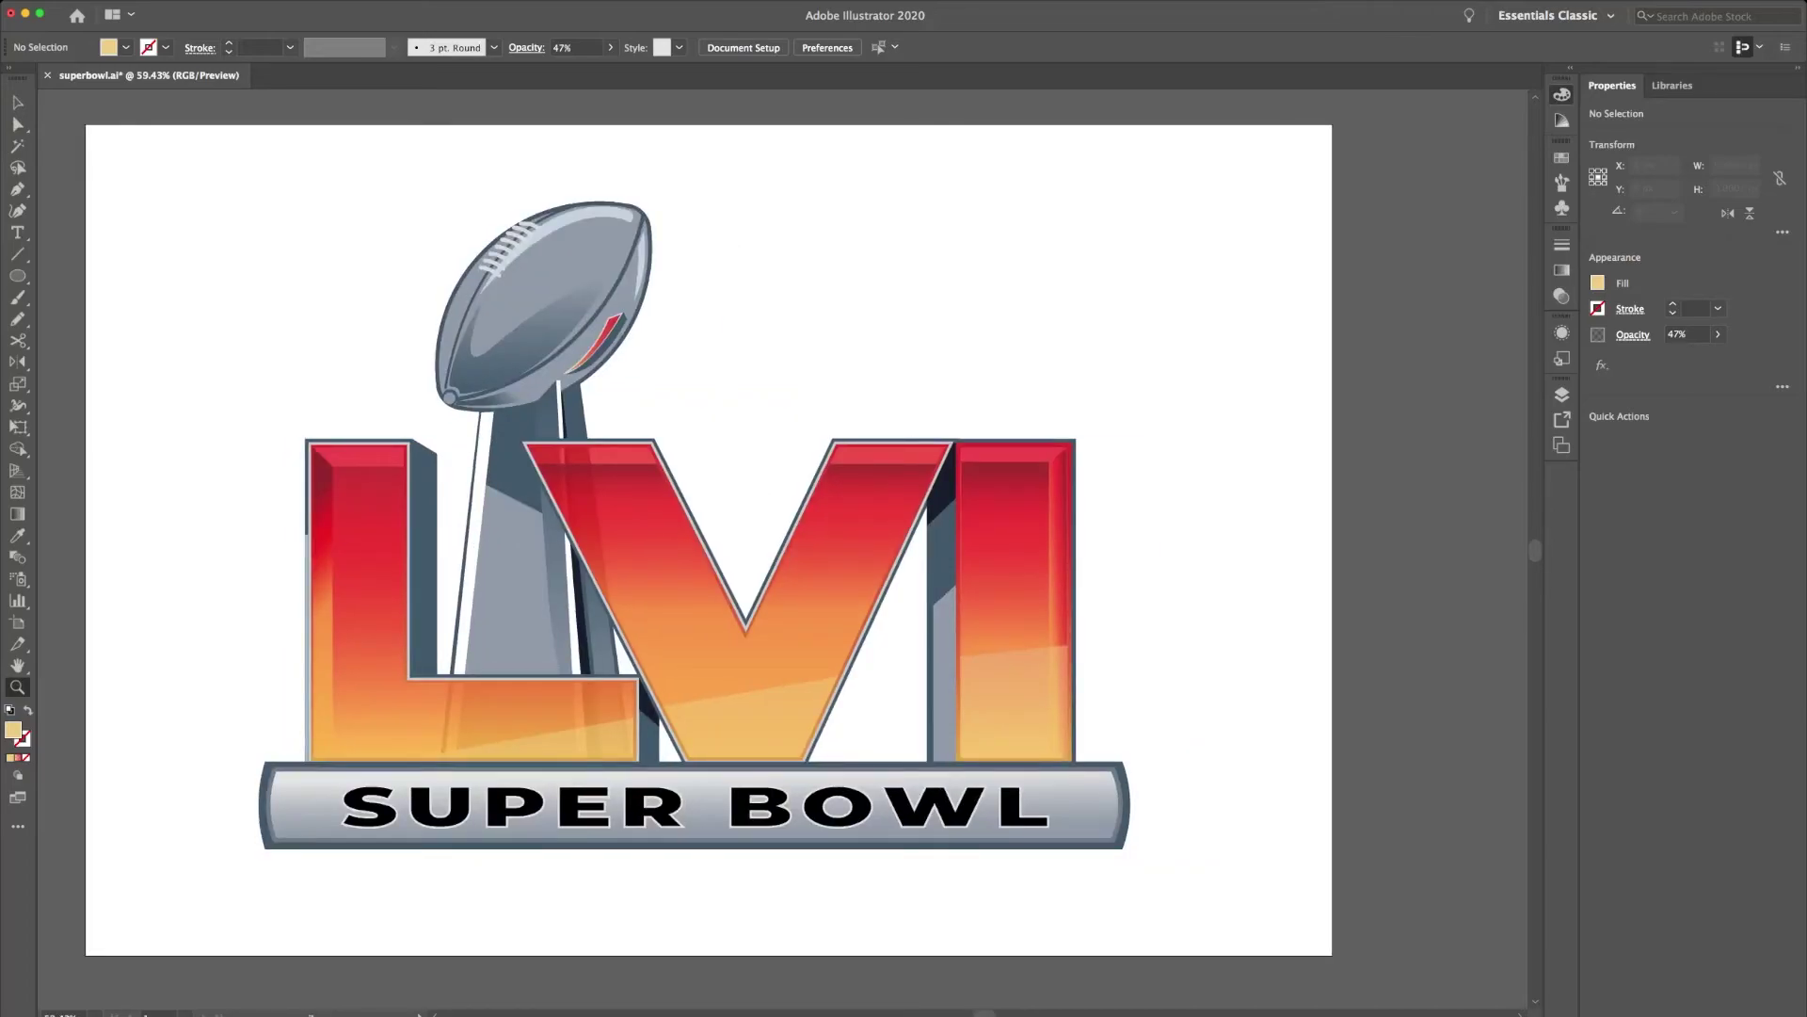
{"action": "scroll", "coordinate": [659, 527], "scroll_direction": "right", "scroll_amount": 3}
Start a palm-frond outline beside the logo with pointed and curved anchors.
{"action": "key", "text": "p"}
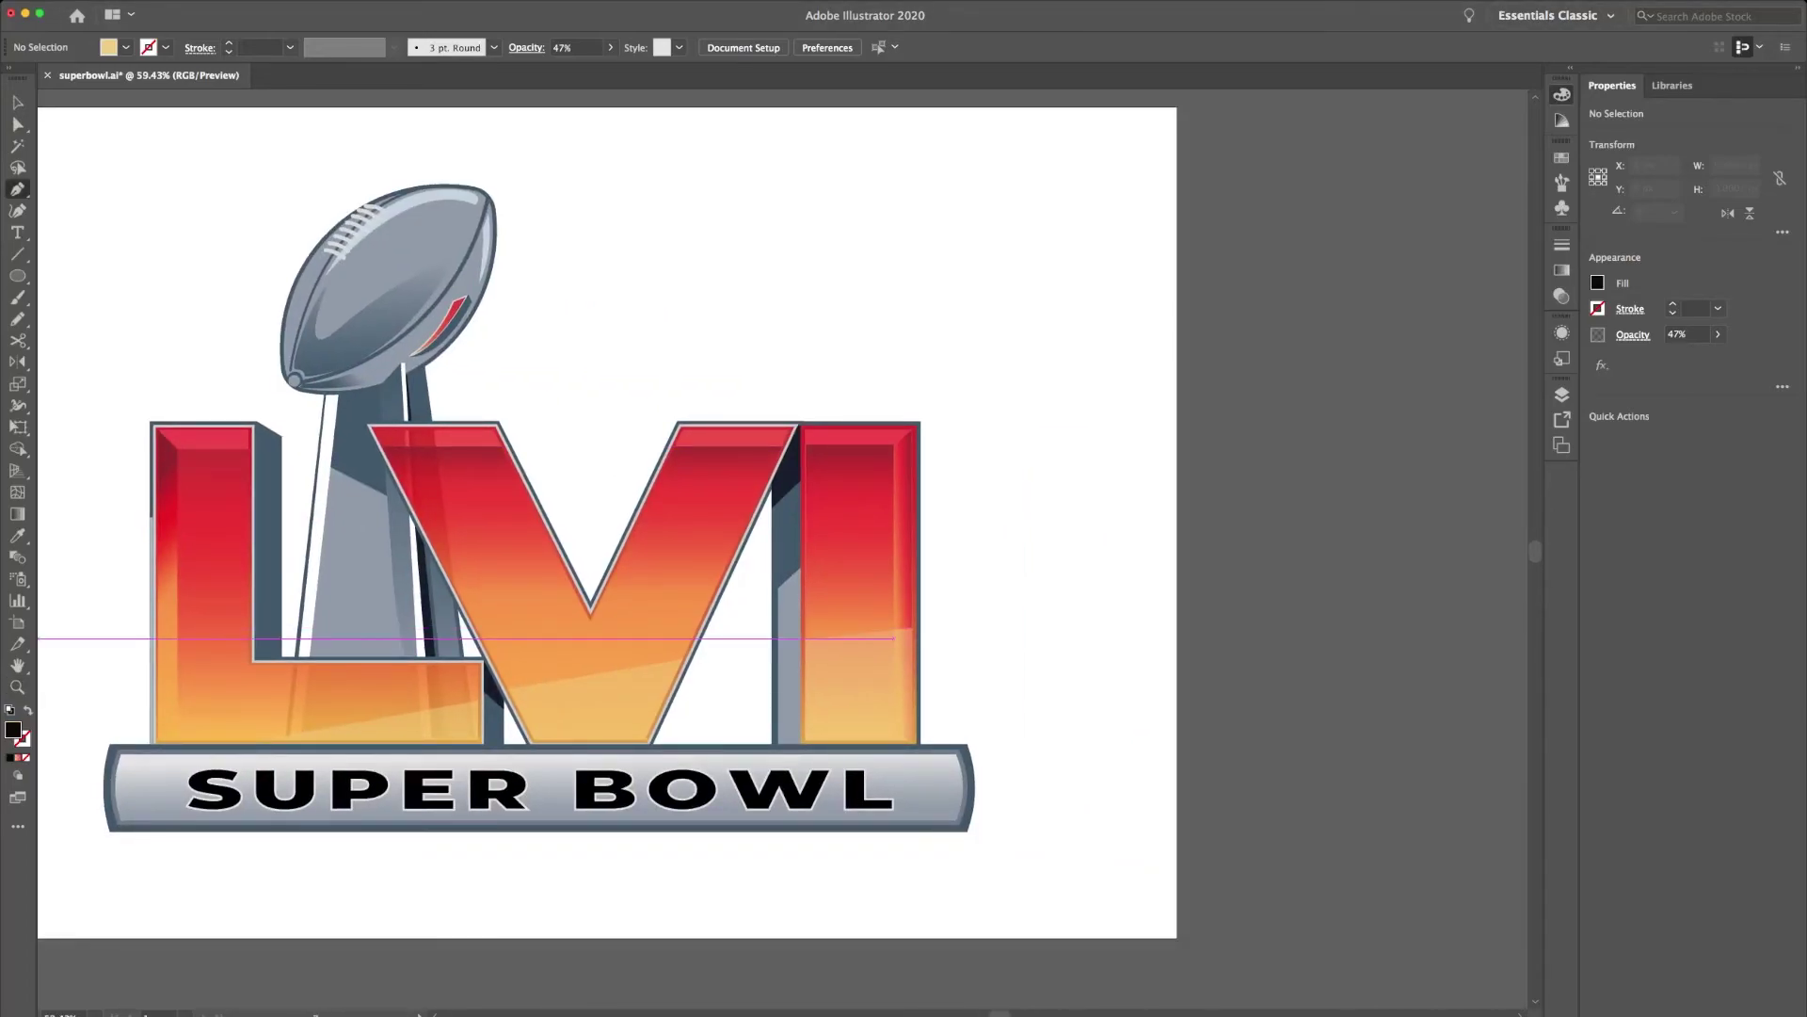
{"action": "key", "text": "shift+x"}
{"action": "left_click", "coordinate": [982, 240]}
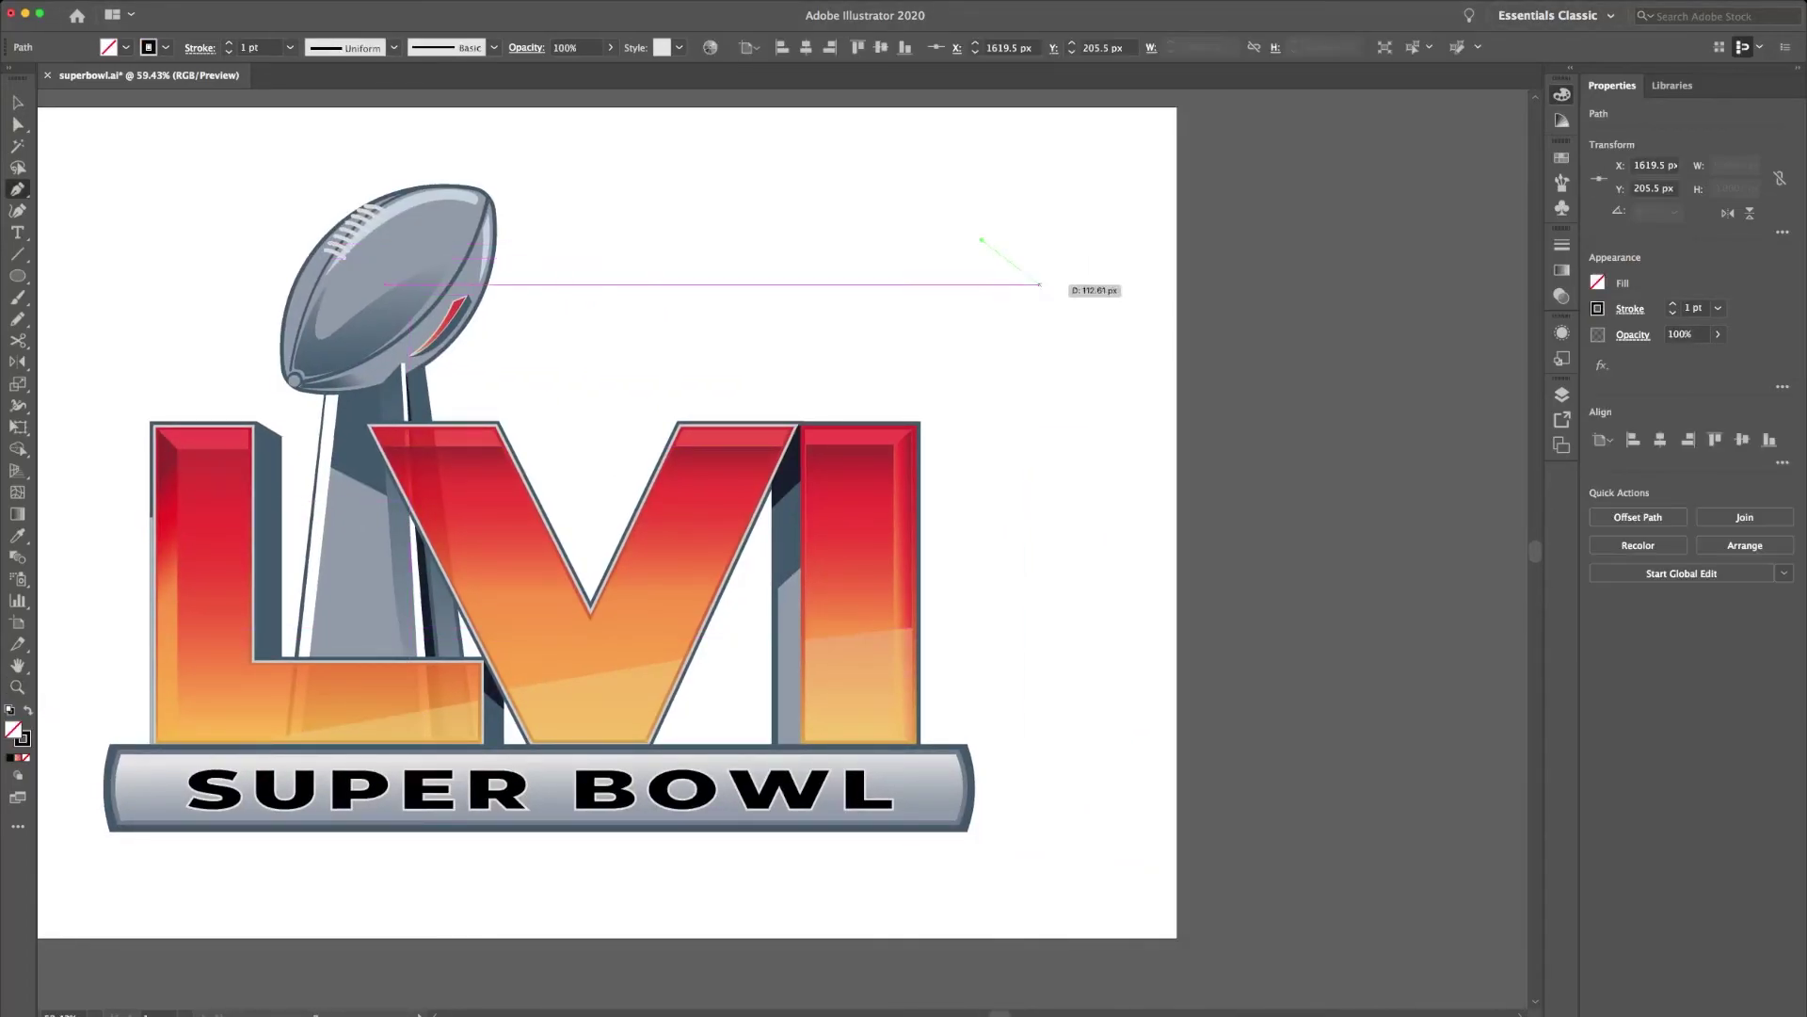
{"action": "left_click", "coordinate": [1041, 282]}
{"action": "mouse_move", "coordinate": [1097, 228]}
{"action": "left_mouse_down"}
{"action": "mouse_move", "coordinate": [1064, 282]}
{"action": "mouse_move", "coordinate": [1212, 313]}
{"action": "left_mouse_up"}
{"action": "left_click", "coordinate": [1064, 281]}
{"action": "left_click", "coordinate": [1142, 279]}
{"action": "left_click", "coordinate": [1212, 400]}
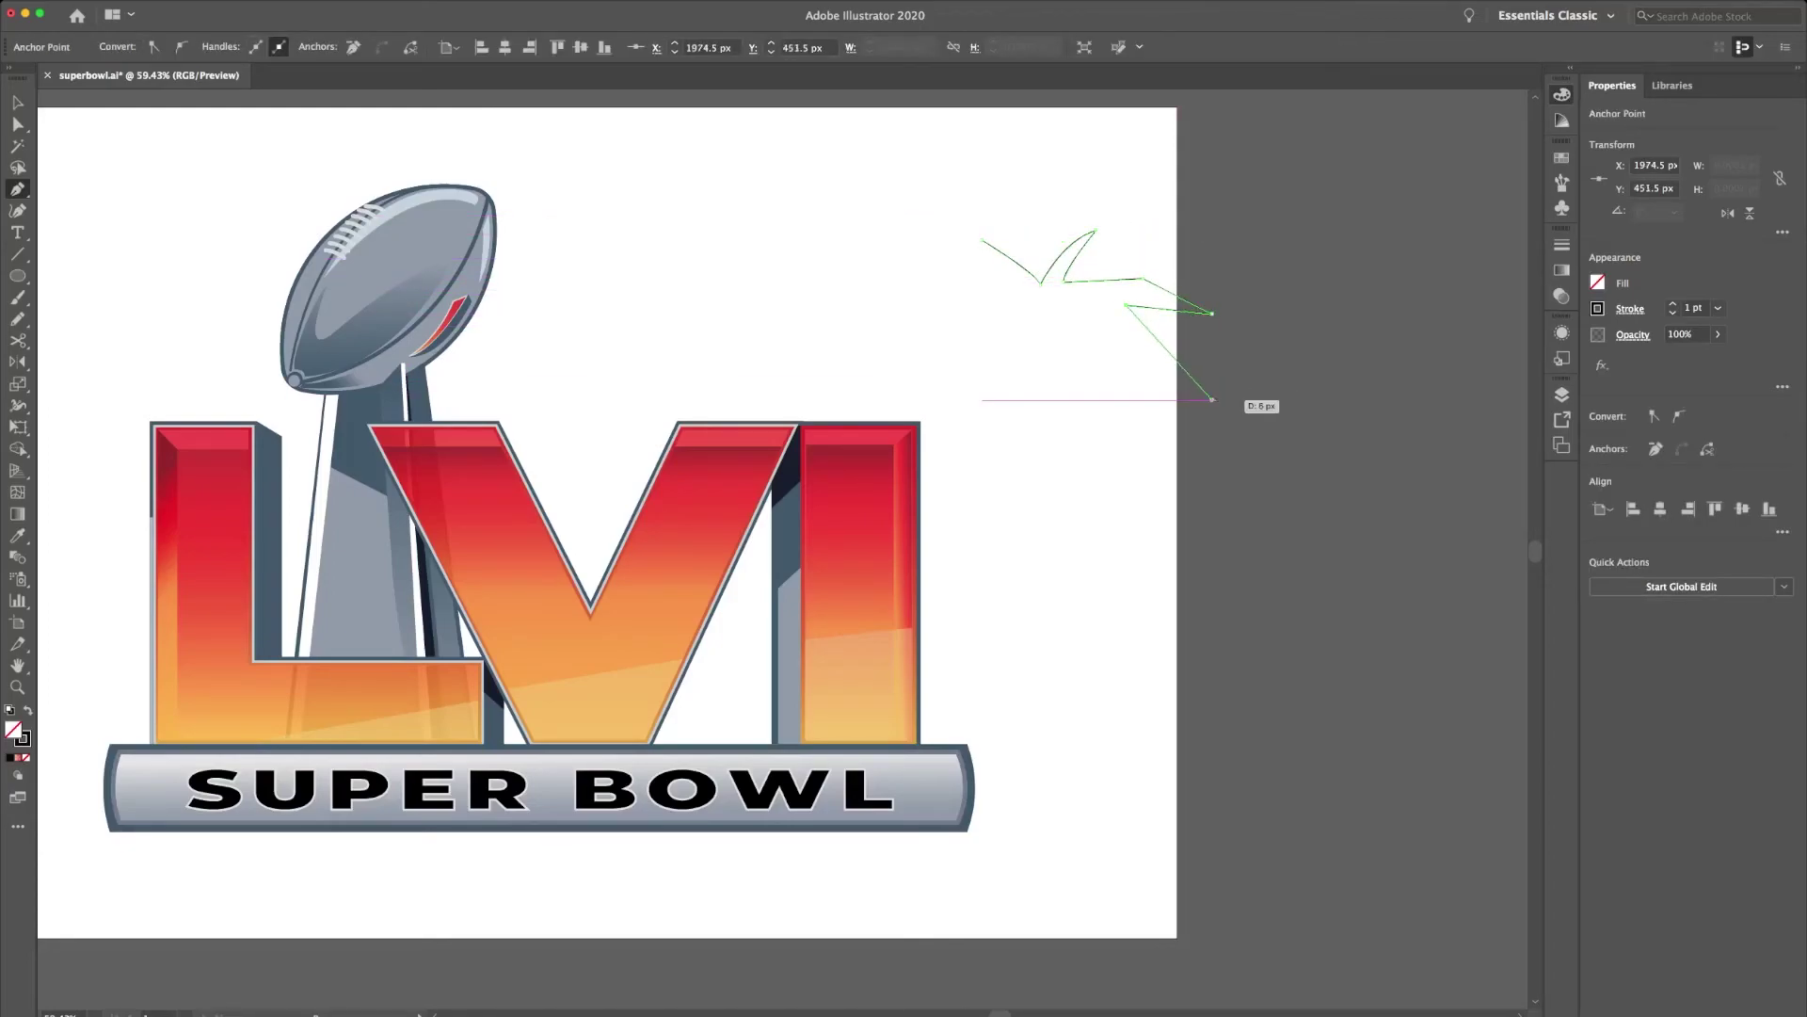
{"action": "left_click", "coordinate": [1122, 357]}
{"action": "left_click", "coordinate": [1160, 435]}
{"action": "left_click_drag", "start_coordinate": [1070, 377], "coordinate": [1045, 410]}
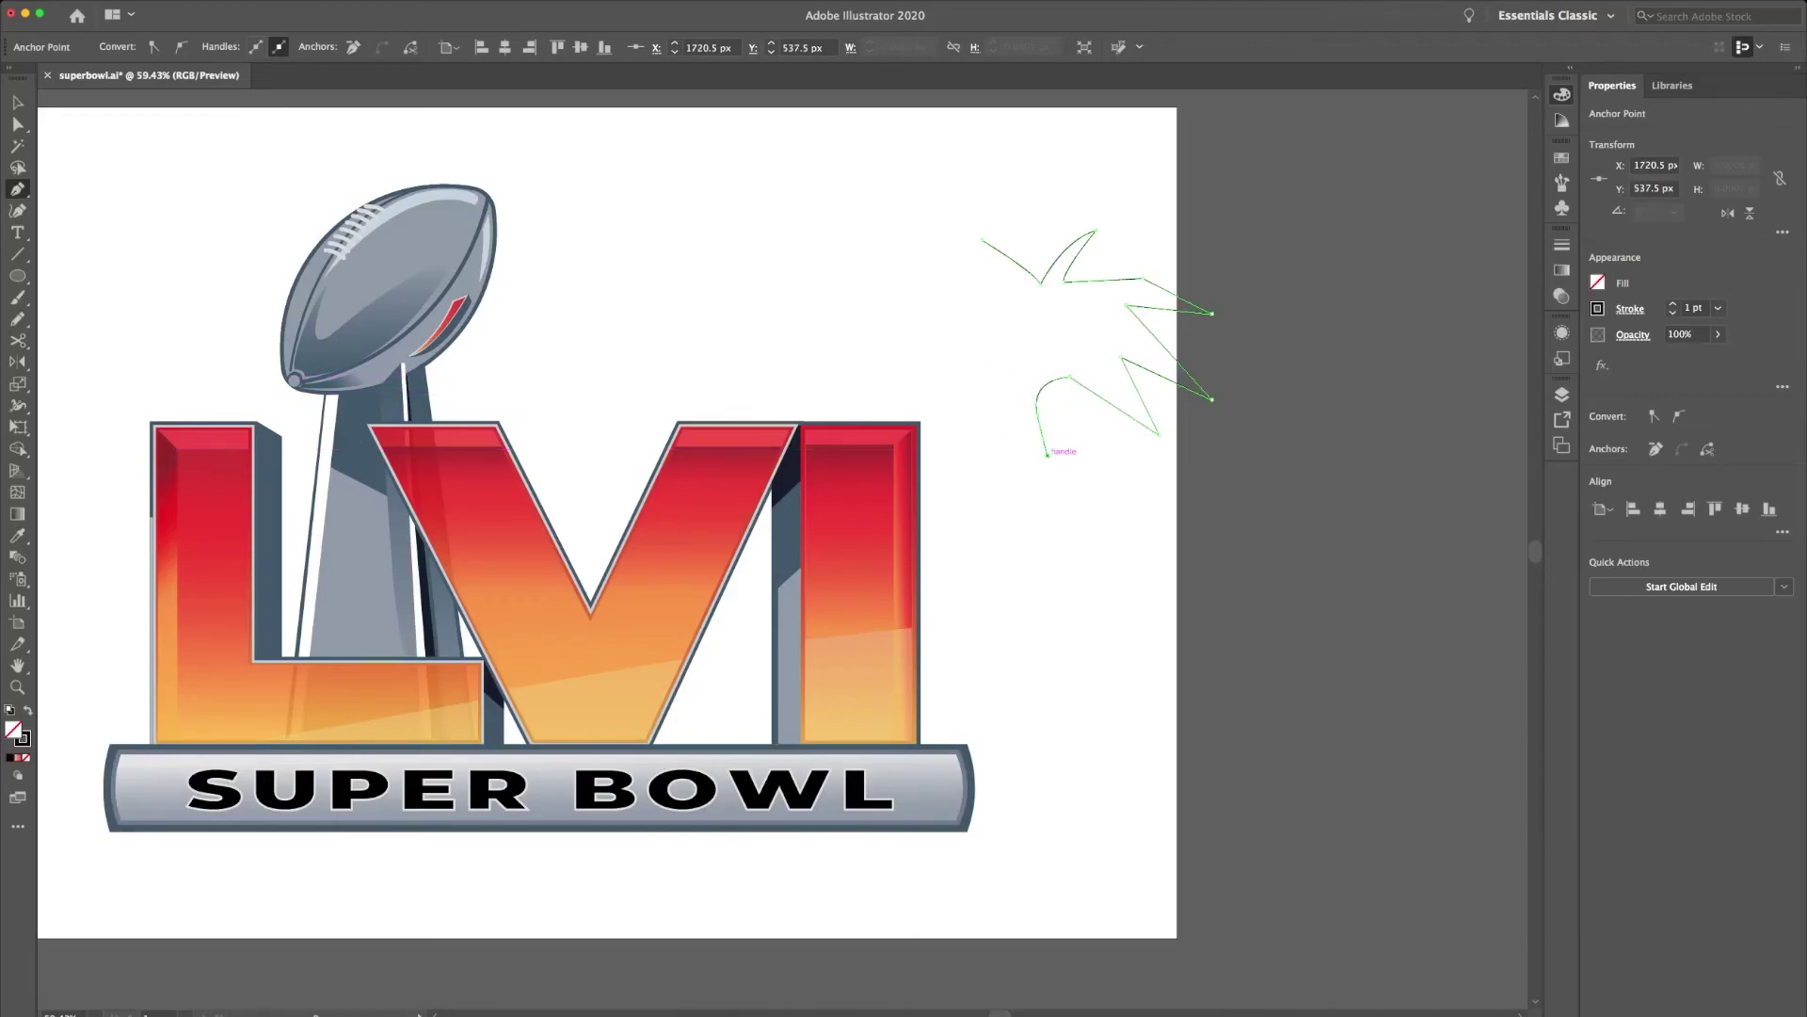
Redraw the frond tip, add the lower and left fronds, and fill the palm solid black.
{"action": "key", "text": "ctrl+z"}
{"action": "key", "text": "ctrl+z"}
{"action": "key", "text": "ctrl+z"}
{"action": "mouse_move", "coordinate": [1234, 355]}
{"action": "left_mouse_down"}
{"action": "mouse_move", "coordinate": [1167, 311]}
{"action": "mouse_move", "coordinate": [1205, 394]}
{"action": "mouse_move", "coordinate": [1169, 442]}
{"action": "mouse_move", "coordinate": [999, 509]}
{"action": "left_mouse_up"}
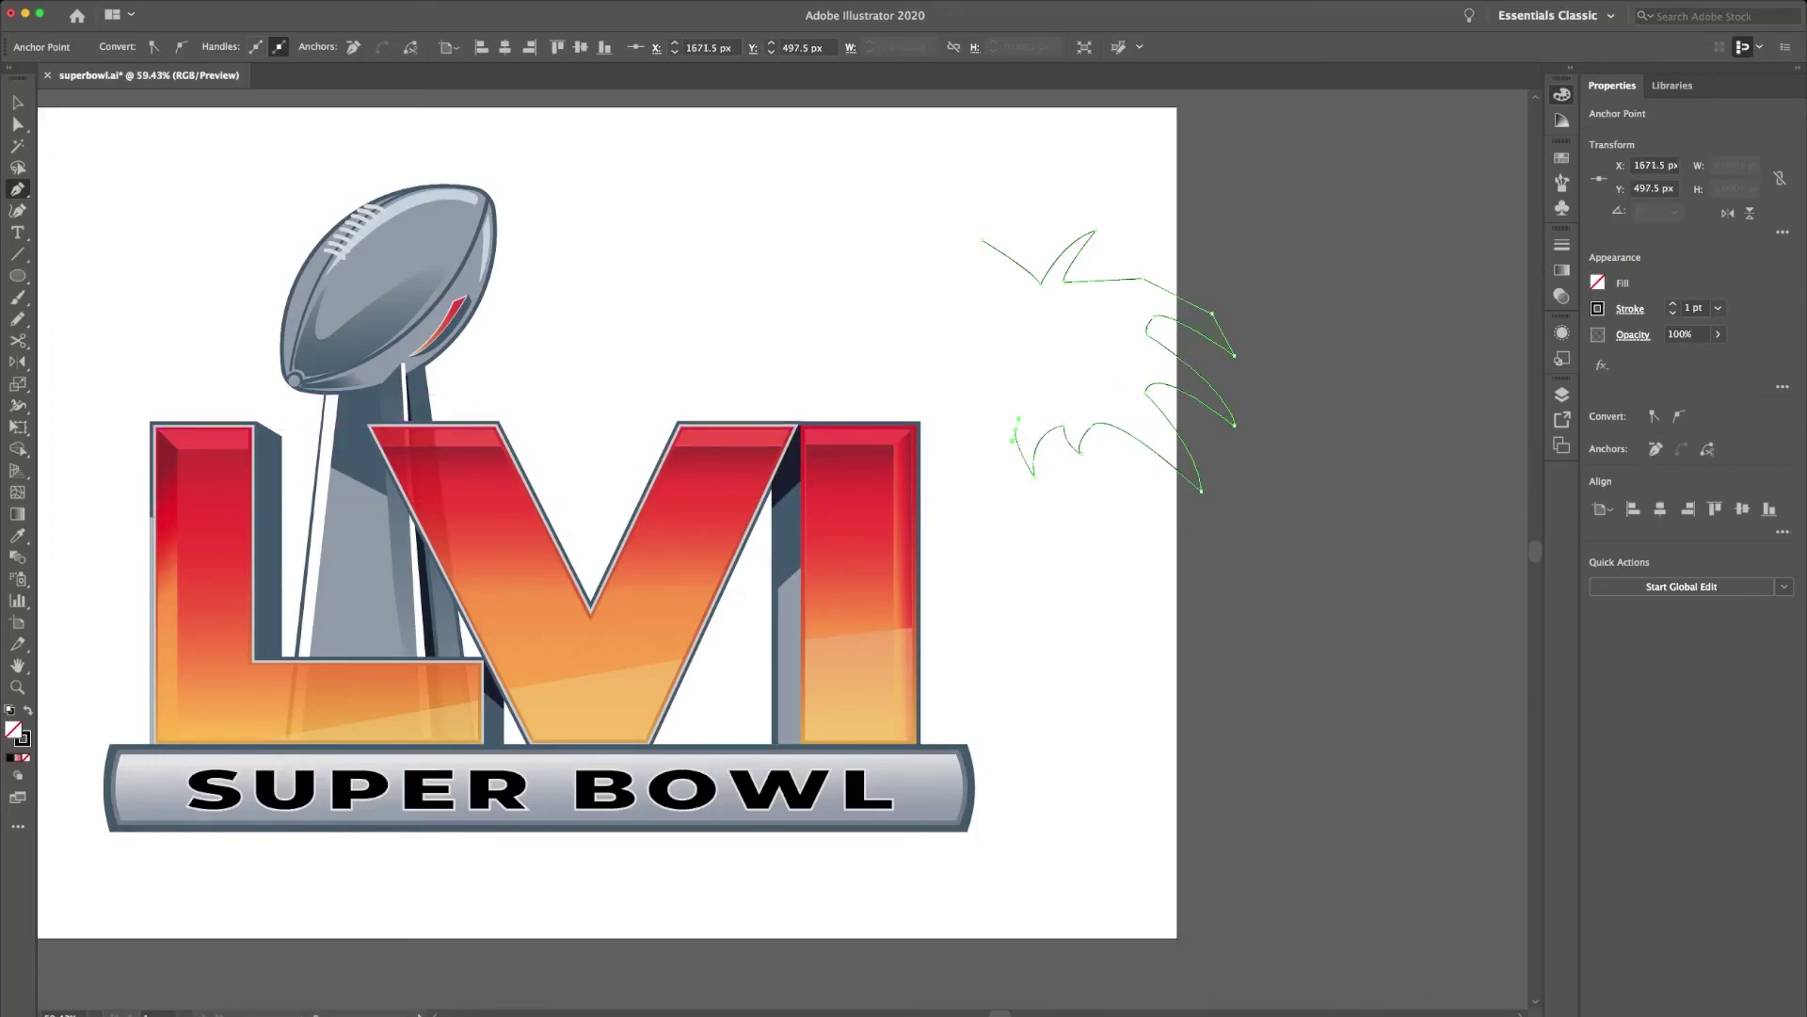
{"action": "left_click_drag", "start_coordinate": [981, 537], "coordinate": [946, 388]}
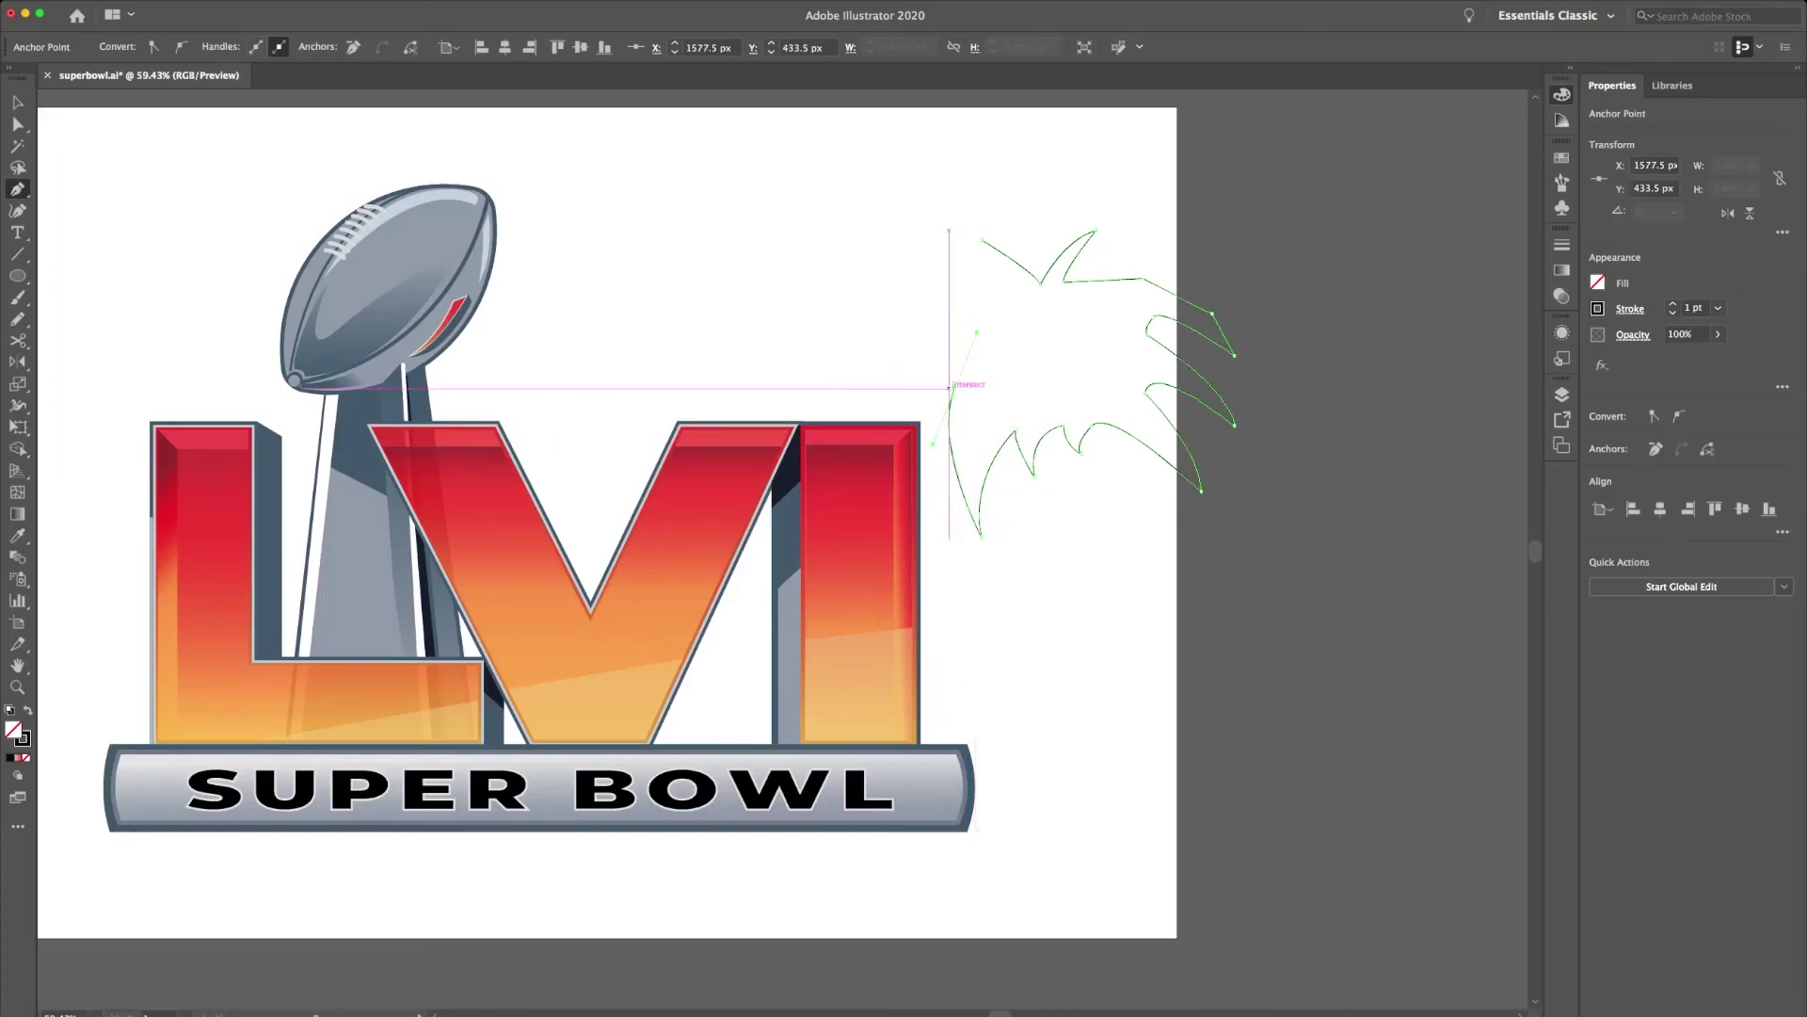
{"action": "left_click_drag", "start_coordinate": [909, 454], "coordinate": [984, 332]}
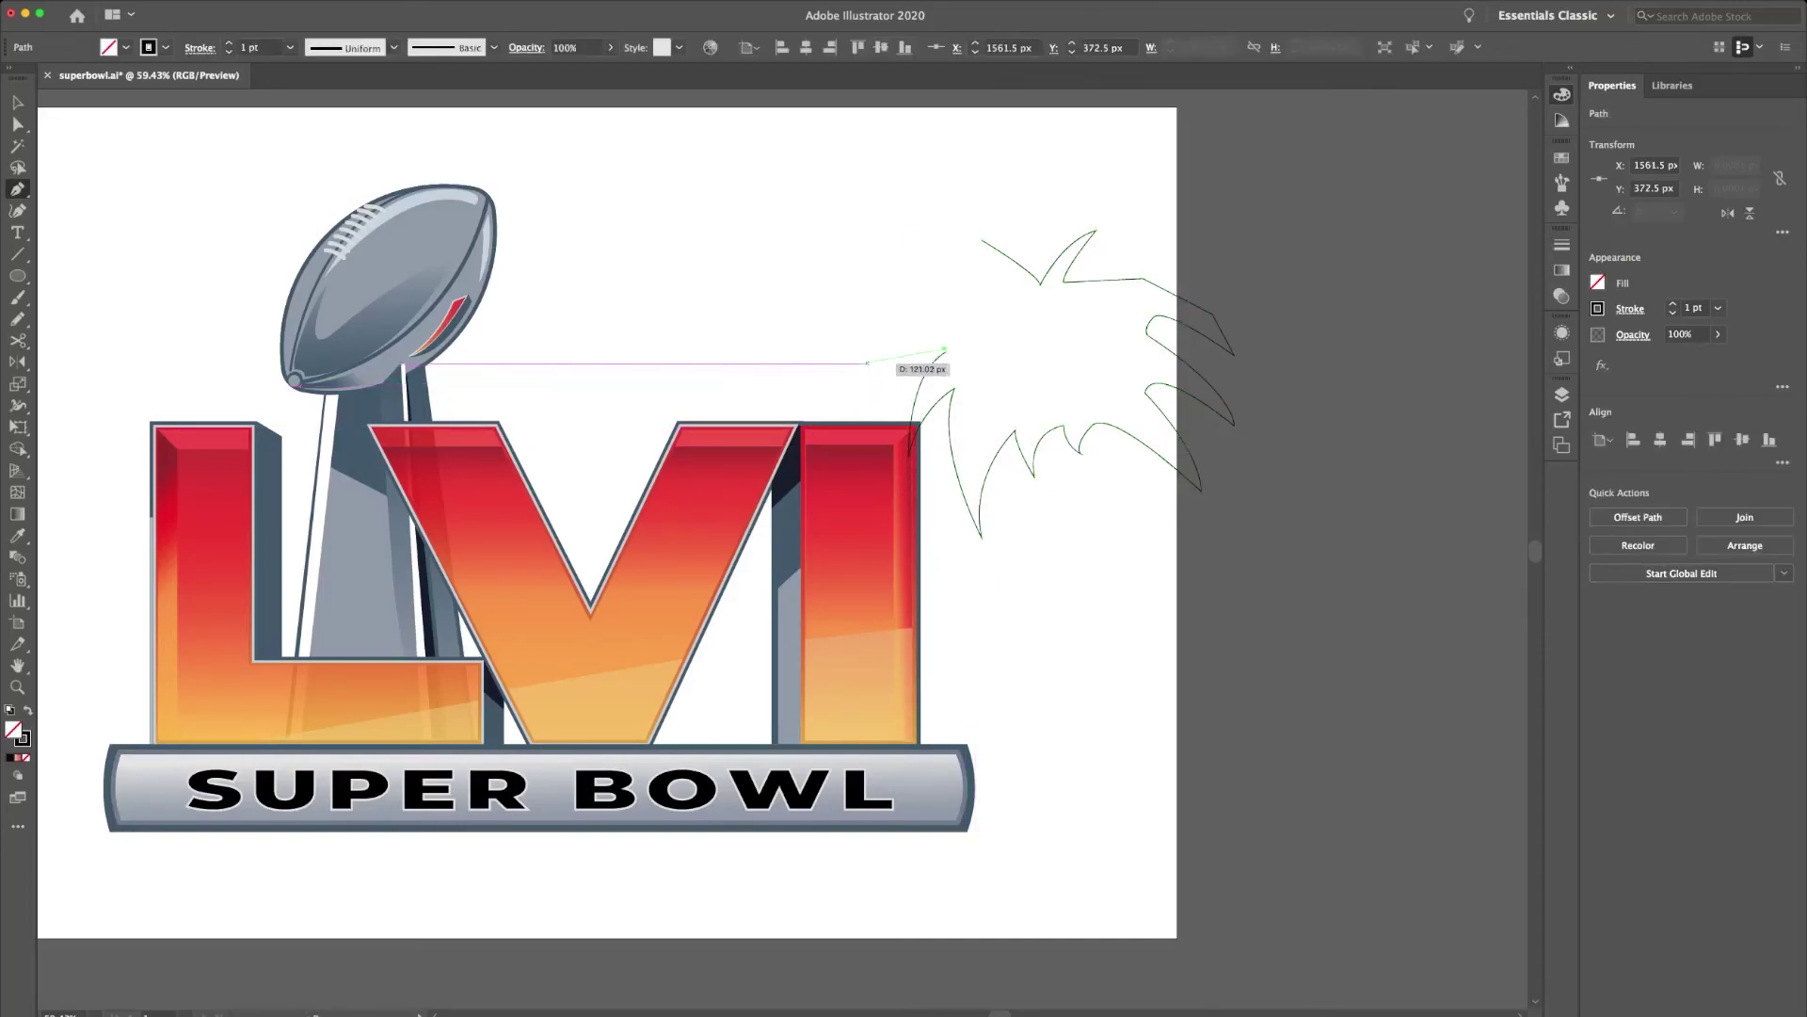
{"action": "mouse_move", "coordinate": [887, 379]}
{"action": "left_mouse_down"}
{"action": "mouse_move", "coordinate": [951, 306]}
{"action": "mouse_move", "coordinate": [1011, 300]}
{"action": "mouse_move", "coordinate": [993, 254]}
{"action": "left_mouse_up"}
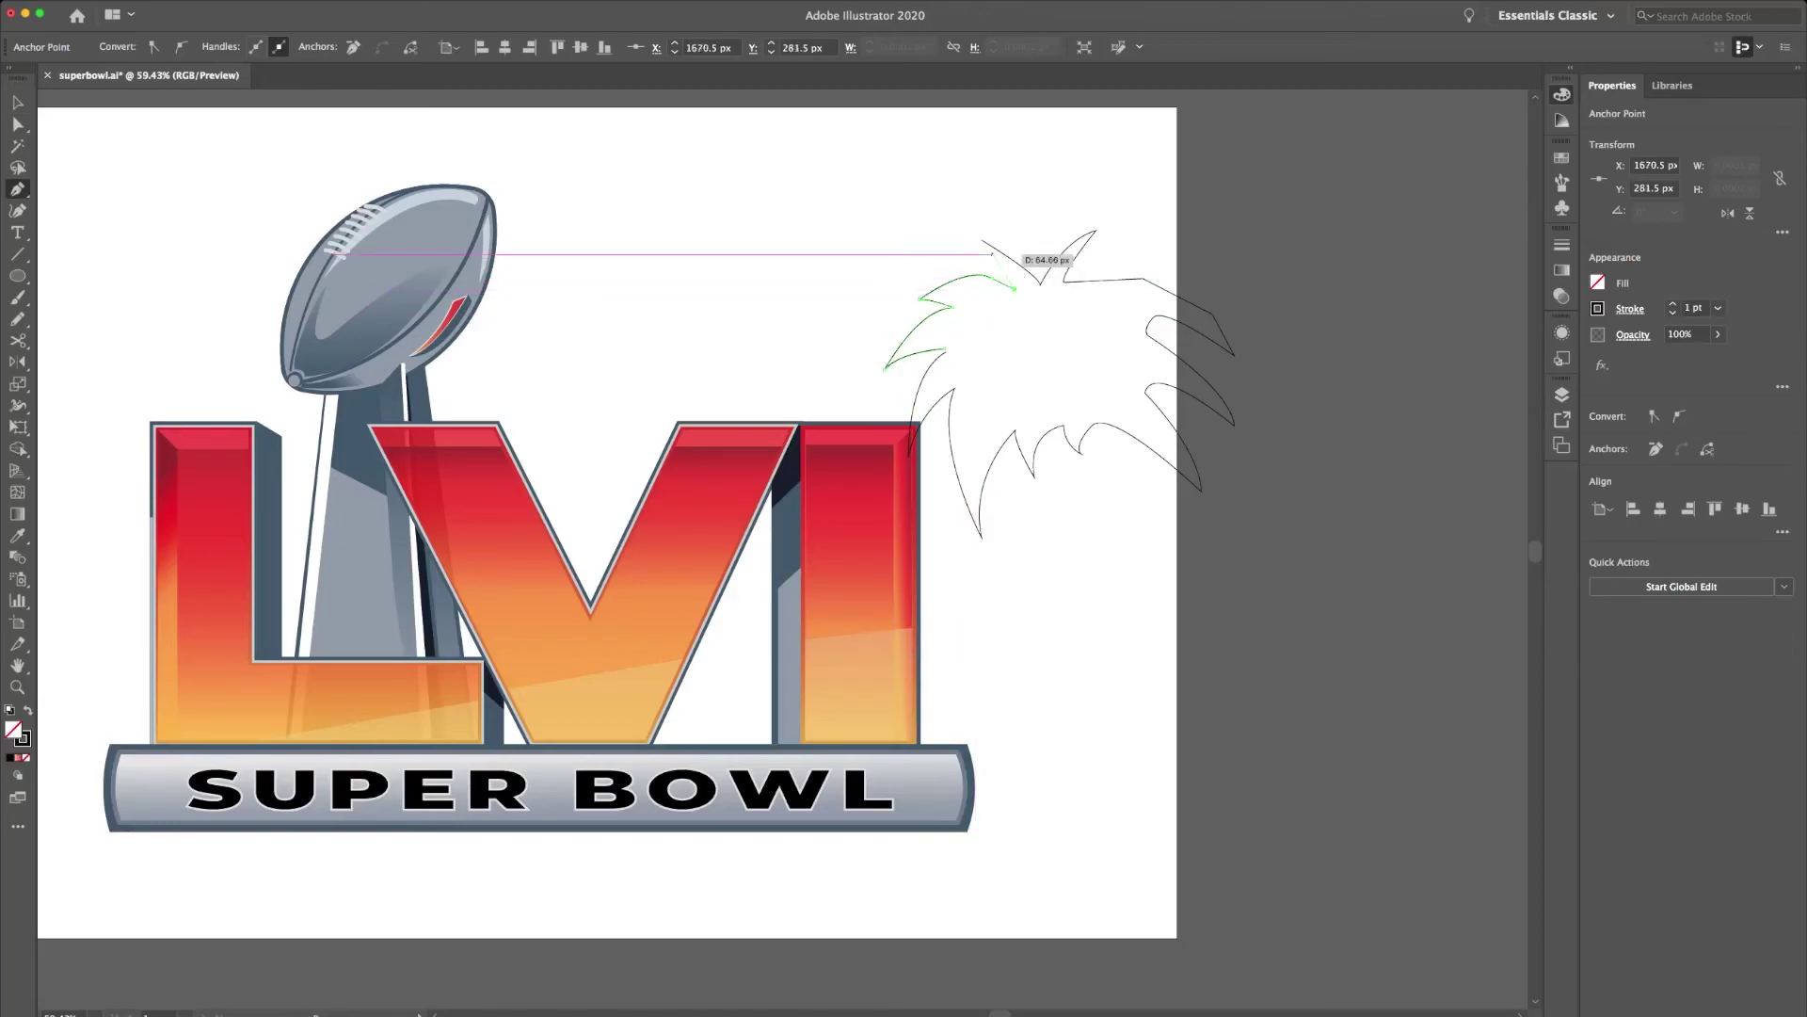
{"action": "key", "text": "shift+x"}
Shrink the palm tree to about half size and move it over the I.
{"action": "scroll", "coordinate": [1028, 924], "scroll_direction": "down", "scroll_amount": 3}
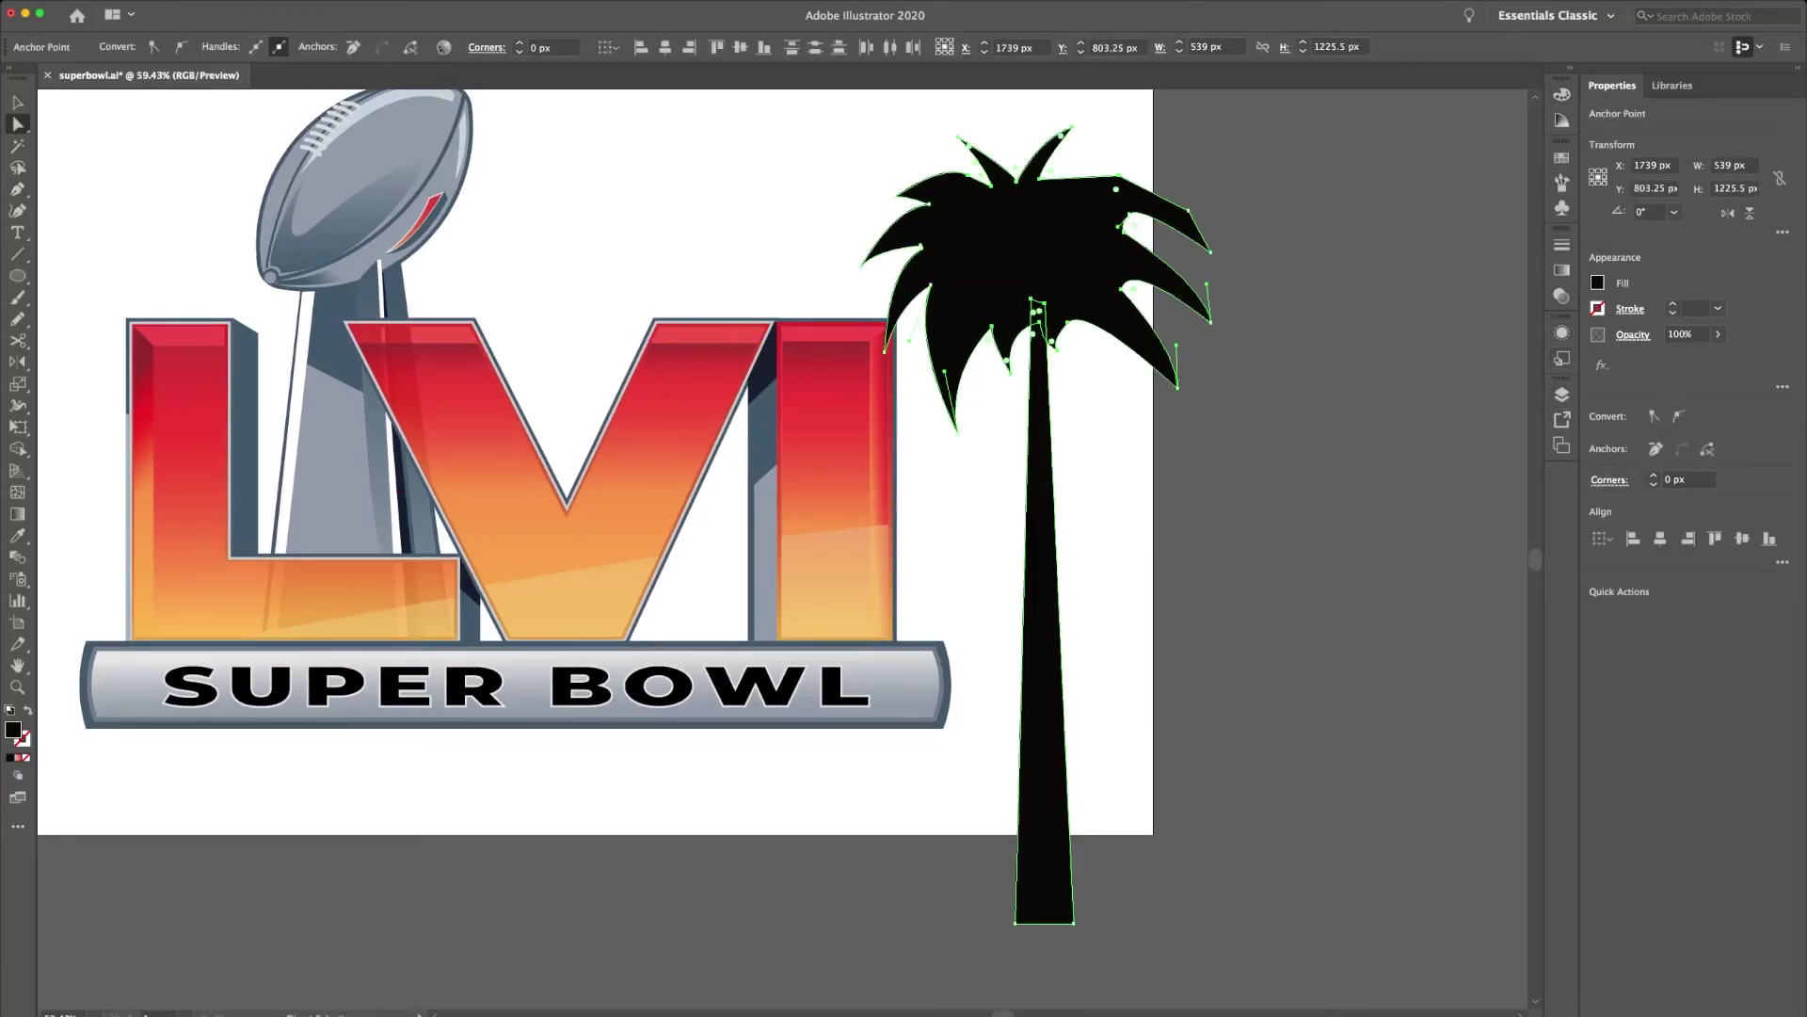
{"action": "key", "text": "v"}
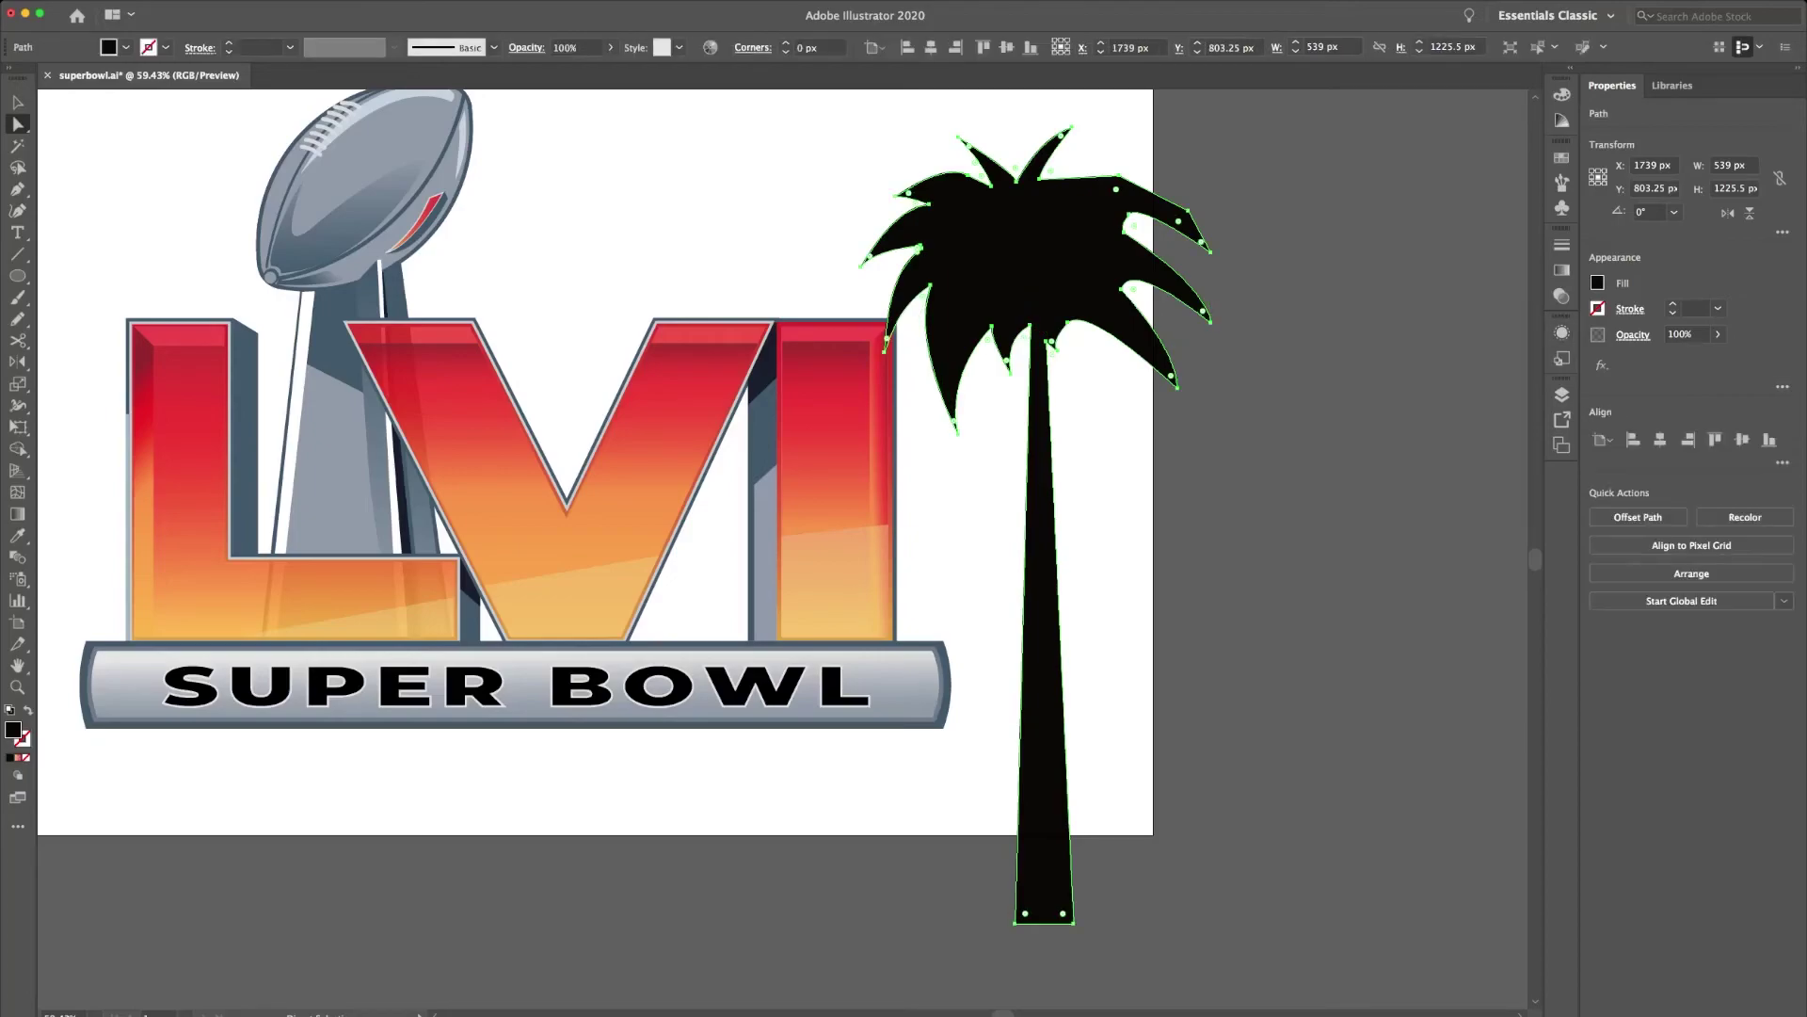
{"action": "left_click_drag", "start_coordinate": [1211, 923], "coordinate": [1129, 739]}
{"action": "left_click_drag", "start_coordinate": [1039, 565], "coordinate": [787, 591]}
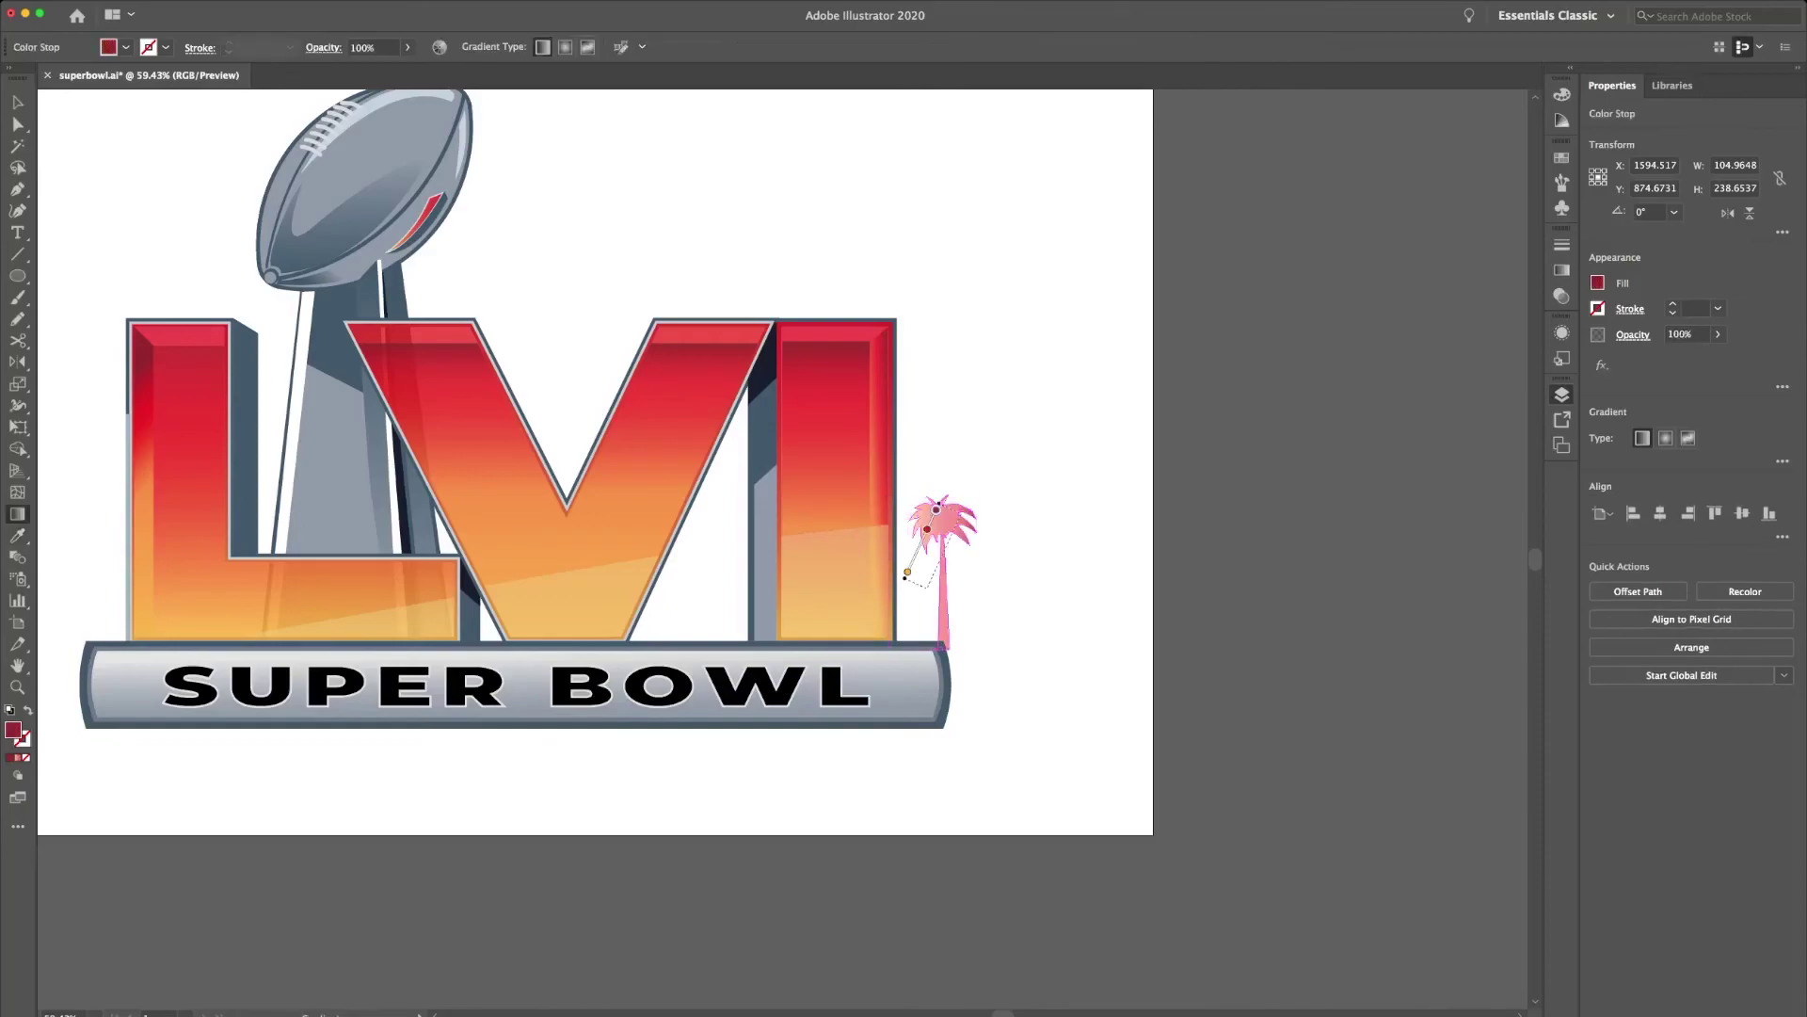
Move a copy of the palm tree from the I into the bottom of the V.
{"action": "key", "text": "ctrl+1"}
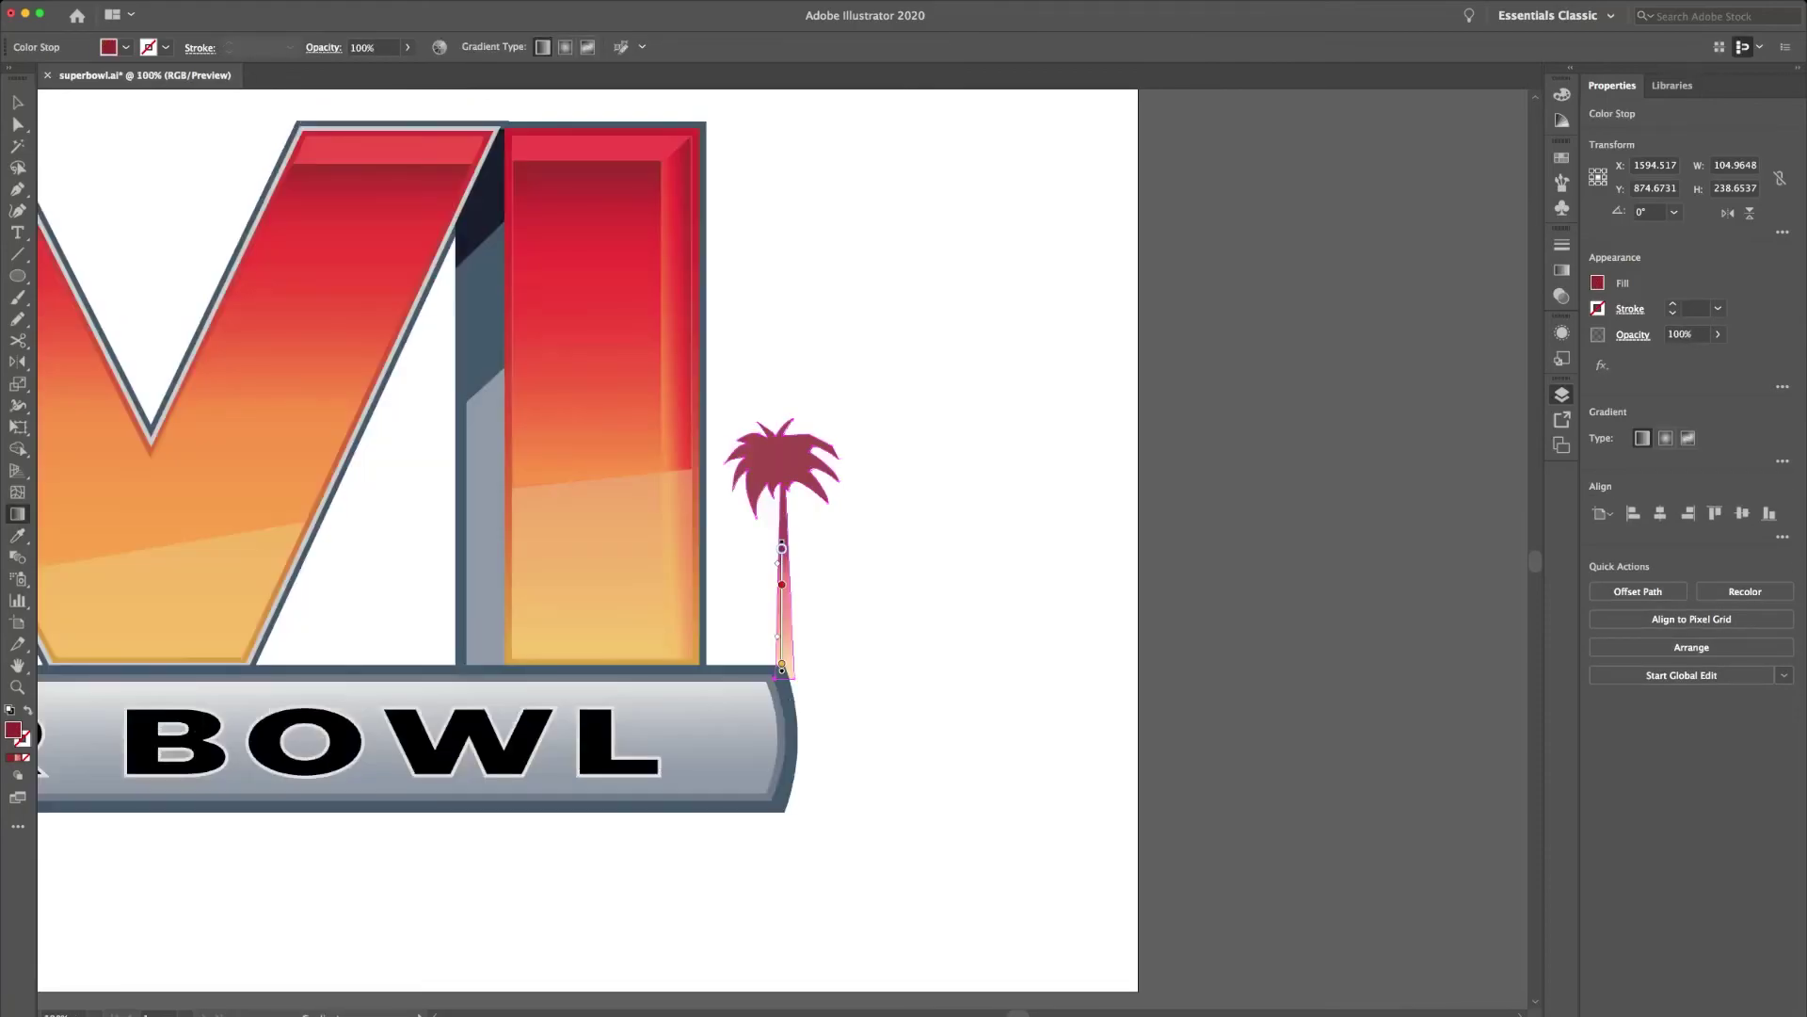
{"action": "key", "text": "v"}
{"action": "key", "text": "ctrl+shift+a"}
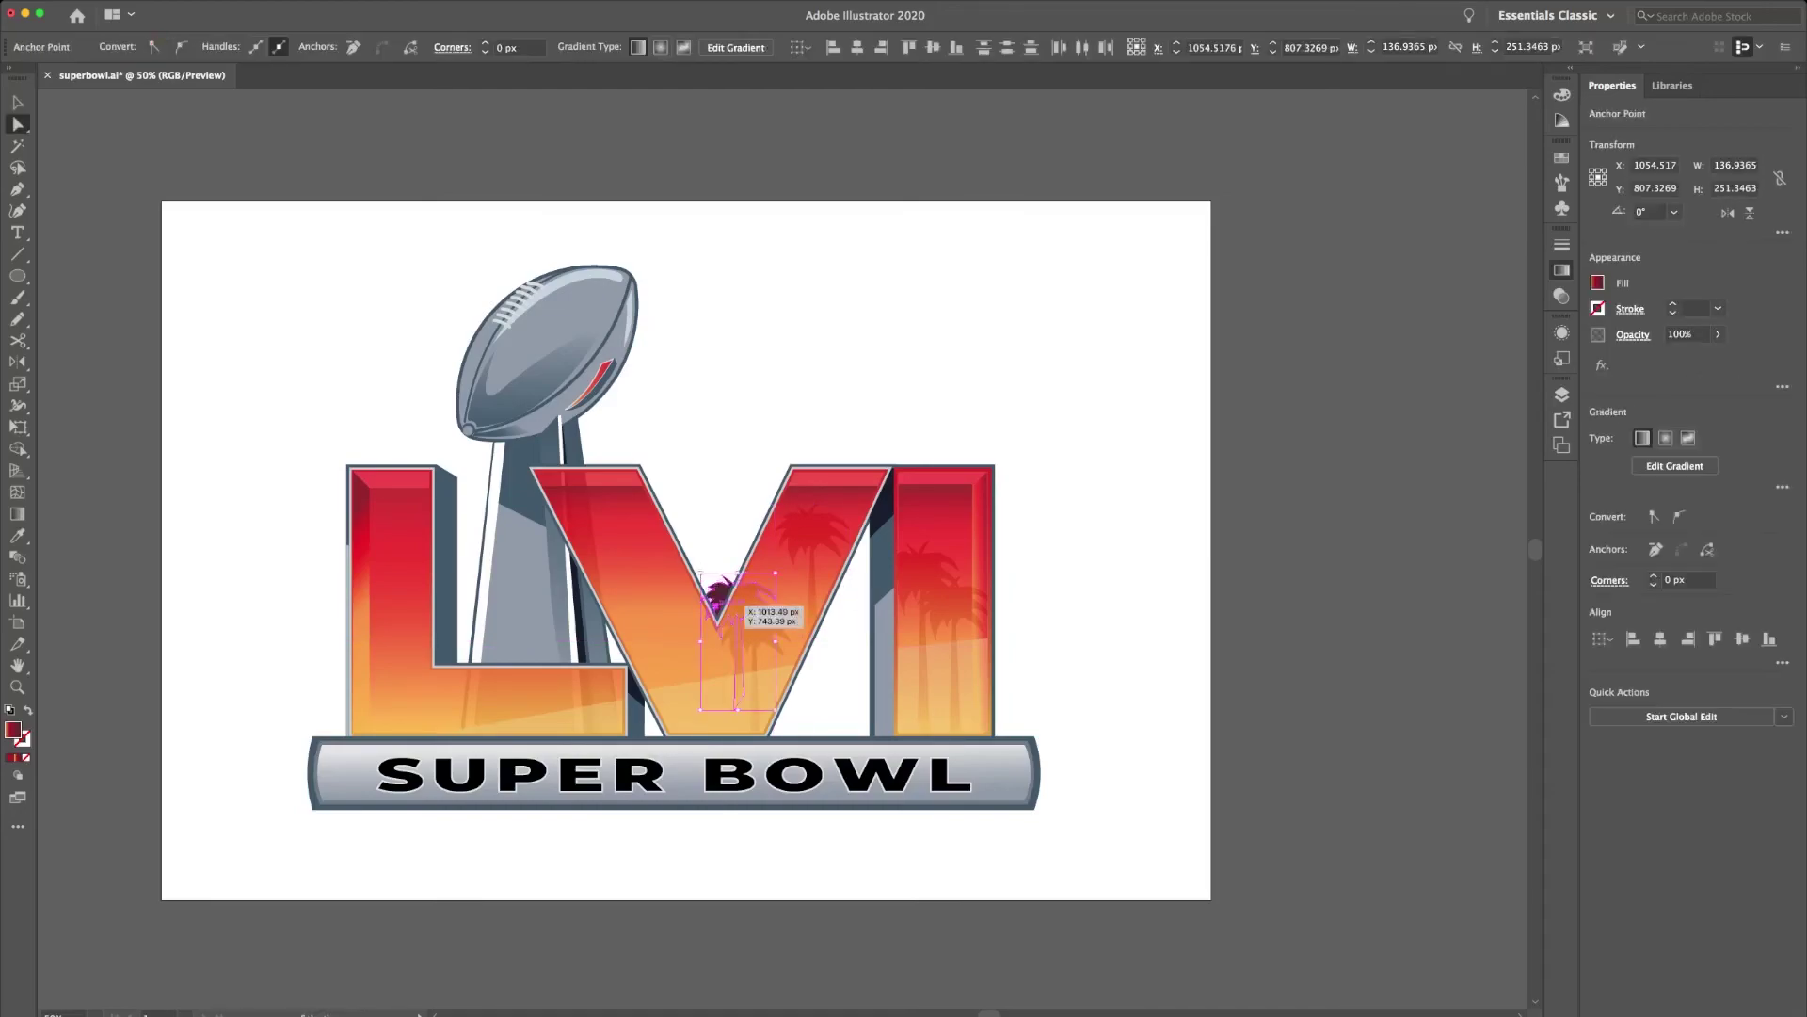
{"action": "left_click", "coordinate": [928, 589]}
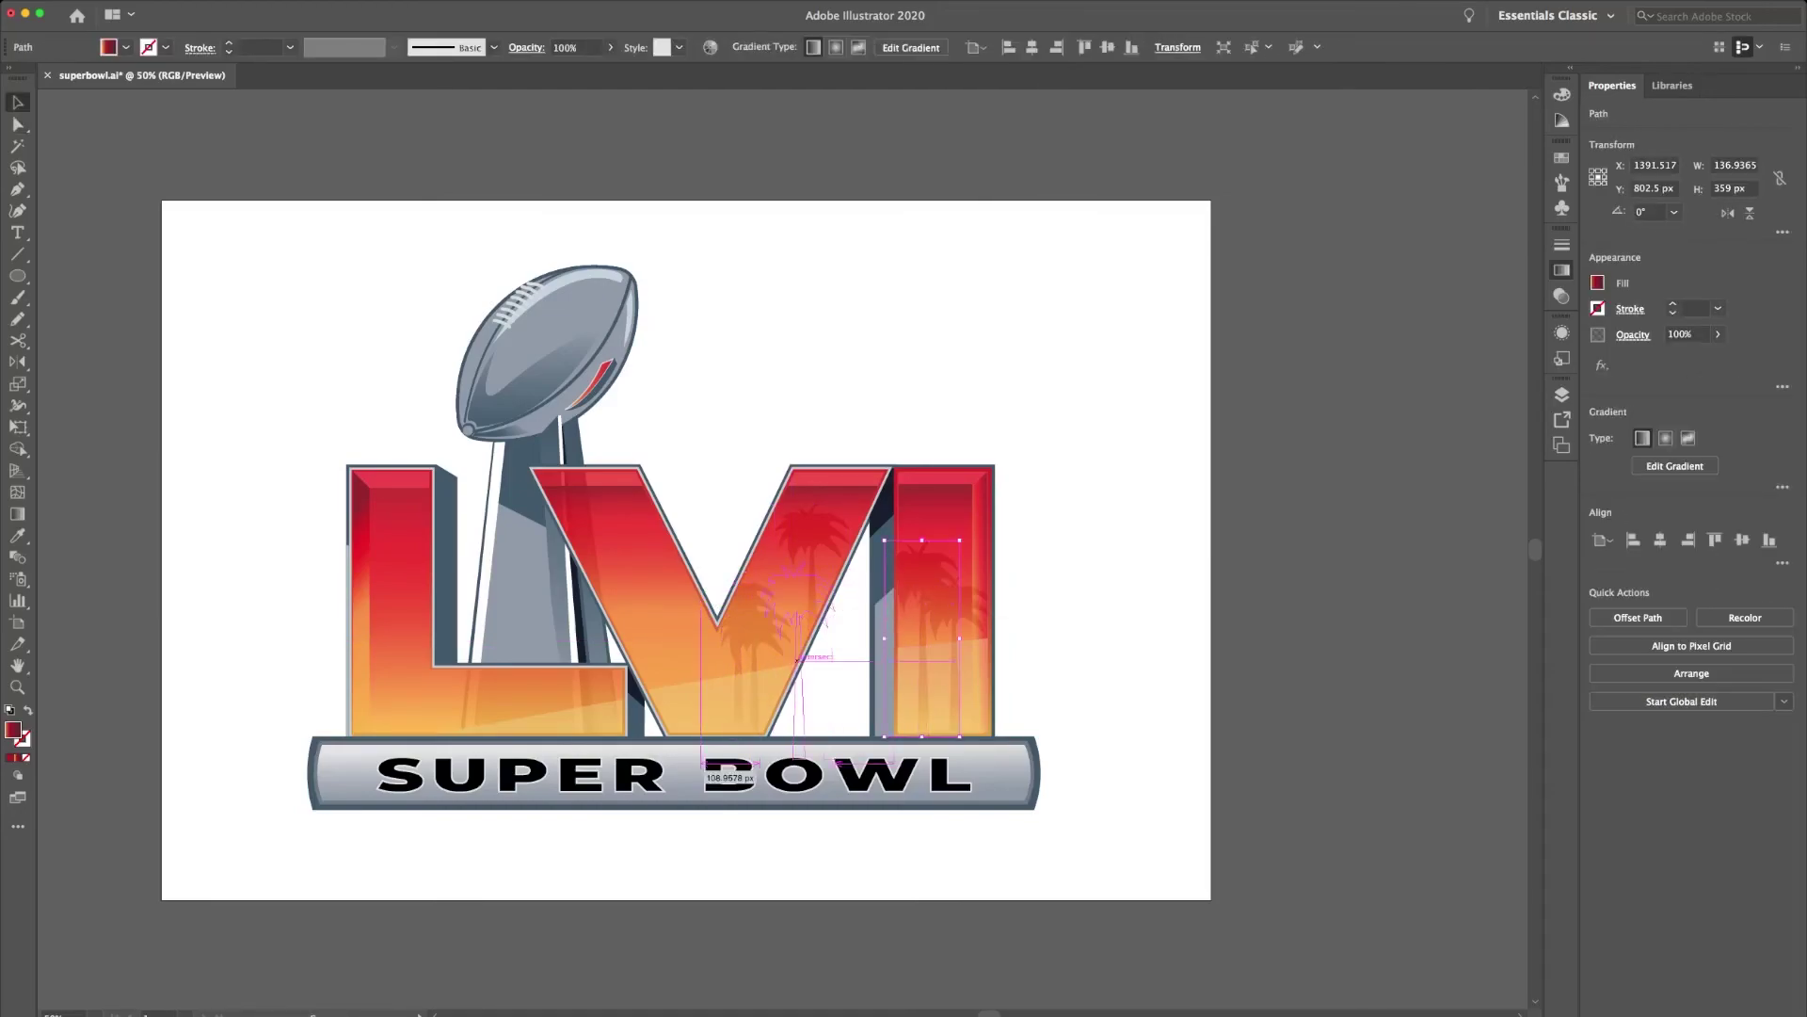
{"action": "left_click_drag", "start_coordinate": [928, 589], "coordinate": [680, 664]}
Shift the V's palm copy higher and to the left, then deselect it.
{"action": "key", "text": "v"}
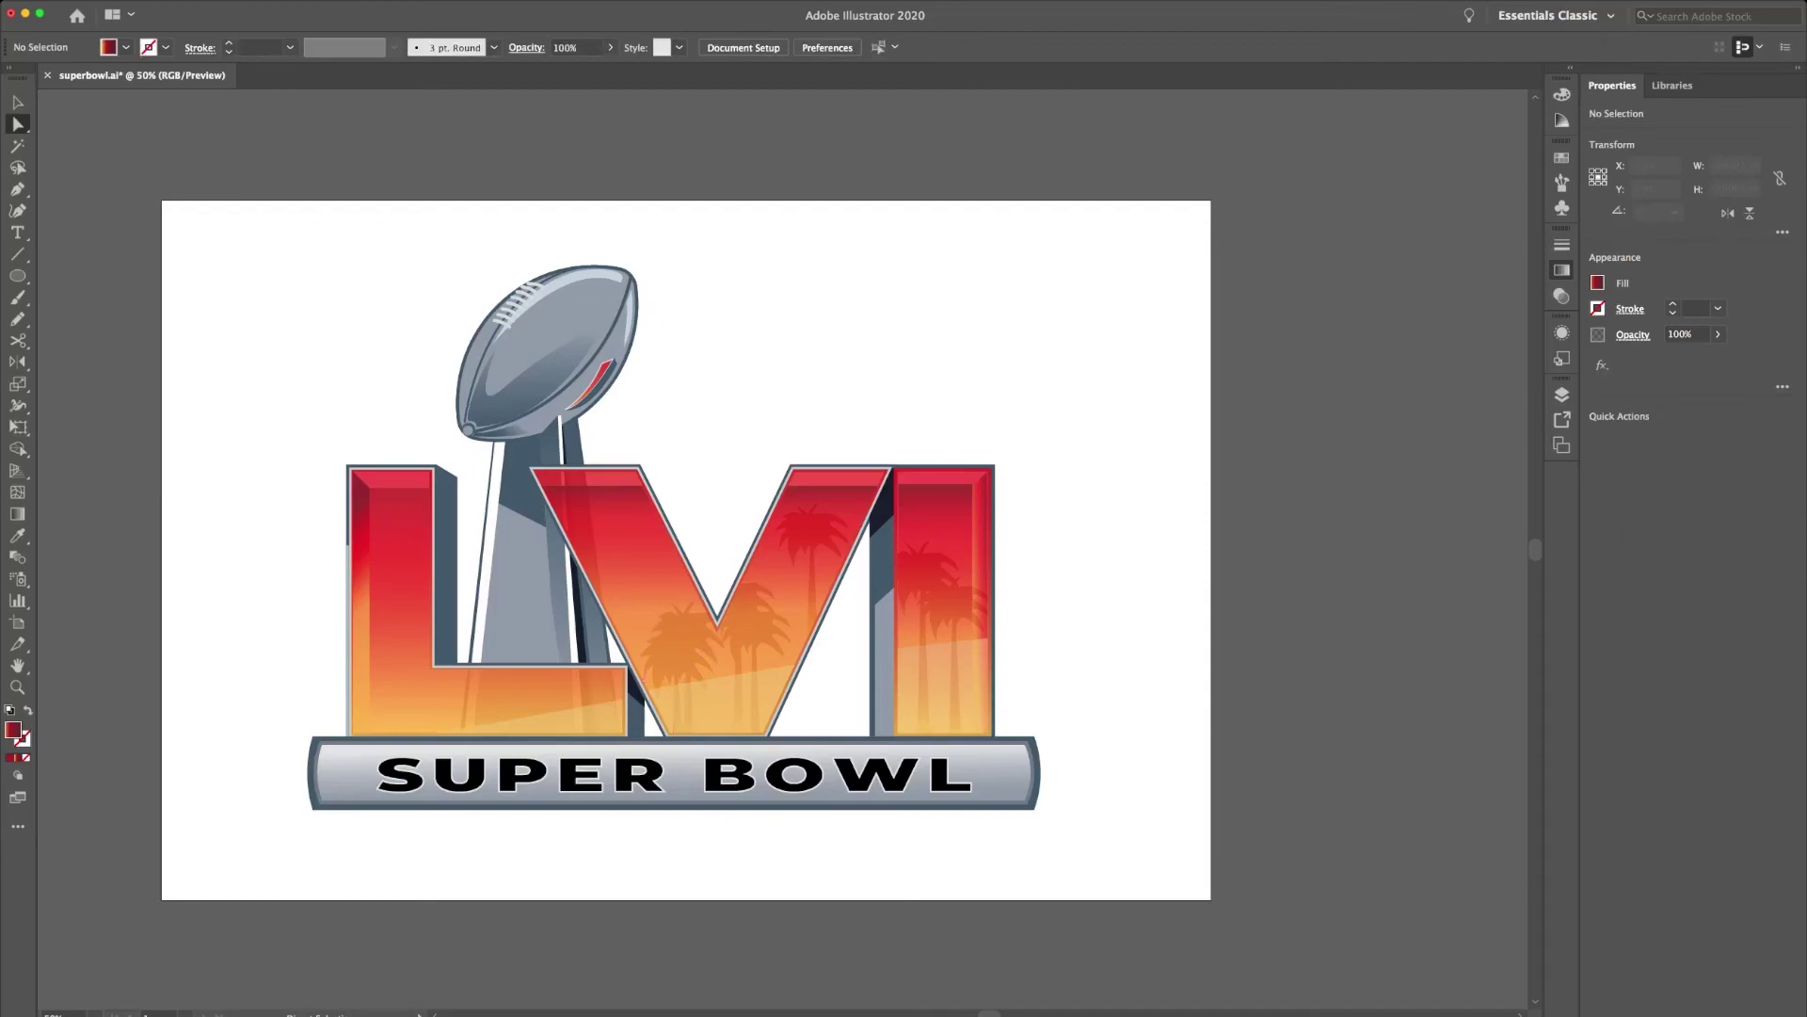
{"action": "left_click_drag", "start_coordinate": [678, 659], "coordinate": [626, 579]}
{"action": "key", "text": "ctrl+shift+a"}
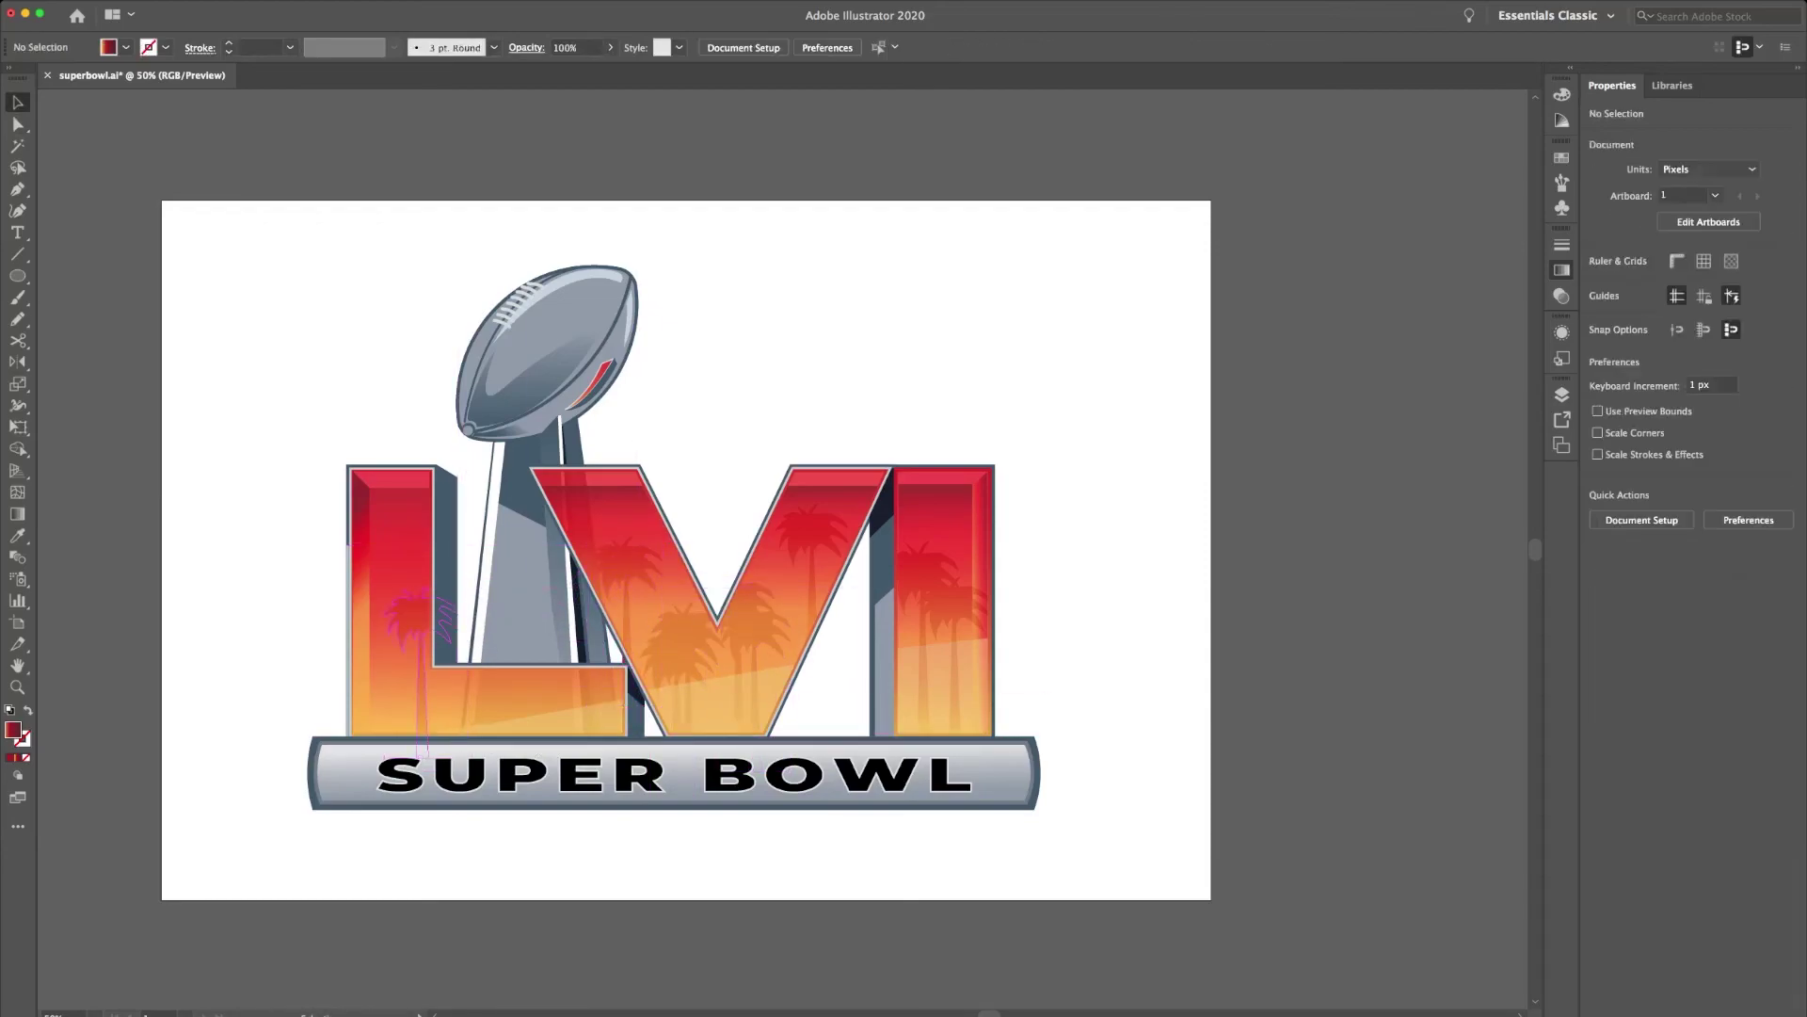
Scroll up the artboard and toggle between the Rectangle and Selection tools.
{"action": "scroll", "coordinate": [678, 555], "scroll_direction": "up", "scroll_amount": 1}
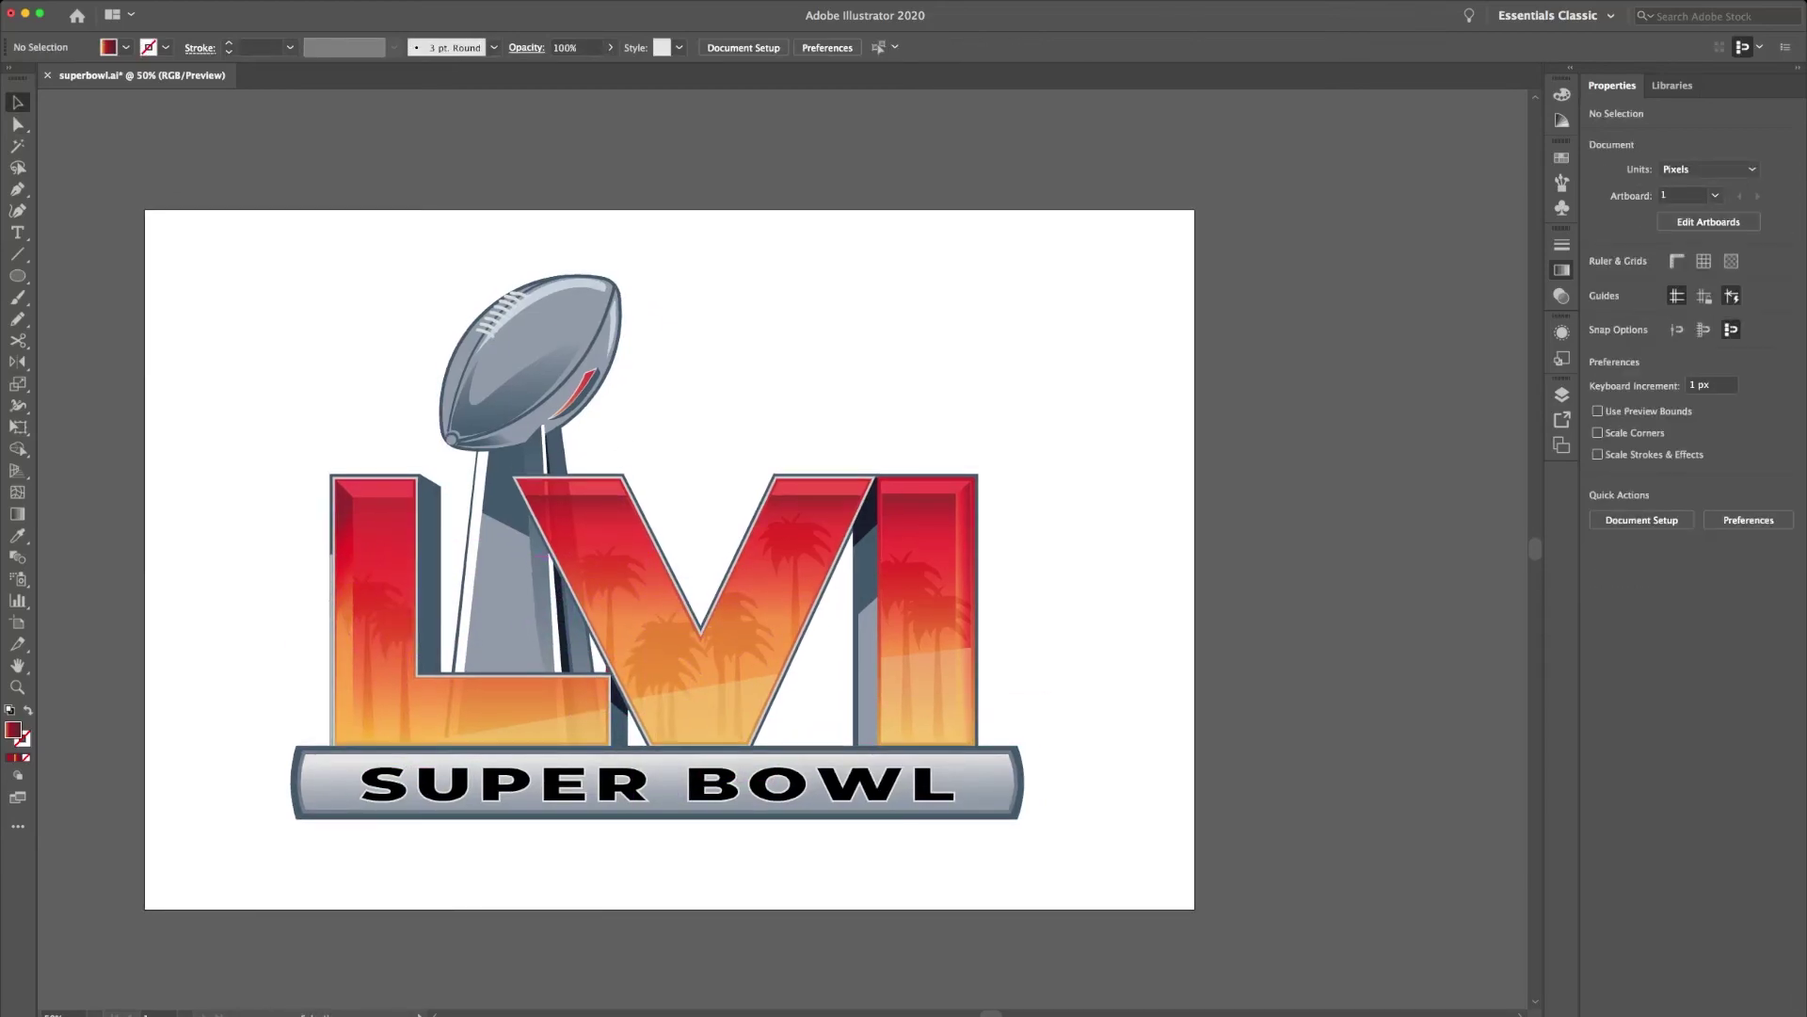
{"action": "scroll", "coordinate": [677, 556], "scroll_direction": "up", "scroll_amount": 1}
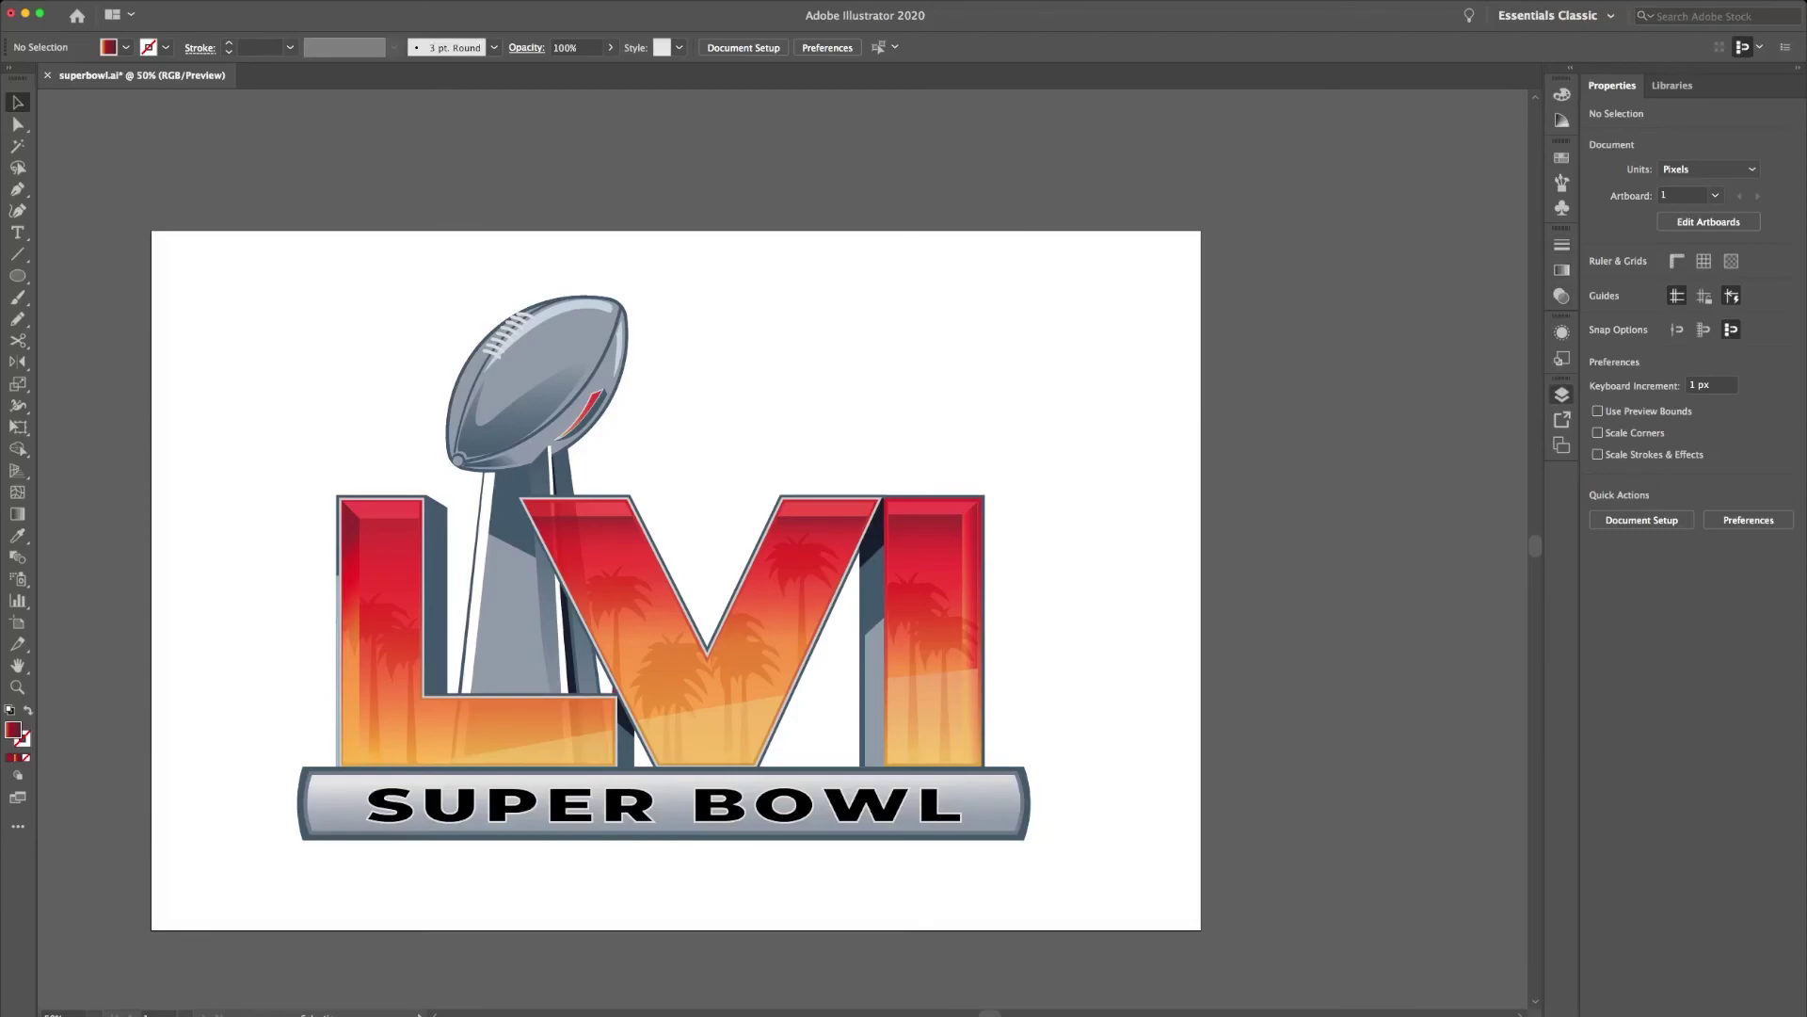
{"action": "key", "text": "m"}
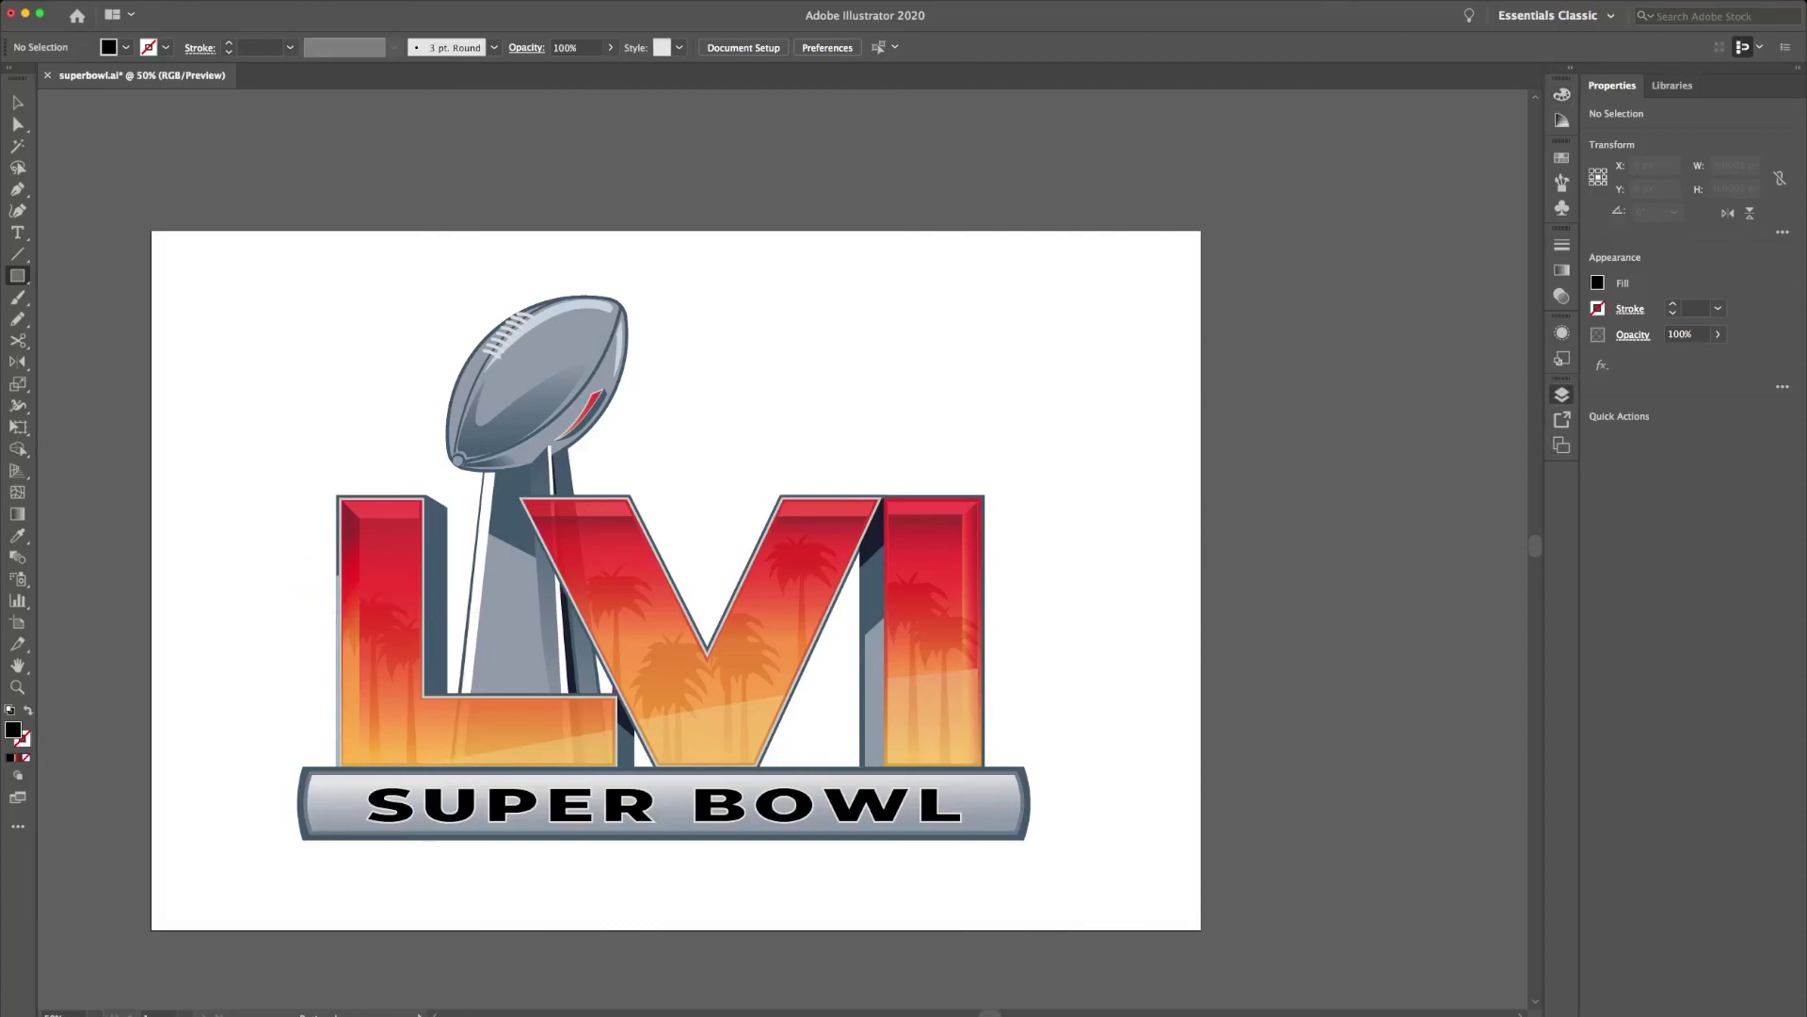
{"action": "key", "text": "v"}
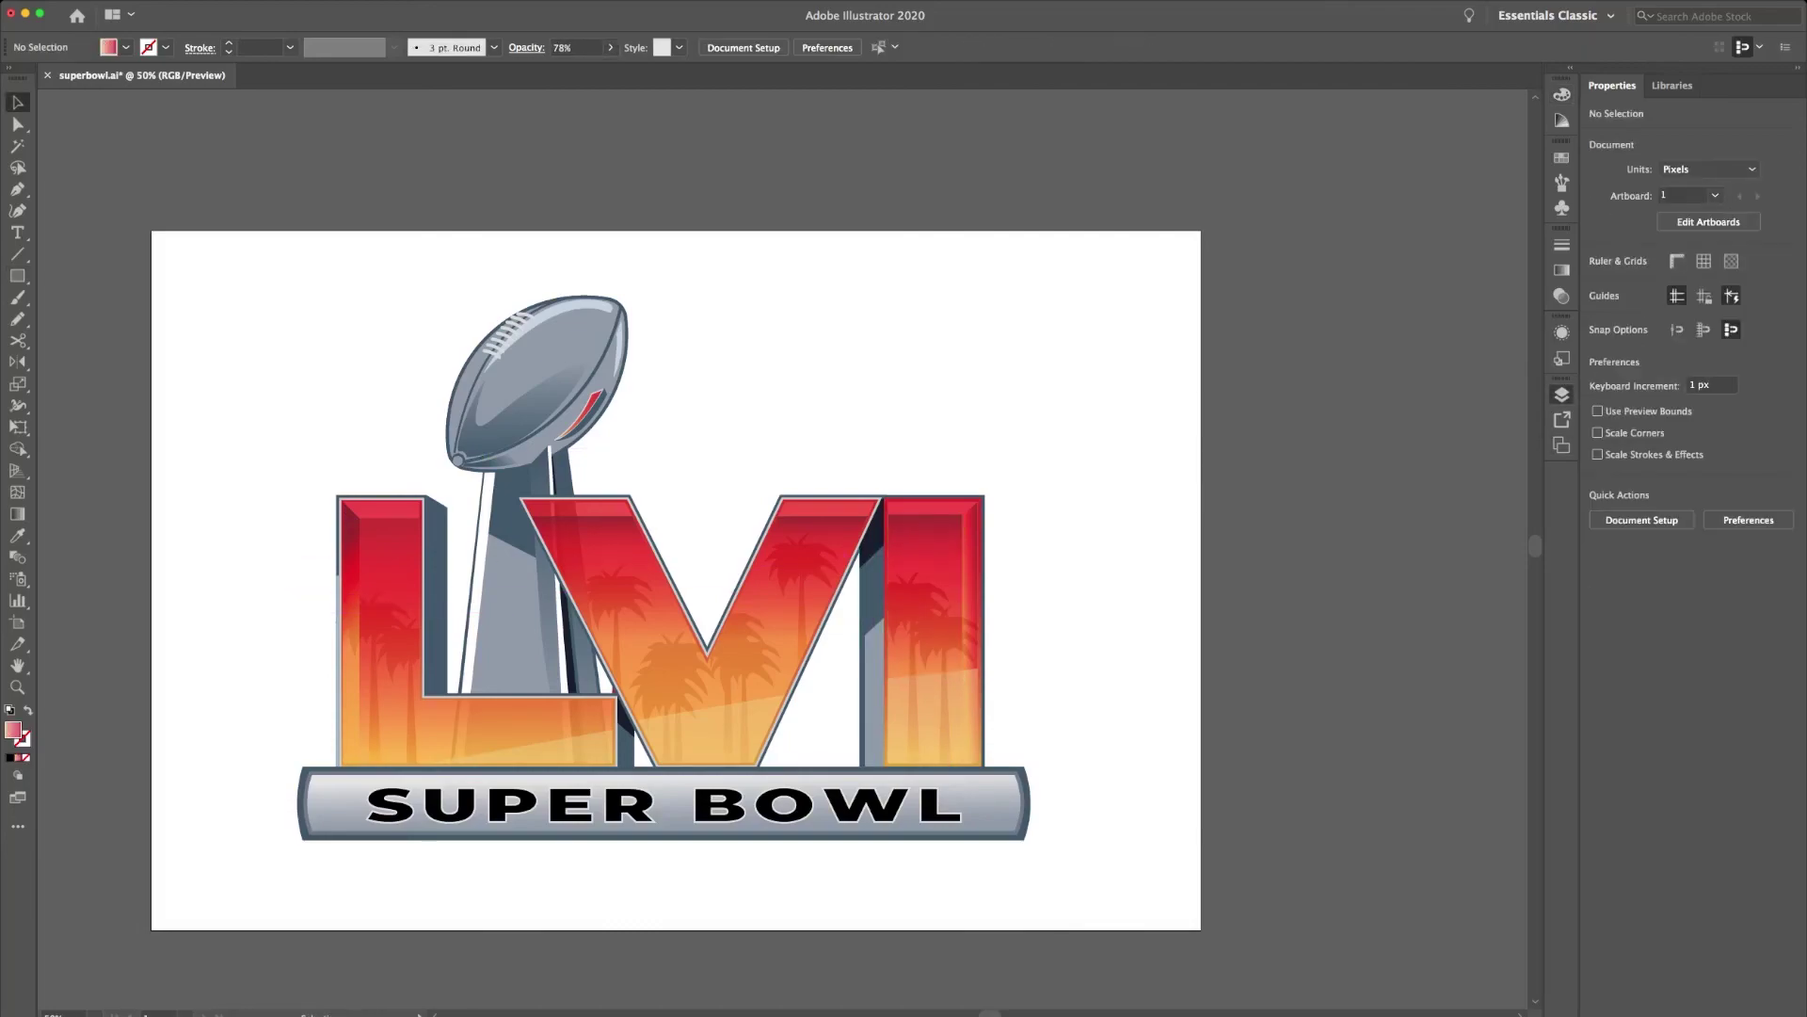
{"action": "key", "text": "m"}
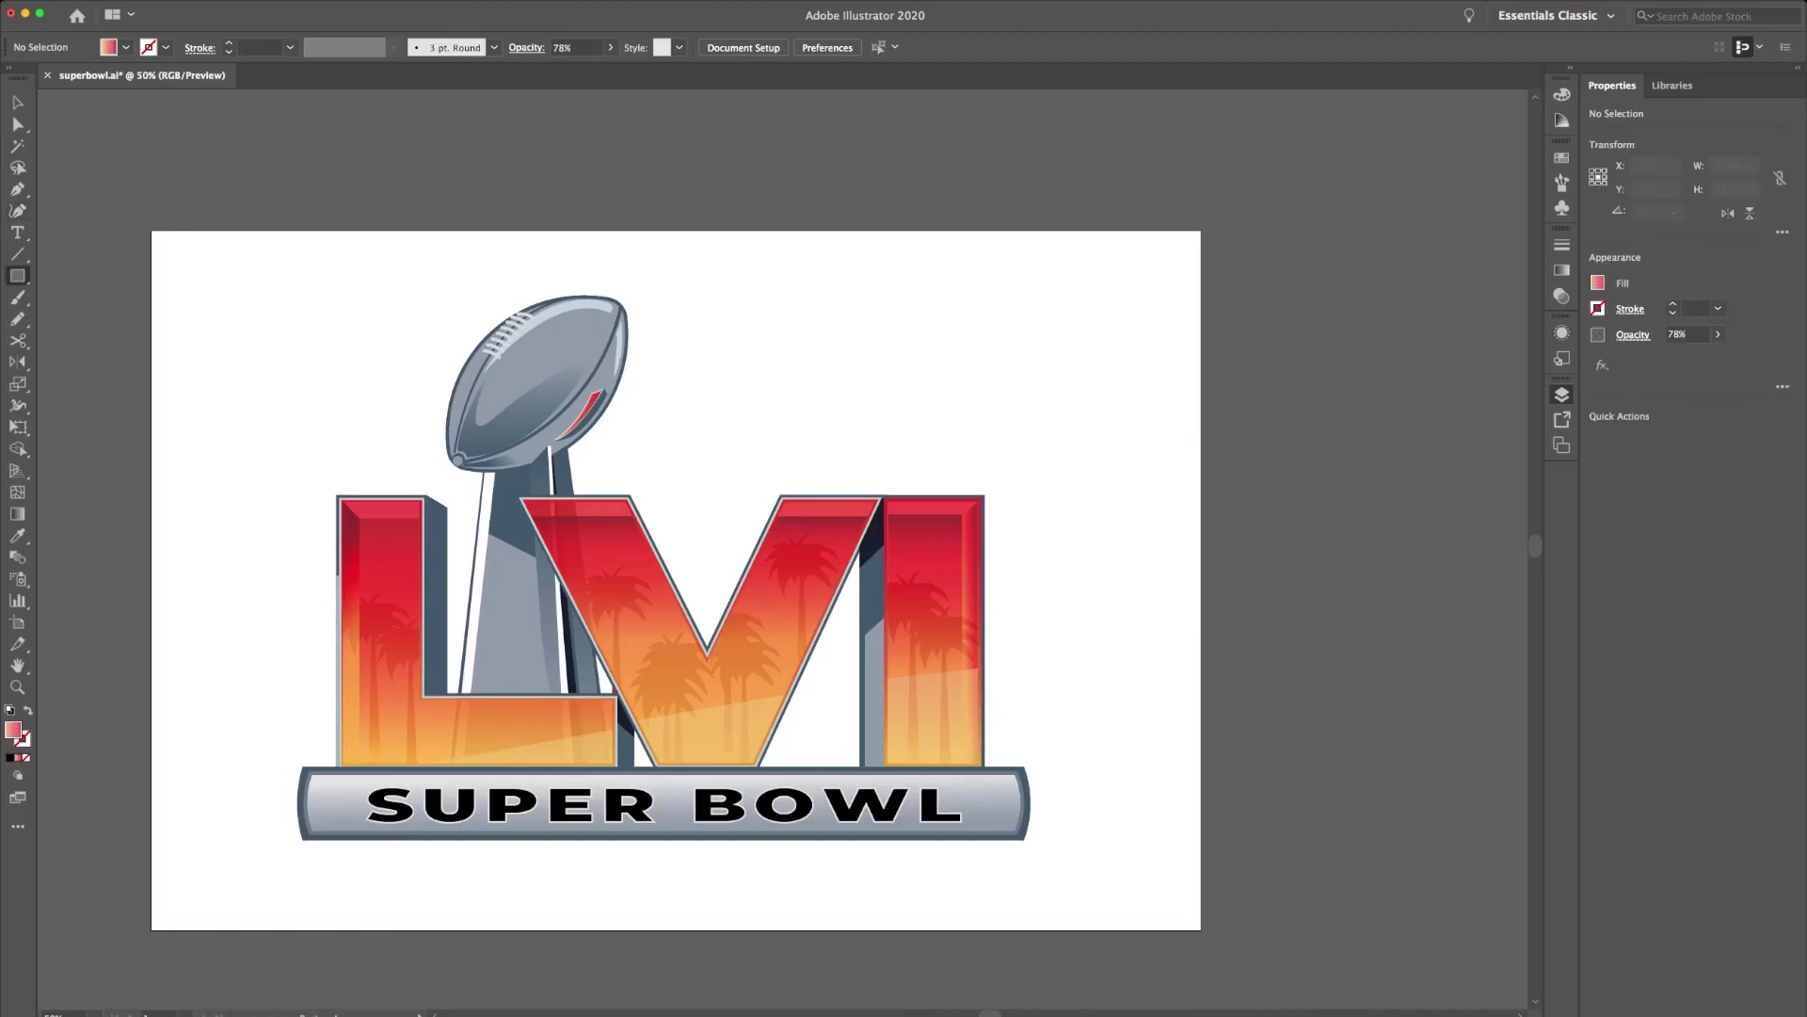